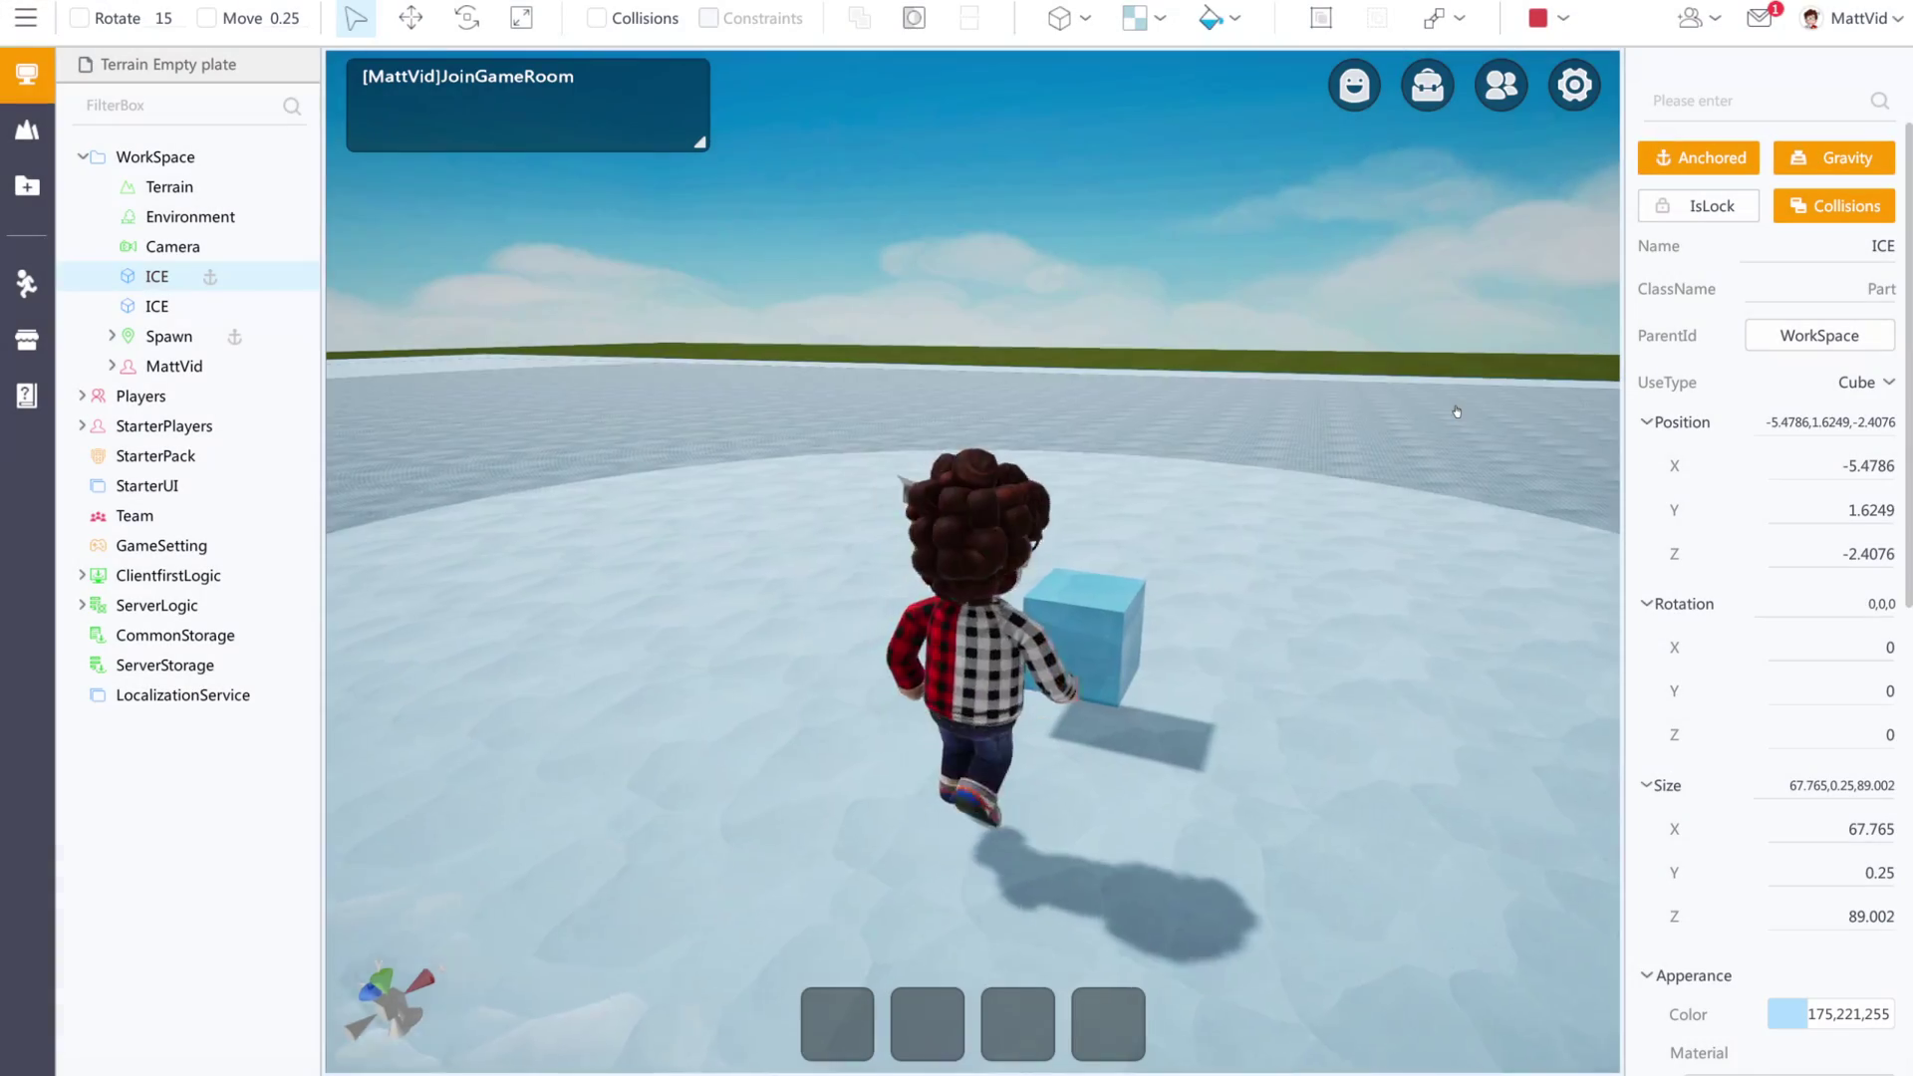
# Walk the avatar around the ice cube on the ice floor in the running play test.
pyautogui.press('w')
pyautogui.moveTo(1457, 412); pyautogui.dragTo(1798, 441, button='right')
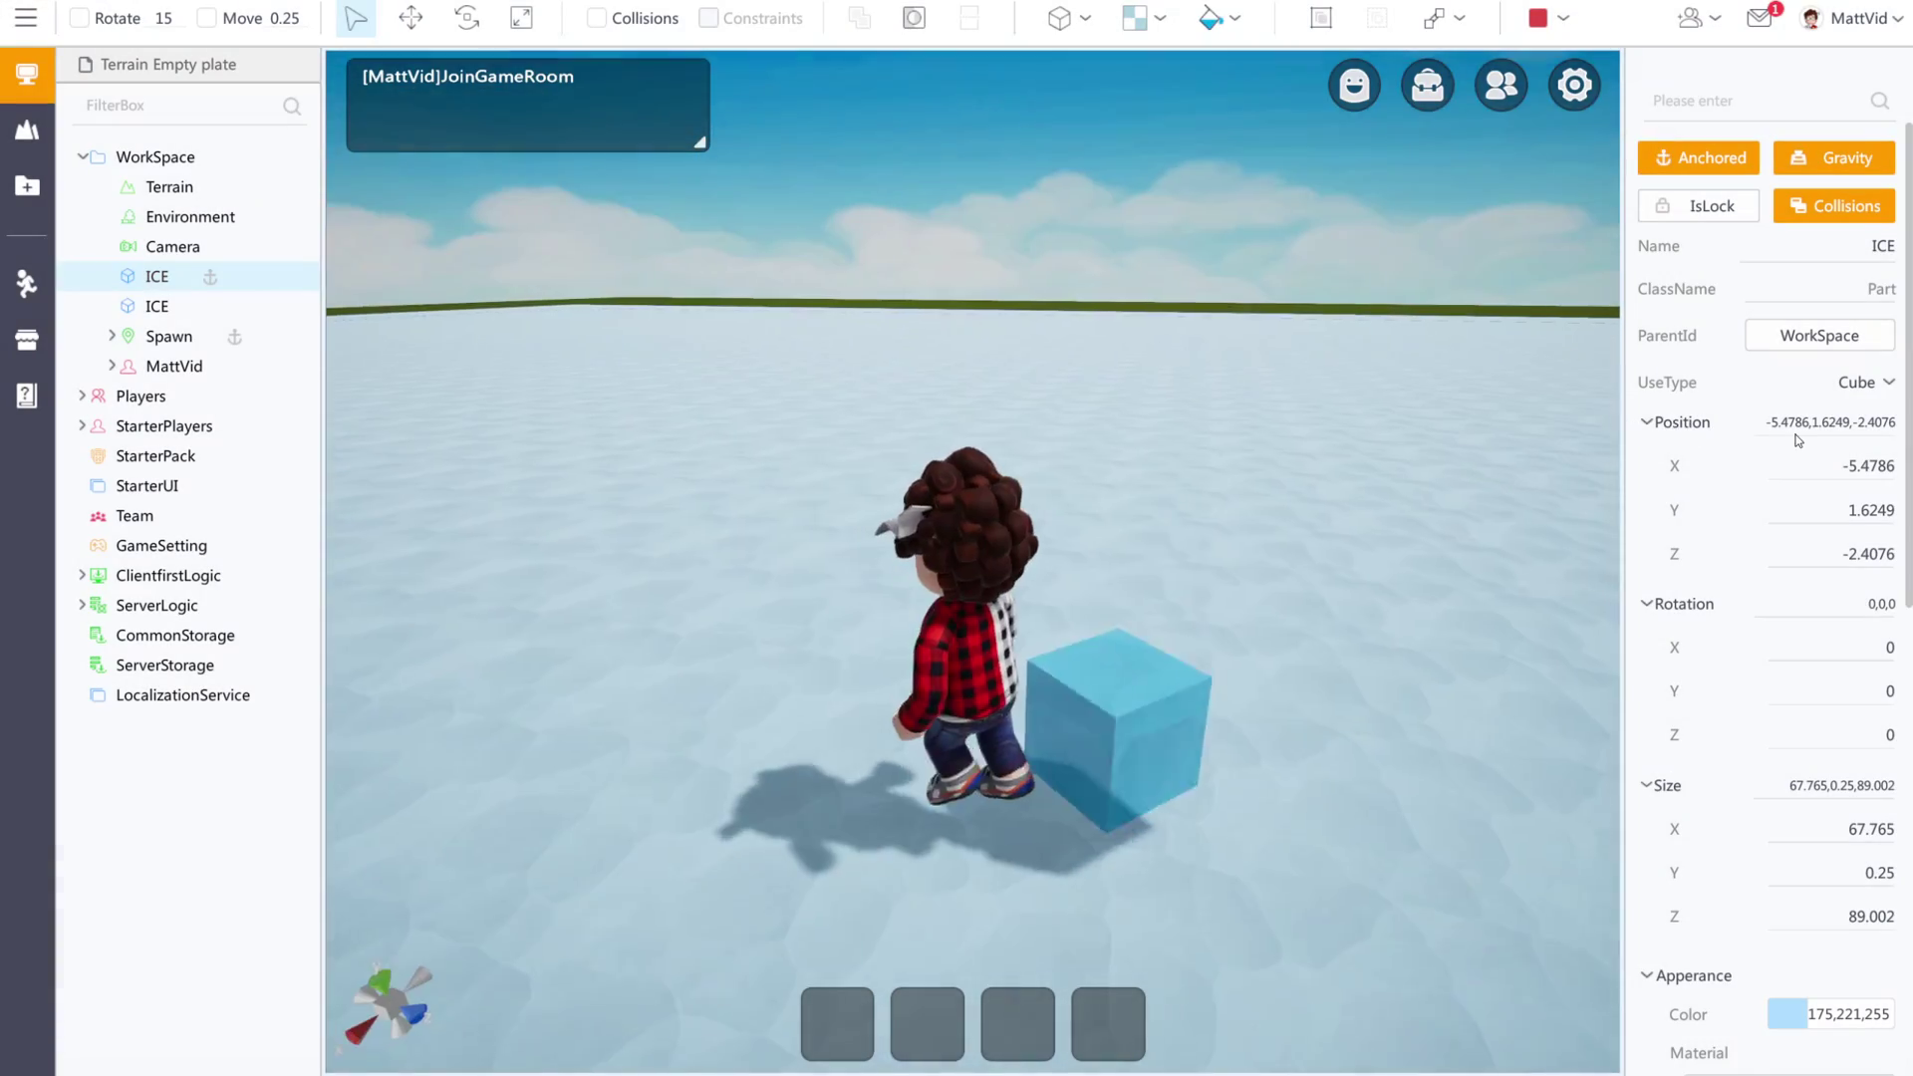
pyautogui.press('s')
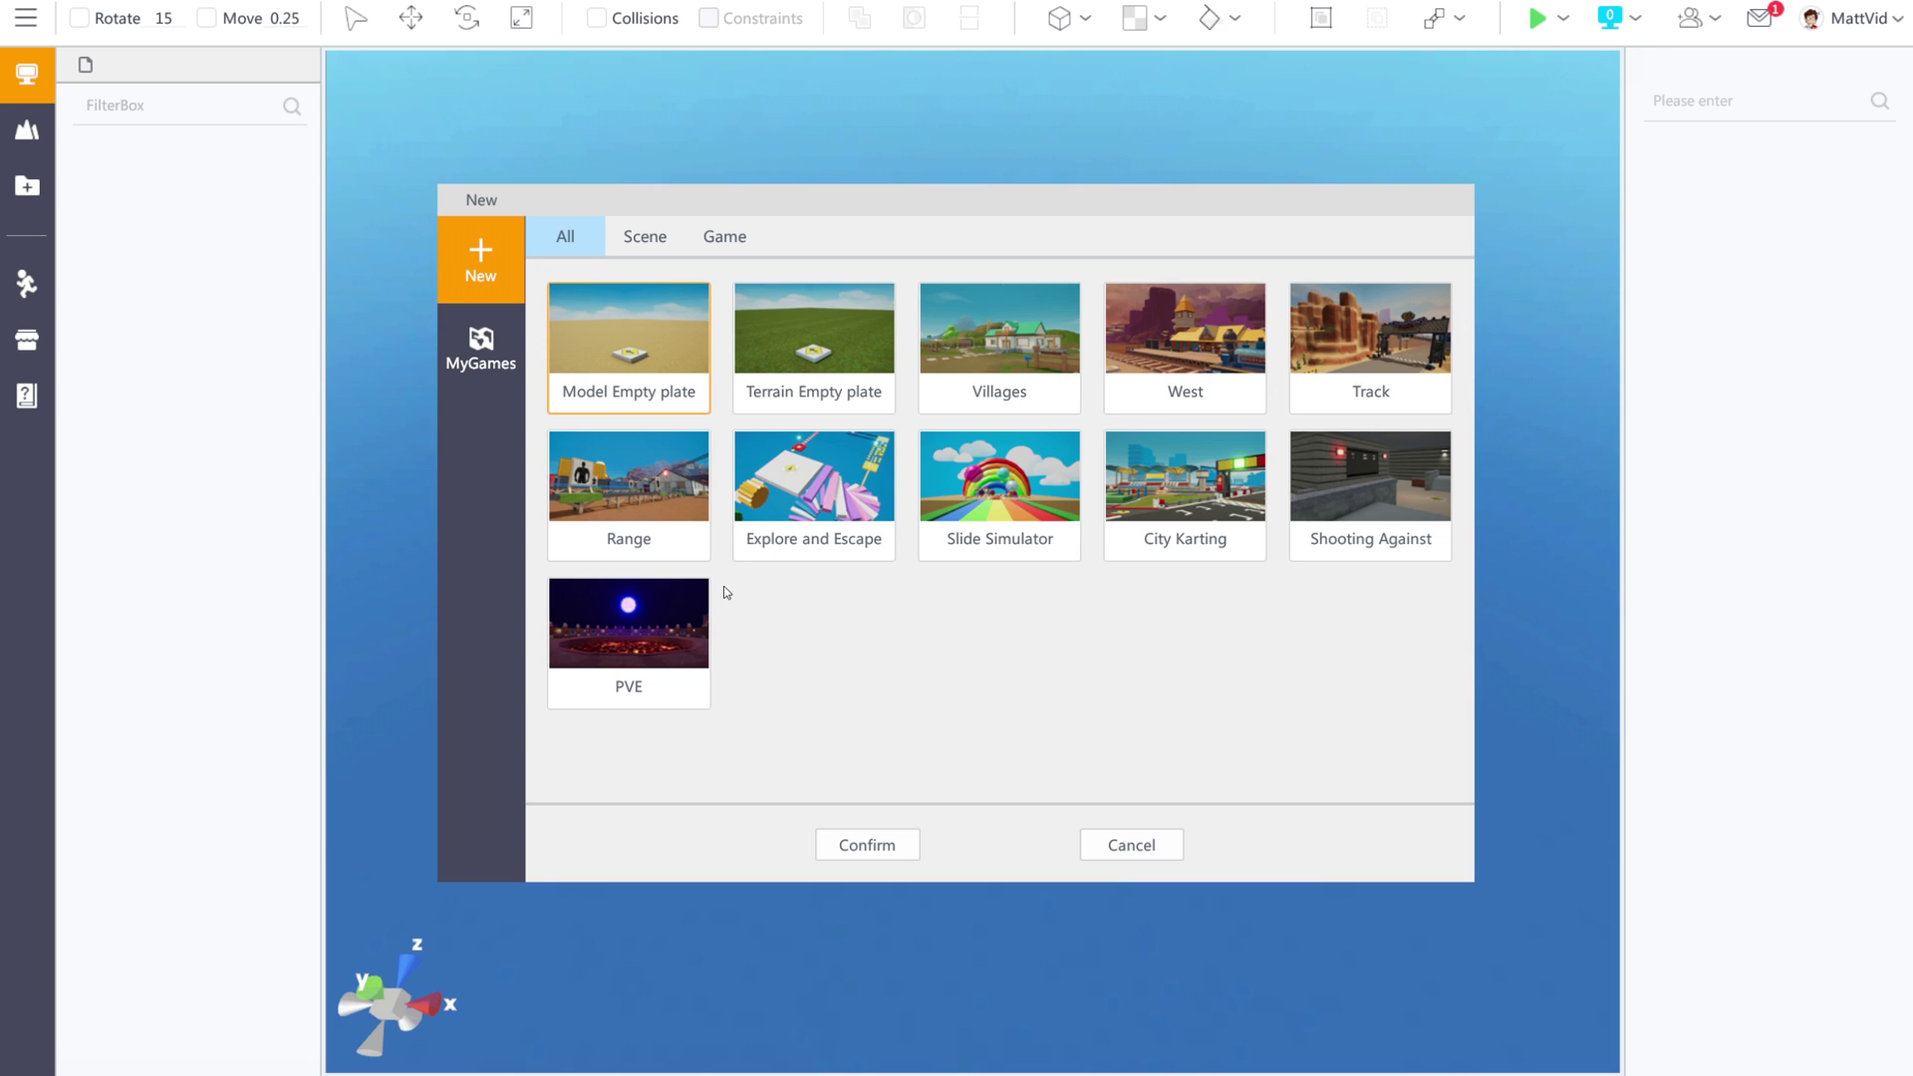
# Look through the Scene and Game templates and the Local Project, AutoSave and Recycle bin lists of MyGames.
pyautogui.click(643, 245)
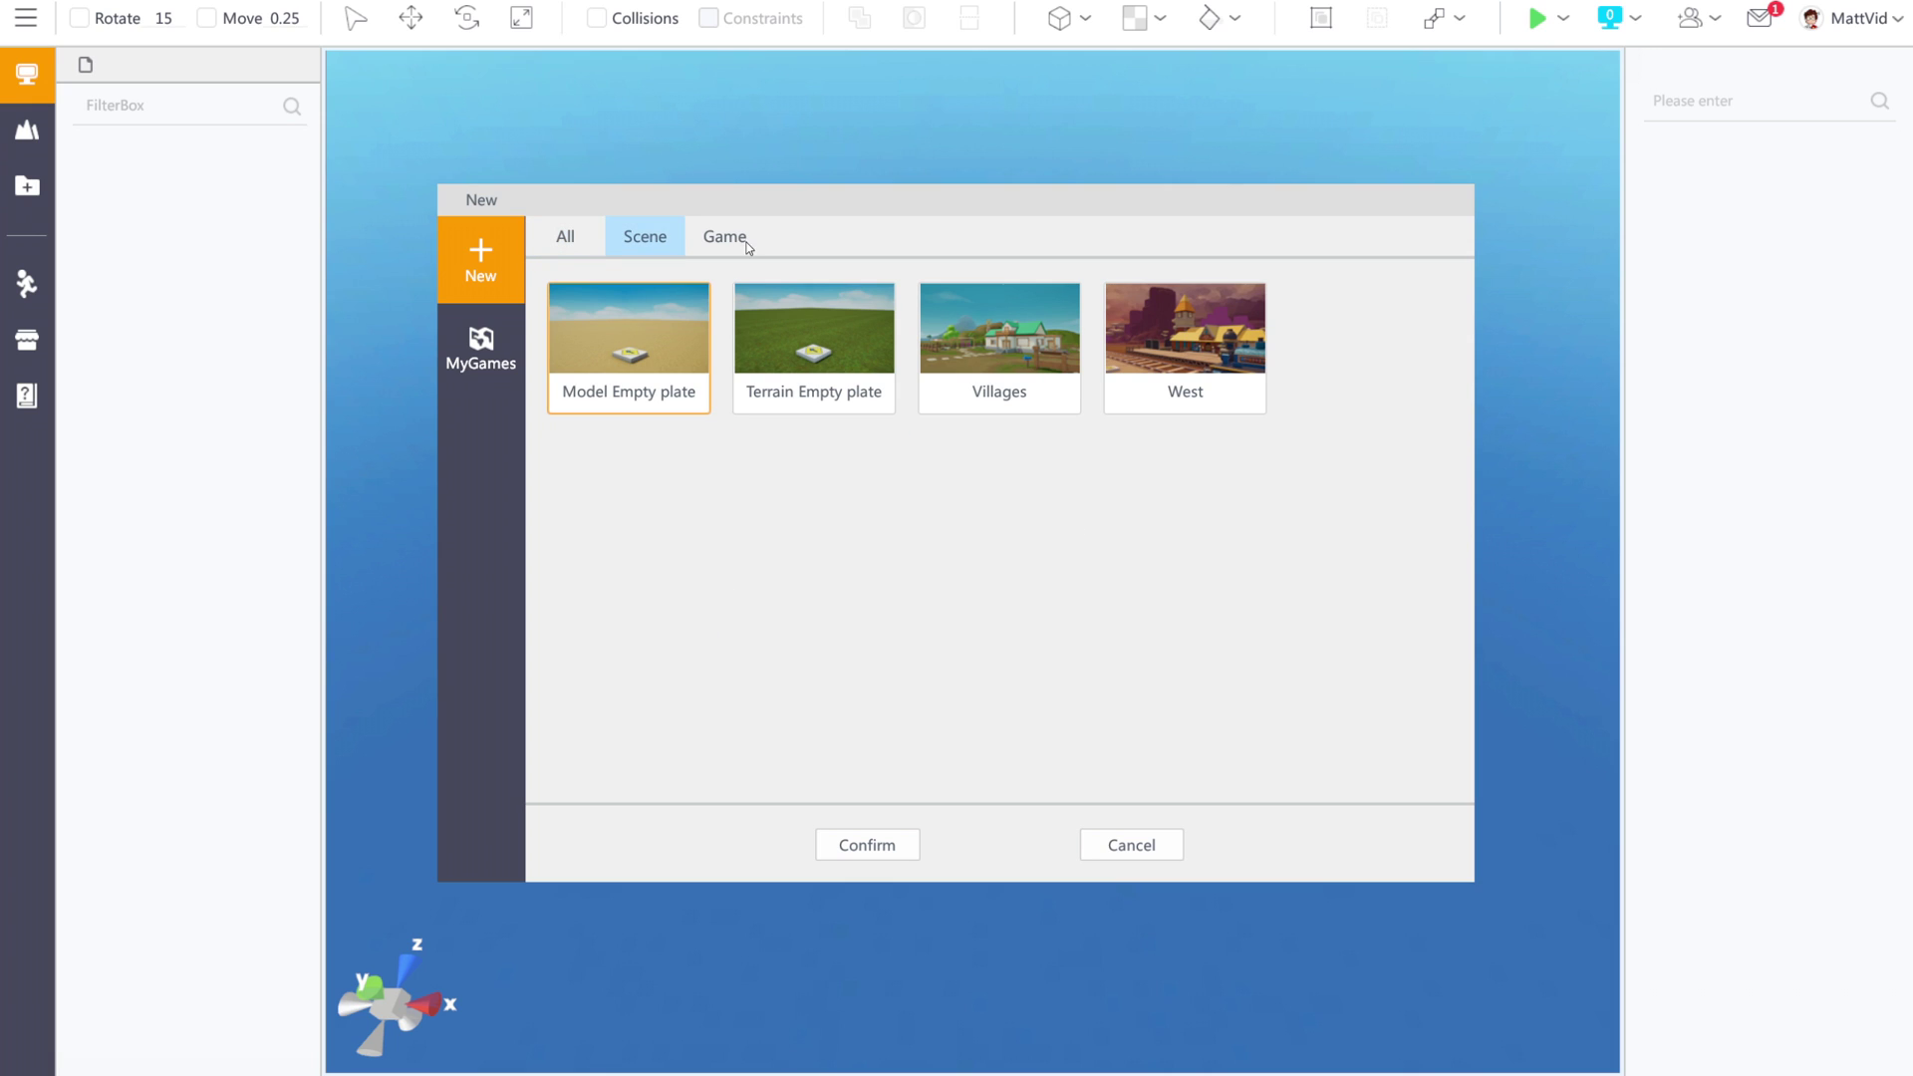
pyautogui.click(720, 235)
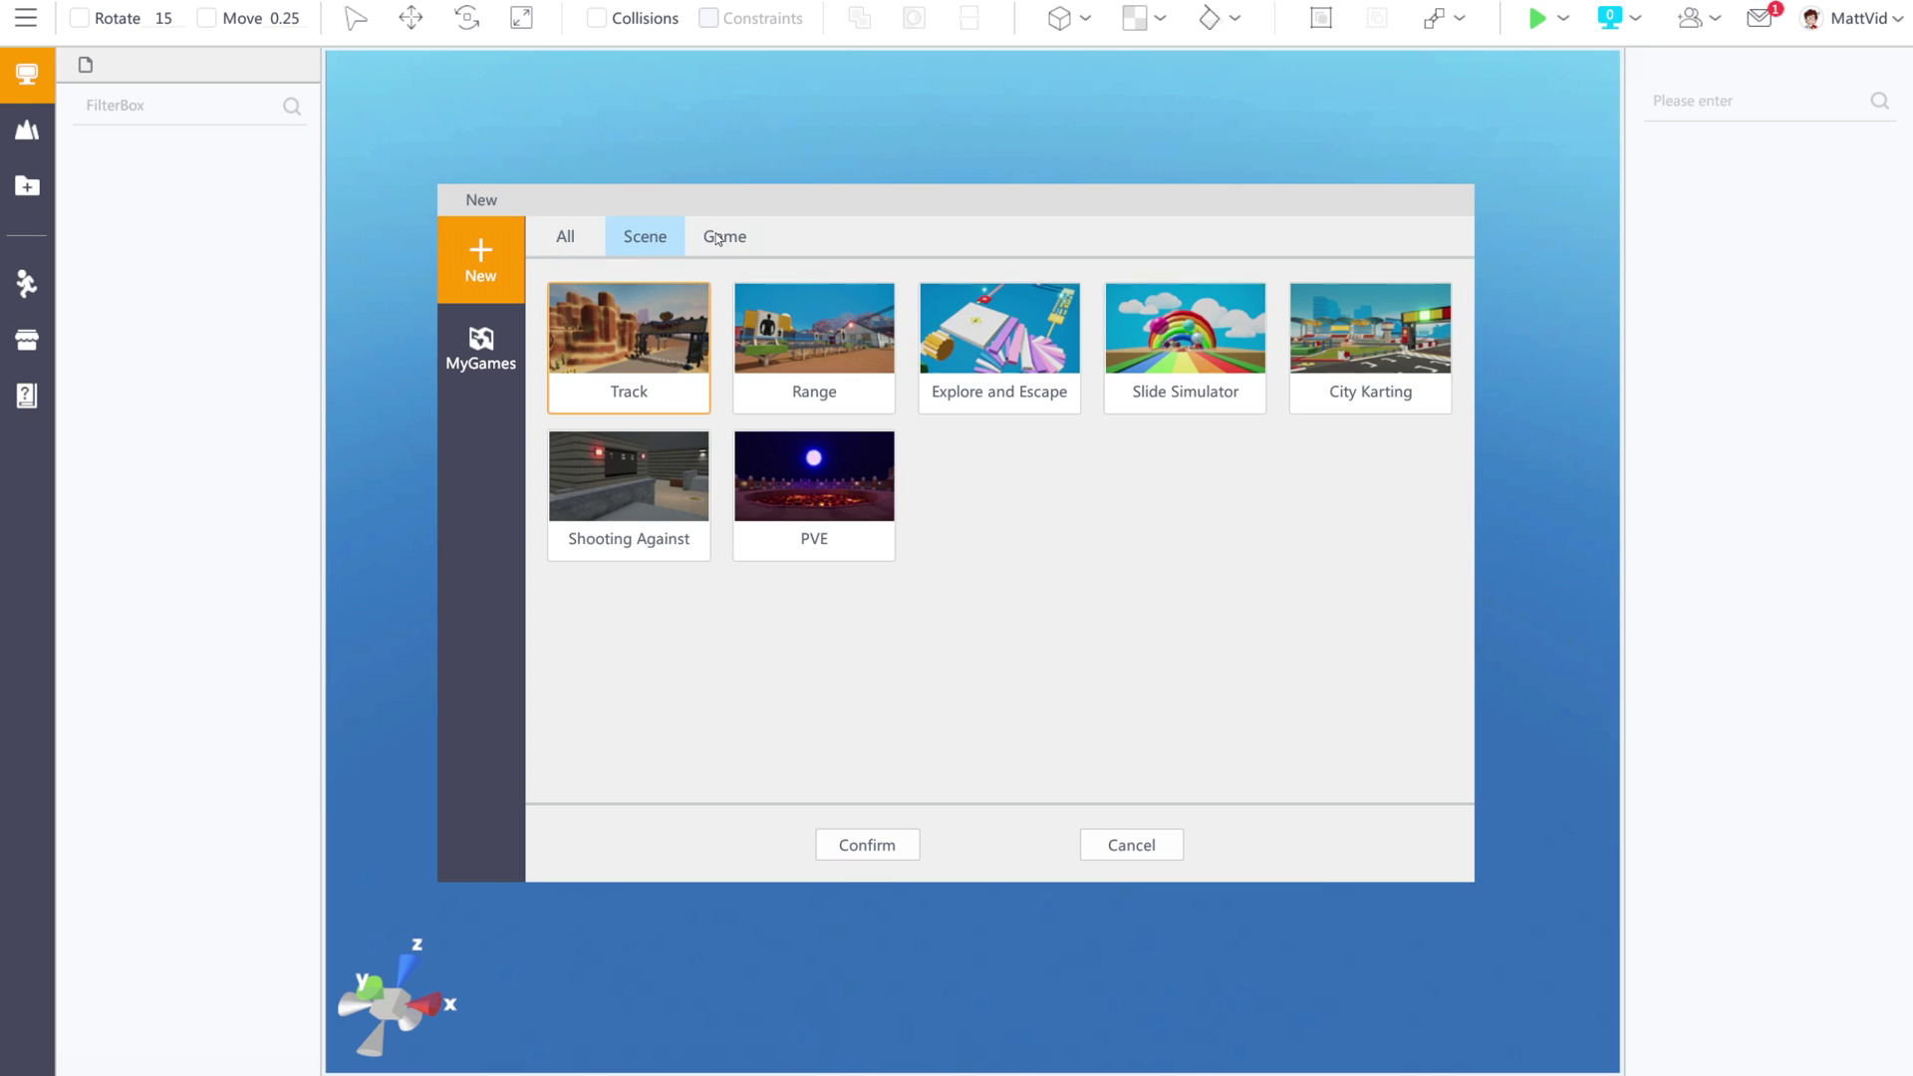
pyautogui.click(496, 360)
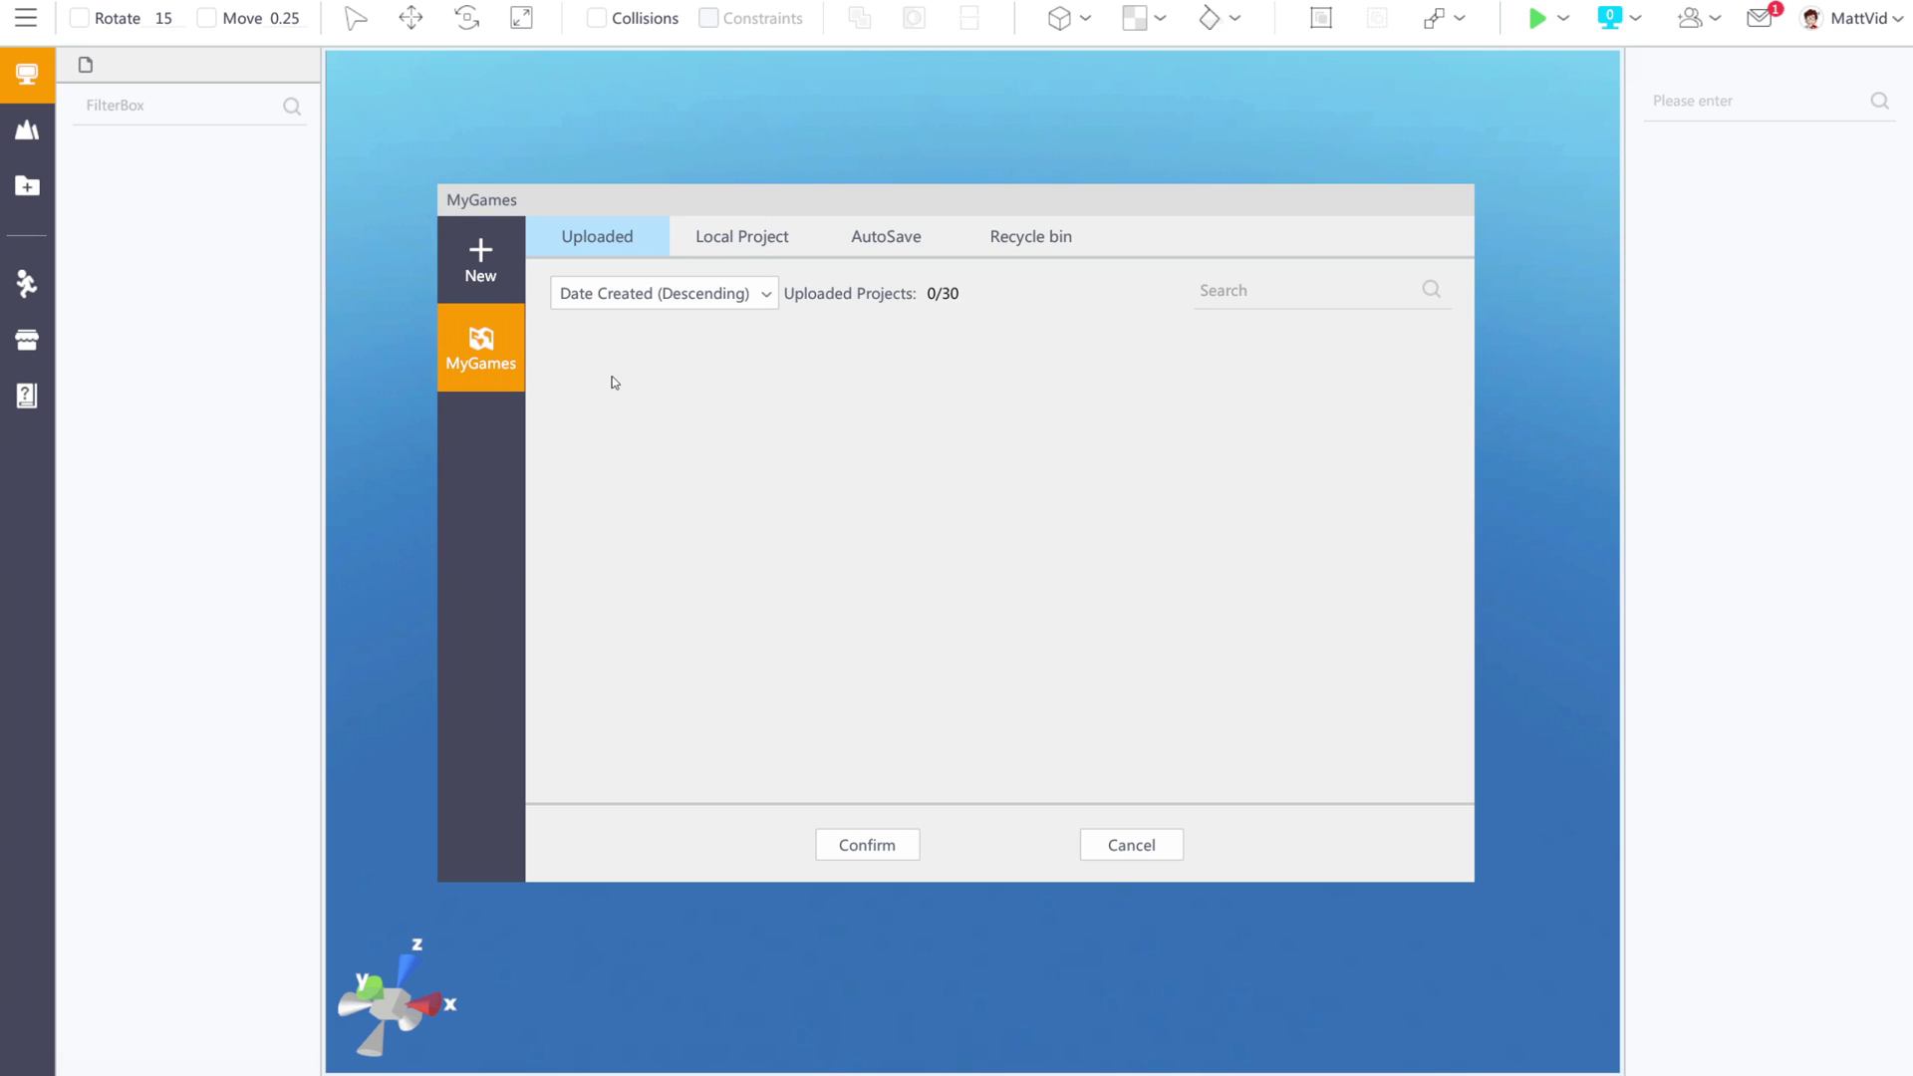
pyautogui.click(731, 241)
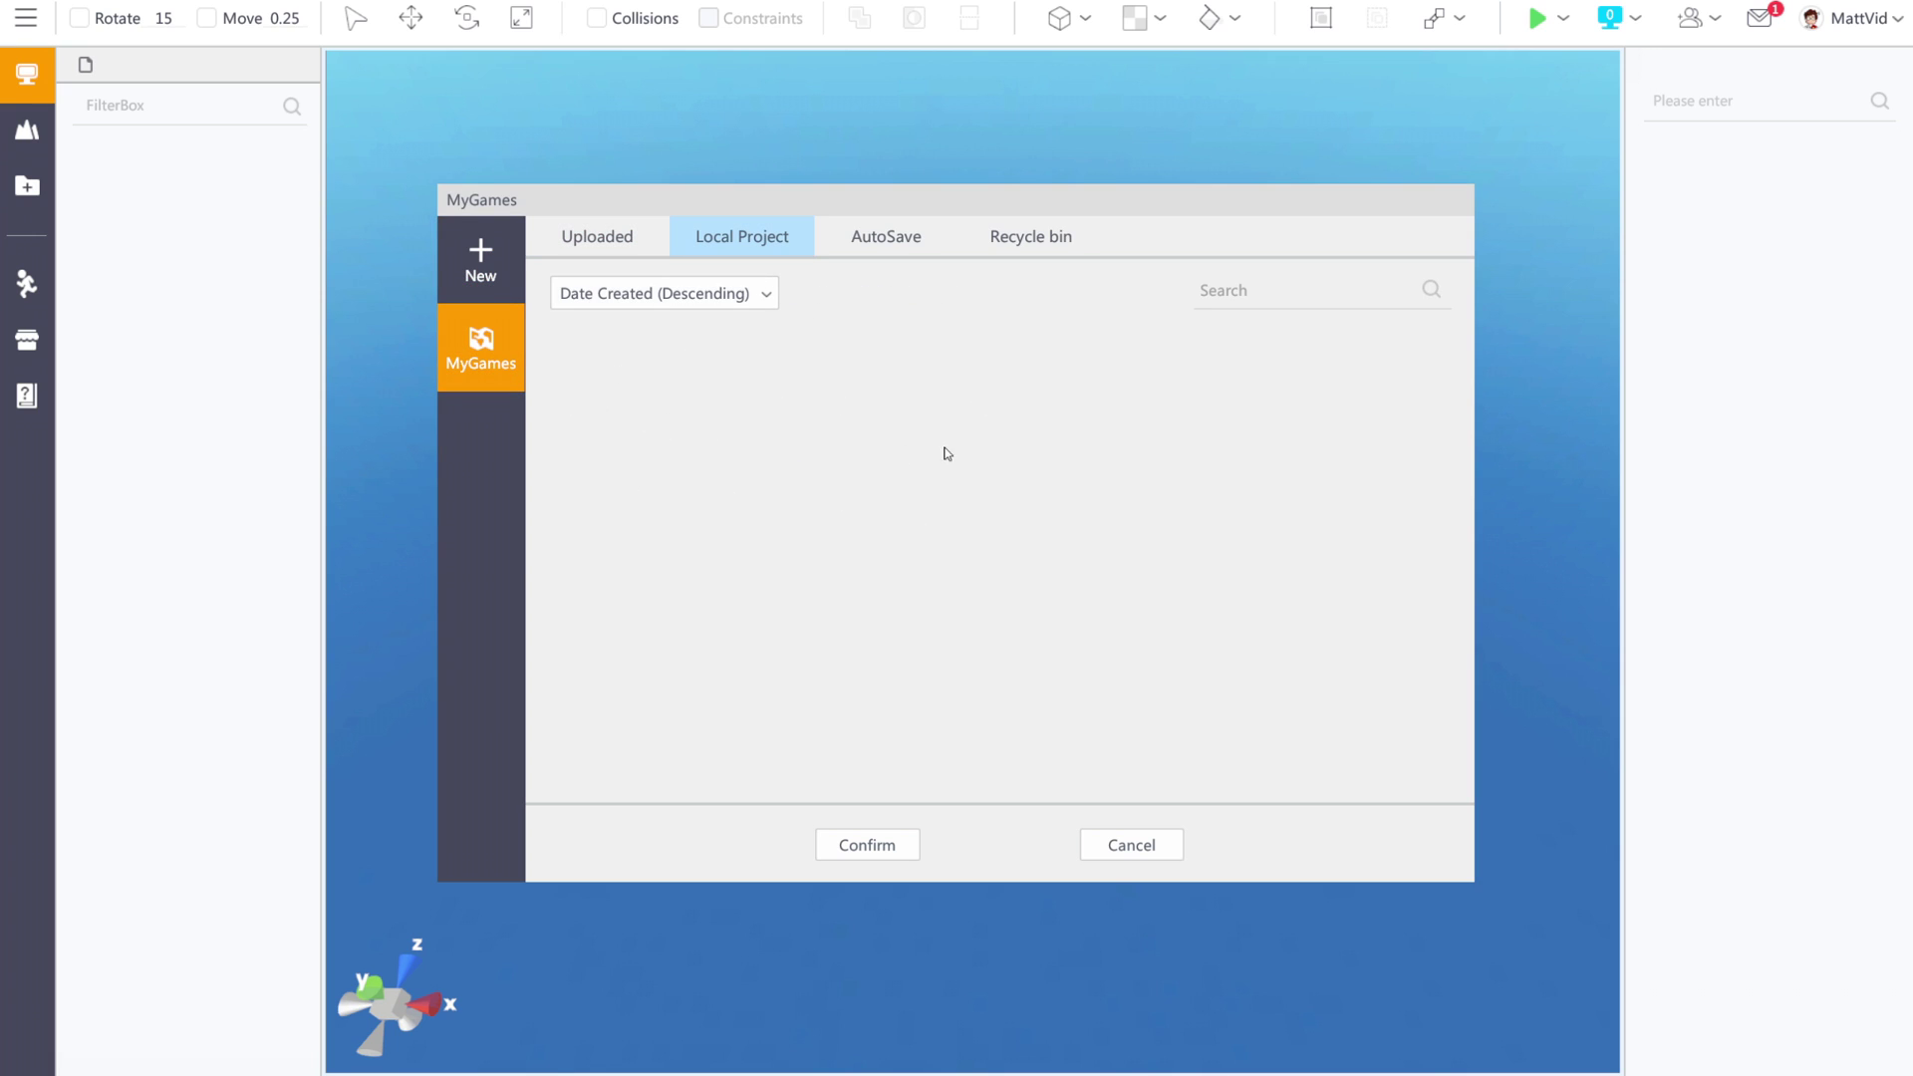
pyautogui.click(877, 239)
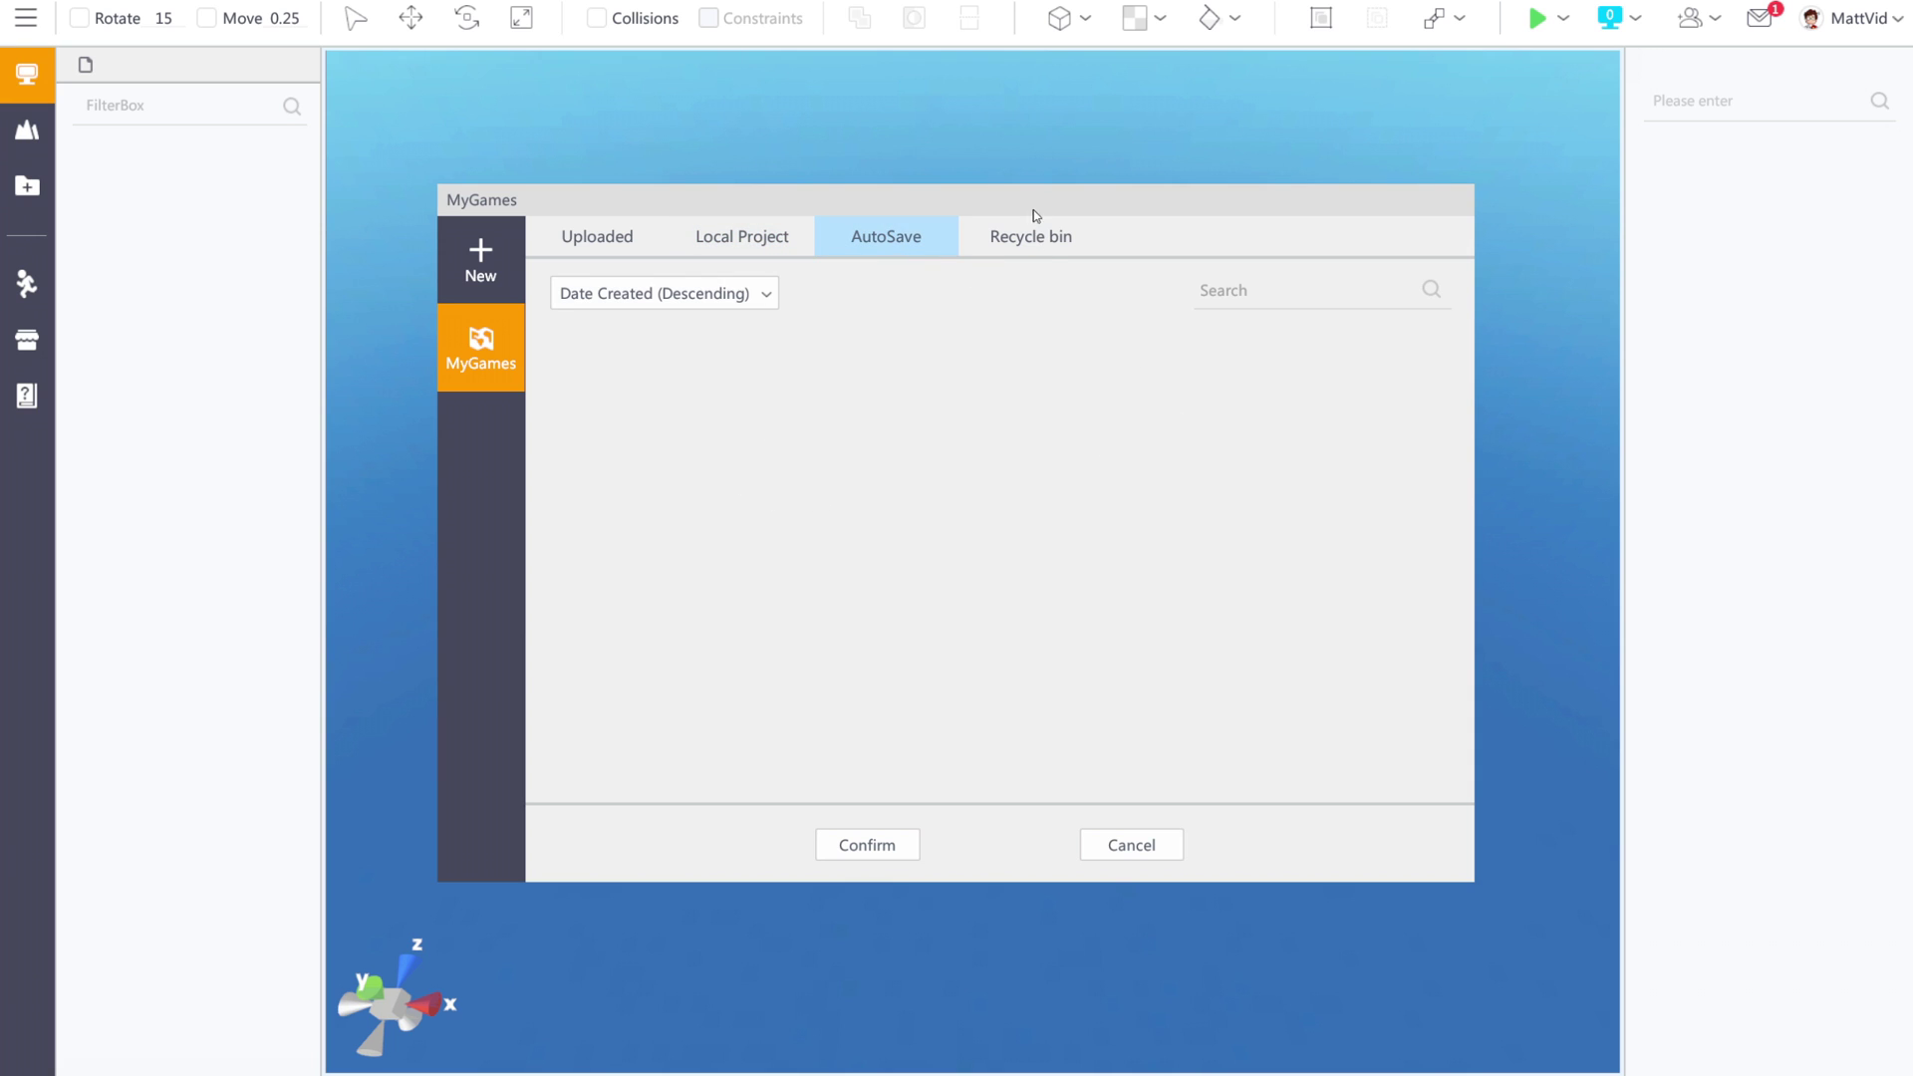
pyautogui.click(1022, 241)
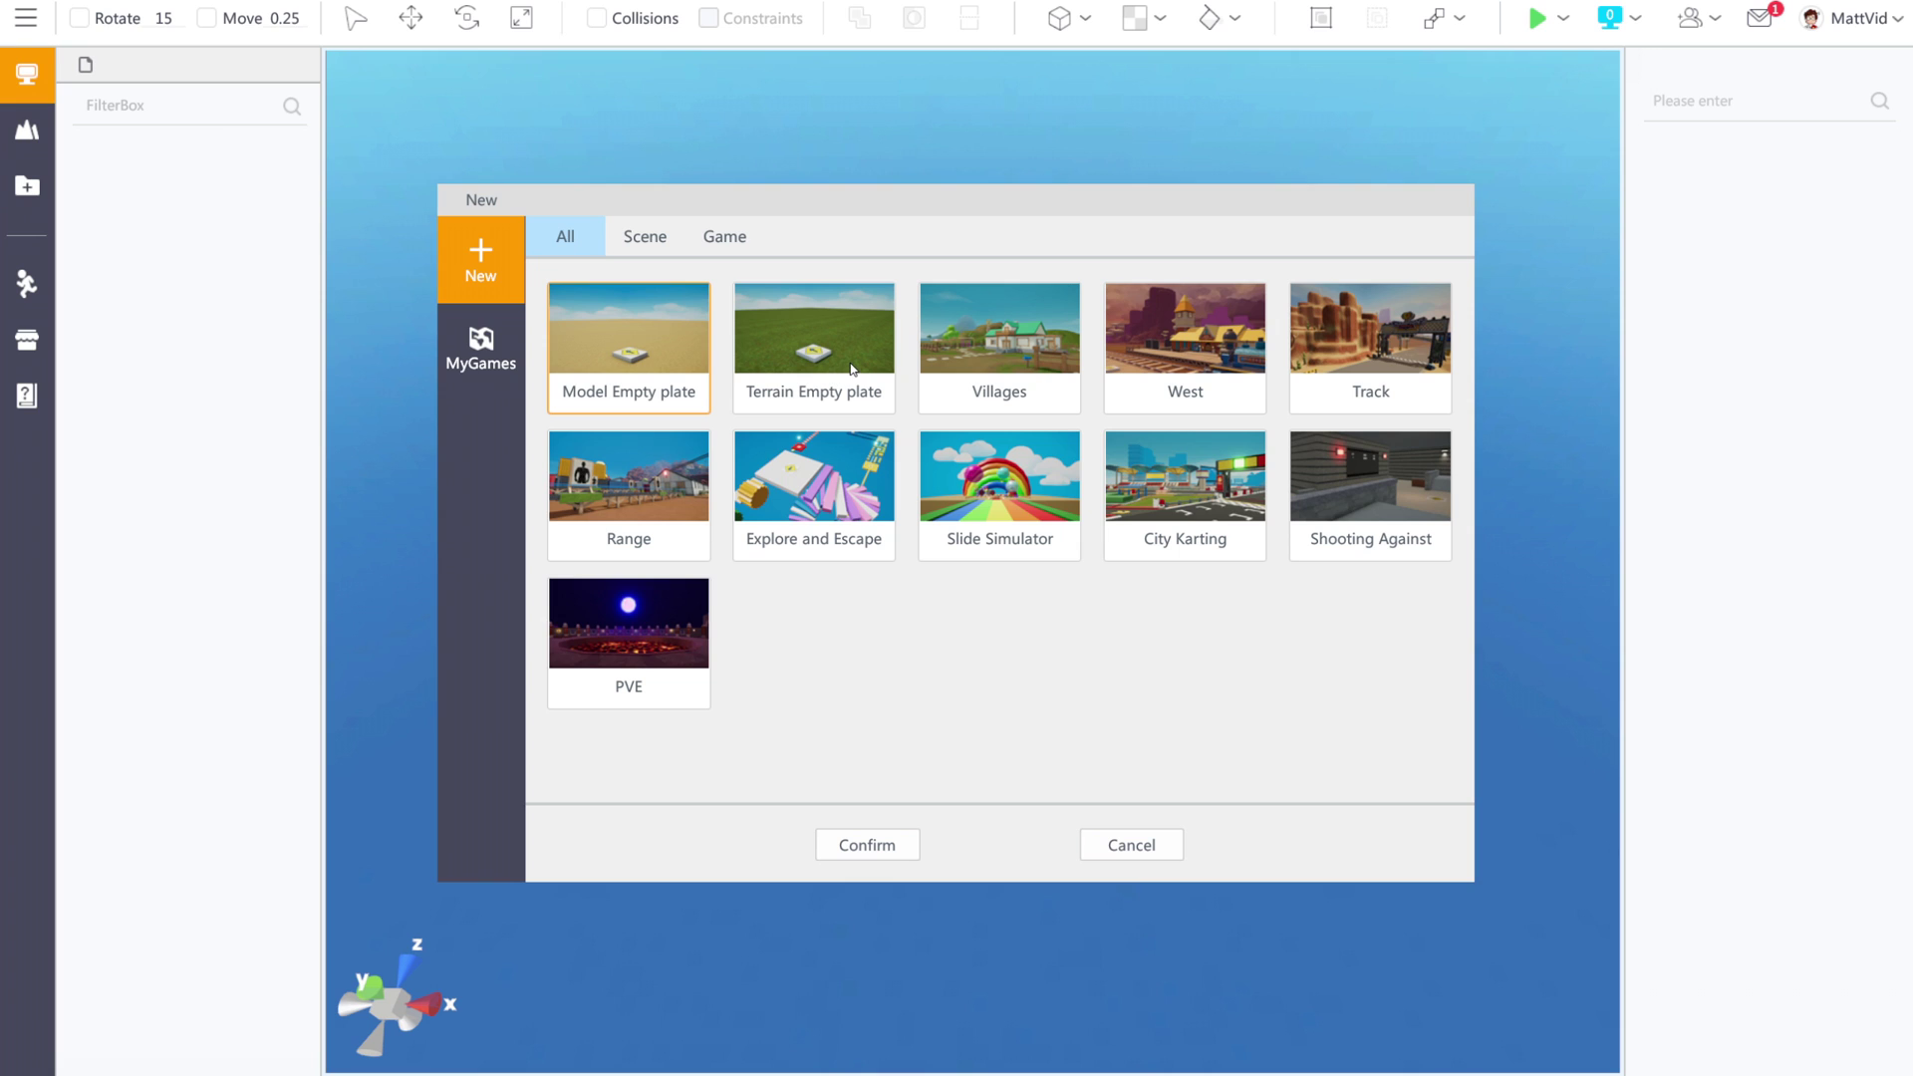
# Create a new project from the Terrain Empty plate template.
pyautogui.click(852, 369)
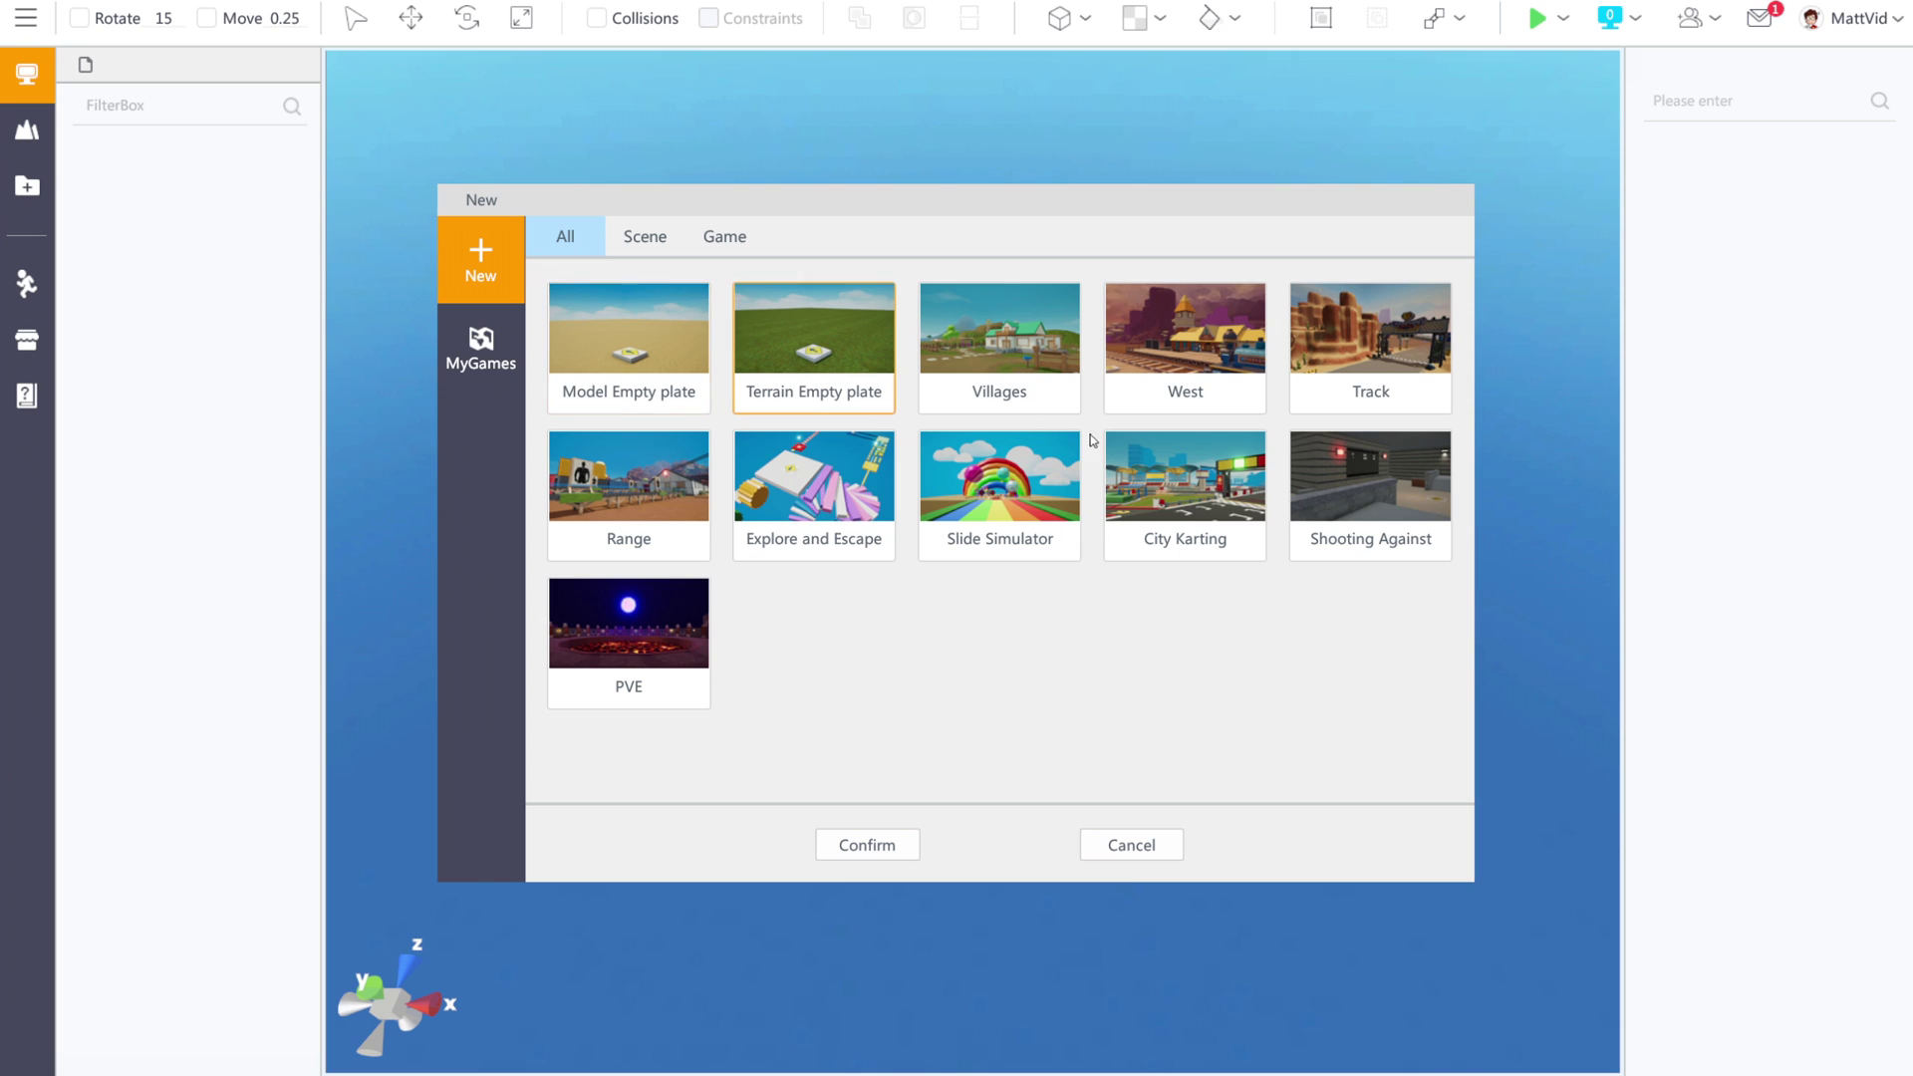
pyautogui.click(881, 856)
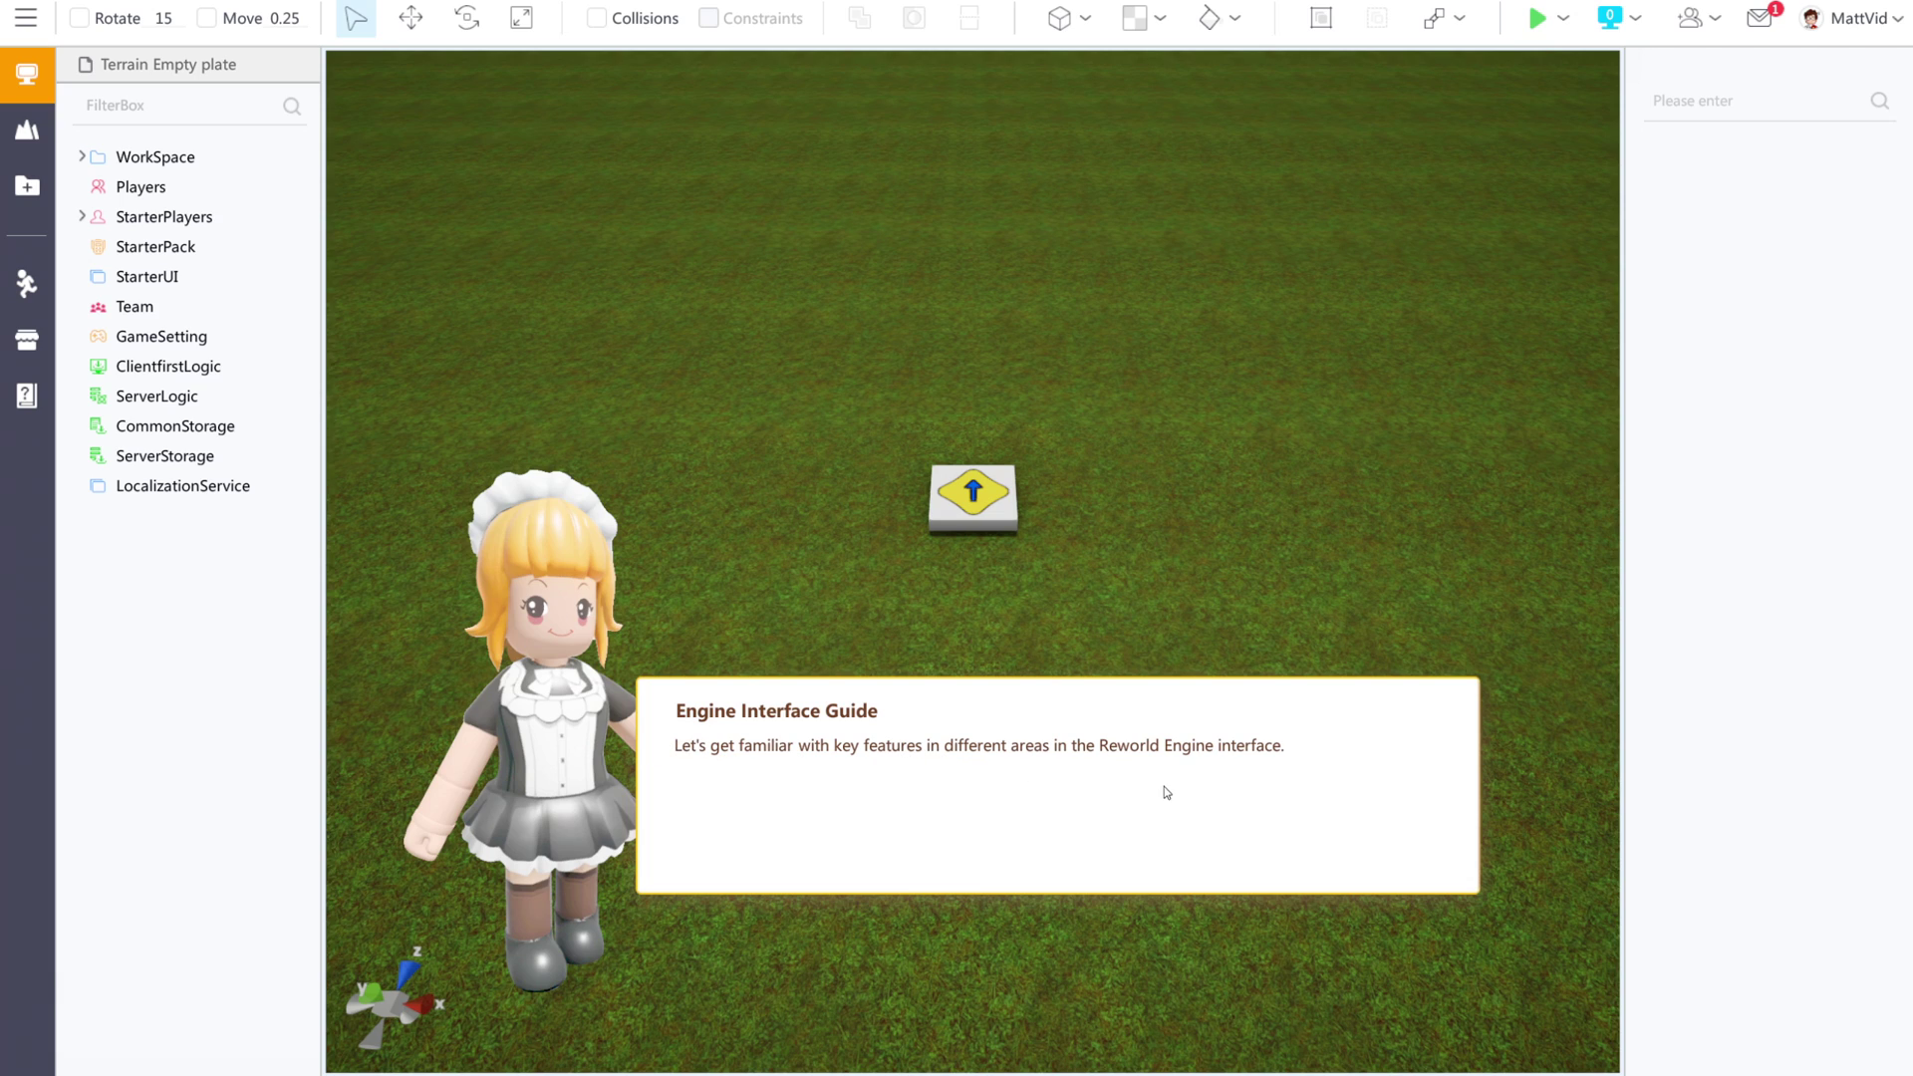
# Go through the Engine Interface Guide up to Part 18/18, Community, and finish it.
pyautogui.click(1242, 800)
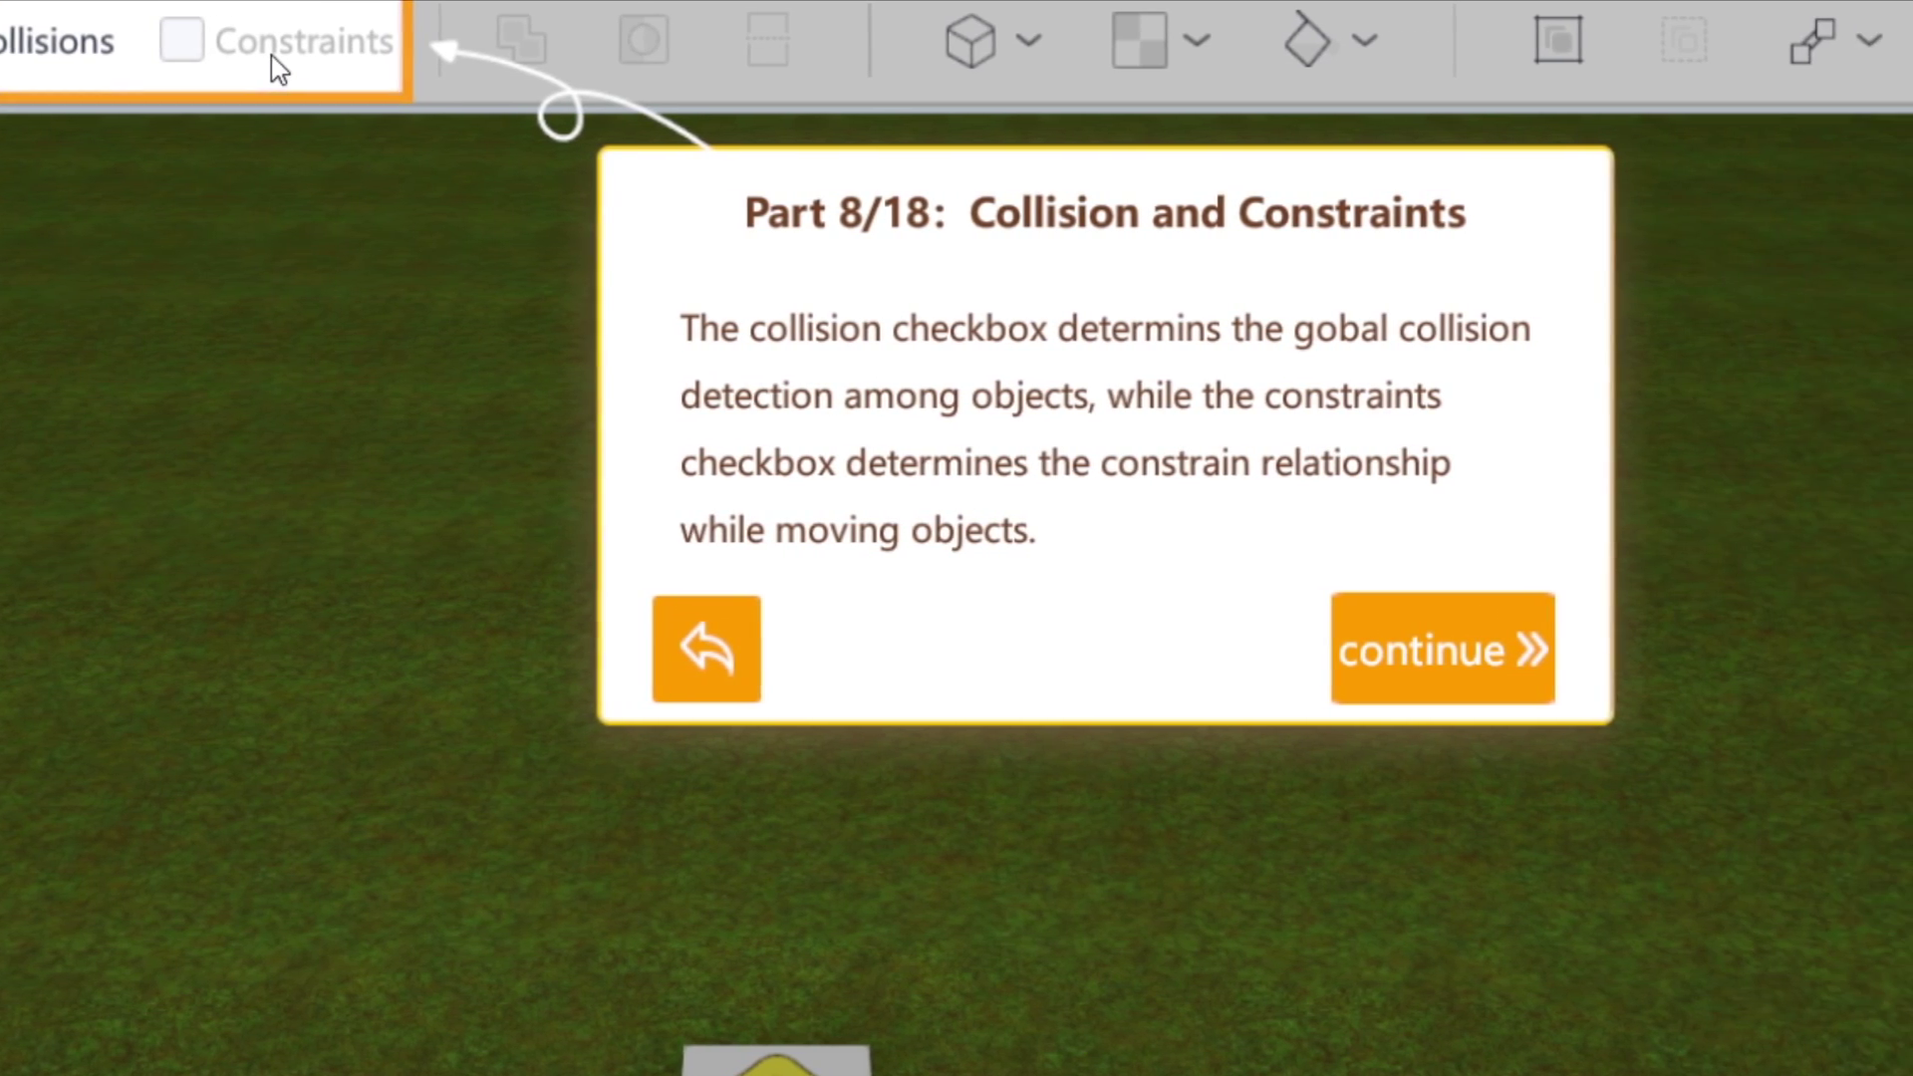
pyautogui.click(1769, 613)
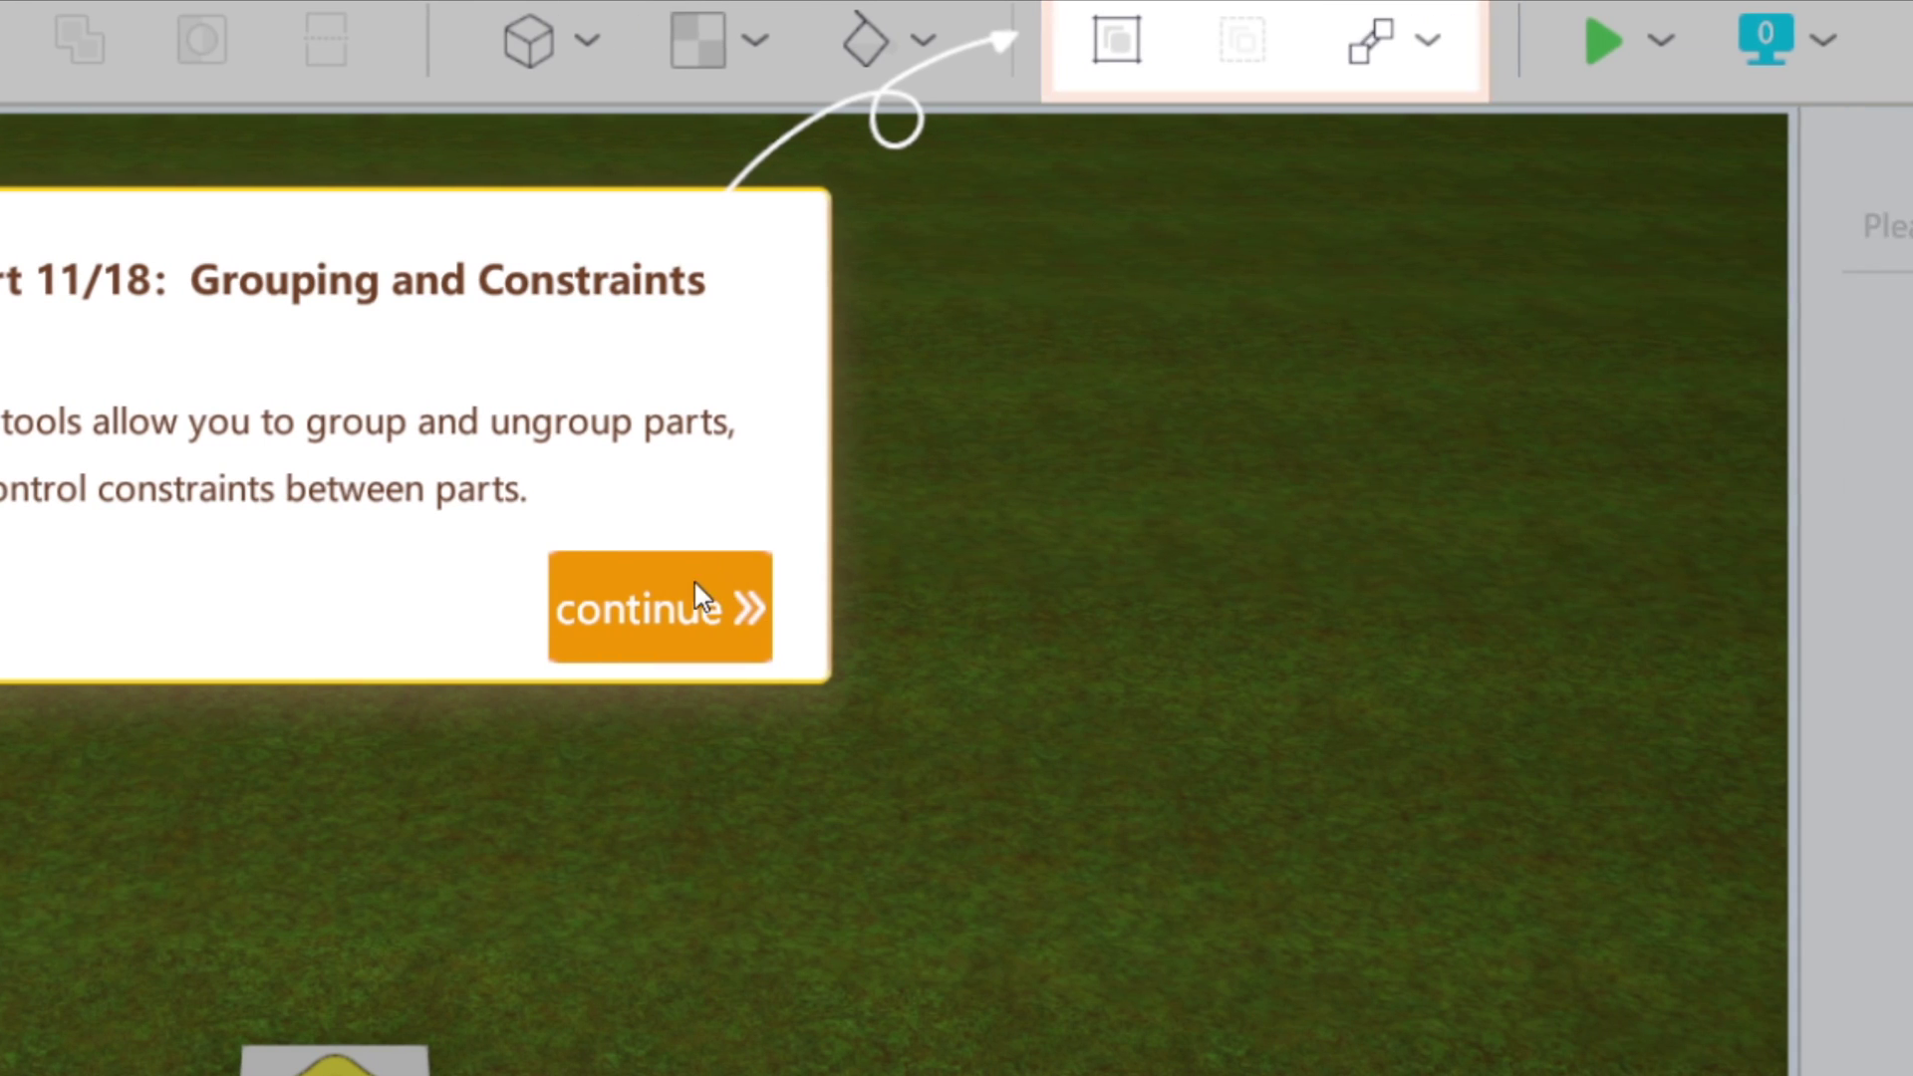
pyautogui.click(1001, 608)
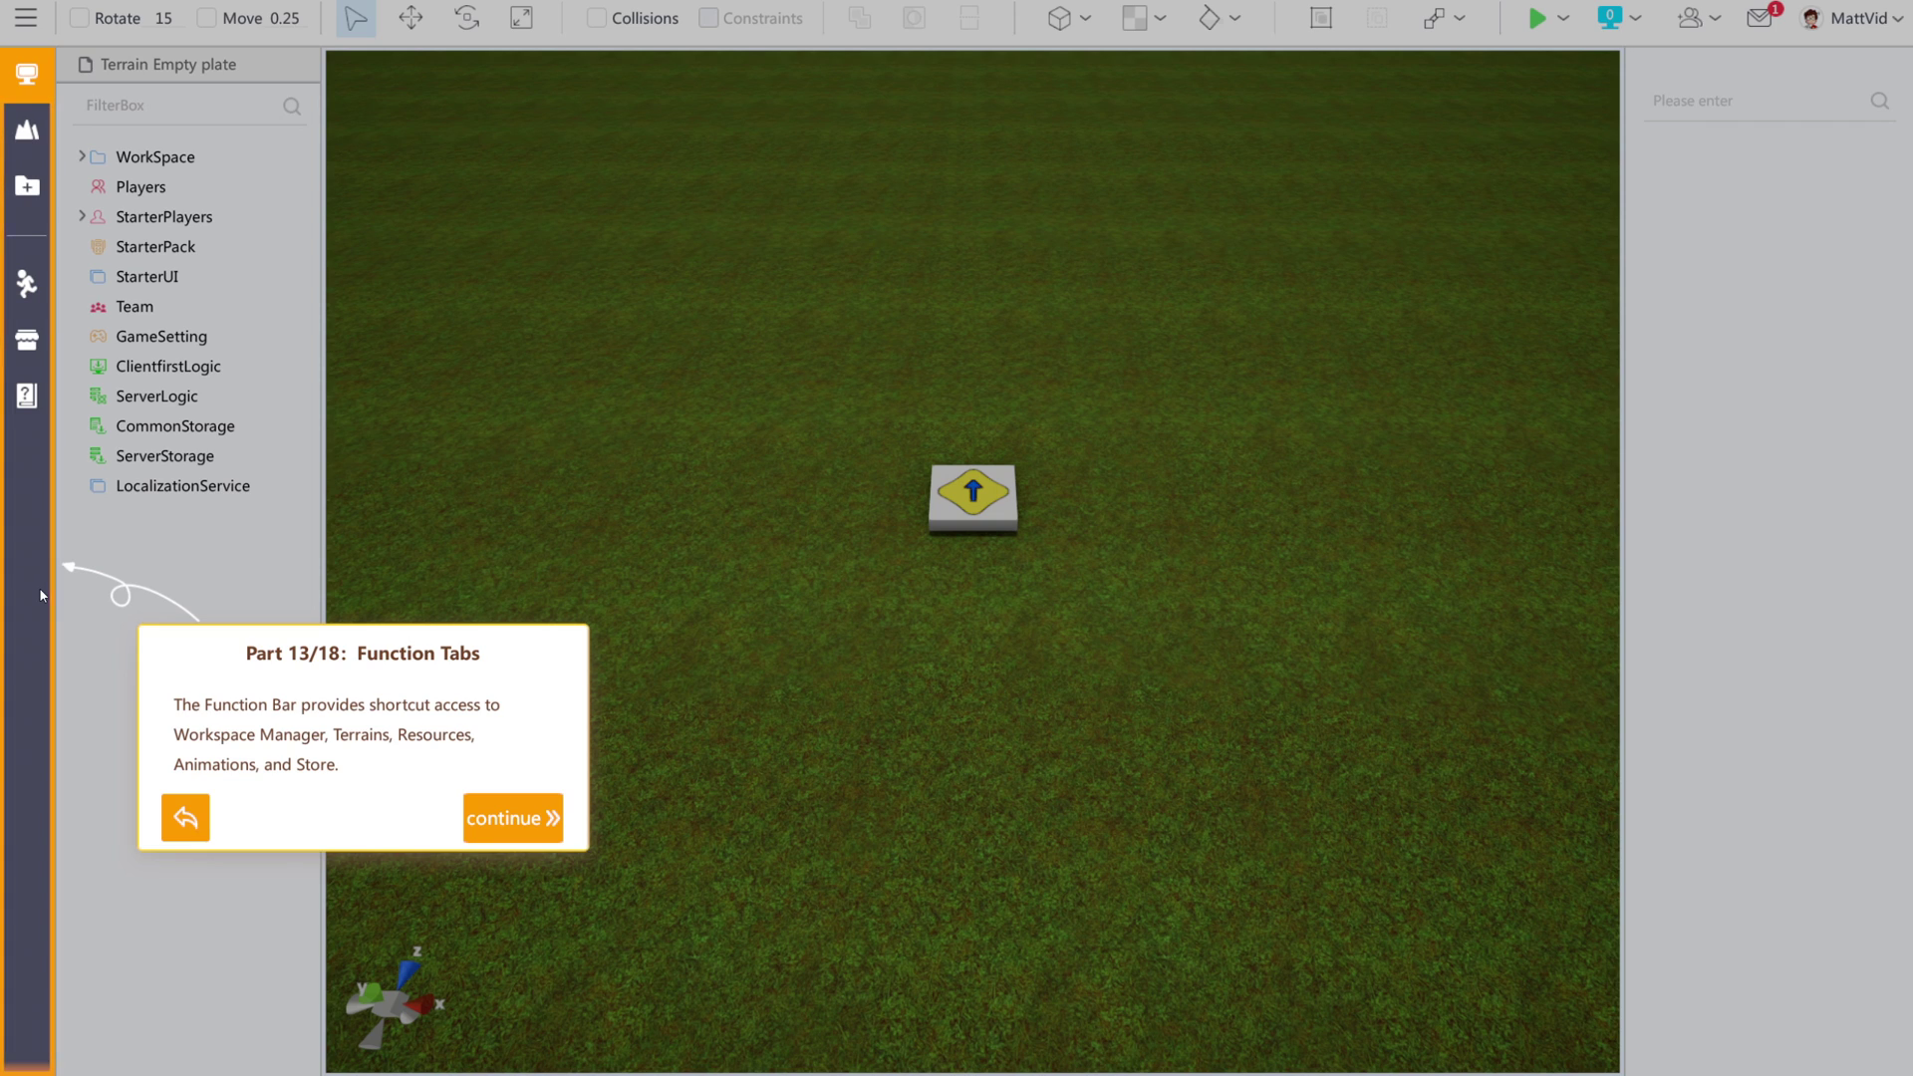
pyautogui.click(26, 346)
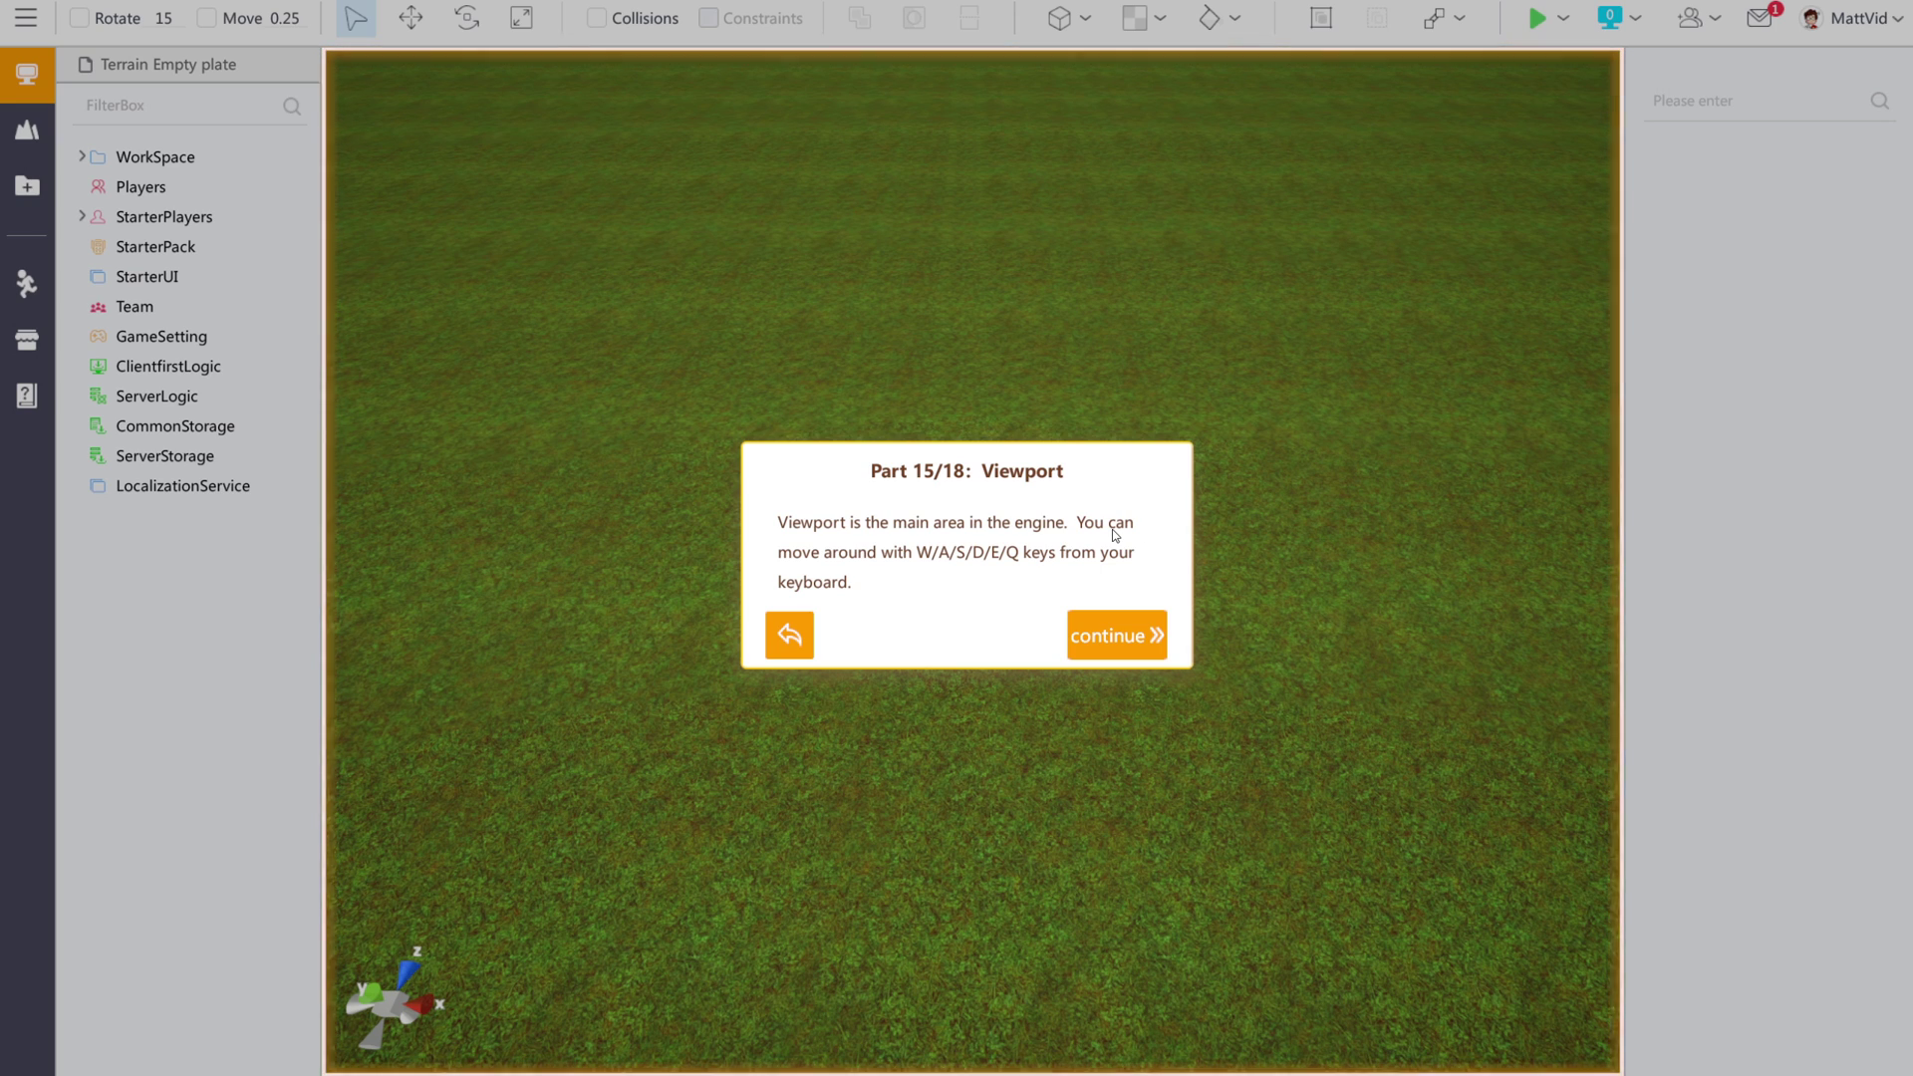
pyautogui.click(1156, 643)
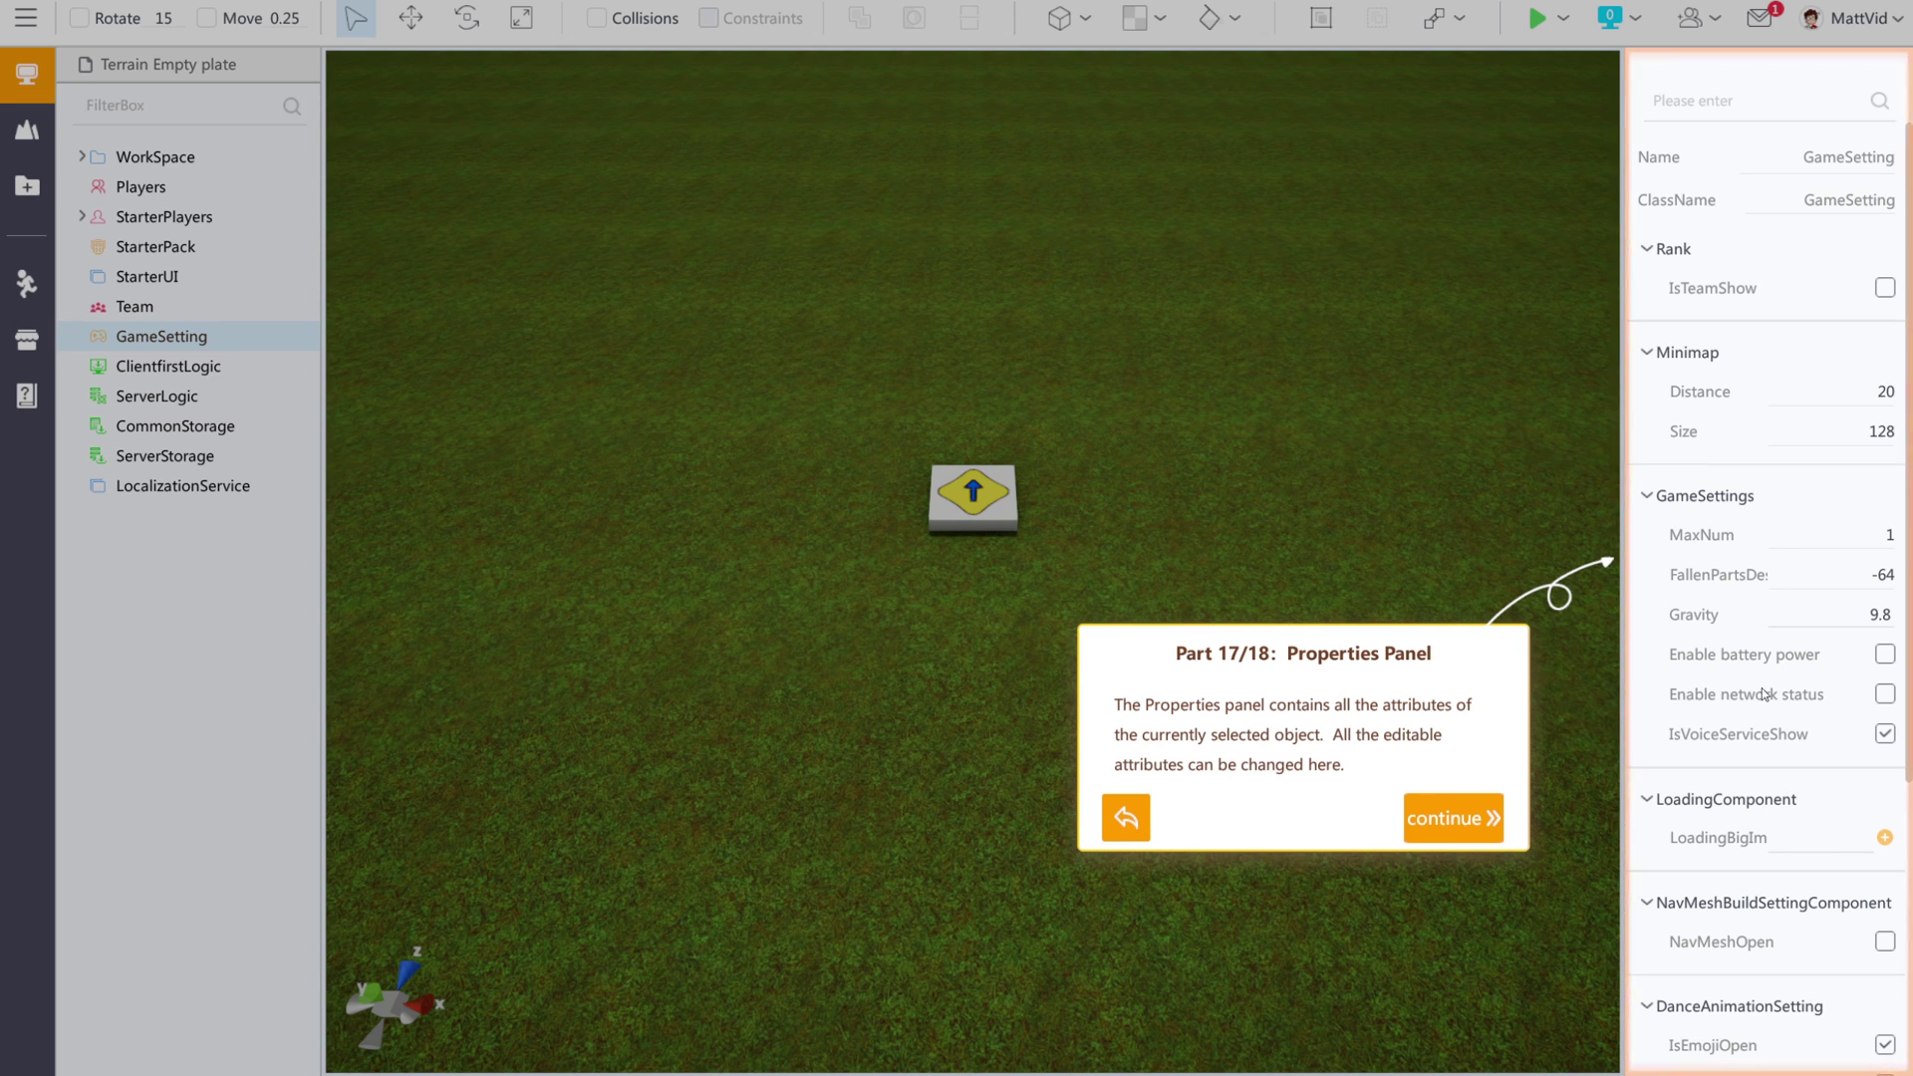
pyautogui.click(1473, 814)
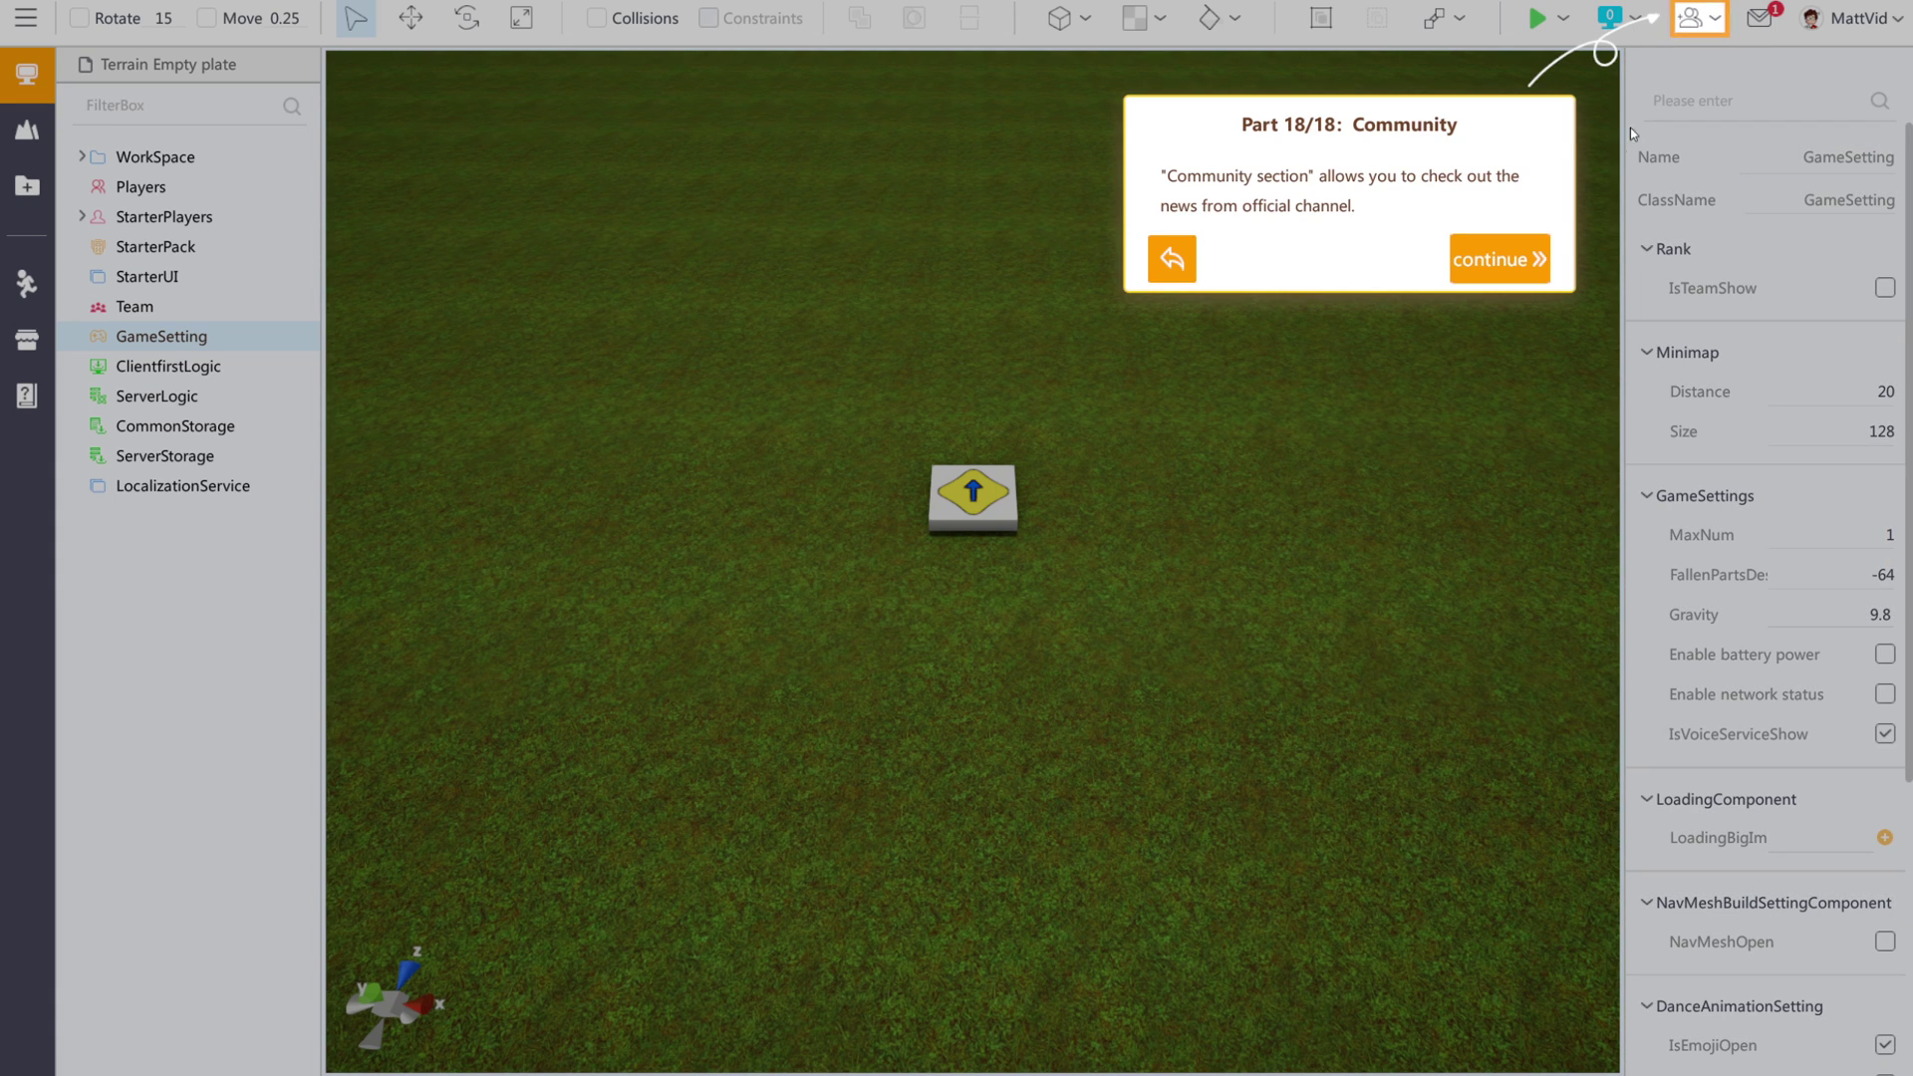
pyautogui.click(1509, 267)
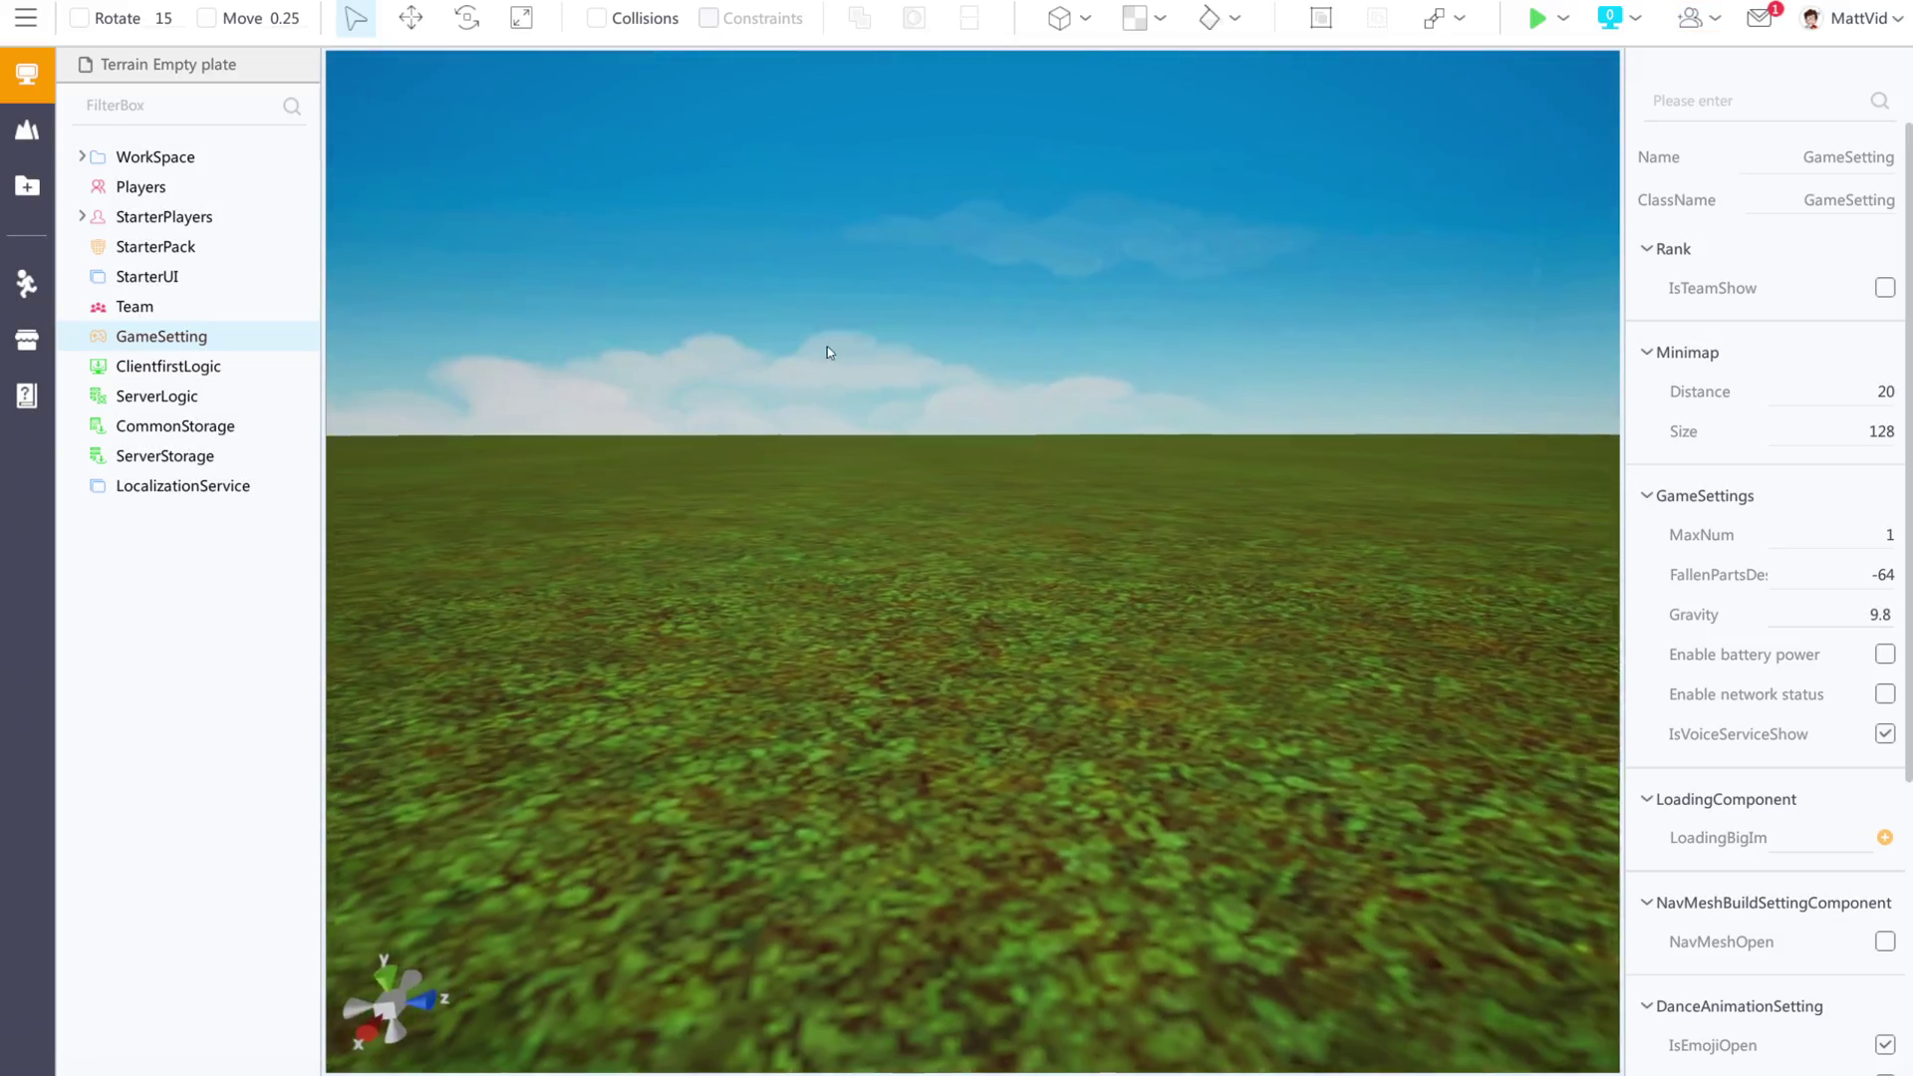
# Create a part and place it on the grass beside the spawn plate at about X -0.67, Z -2.24.
pyautogui.moveTo(827, 347); pyautogui.dragTo(1404, 373, button='right')
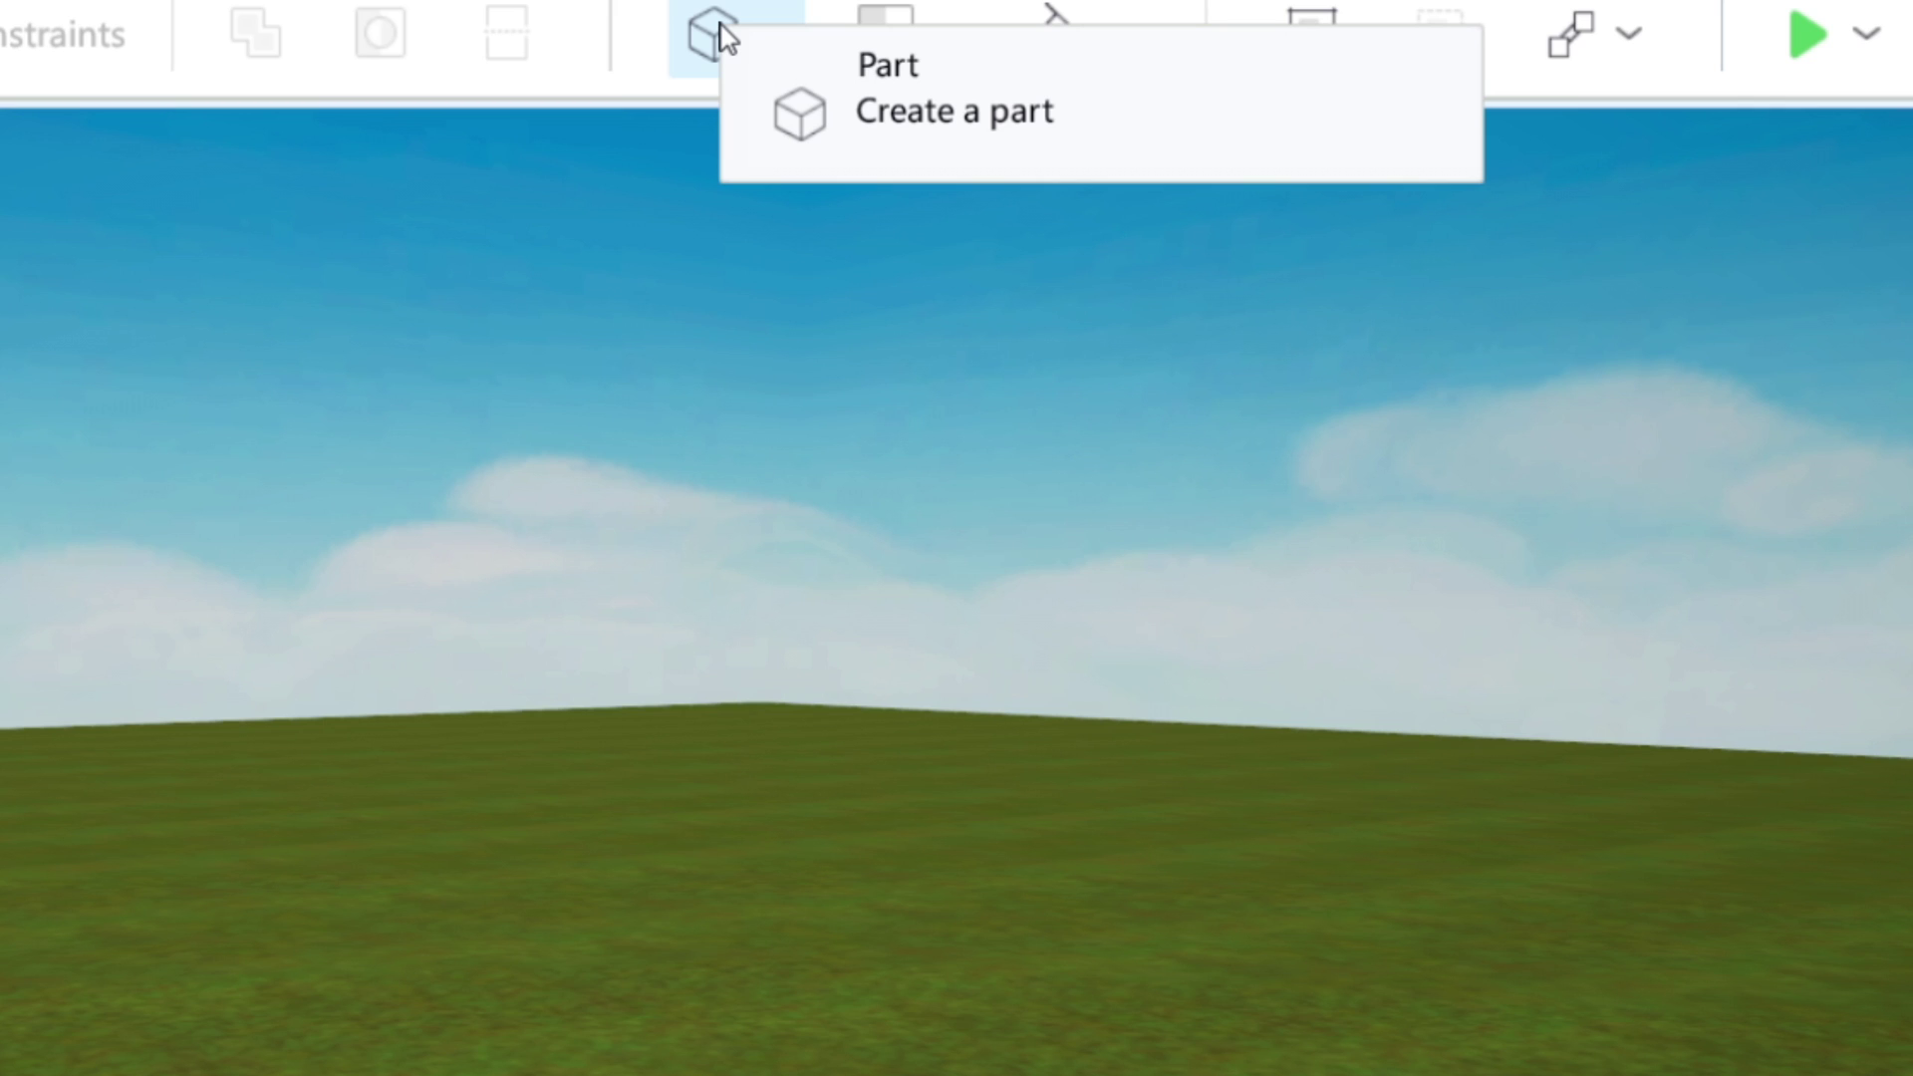
pyautogui.click(719, 38)
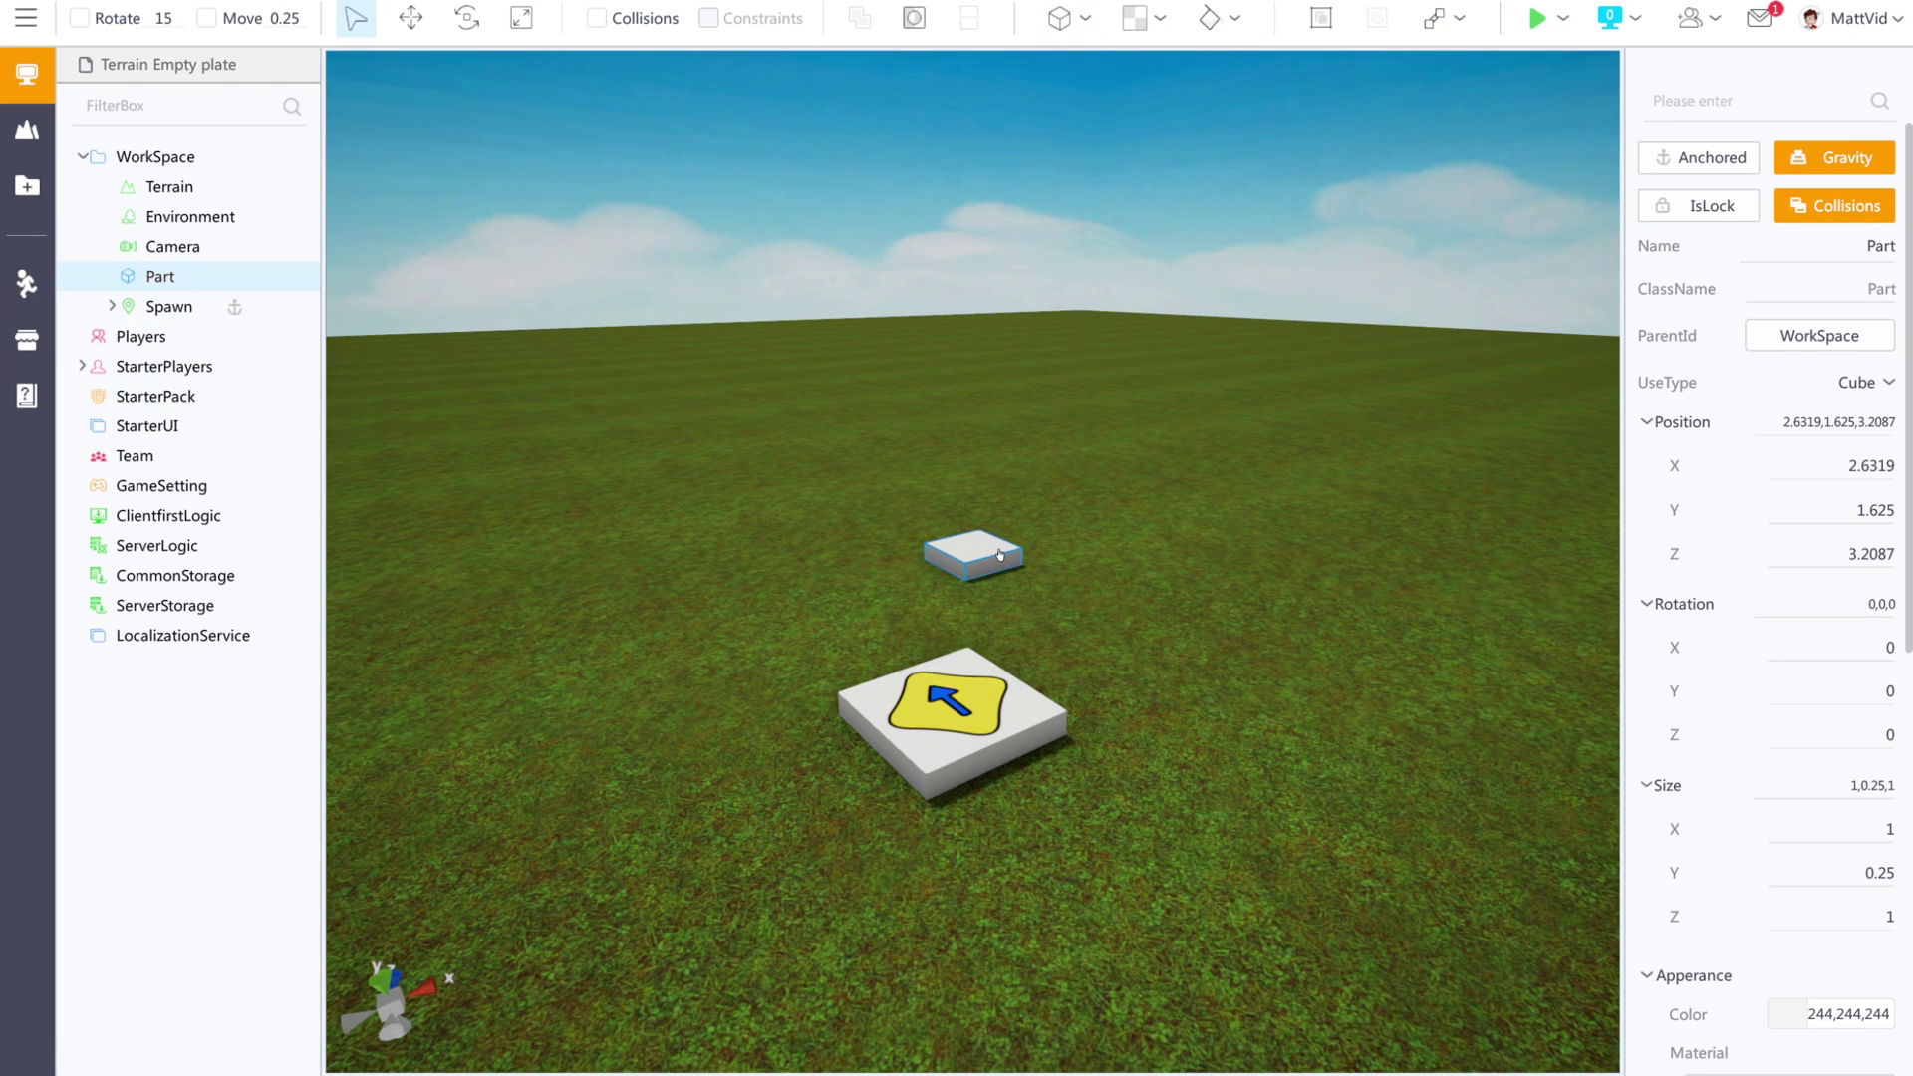
pyautogui.moveTo(999, 555); pyautogui.dragTo(1164, 663)
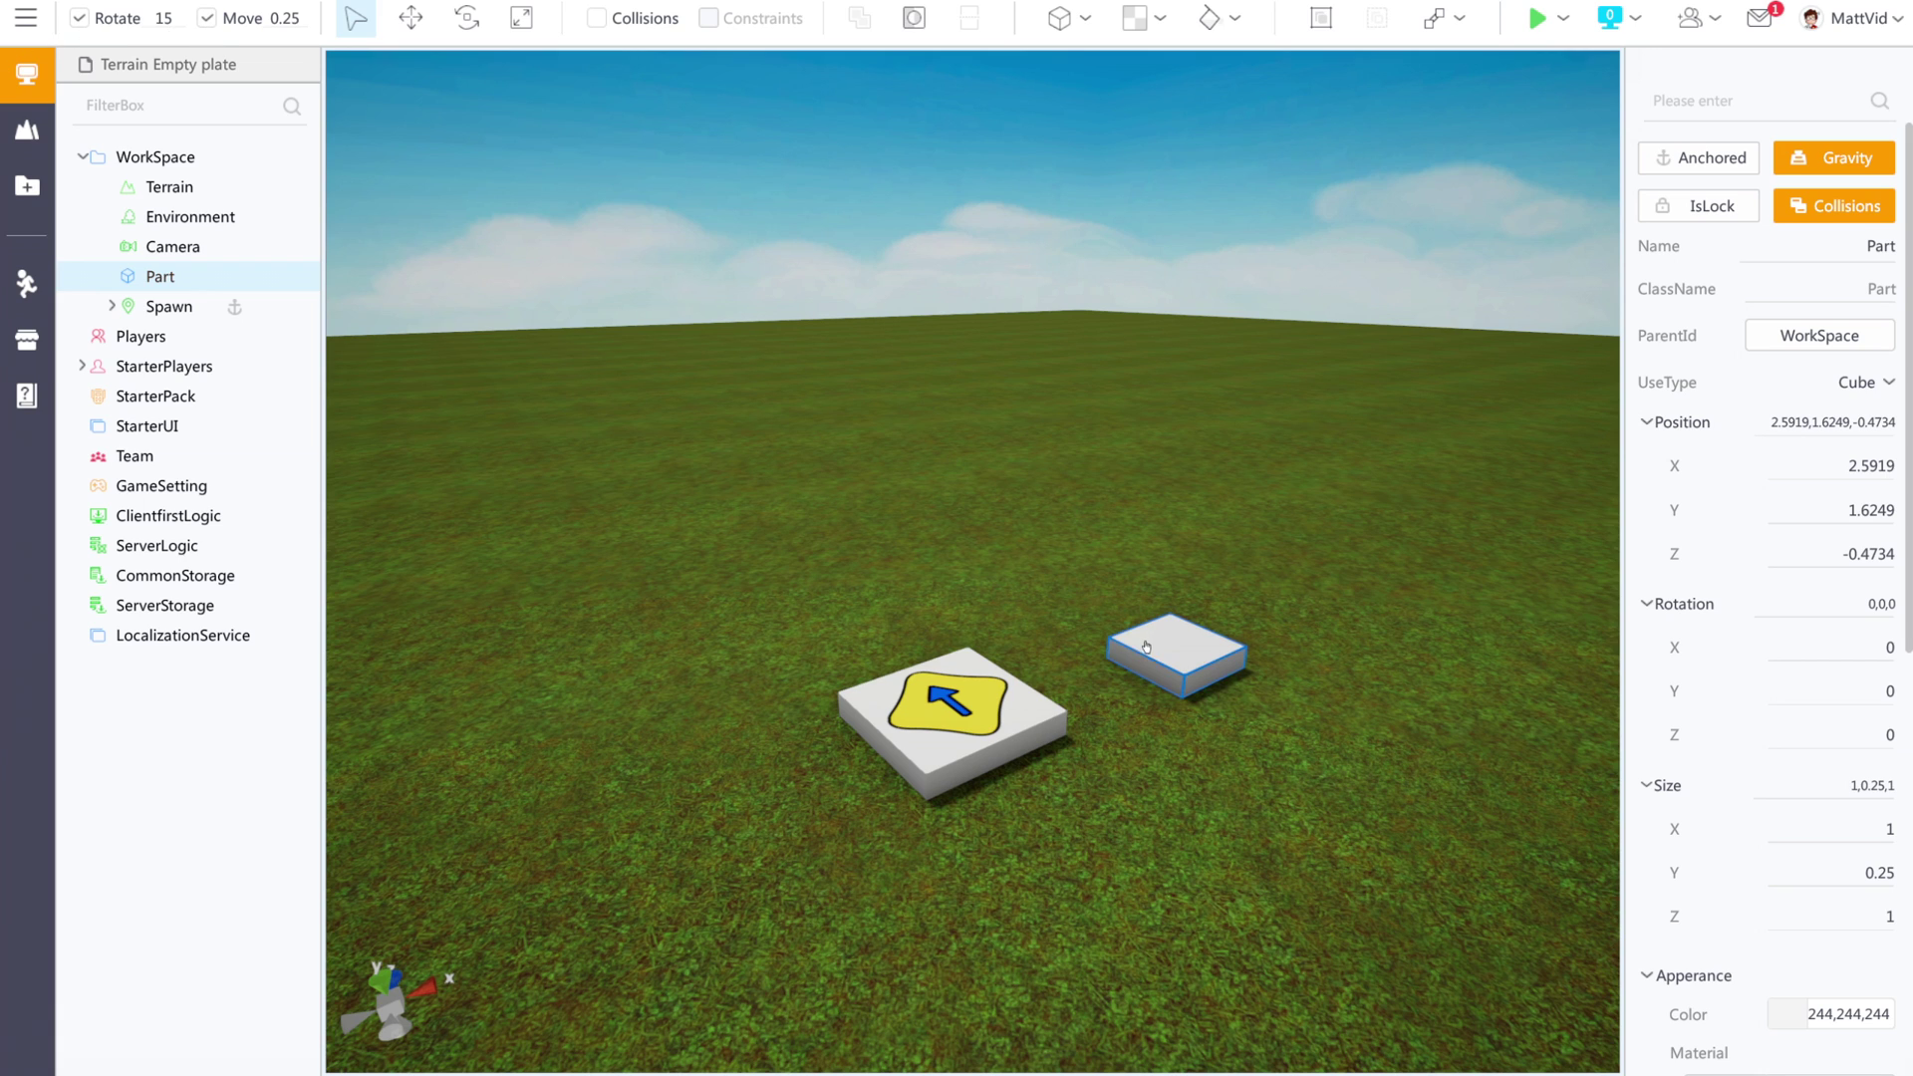
pyautogui.moveTo(1145, 646); pyautogui.dragTo(1061, 782)
pyautogui.moveTo(1061, 782); pyautogui.dragTo(1086, 514, button='right')
pyautogui.scroll(4, 1151, 485)
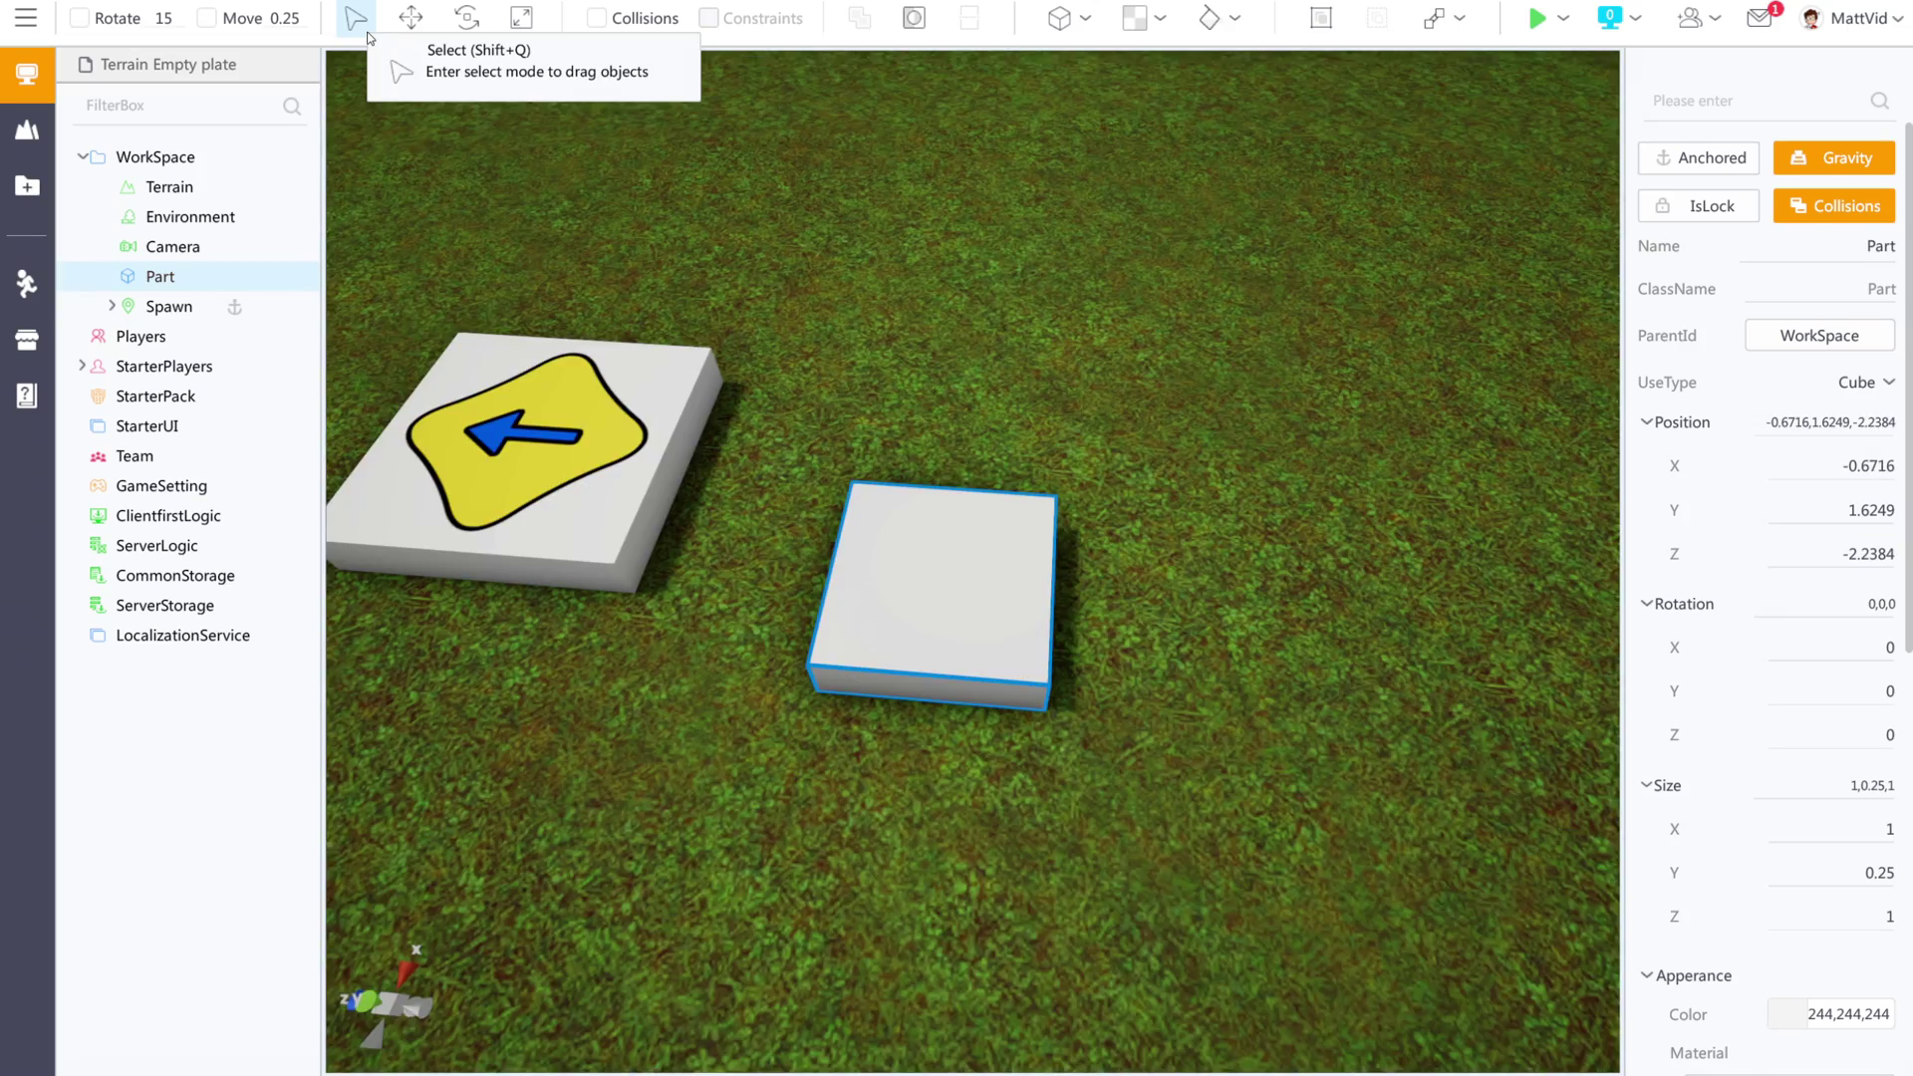
# Move the part in Select mode to about X -0.16, Z -2.72 and the spawn plate to about X -0.04, Z -0.53.
pyautogui.click(365, 34)
pyautogui.moveTo(947, 601); pyautogui.dragTo(1071, 546)
pyautogui.moveTo(1226, 489); pyautogui.dragTo(1015, 573, button='right')
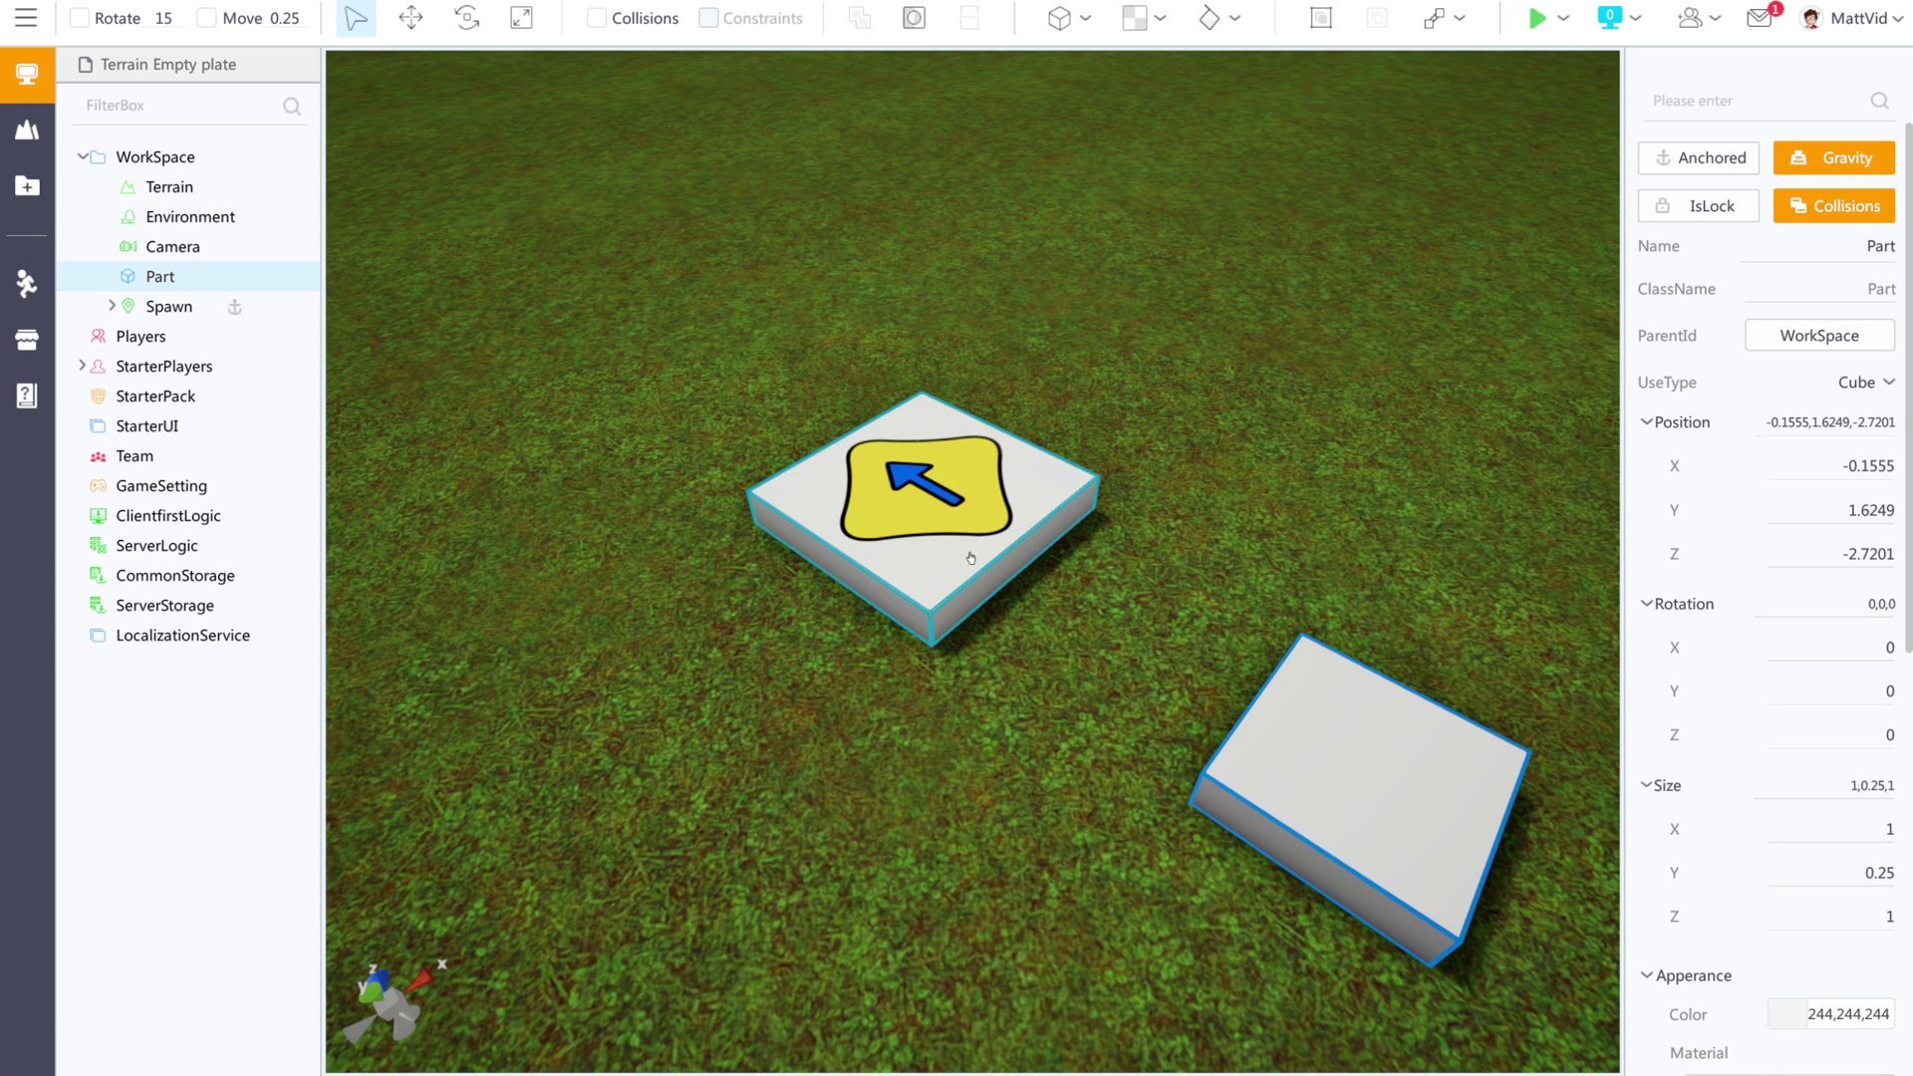
pyautogui.moveTo(961, 567); pyautogui.dragTo(1101, 576)
pyautogui.moveTo(1101, 576); pyautogui.dragTo(1419, 499, button='right')
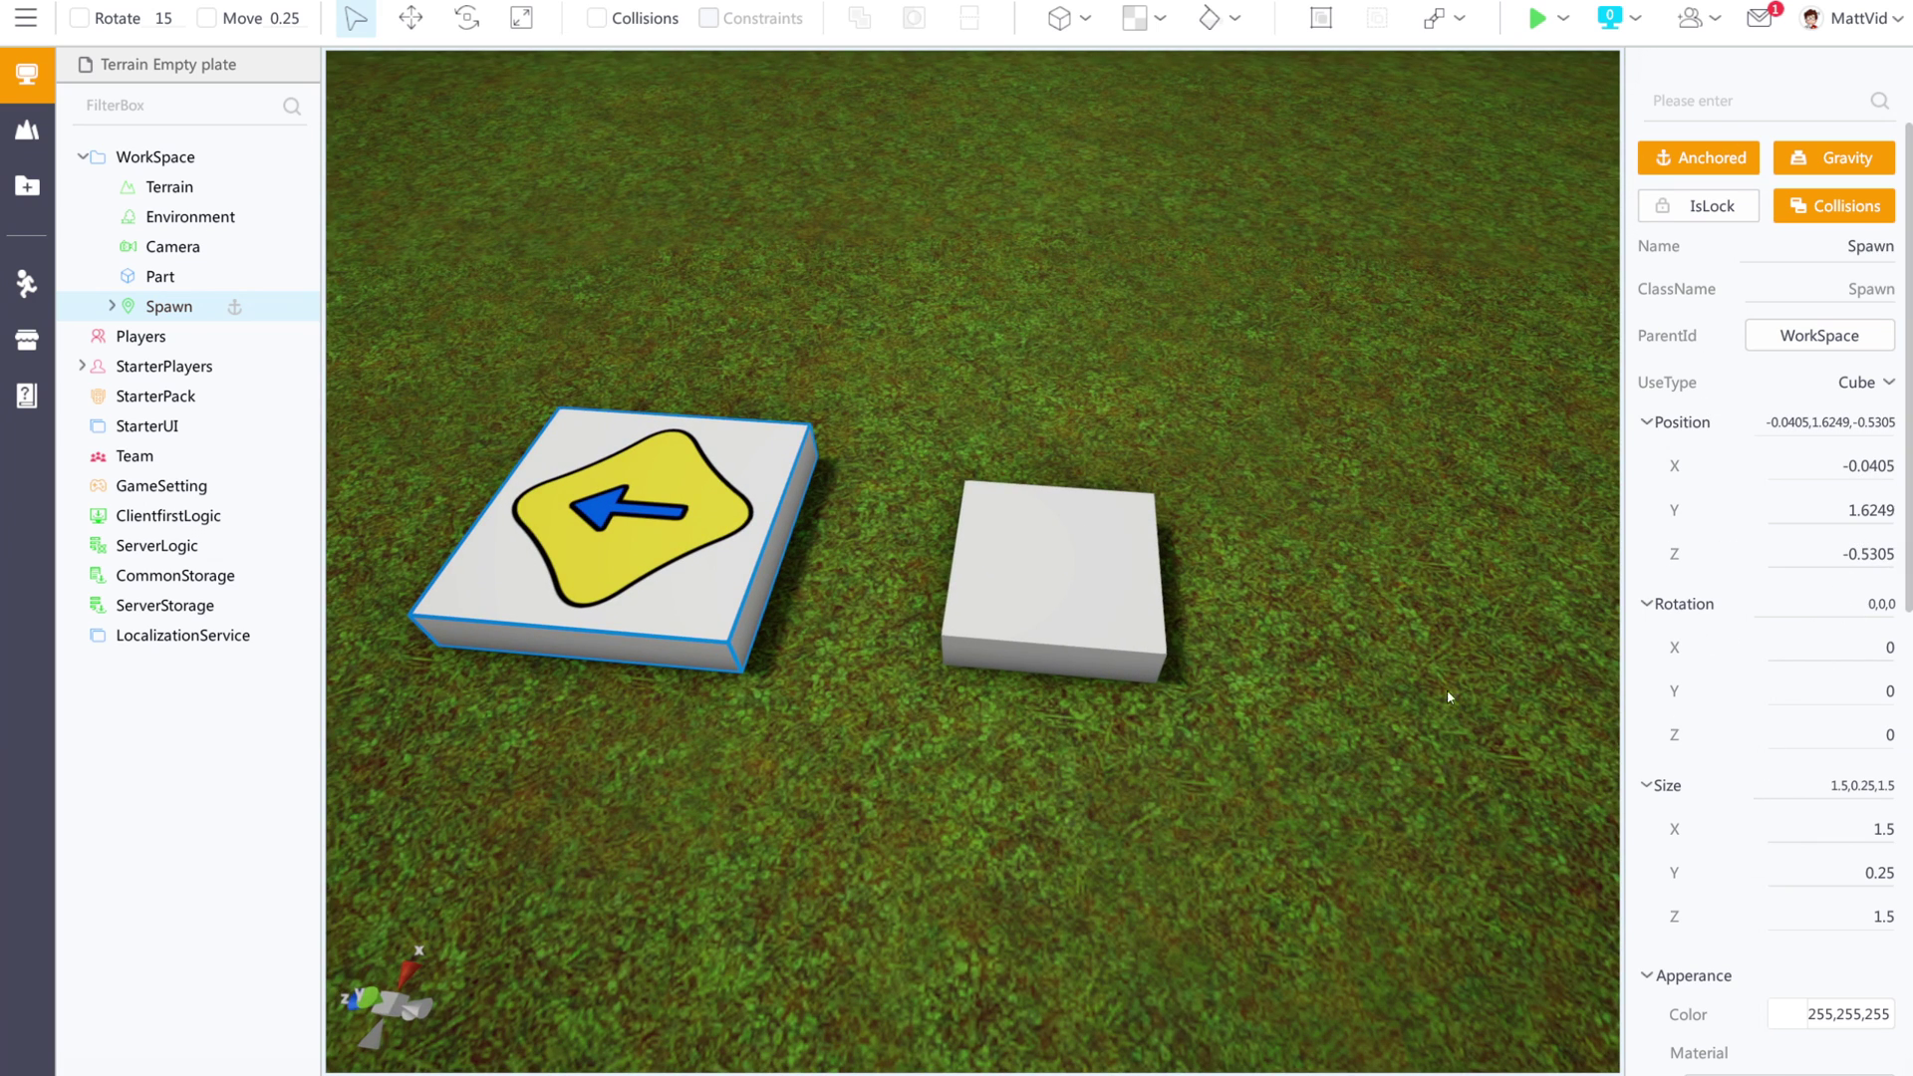
# Alternate the selection between the plain part and the spawn plate, both in the viewport and in the WorkSpace tree.
pyautogui.click(1063, 606)
pyautogui.click(966, 588)
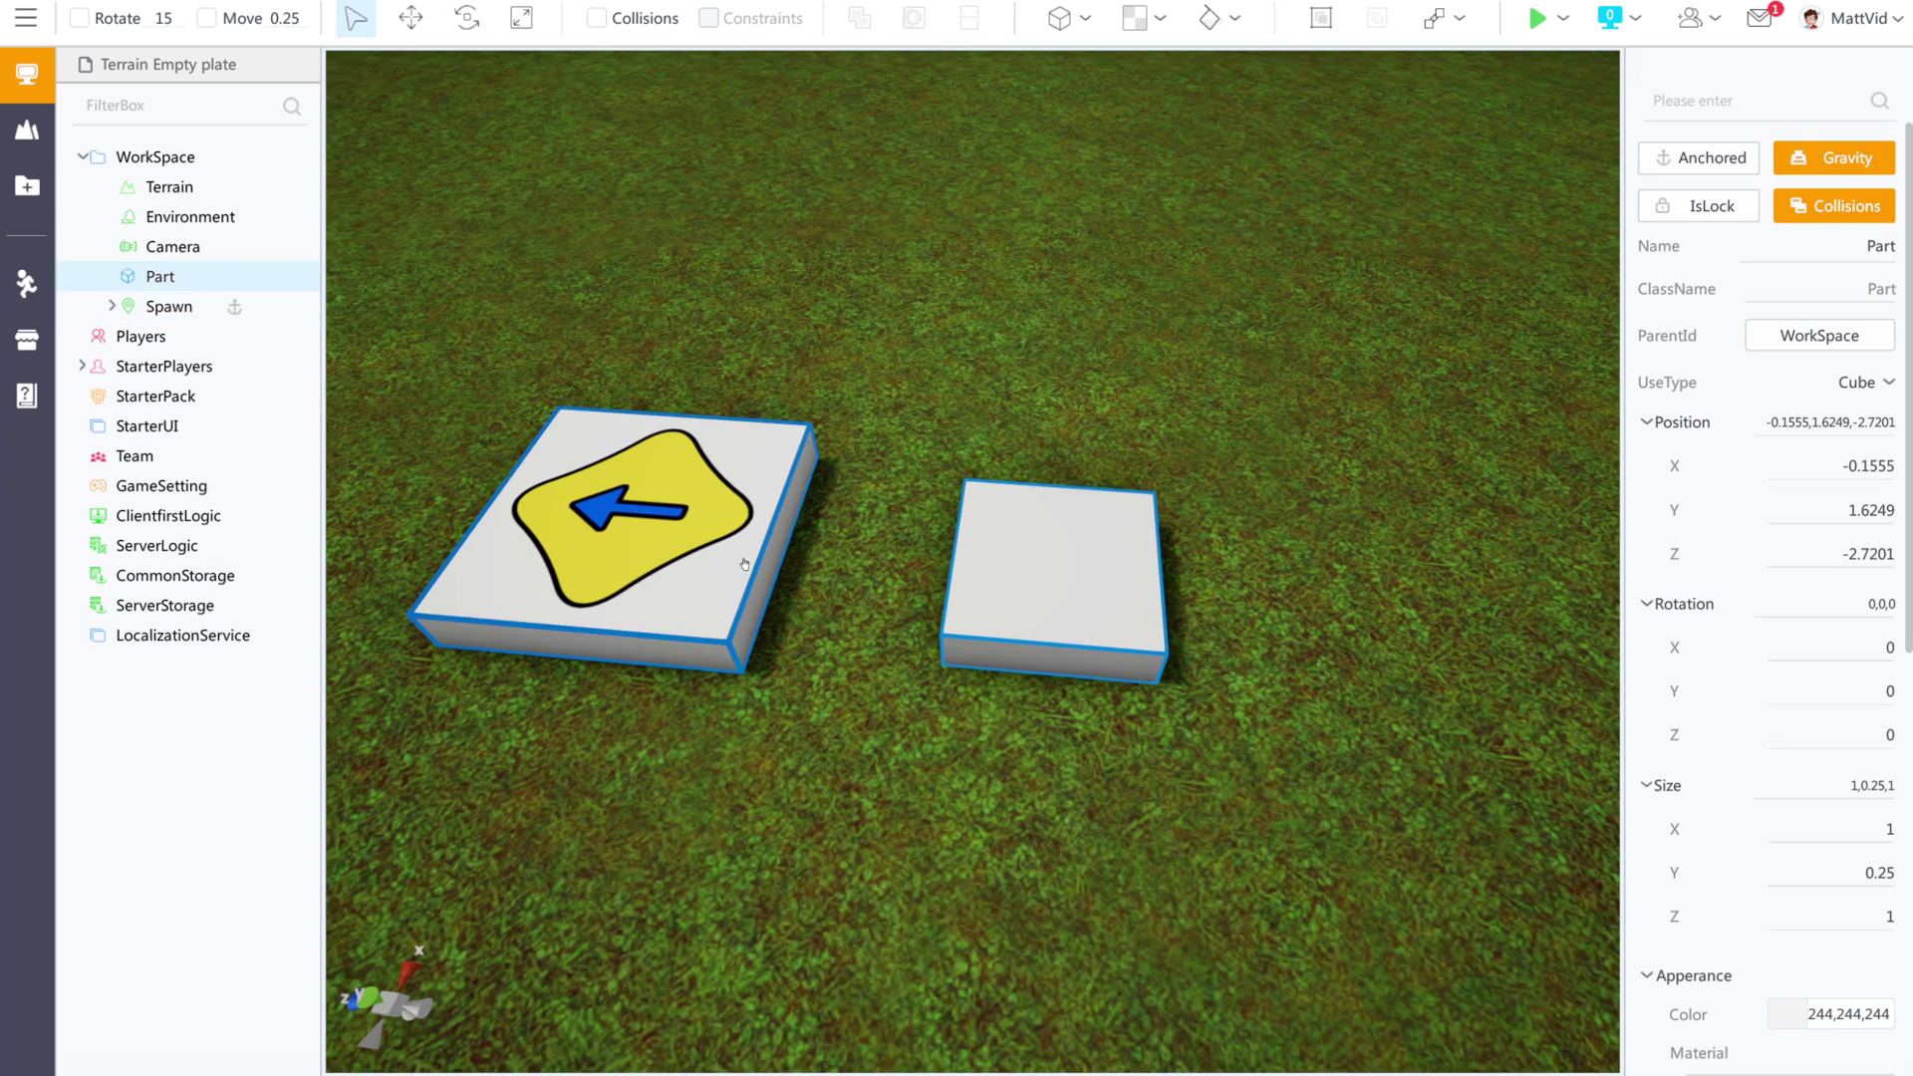
pyautogui.click(744, 564)
pyautogui.click(995, 567)
pyautogui.click(757, 558)
pyautogui.click(1064, 574)
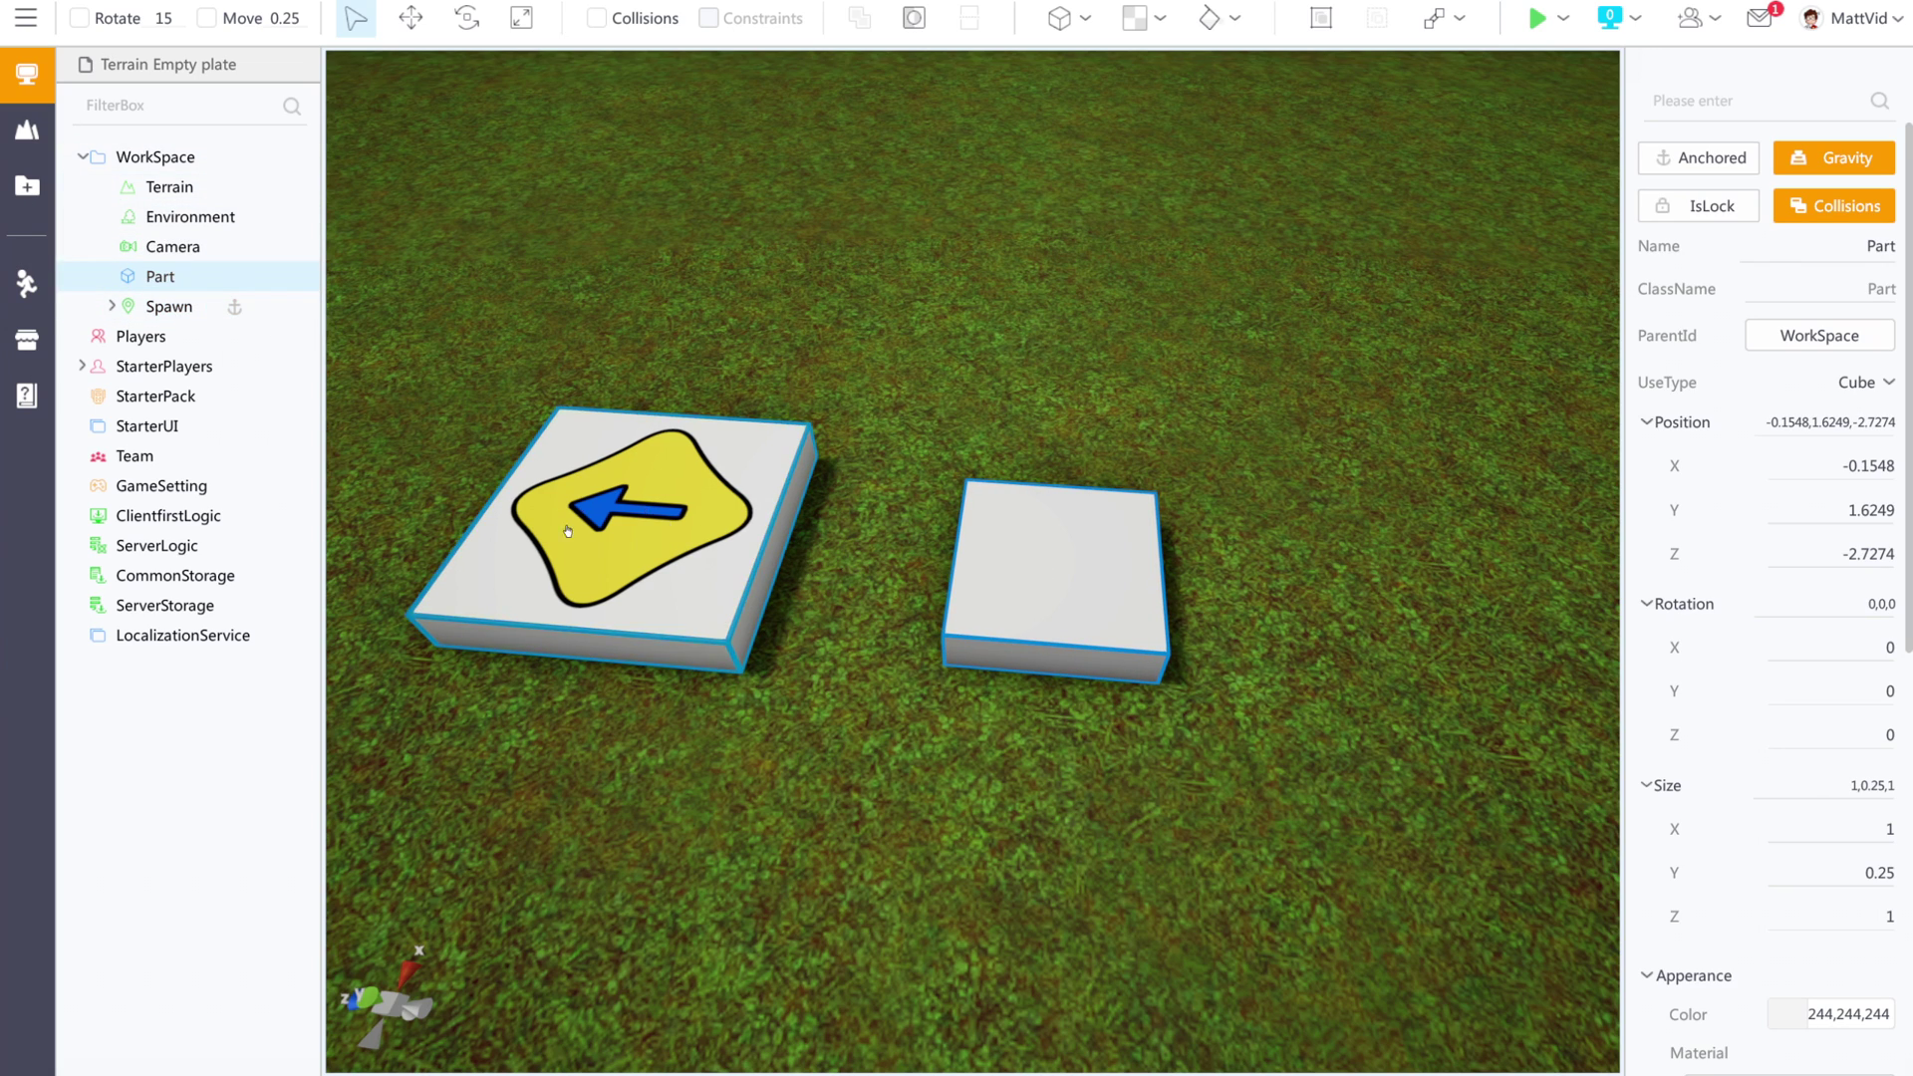
pyautogui.click(296, 319)
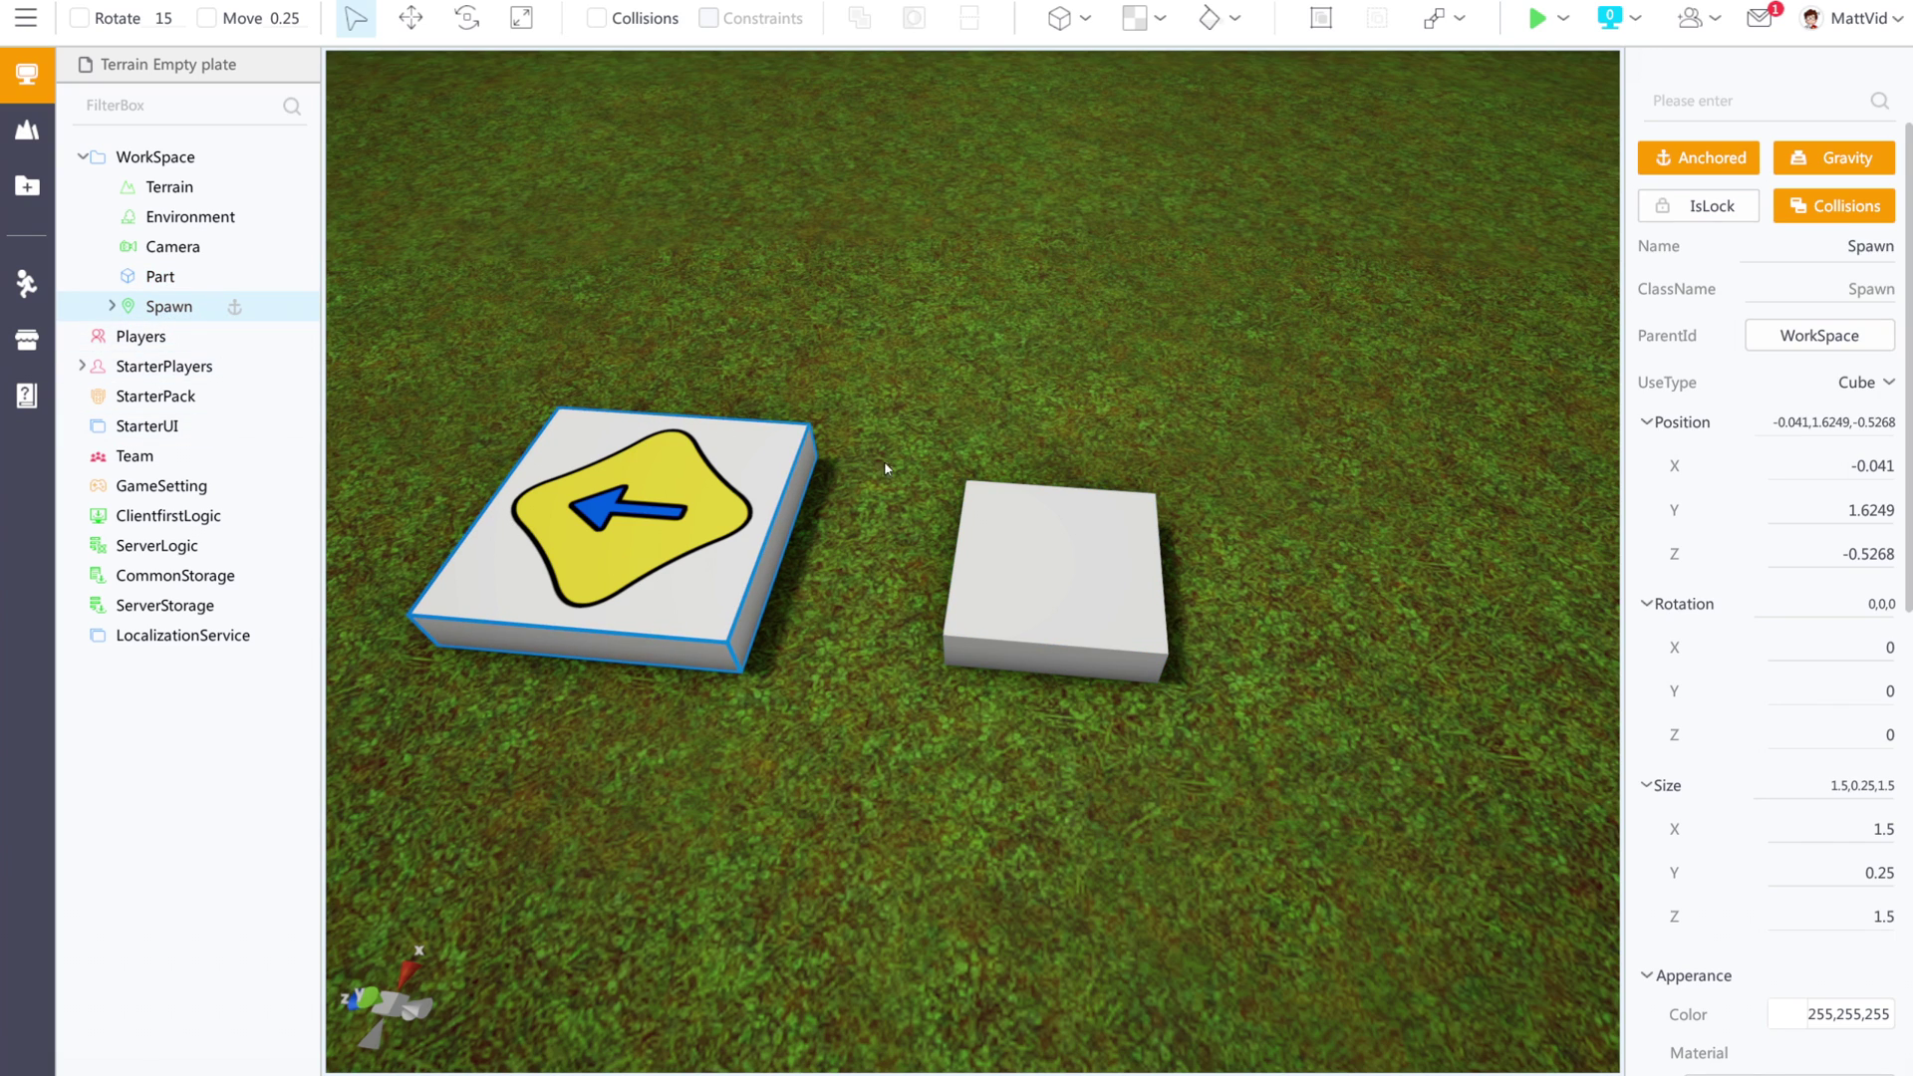
pyautogui.click(1034, 599)
pyautogui.click(695, 553)
pyautogui.moveTo(1041, 398); pyautogui.dragTo(182, 366, button='right')
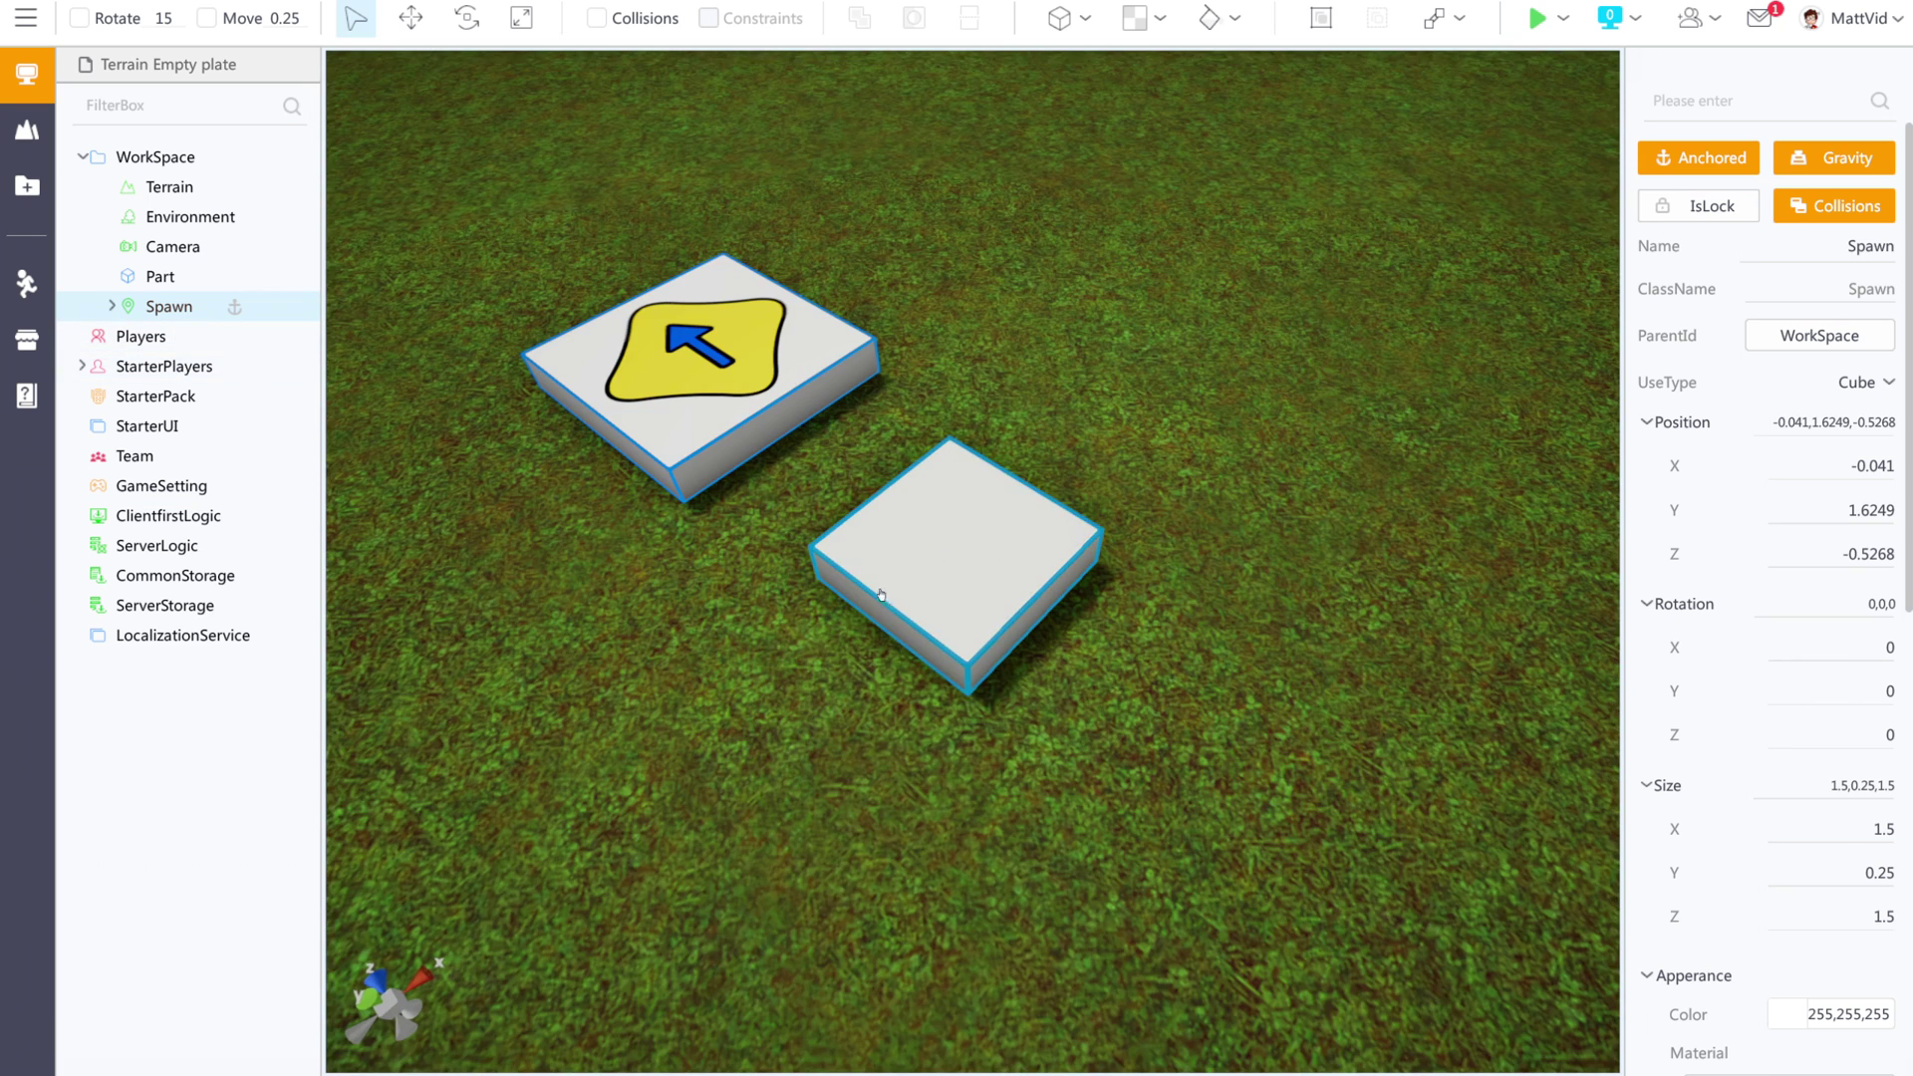
pyautogui.click(150, 286)
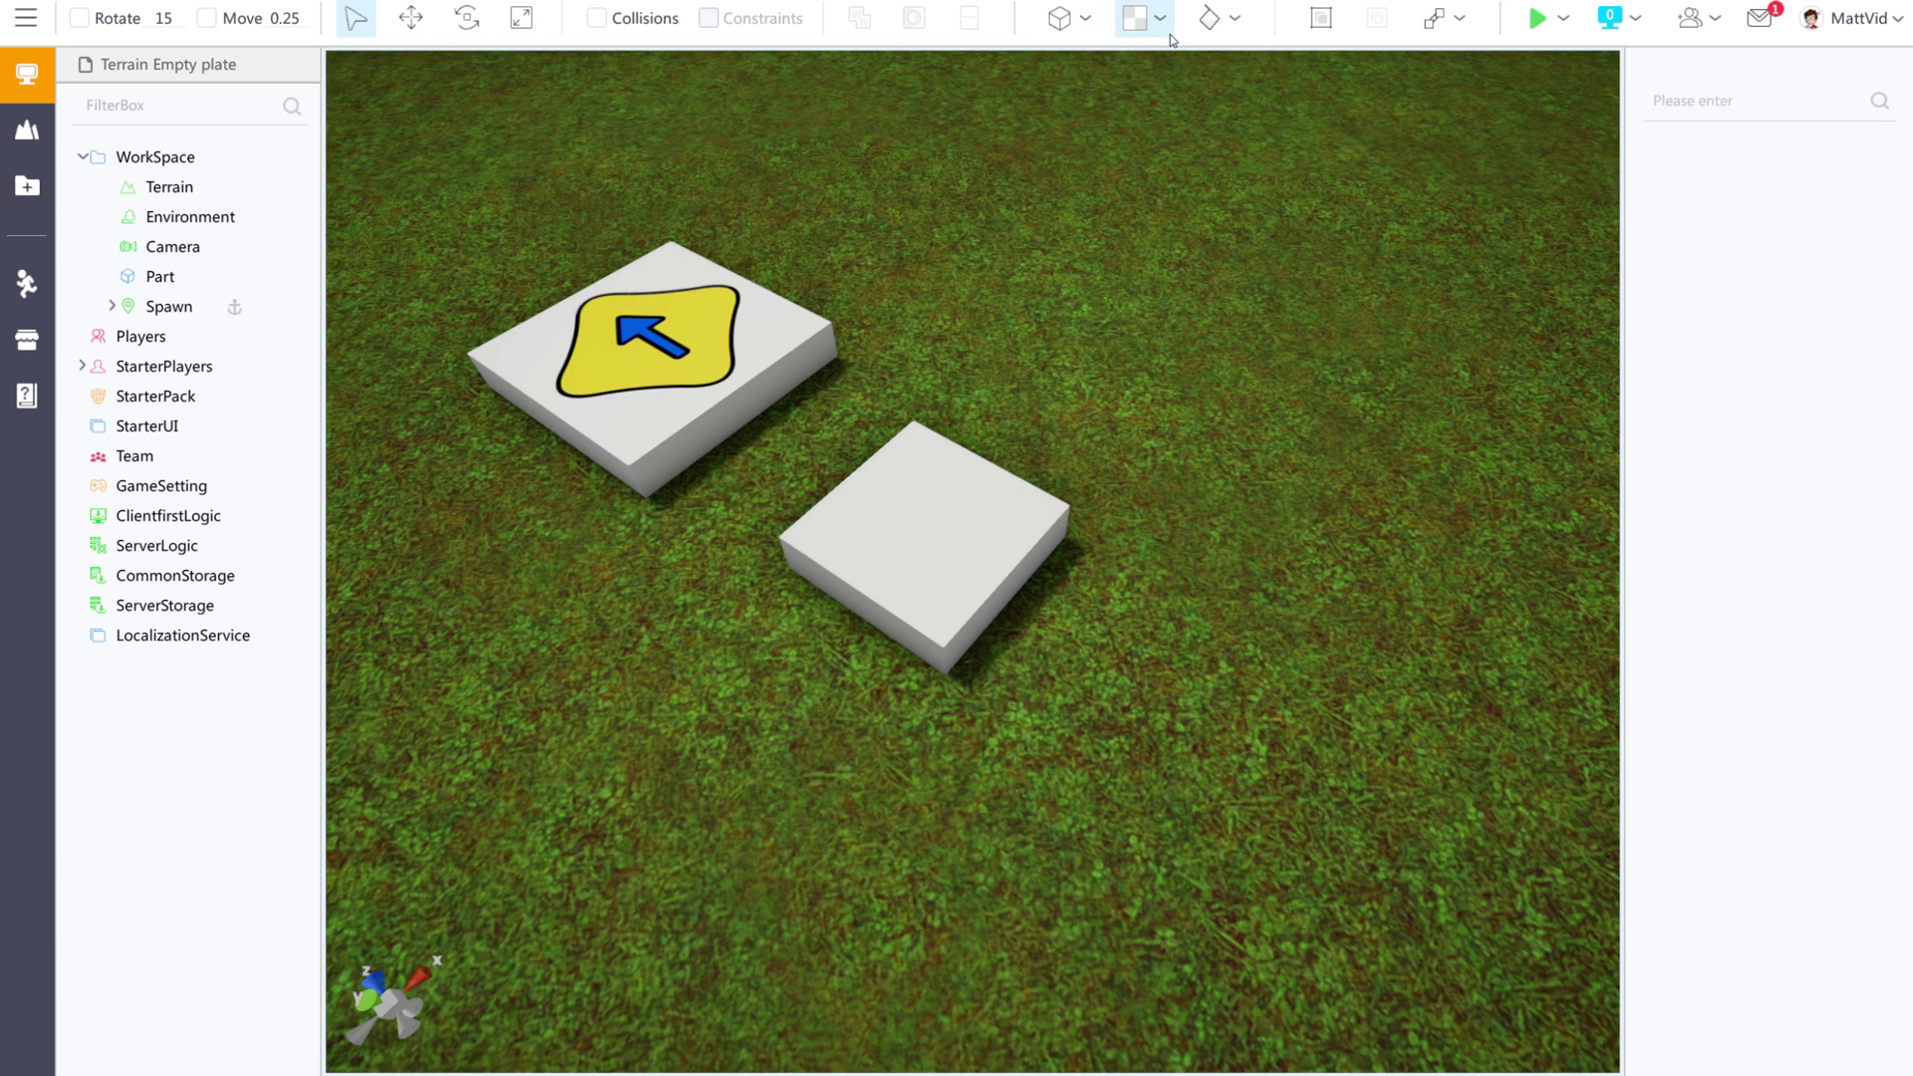
# Choose a material from the Ice and Snow category as the active material.
pyautogui.click(1162, 20)
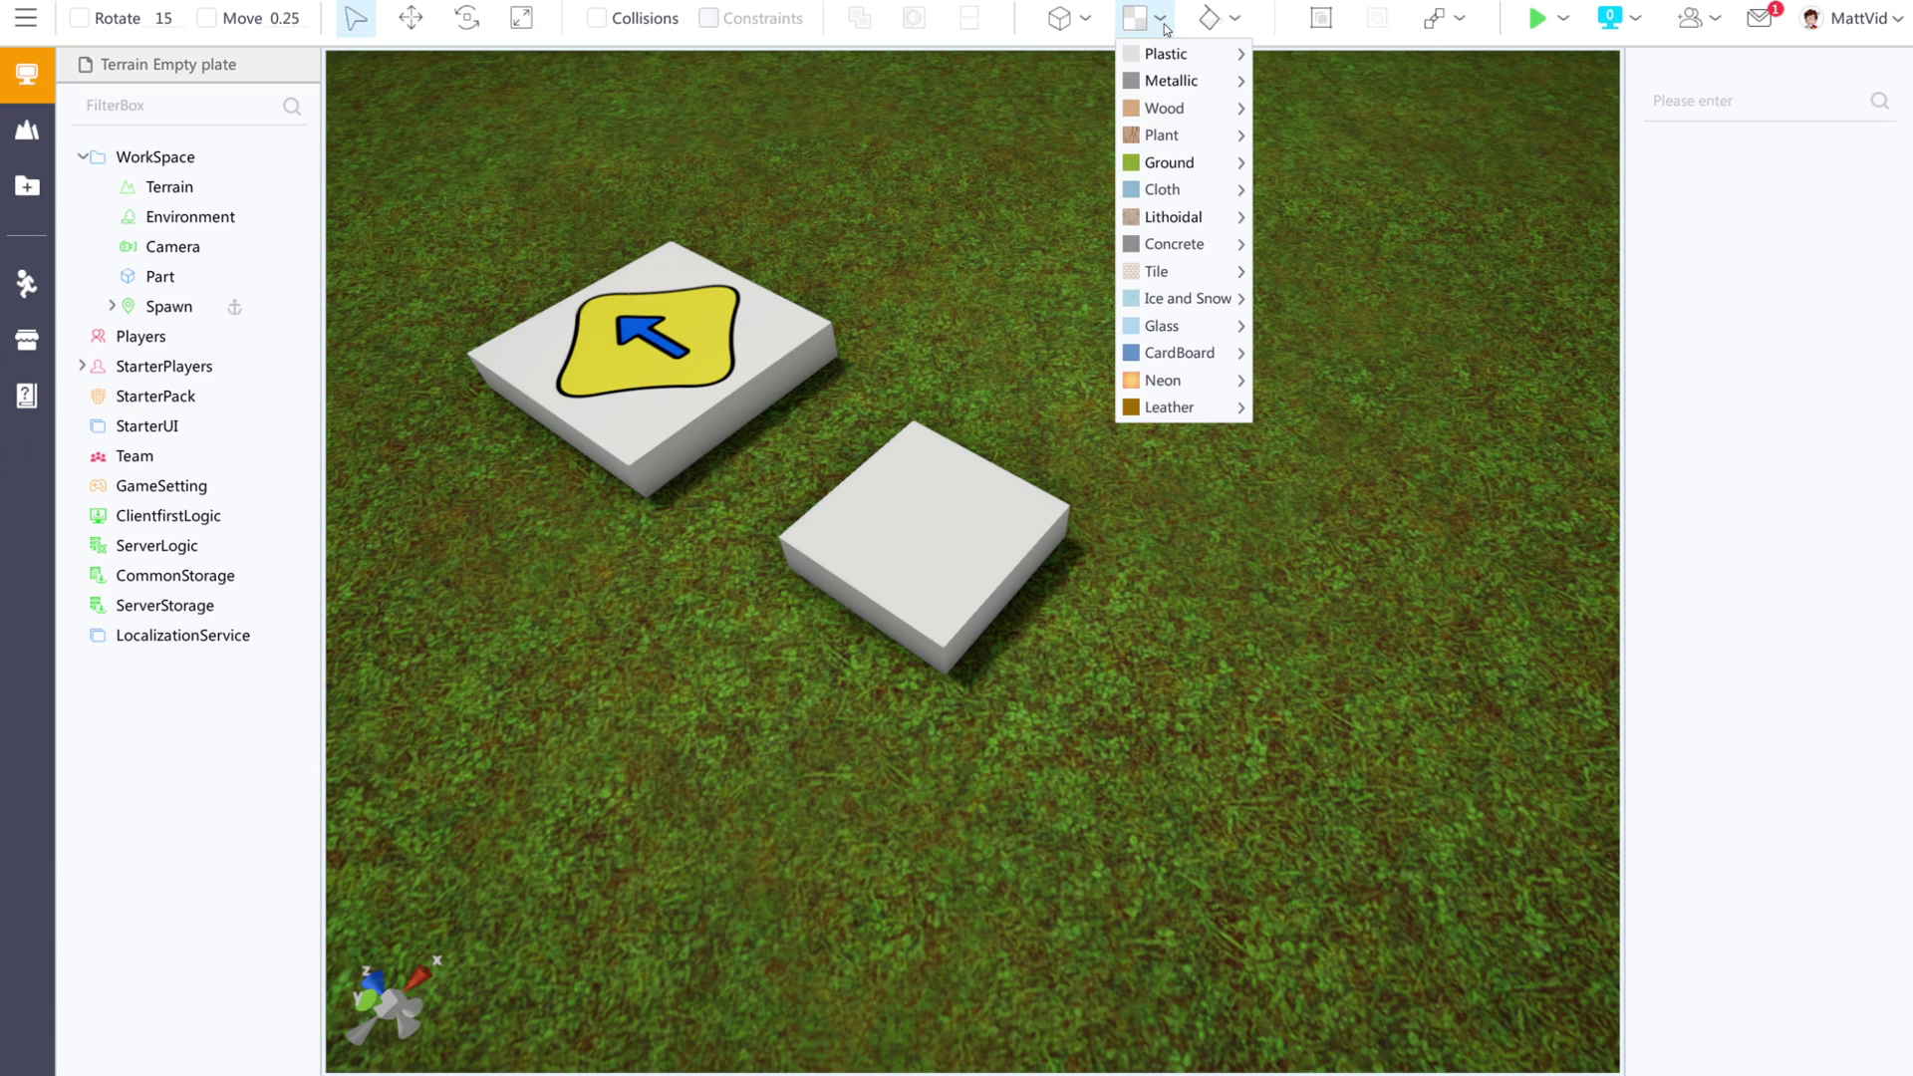
pyautogui.click(1245, 301)
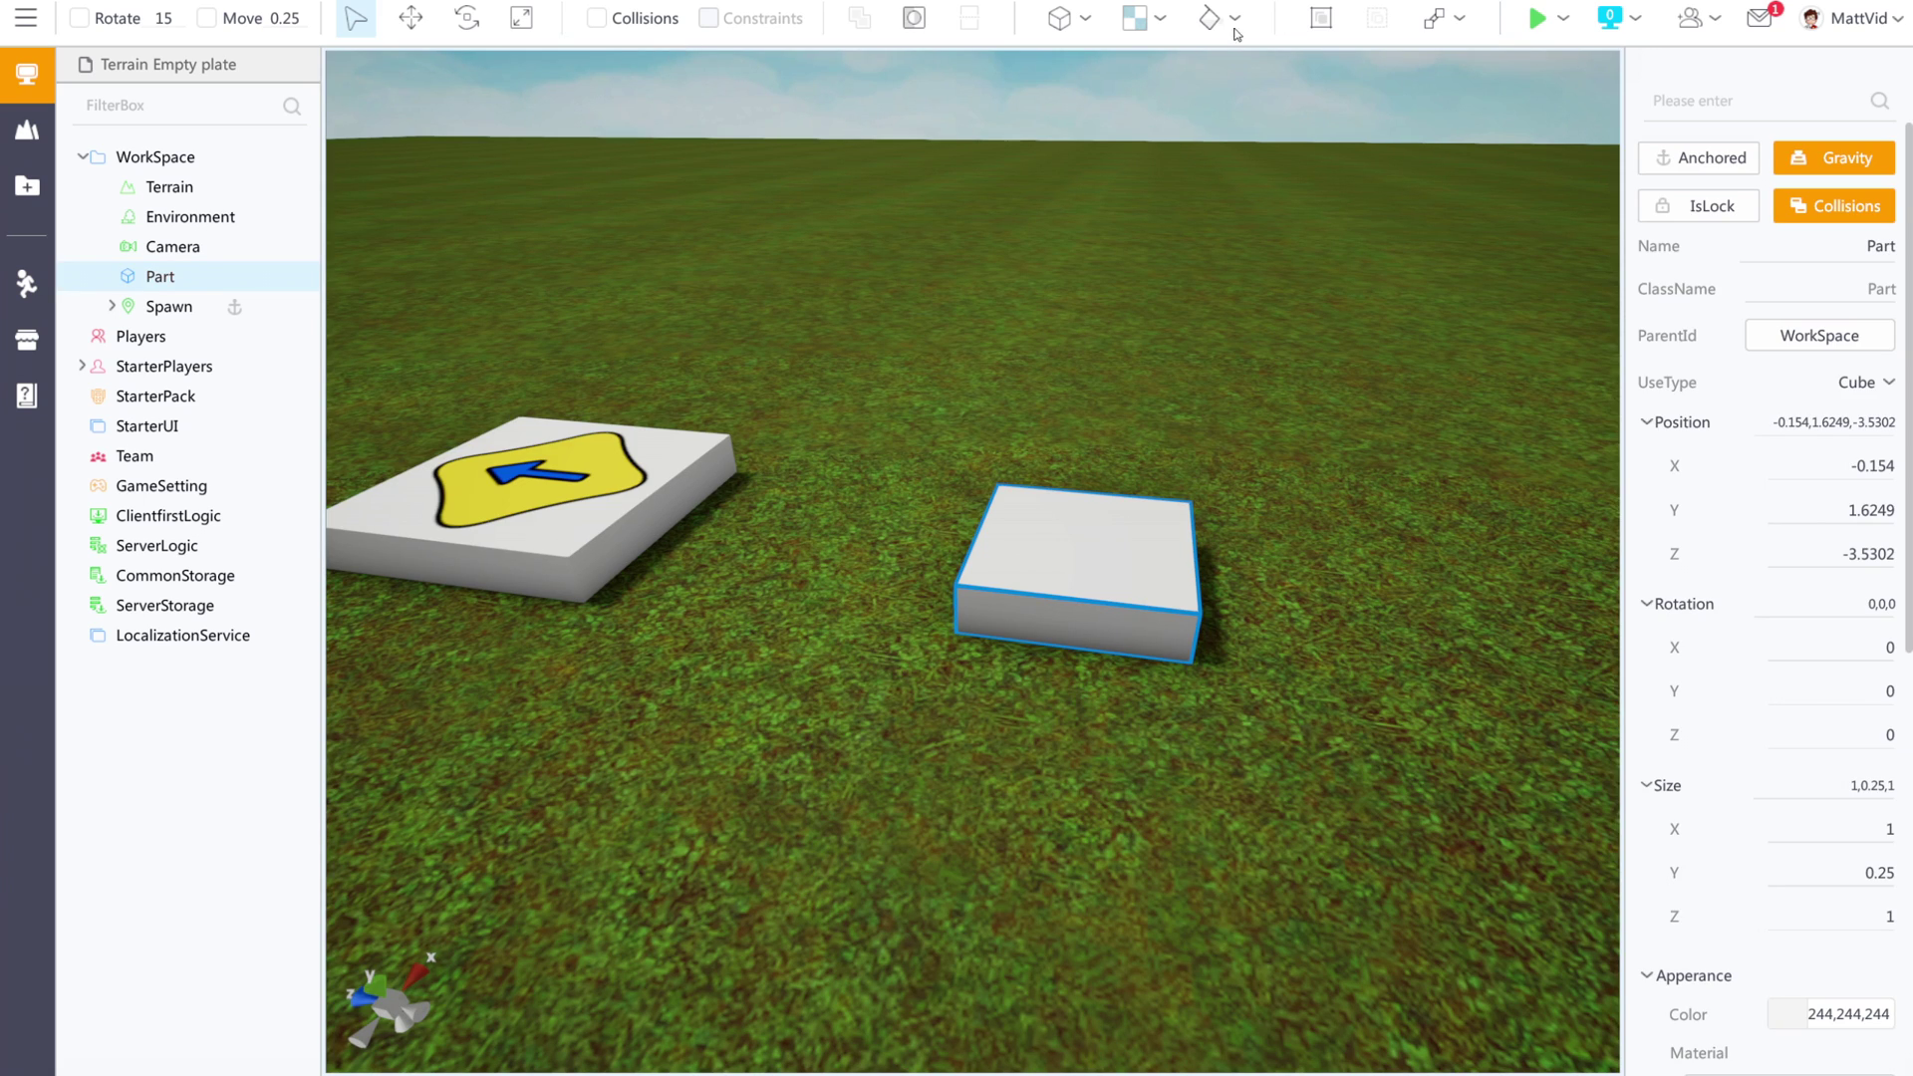
# Scale the part into a wide flat platform of about 4.89 × 0.25 × 4.36 and return to Select mode.
pyautogui.click(521, 19)
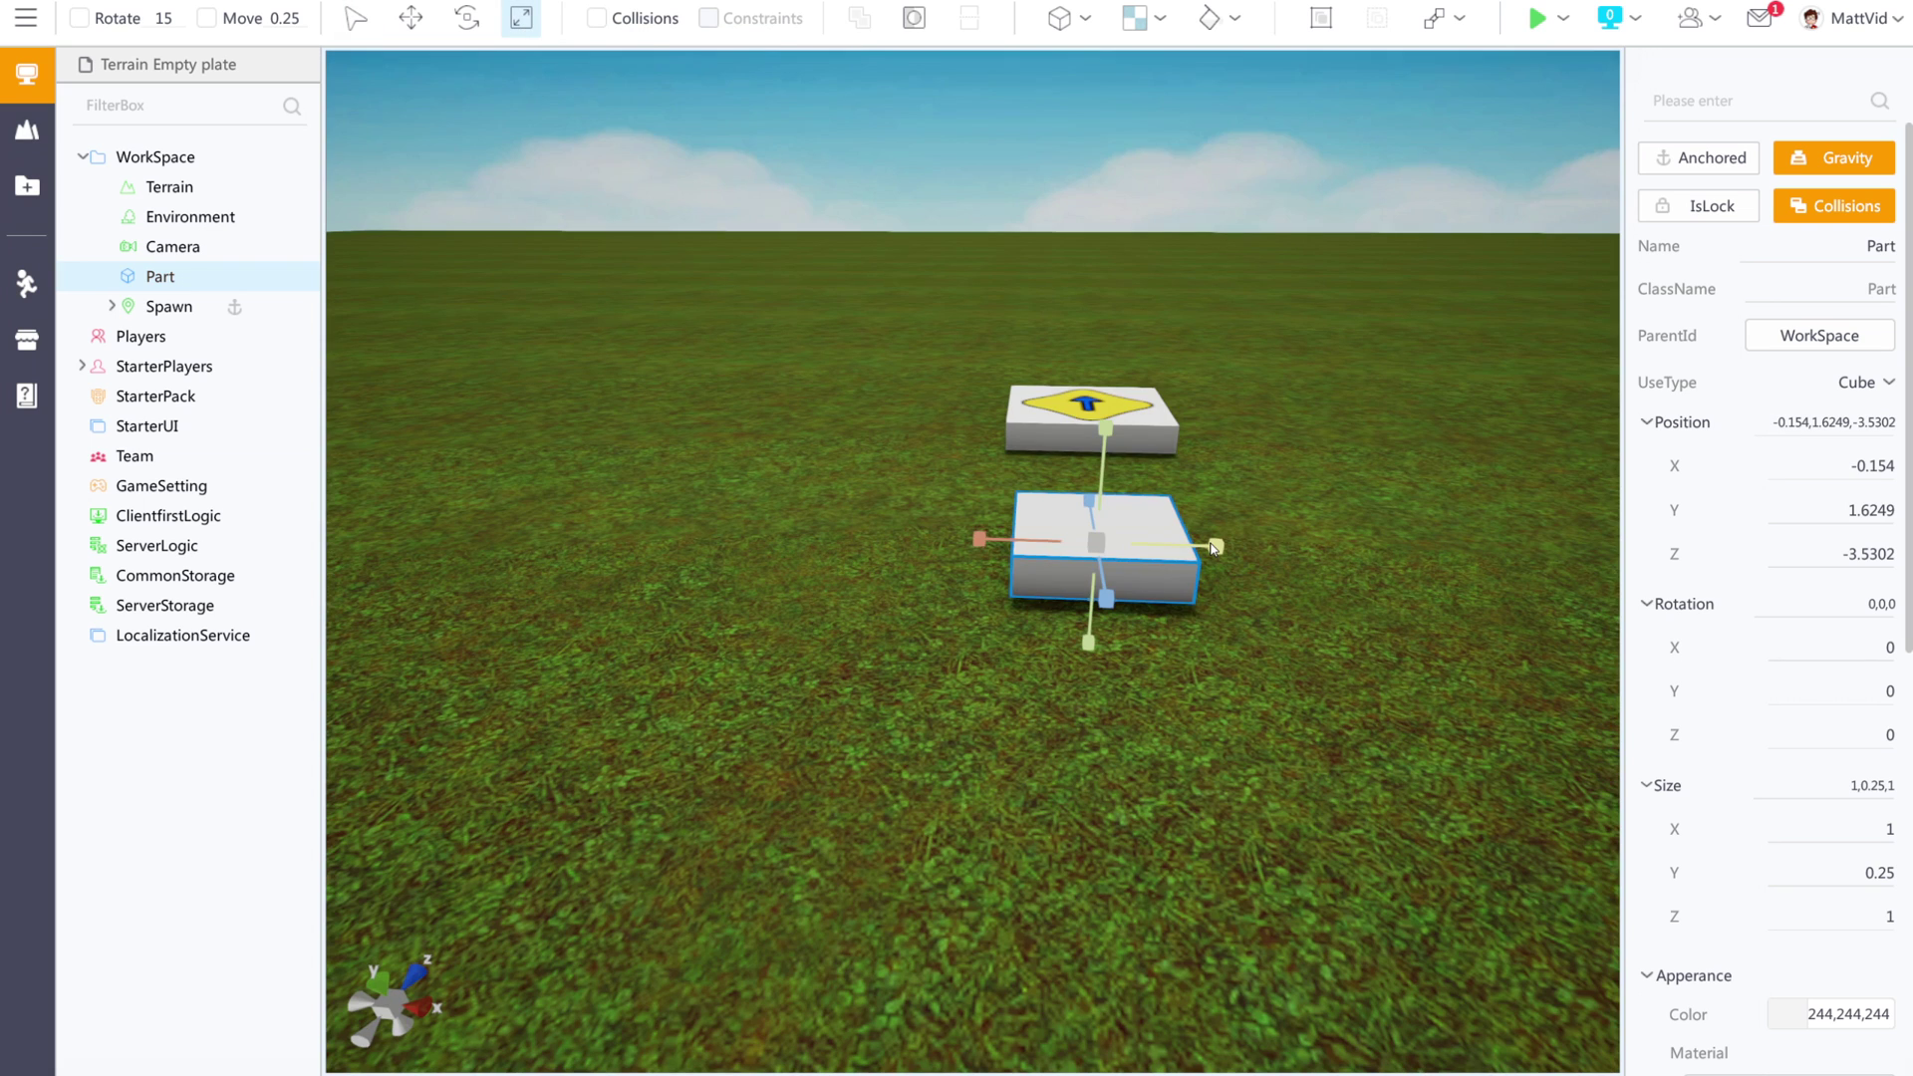
pyautogui.moveTo(1238, 544); pyautogui.dragTo(1605, 575)
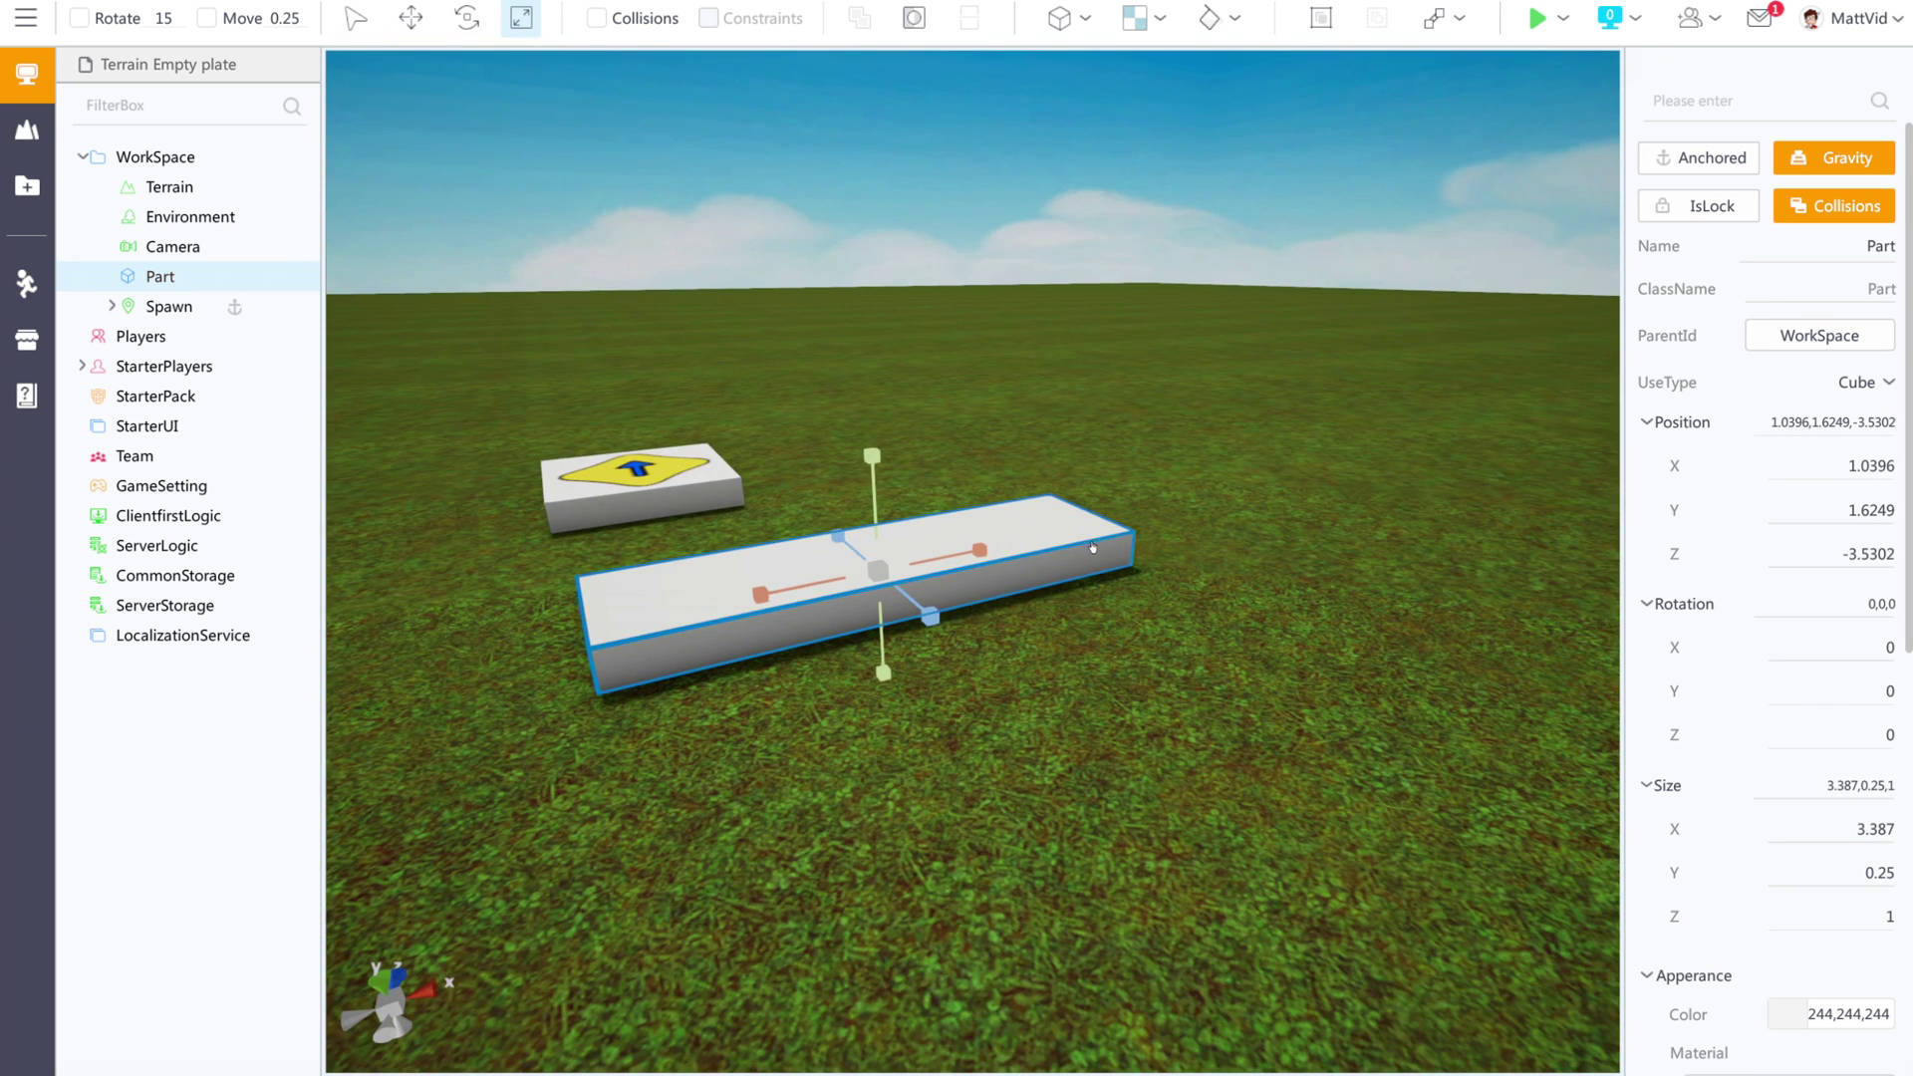
pyautogui.moveTo(766, 593); pyautogui.dragTo(679, 673)
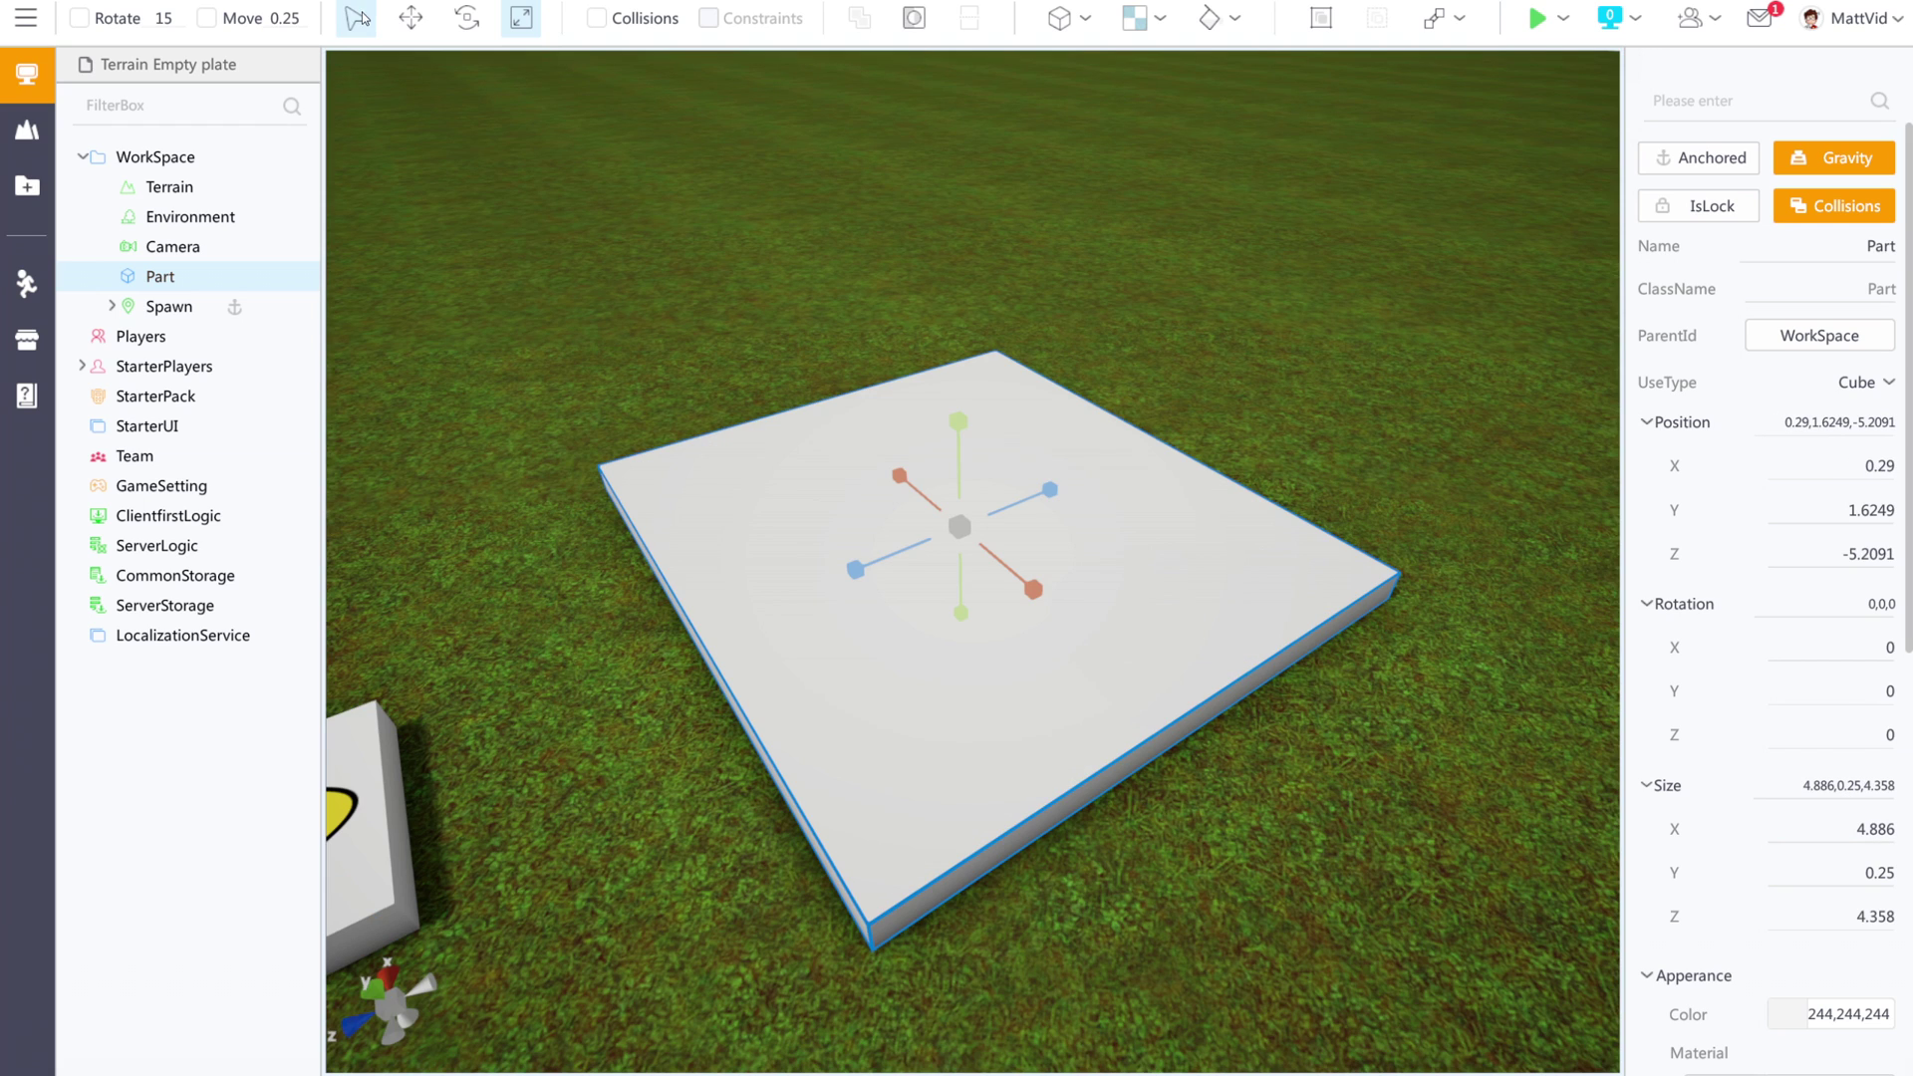
pyautogui.click(361, 20)
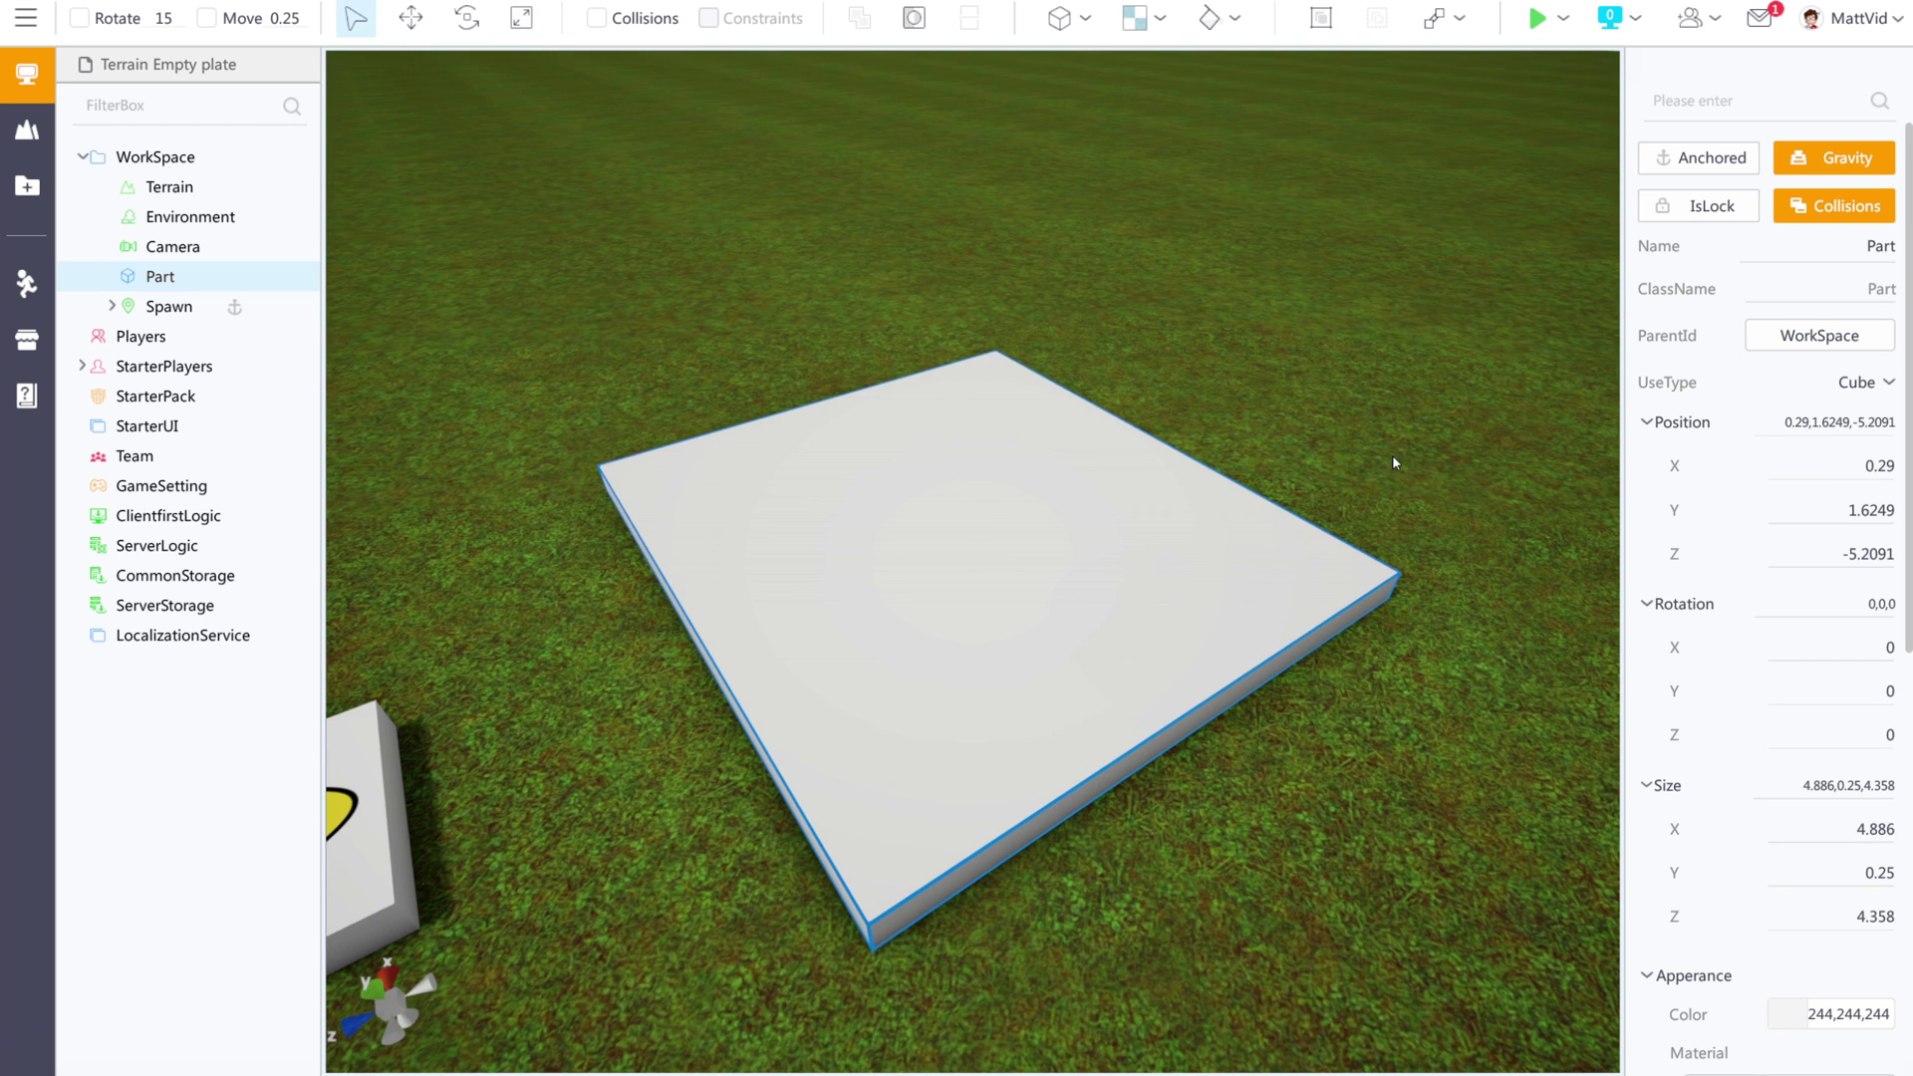
# Colour the wide flat platform light blue (175,221,255) and apply the Ice material to it.
pyautogui.click(1235, 20)
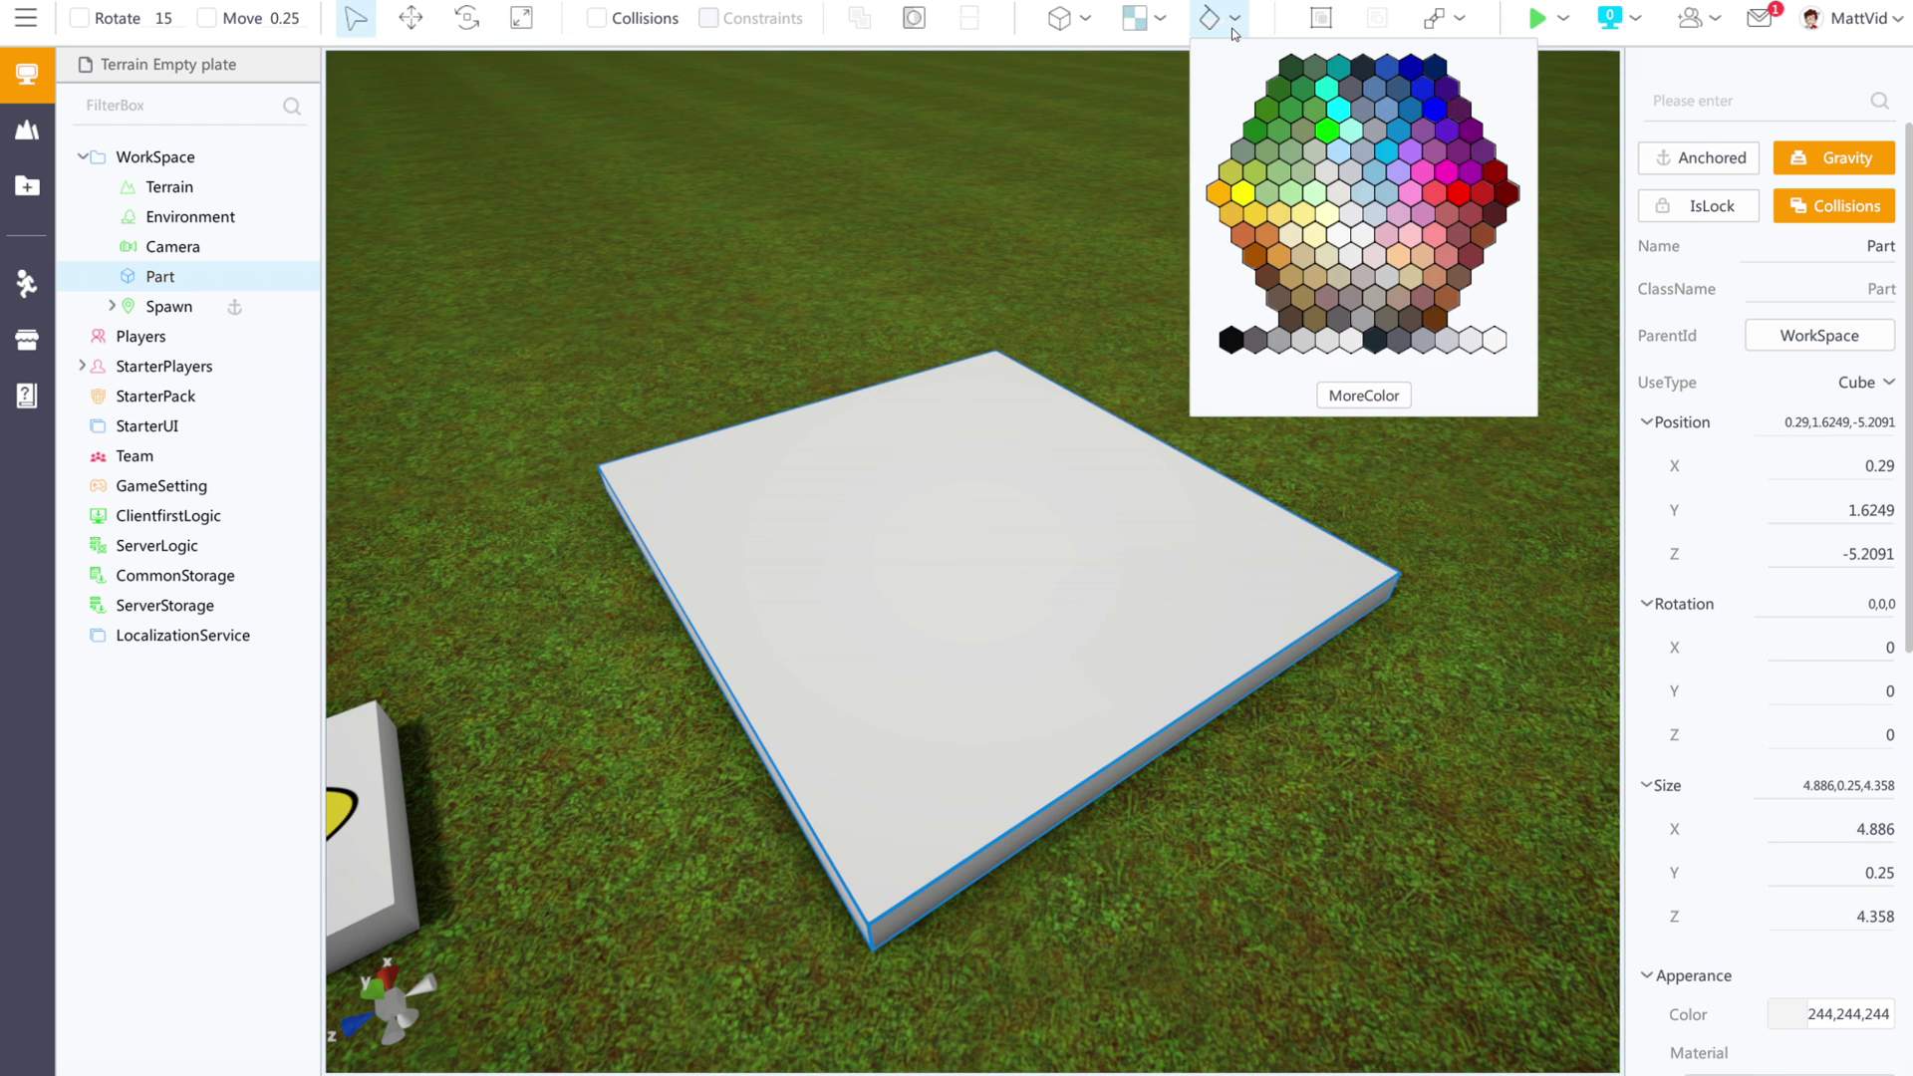
pyautogui.click(1345, 153)
pyautogui.moveTo(1266, 449); pyautogui.dragTo(1419, 434, button='right')
pyautogui.click(913, 324)
pyautogui.moveTo(914, 325); pyautogui.dragTo(1367, 399, button='right')
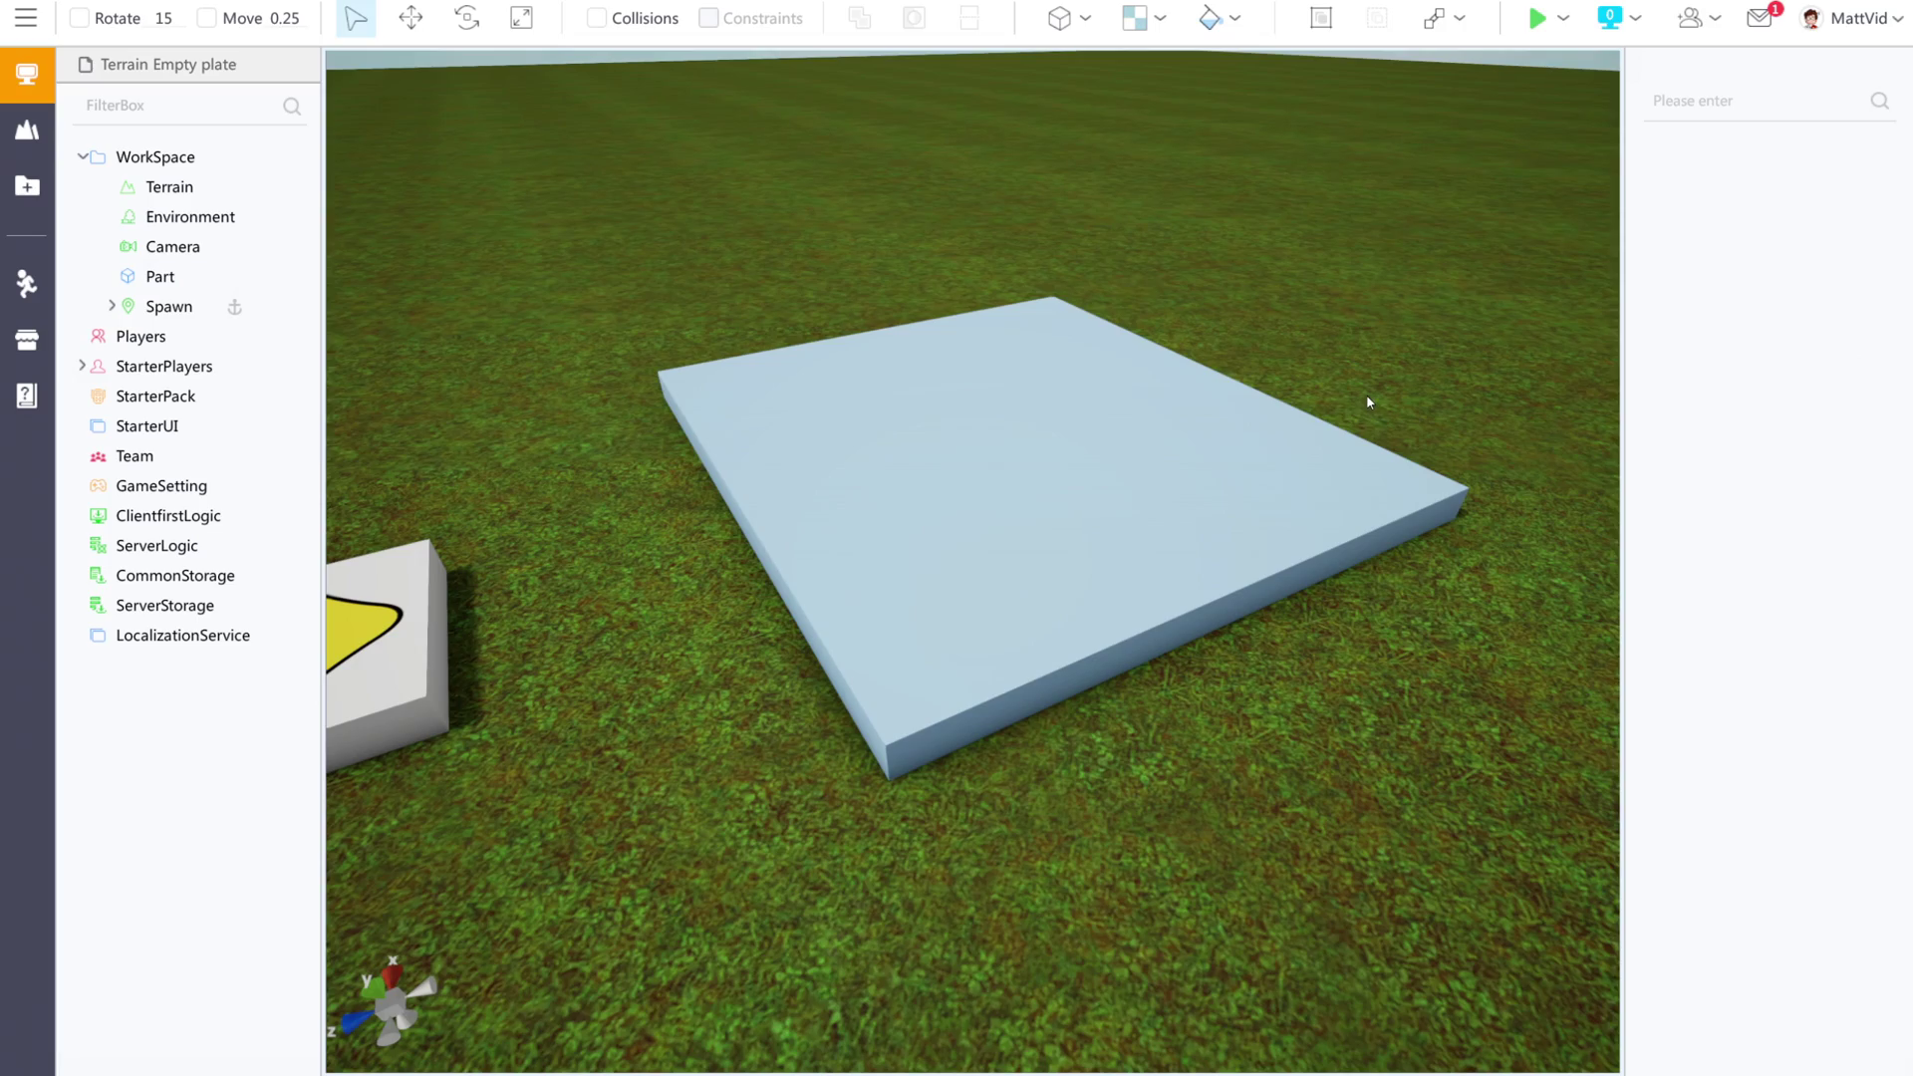
pyautogui.click(1139, 18)
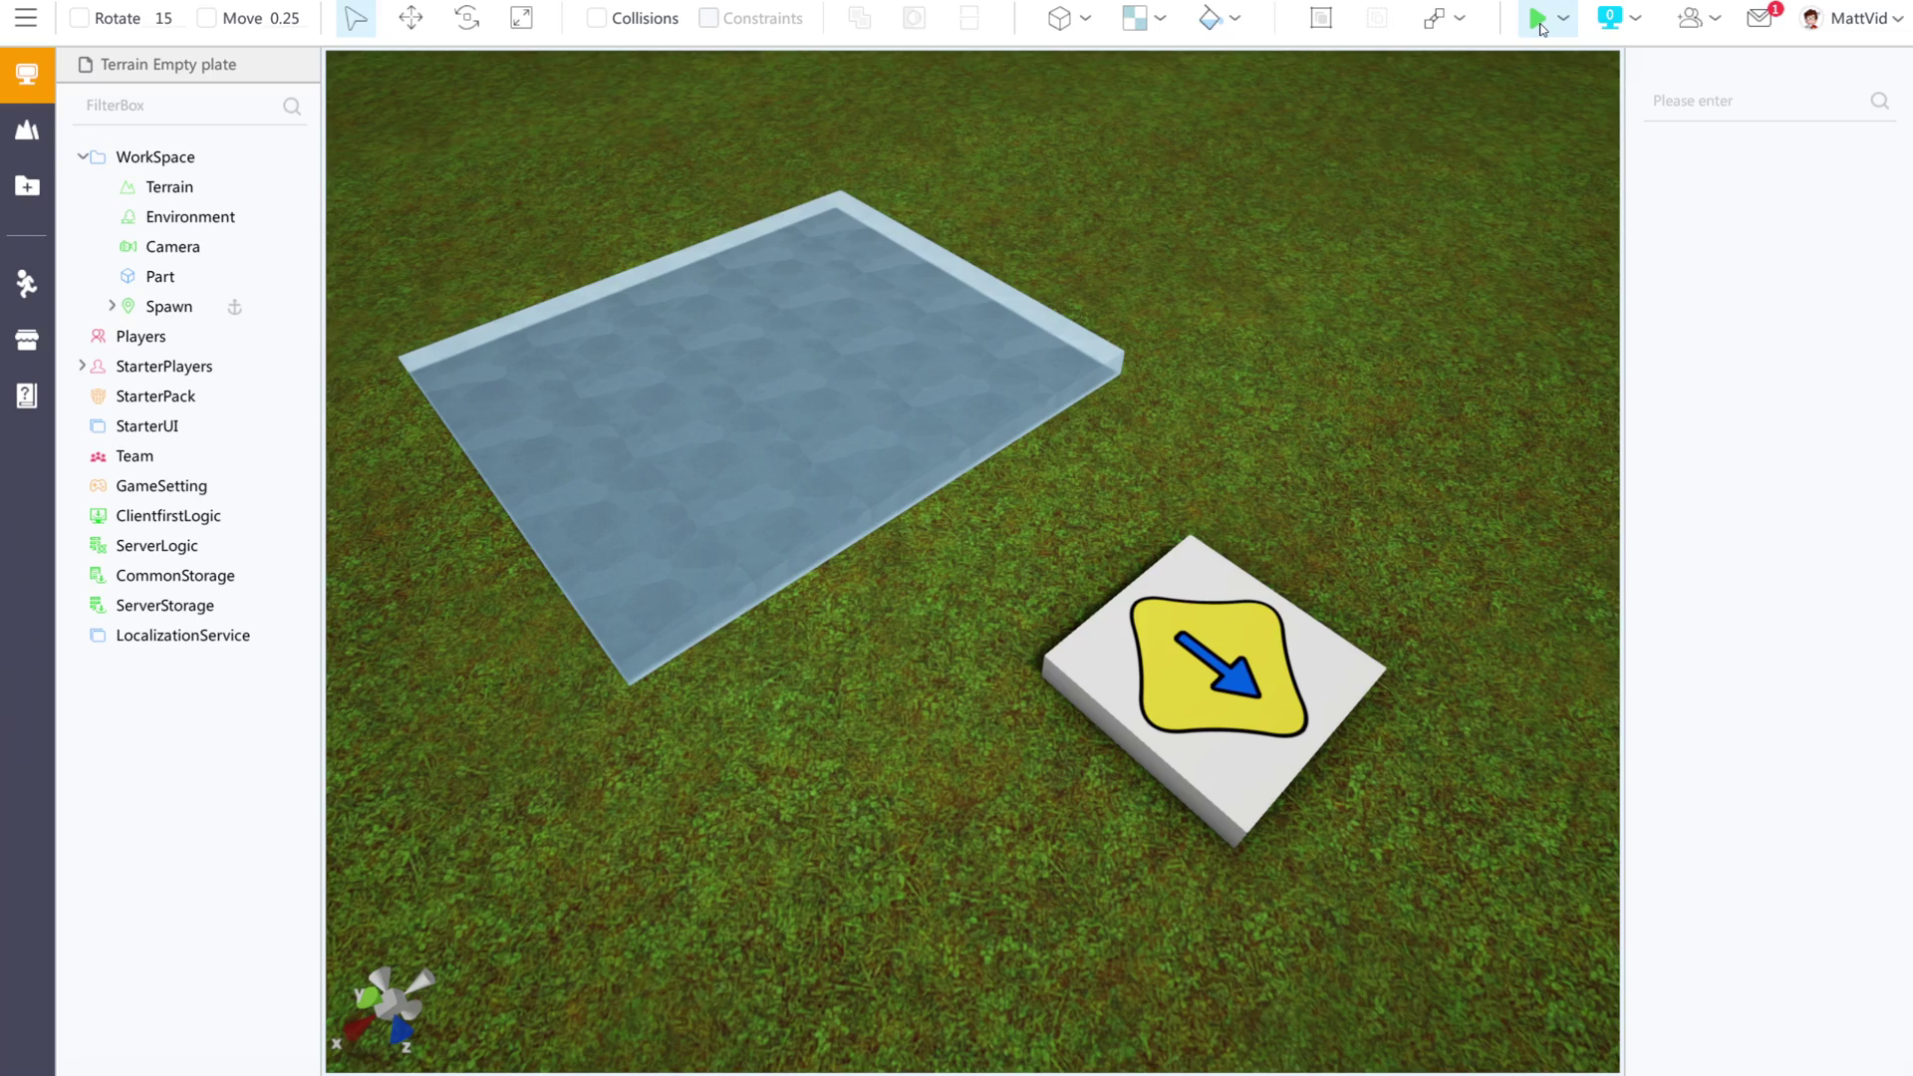
# Run a play test and walk the character around the spawn plate and the ice platform.
pyautogui.click(1540, 26)
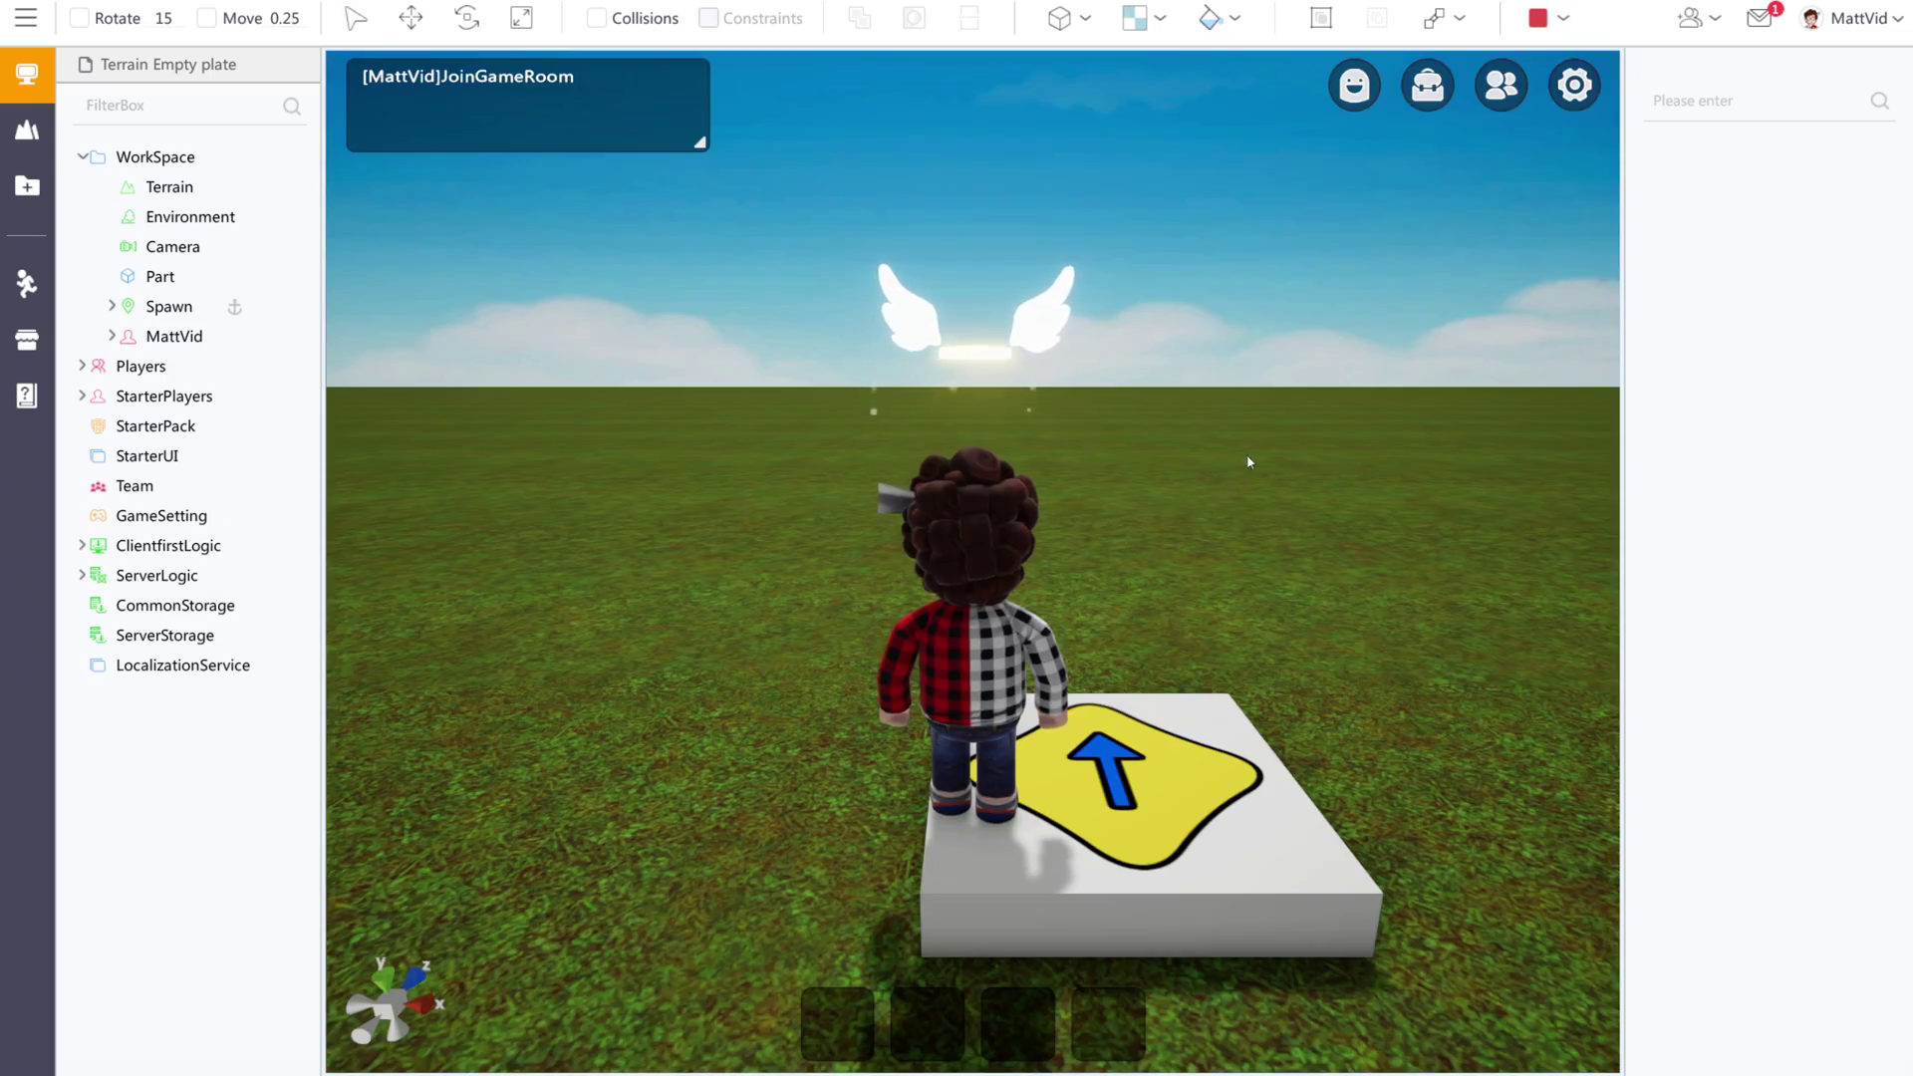
pyautogui.moveTo(993, 465); pyautogui.dragTo(611, 636, button='right')
pyautogui.press('a')
pyautogui.press('d')
pyautogui.press('w')
pyautogui.press('w')
pyautogui.press('s')
pyautogui.press('w')
pyautogui.press('s')
pyautogui.press('d')
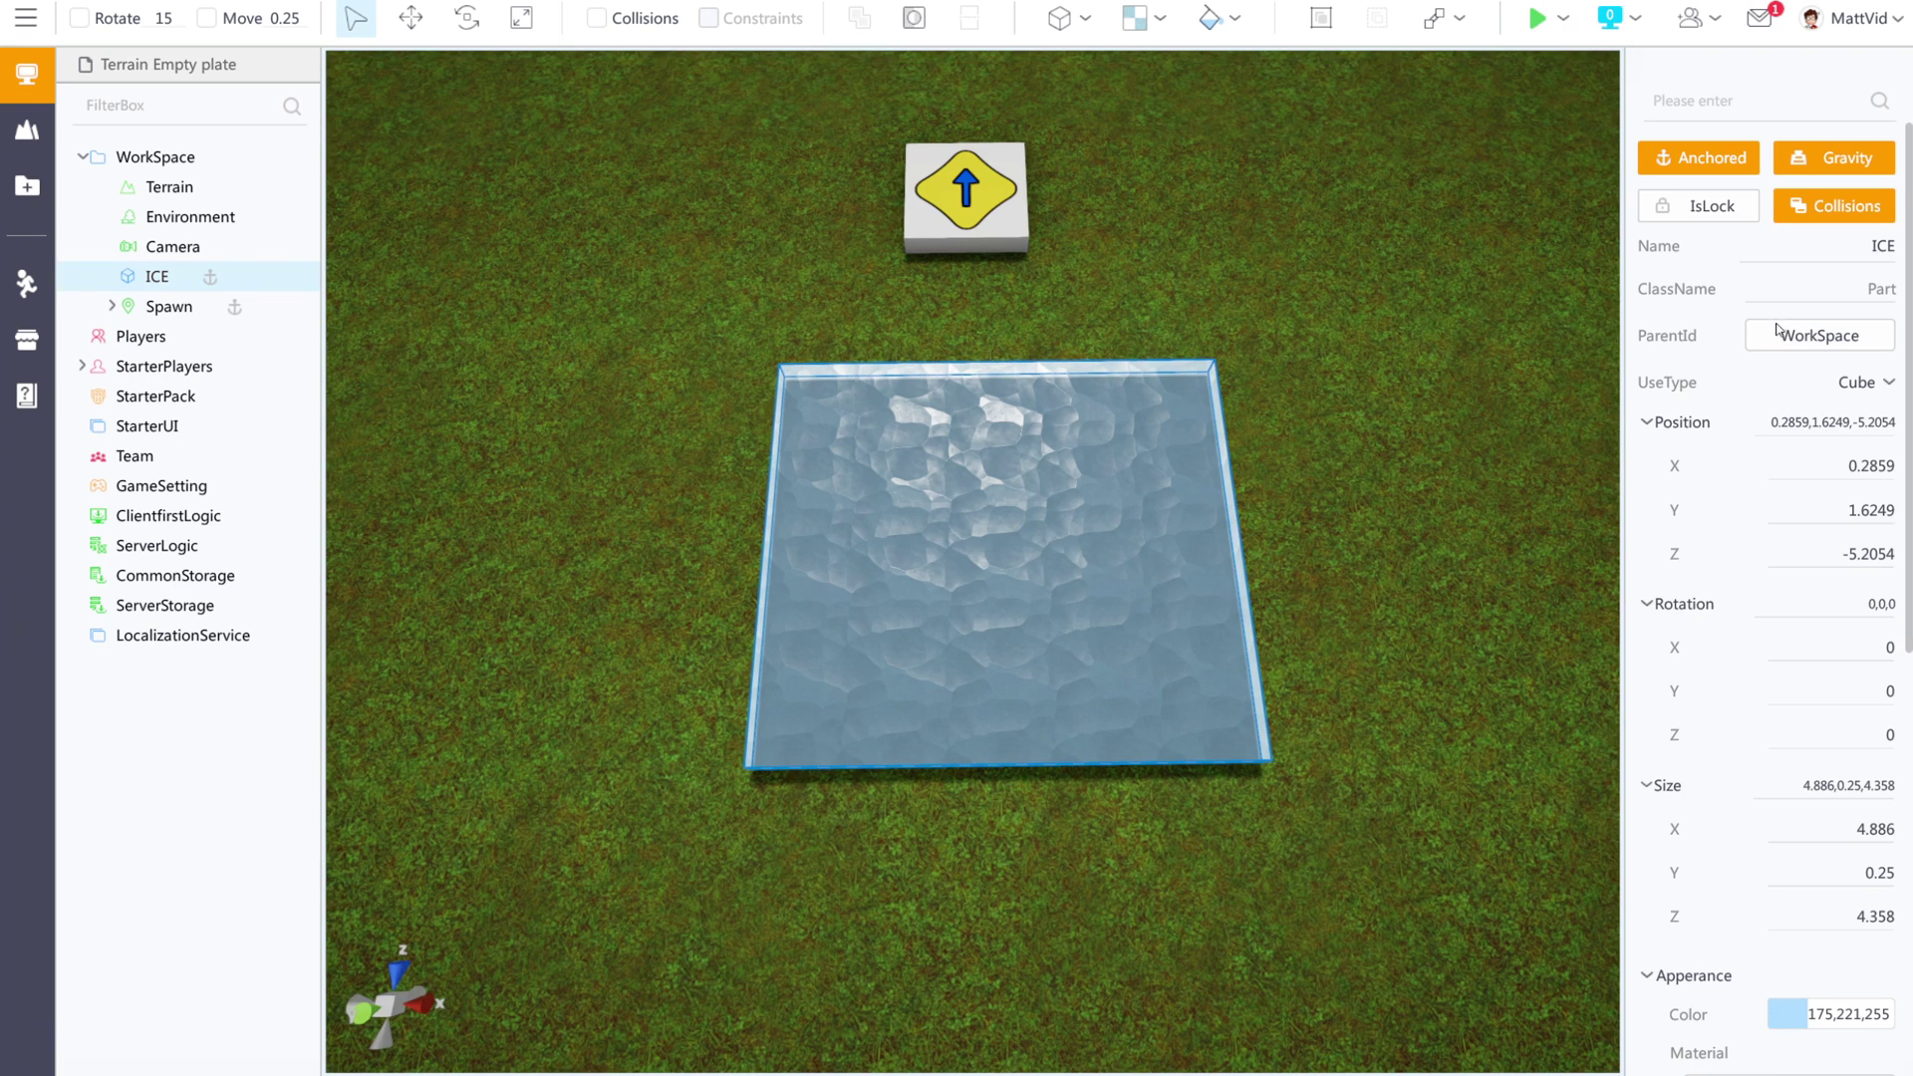
# Examine the ICE platform's properties, including its material, transparency and expanded custom physics values.
pyautogui.scroll(-5, 1855, 438)
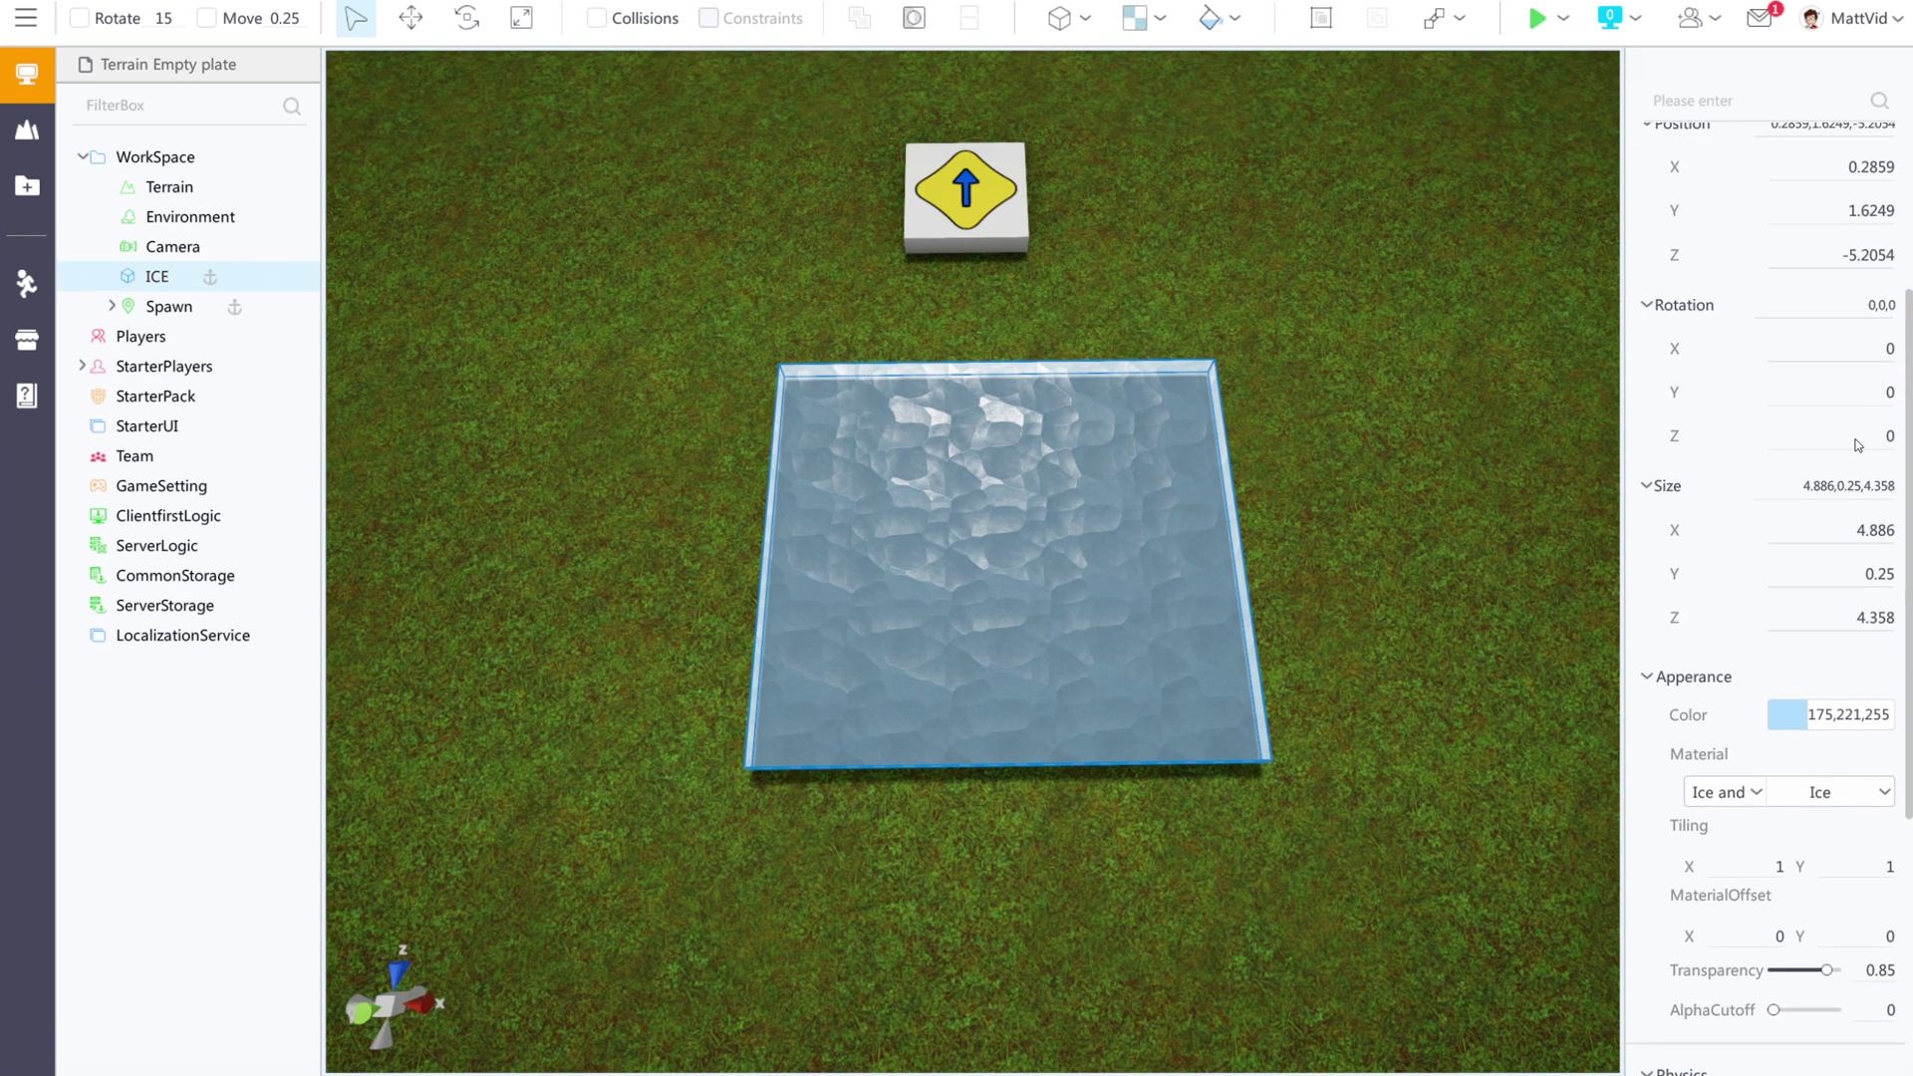
pyautogui.scroll(2, 1848, 431)
pyautogui.scroll(3, 1848, 431)
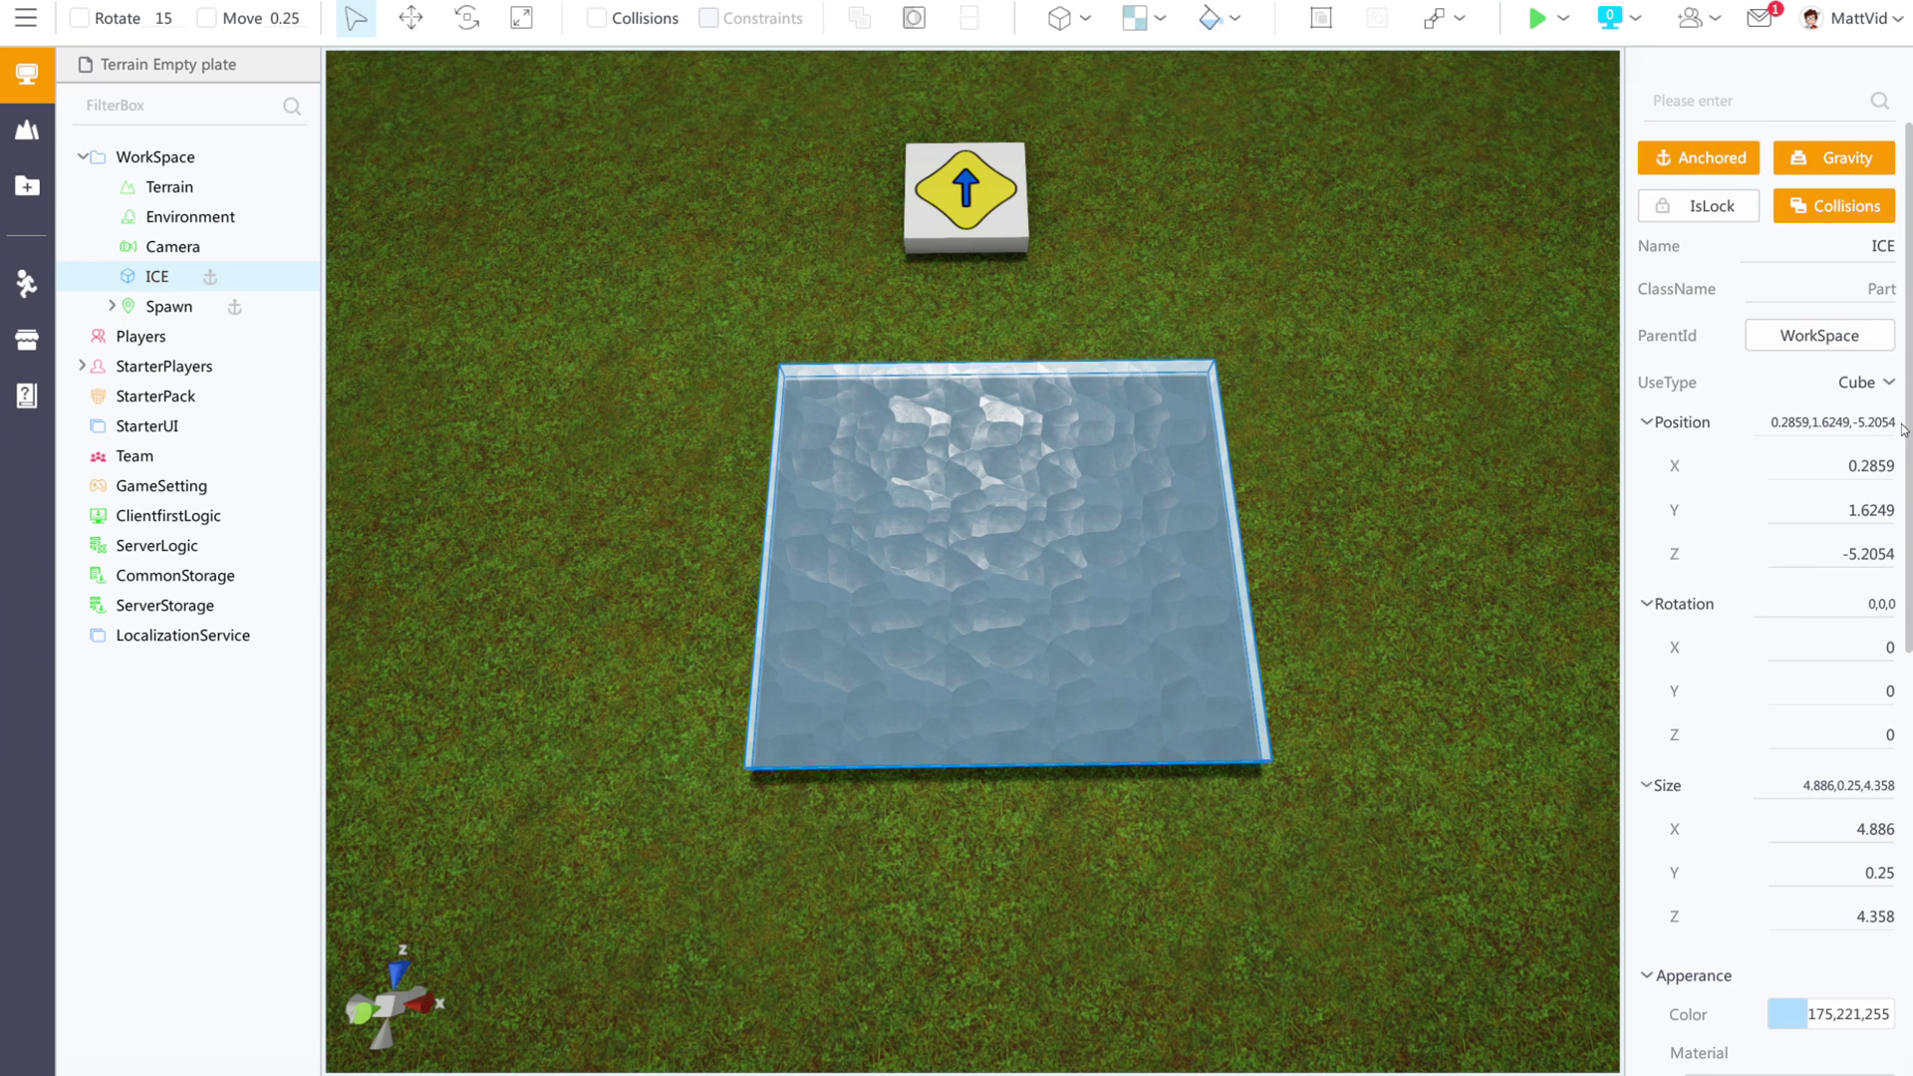
pyautogui.scroll(-5, 1898, 438)
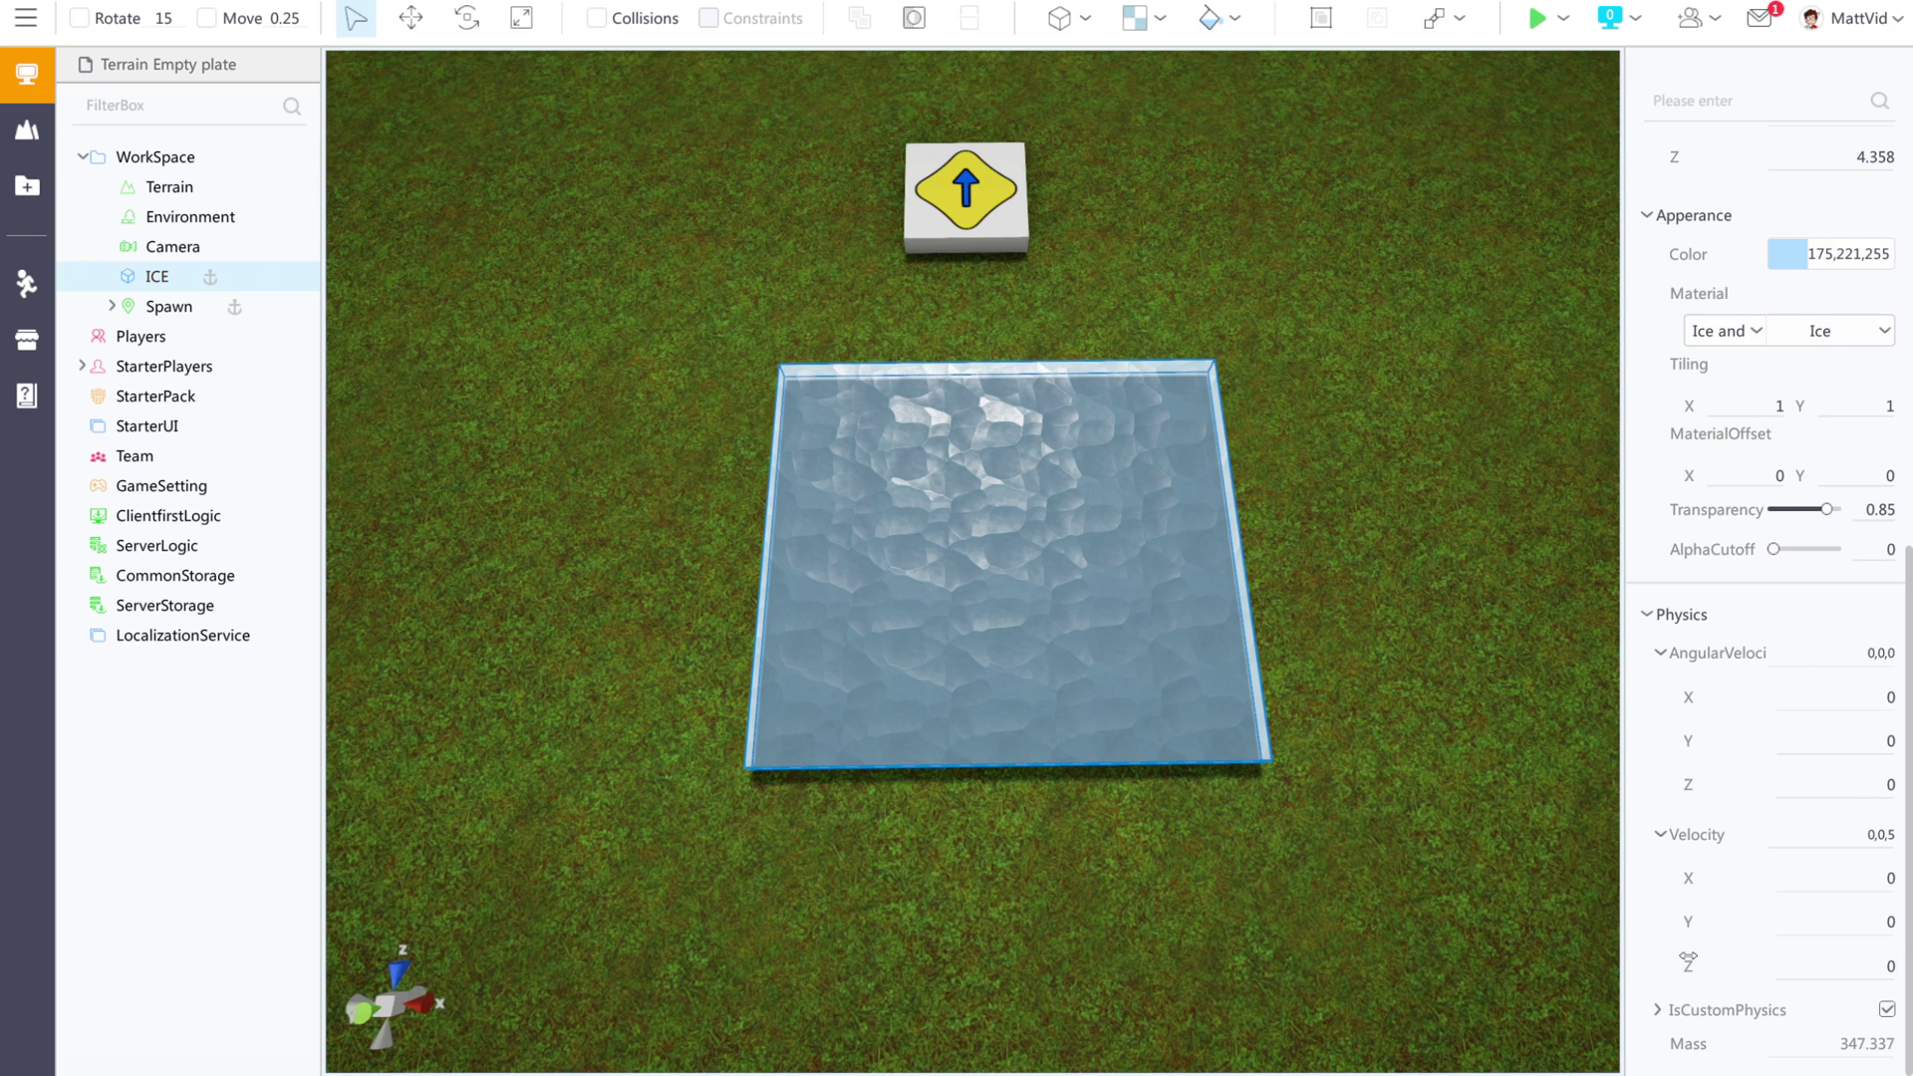
pyautogui.click(1666, 1018)
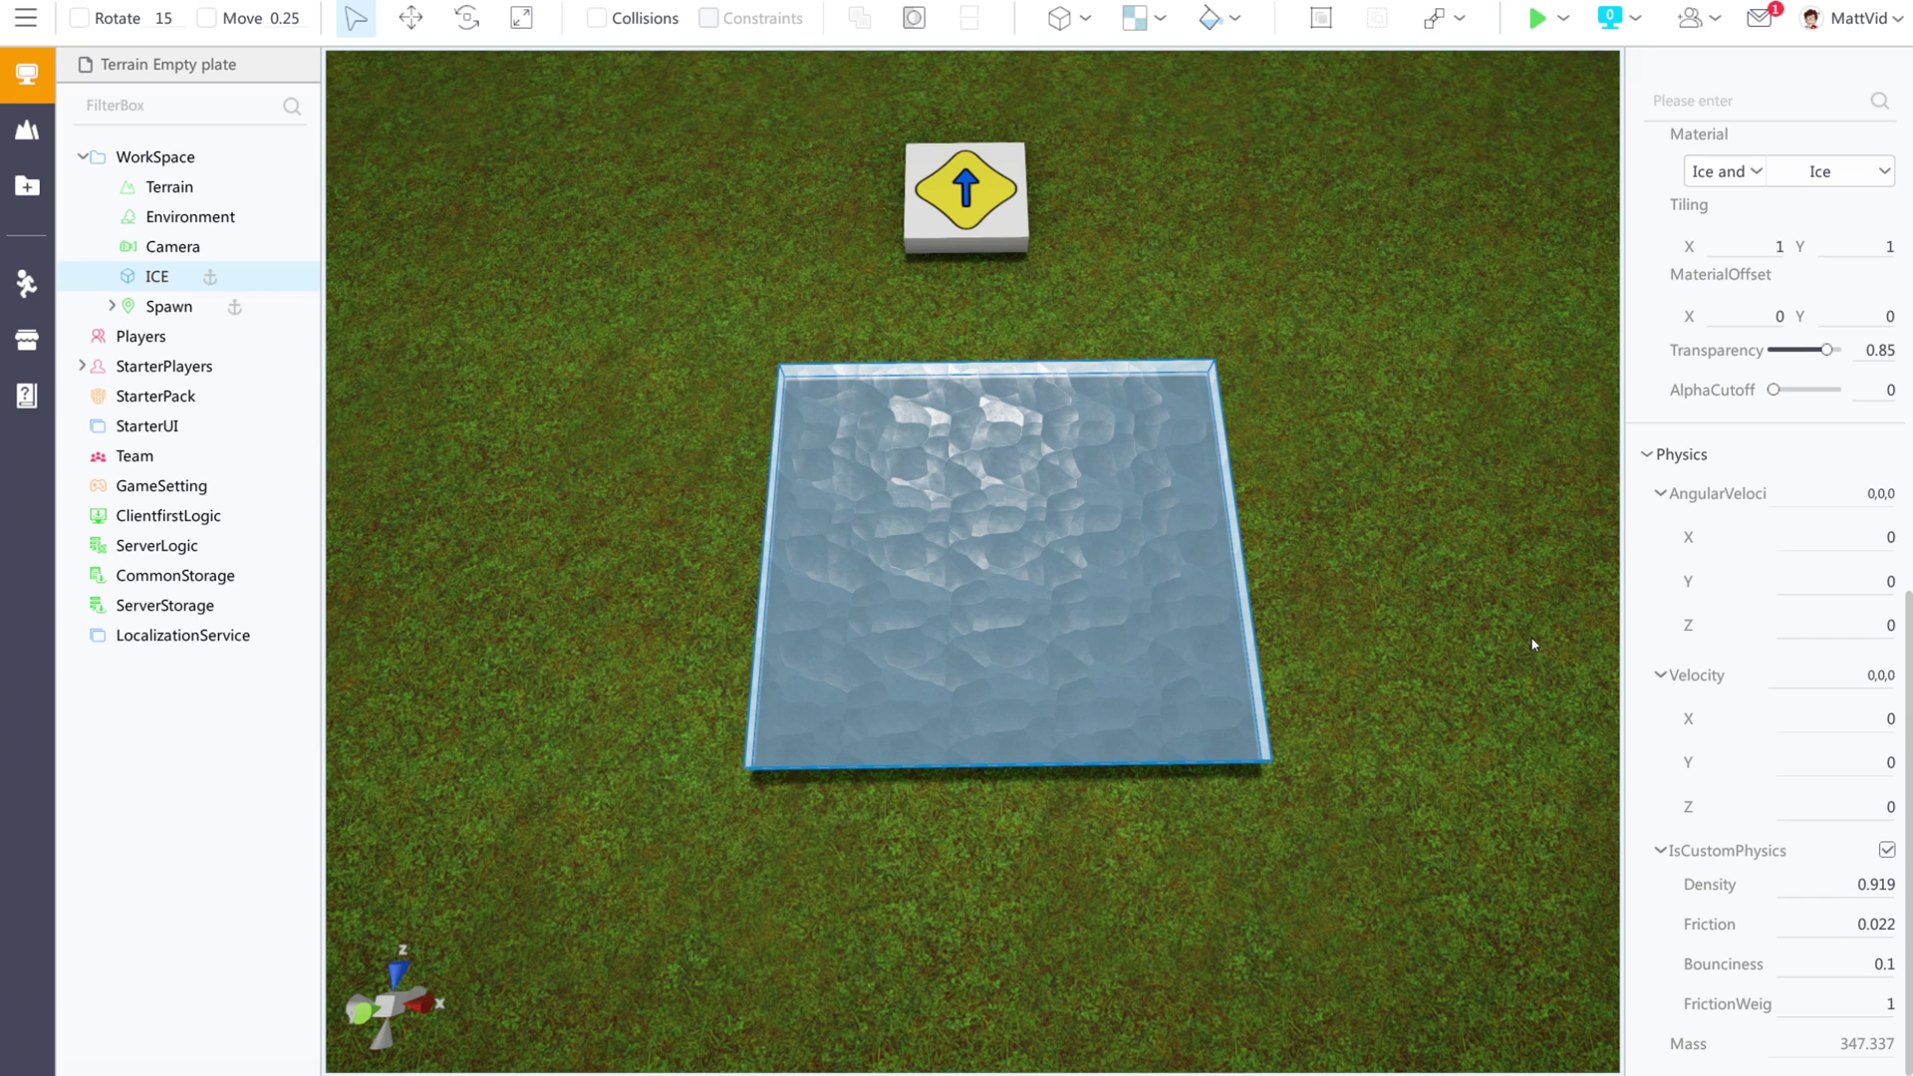
# Duplicate the ICE platform and scale the copy into a small cube of about 0.51 × 0.54 × 0.59 above the platform.
pyautogui.moveTo(1382, 579); pyautogui.dragTo(1389, 543, button='right')
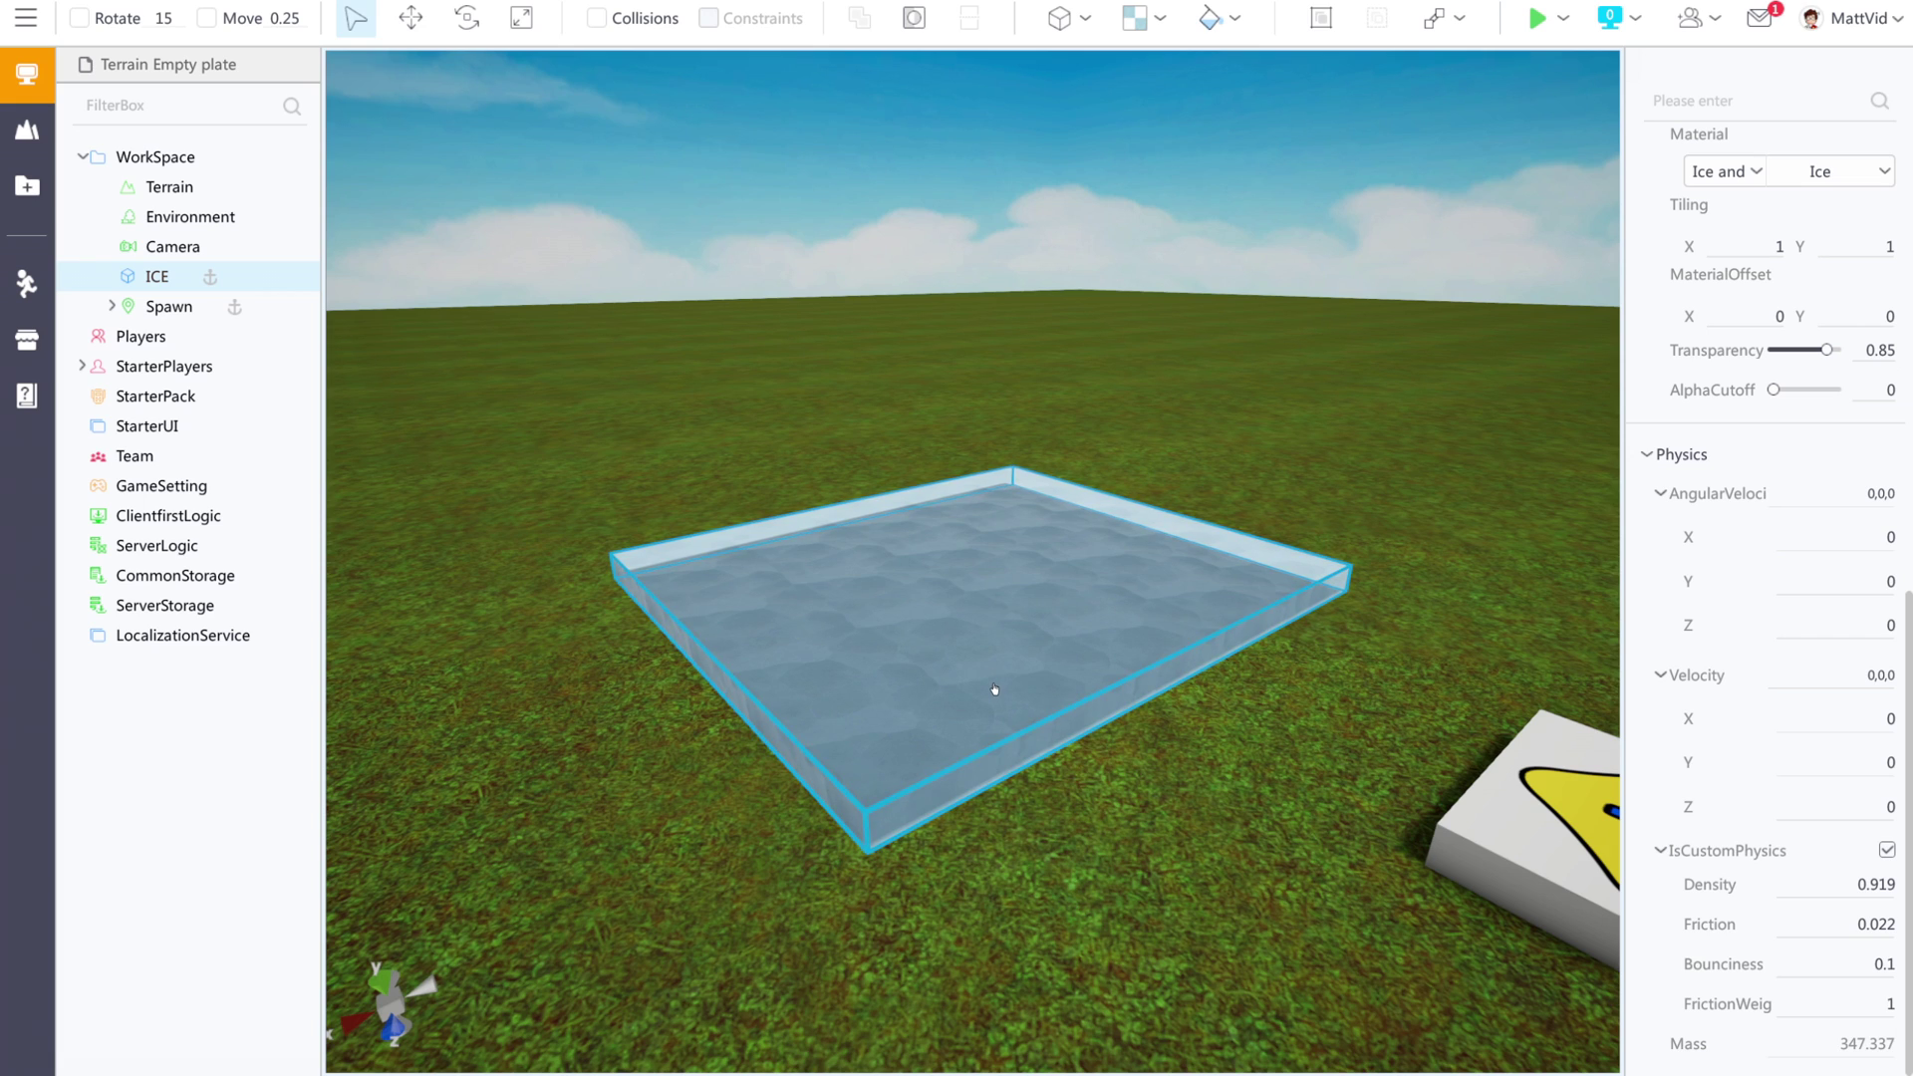
pyautogui.hotkey('ctrl', 'd')
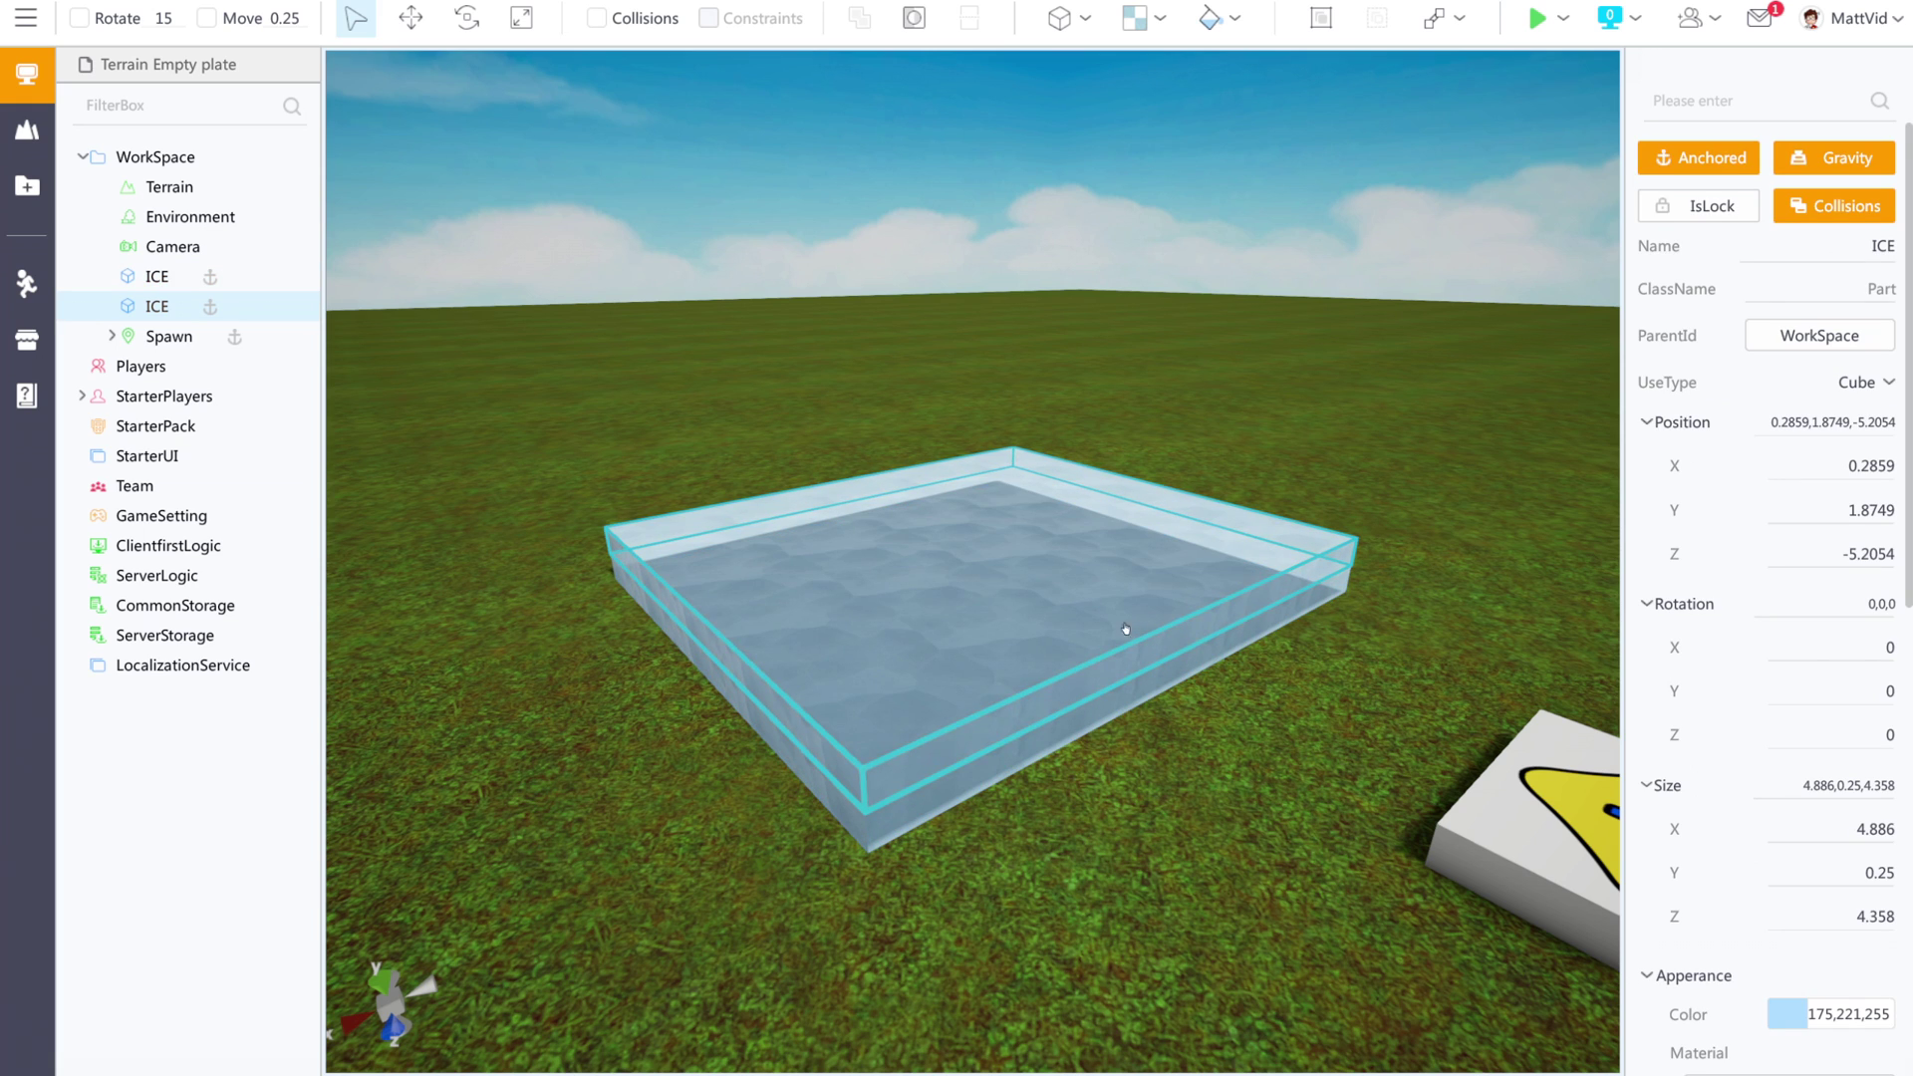
pyautogui.moveTo(1085, 600); pyautogui.dragTo(1099, 593)
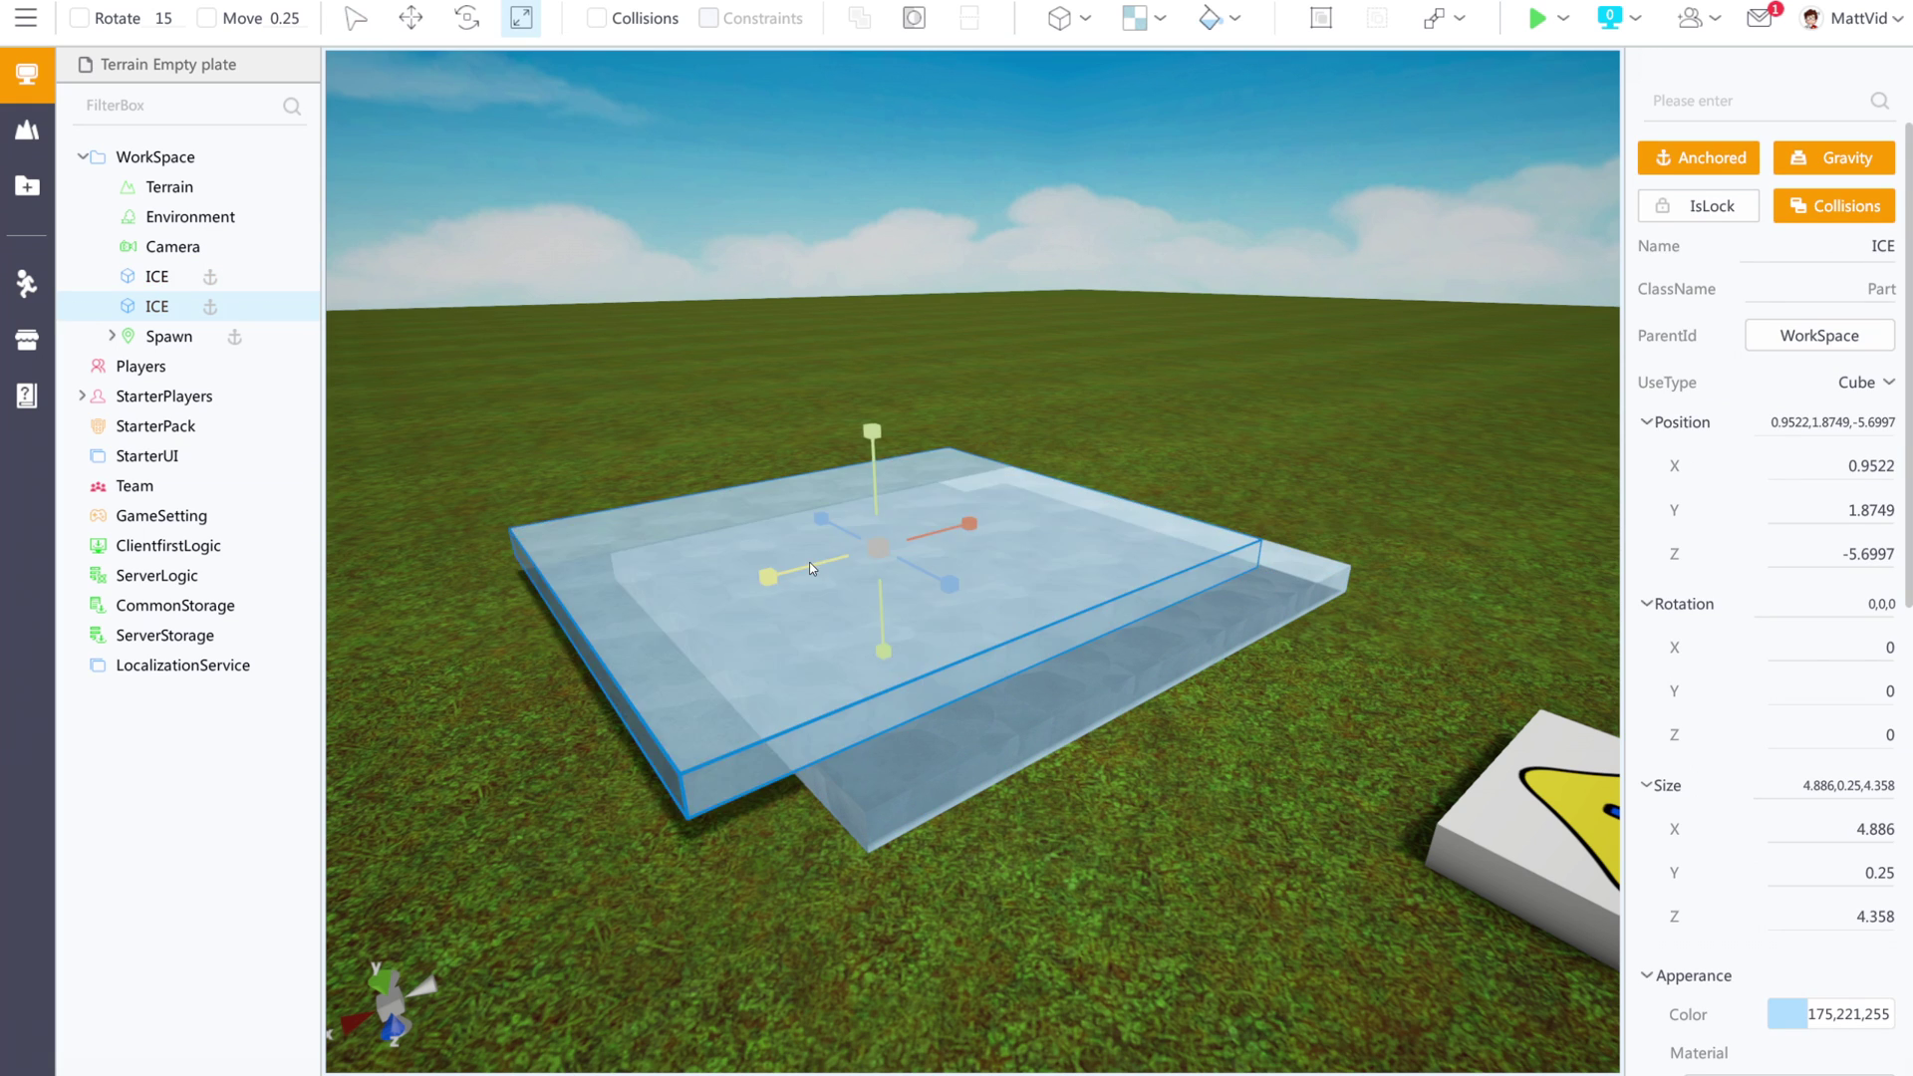
pyautogui.moveTo(805, 563); pyautogui.dragTo(832, 387)
pyautogui.moveTo(790, 513); pyautogui.dragTo(934, 481)
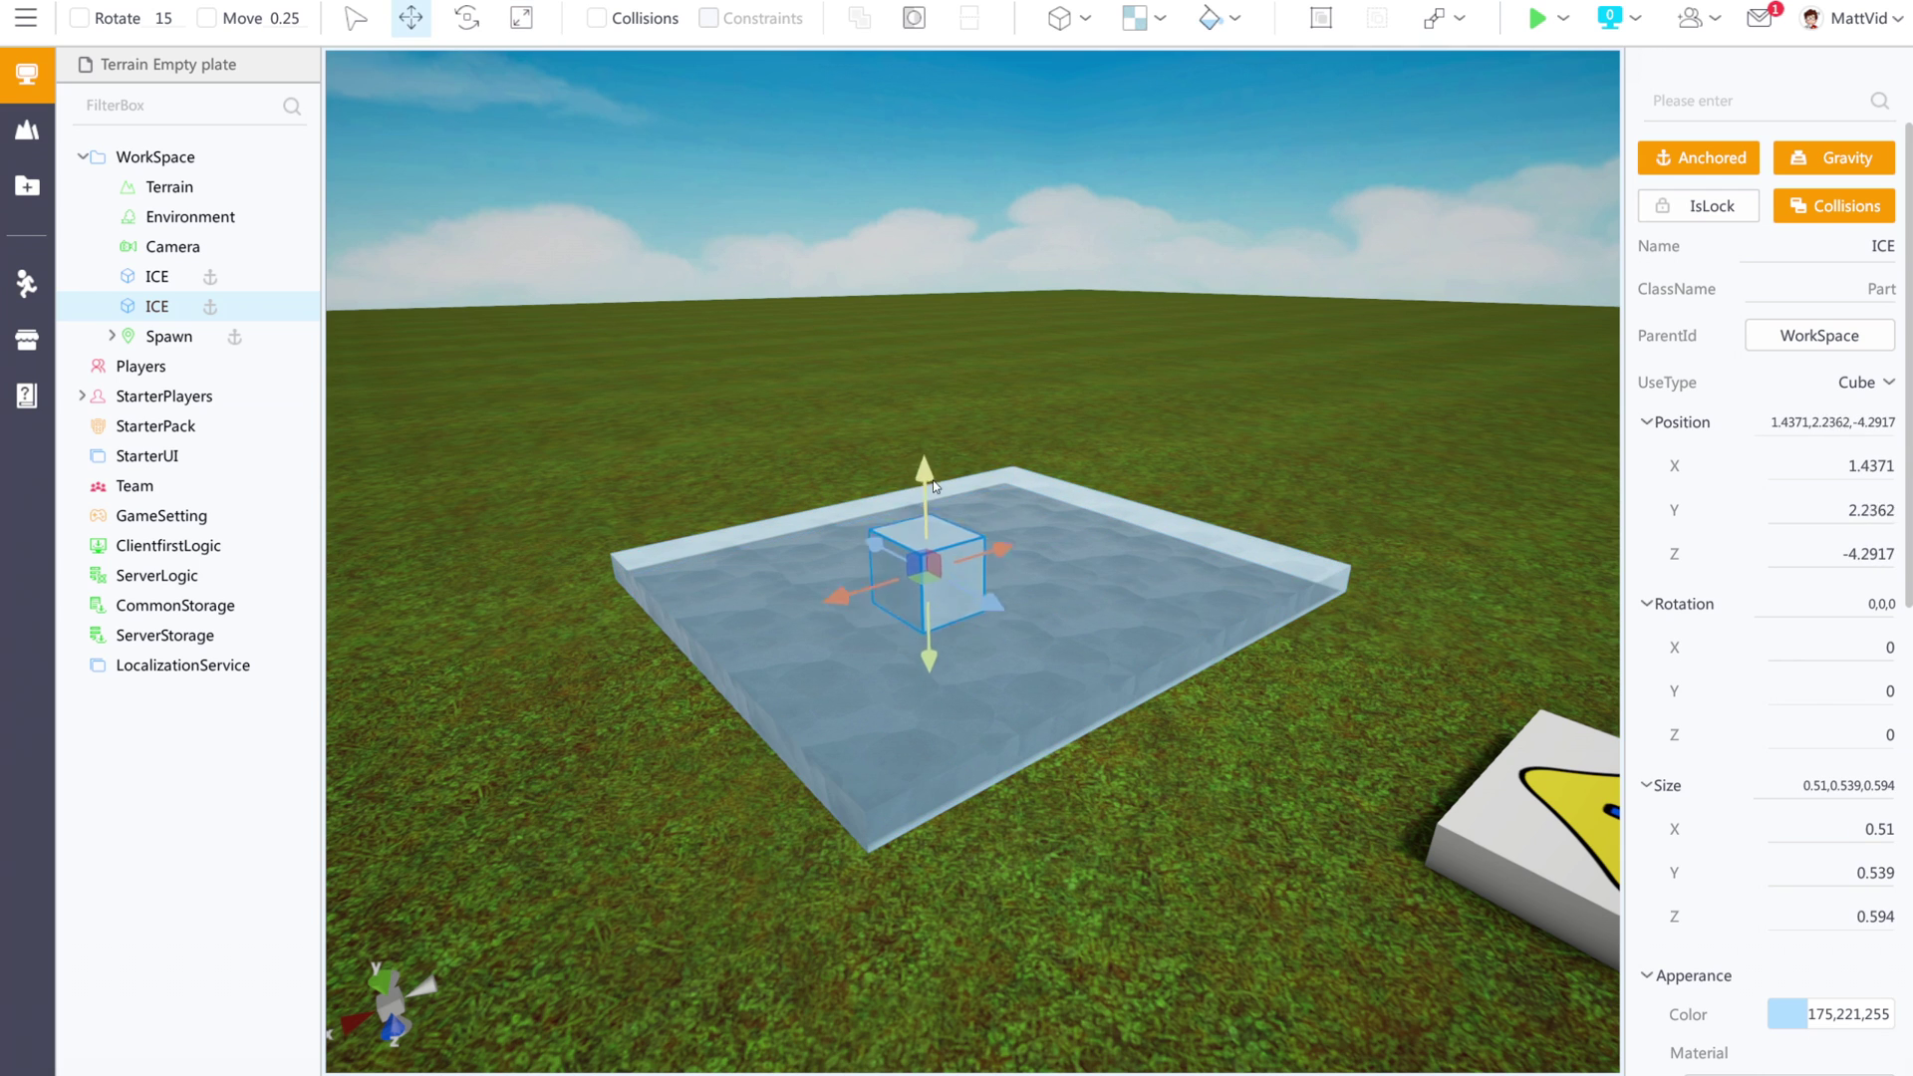
# Raise the small ice cube to about Y 2.69 and set its custom friction to 0.0001 and bounciness to 0.
pyautogui.moveTo(1061, 446); pyautogui.dragTo(961, 423, button='right')
pyautogui.press('w')
pyautogui.scroll(-5, 1698, 600)
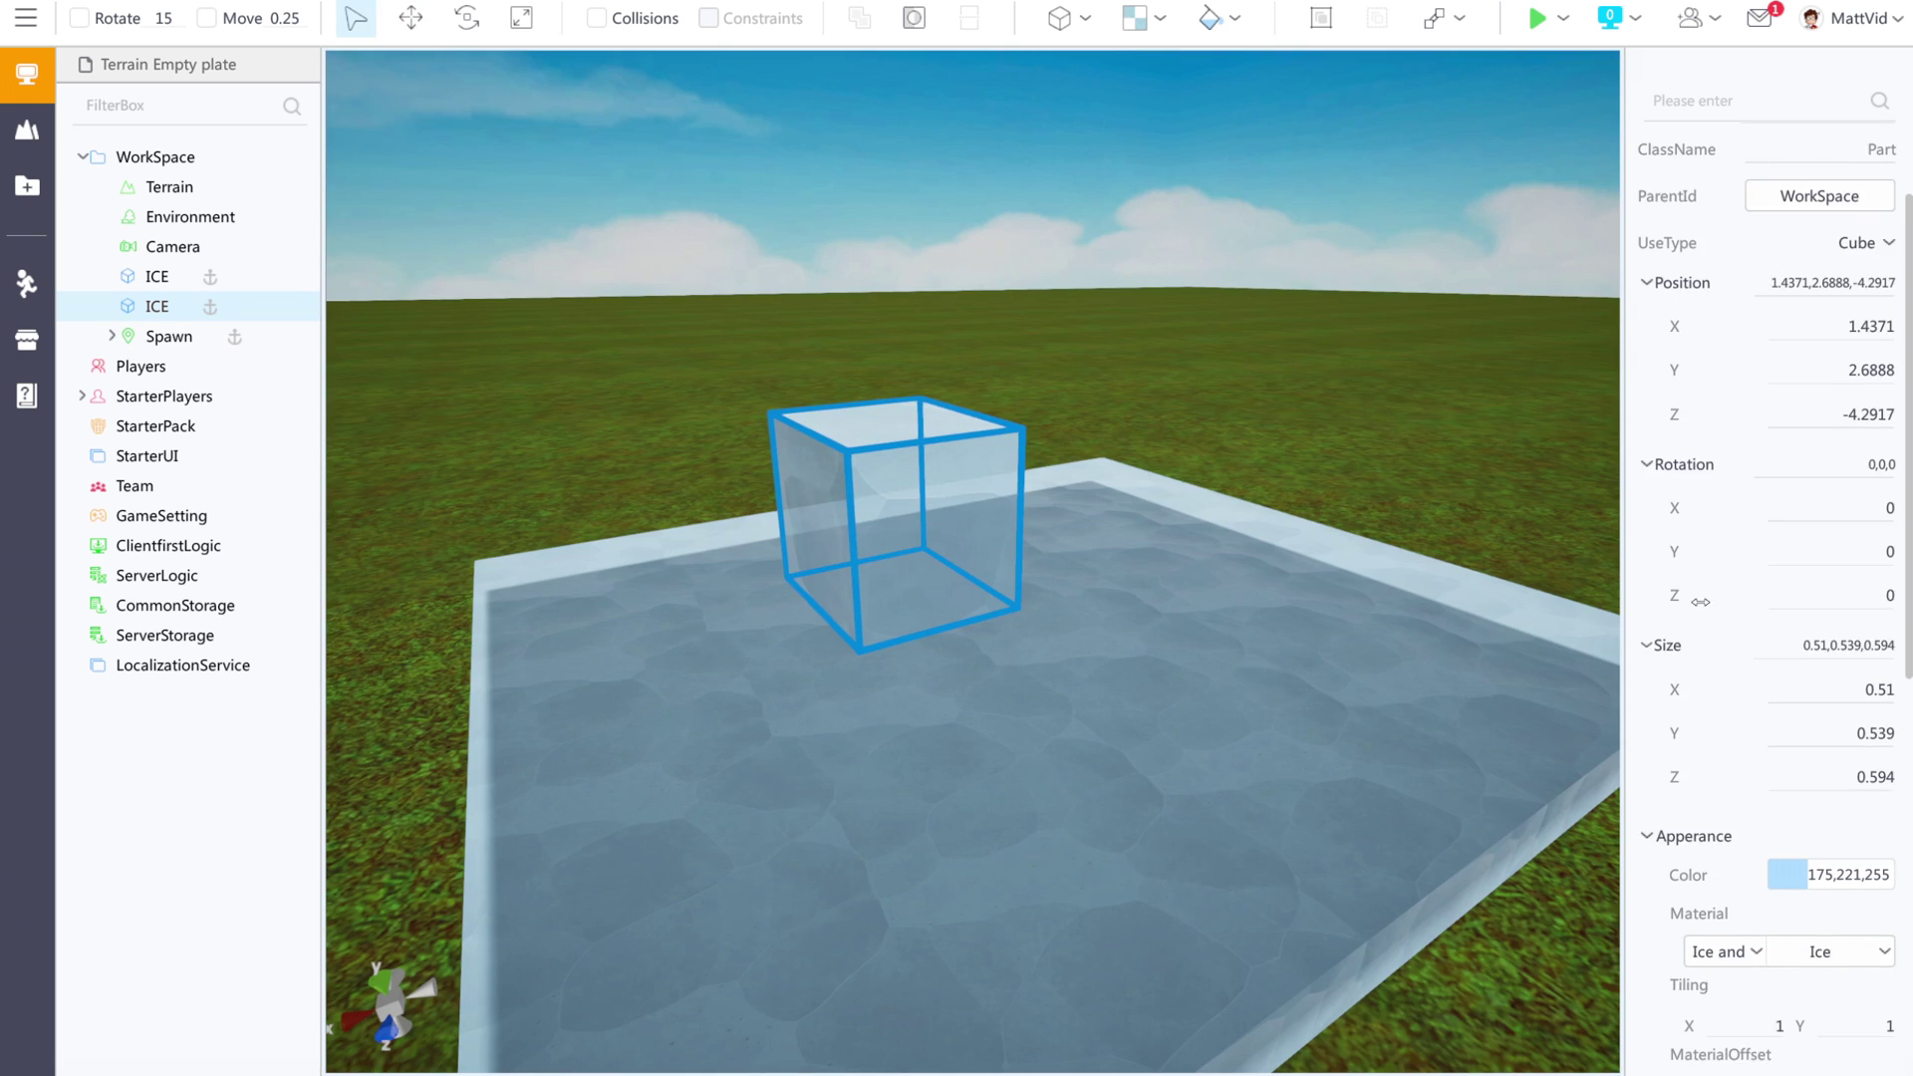
pyautogui.scroll(-5, 1738, 689)
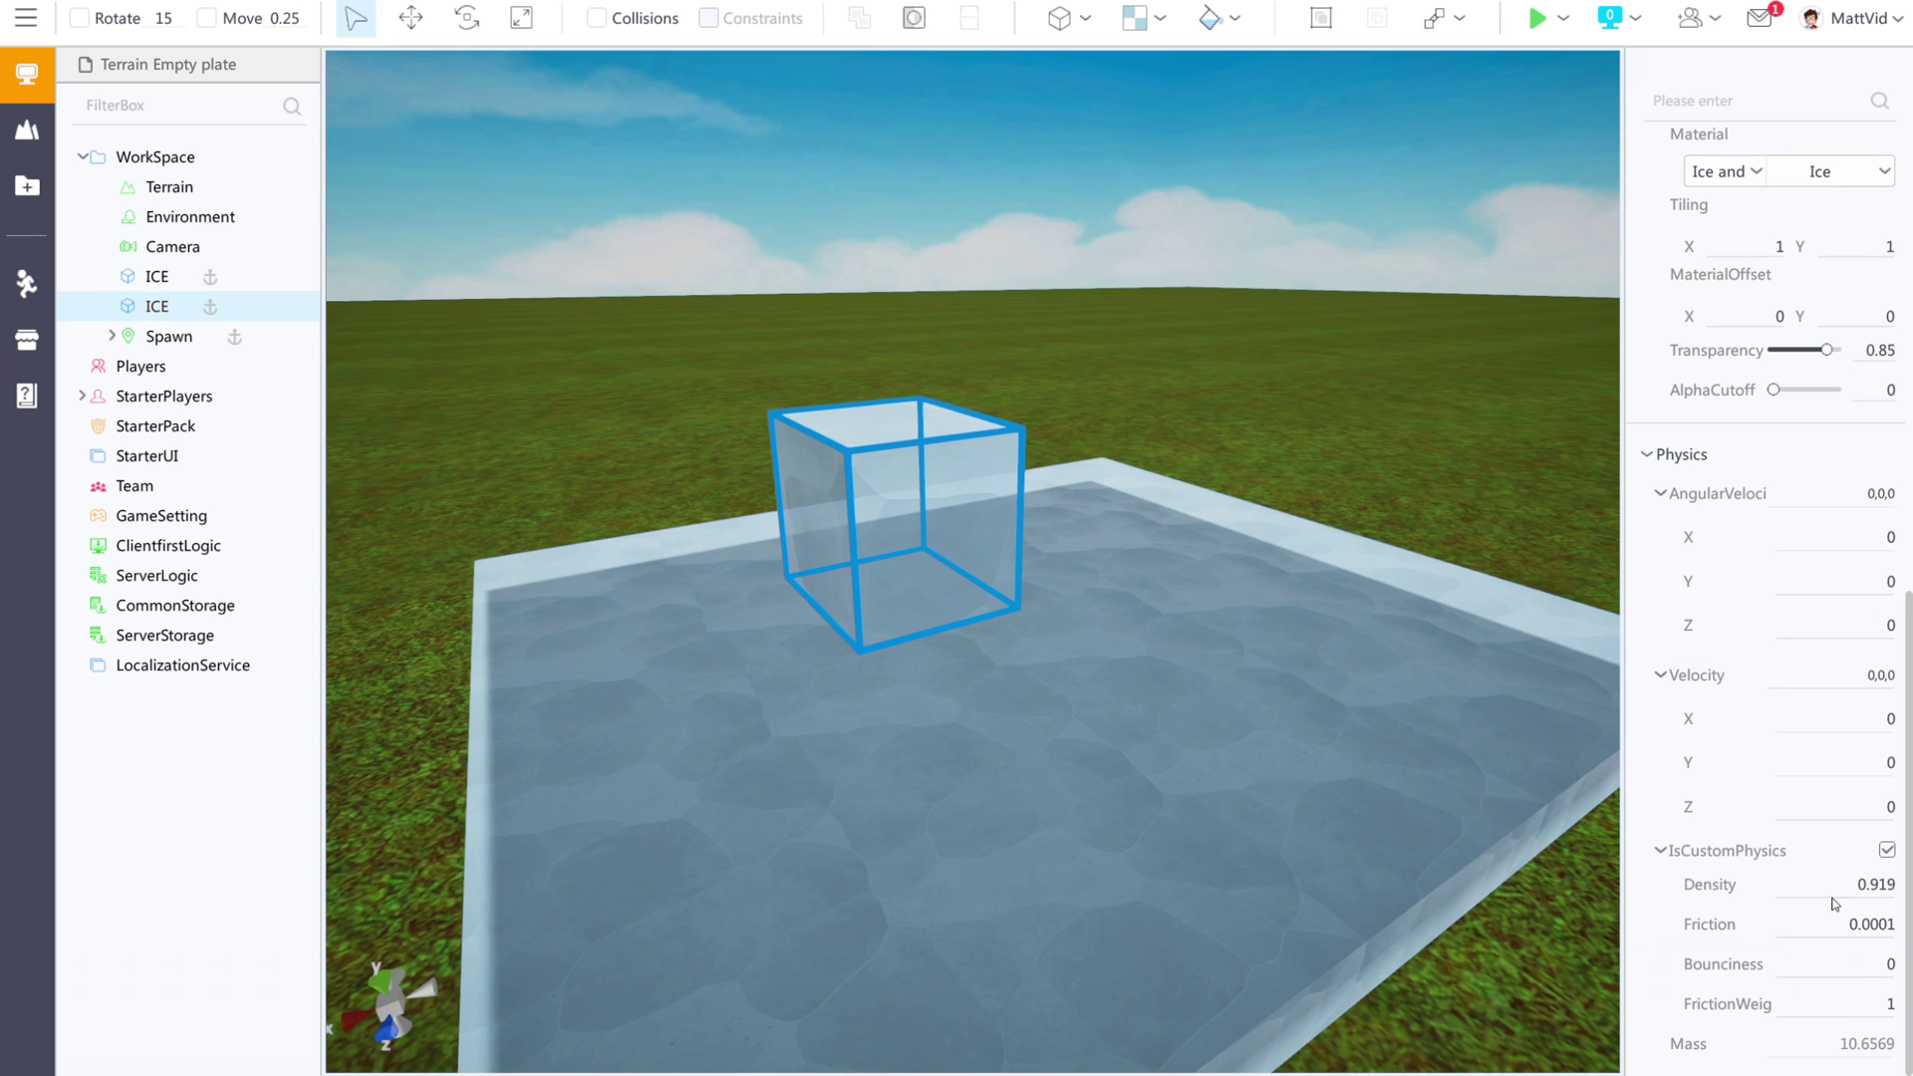
# Unanchor the small ice cube and place it on the platform at about X 1.13, Y 2.02, Z -4.28.
pyautogui.scroll(10, 1767, 535)
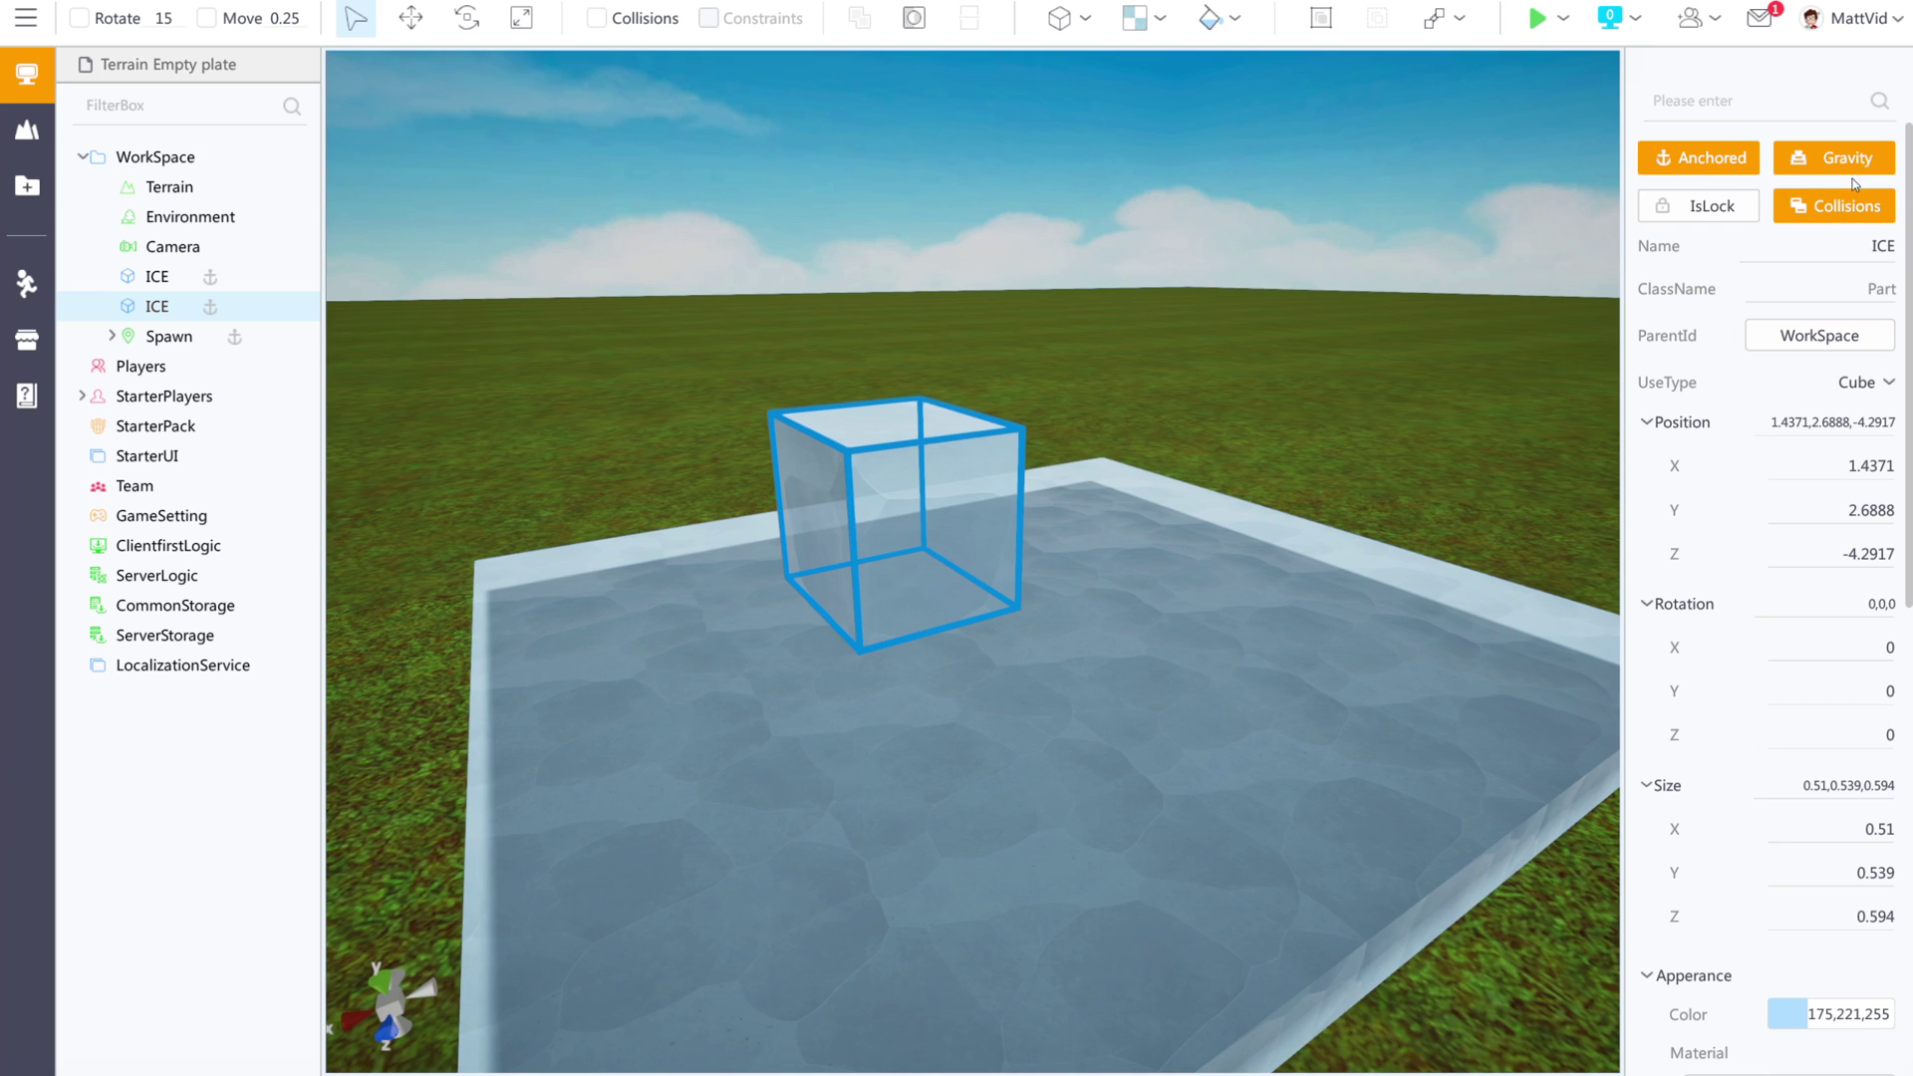
pyautogui.click(1687, 162)
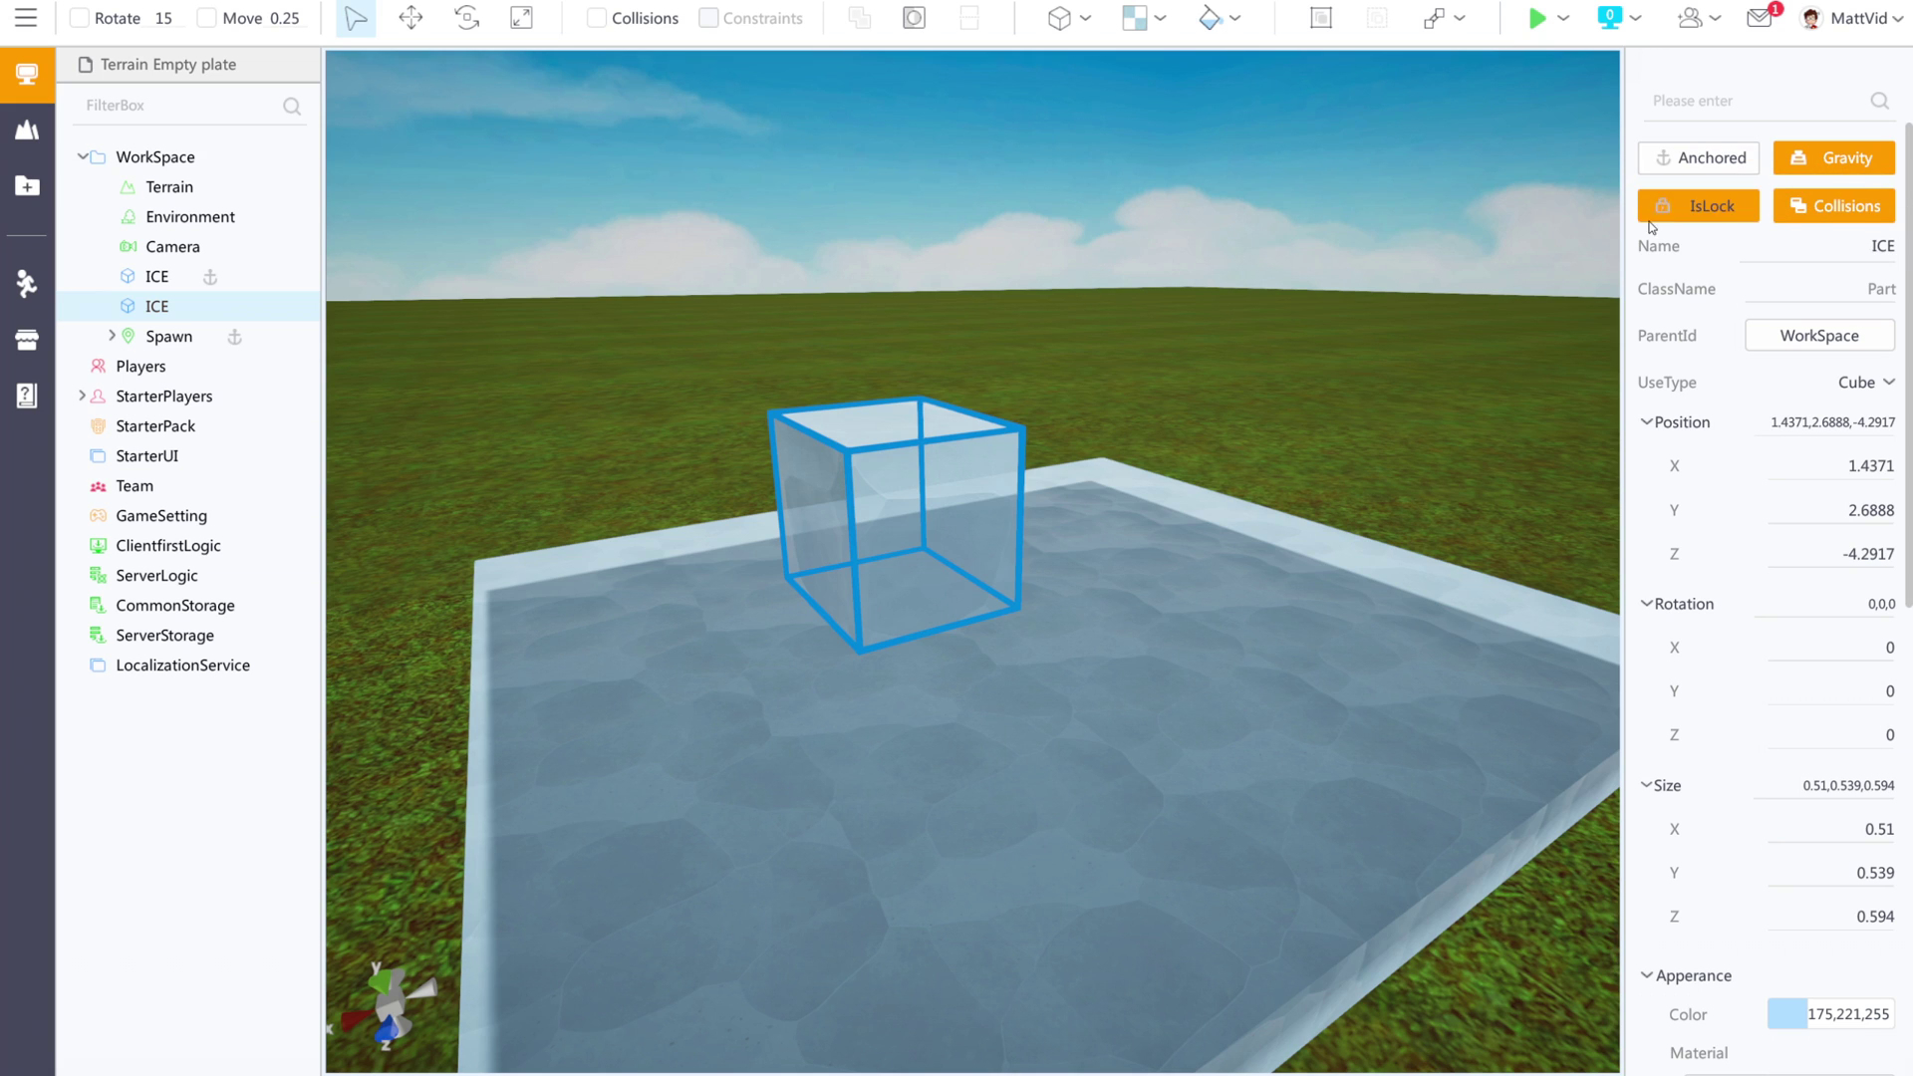
pyautogui.moveTo(897, 439); pyautogui.dragTo(1056, 541)
# Run a play test, jump onto the ice platform and push the unanchored cube off it across the grass.
pyautogui.click(1537, 22)
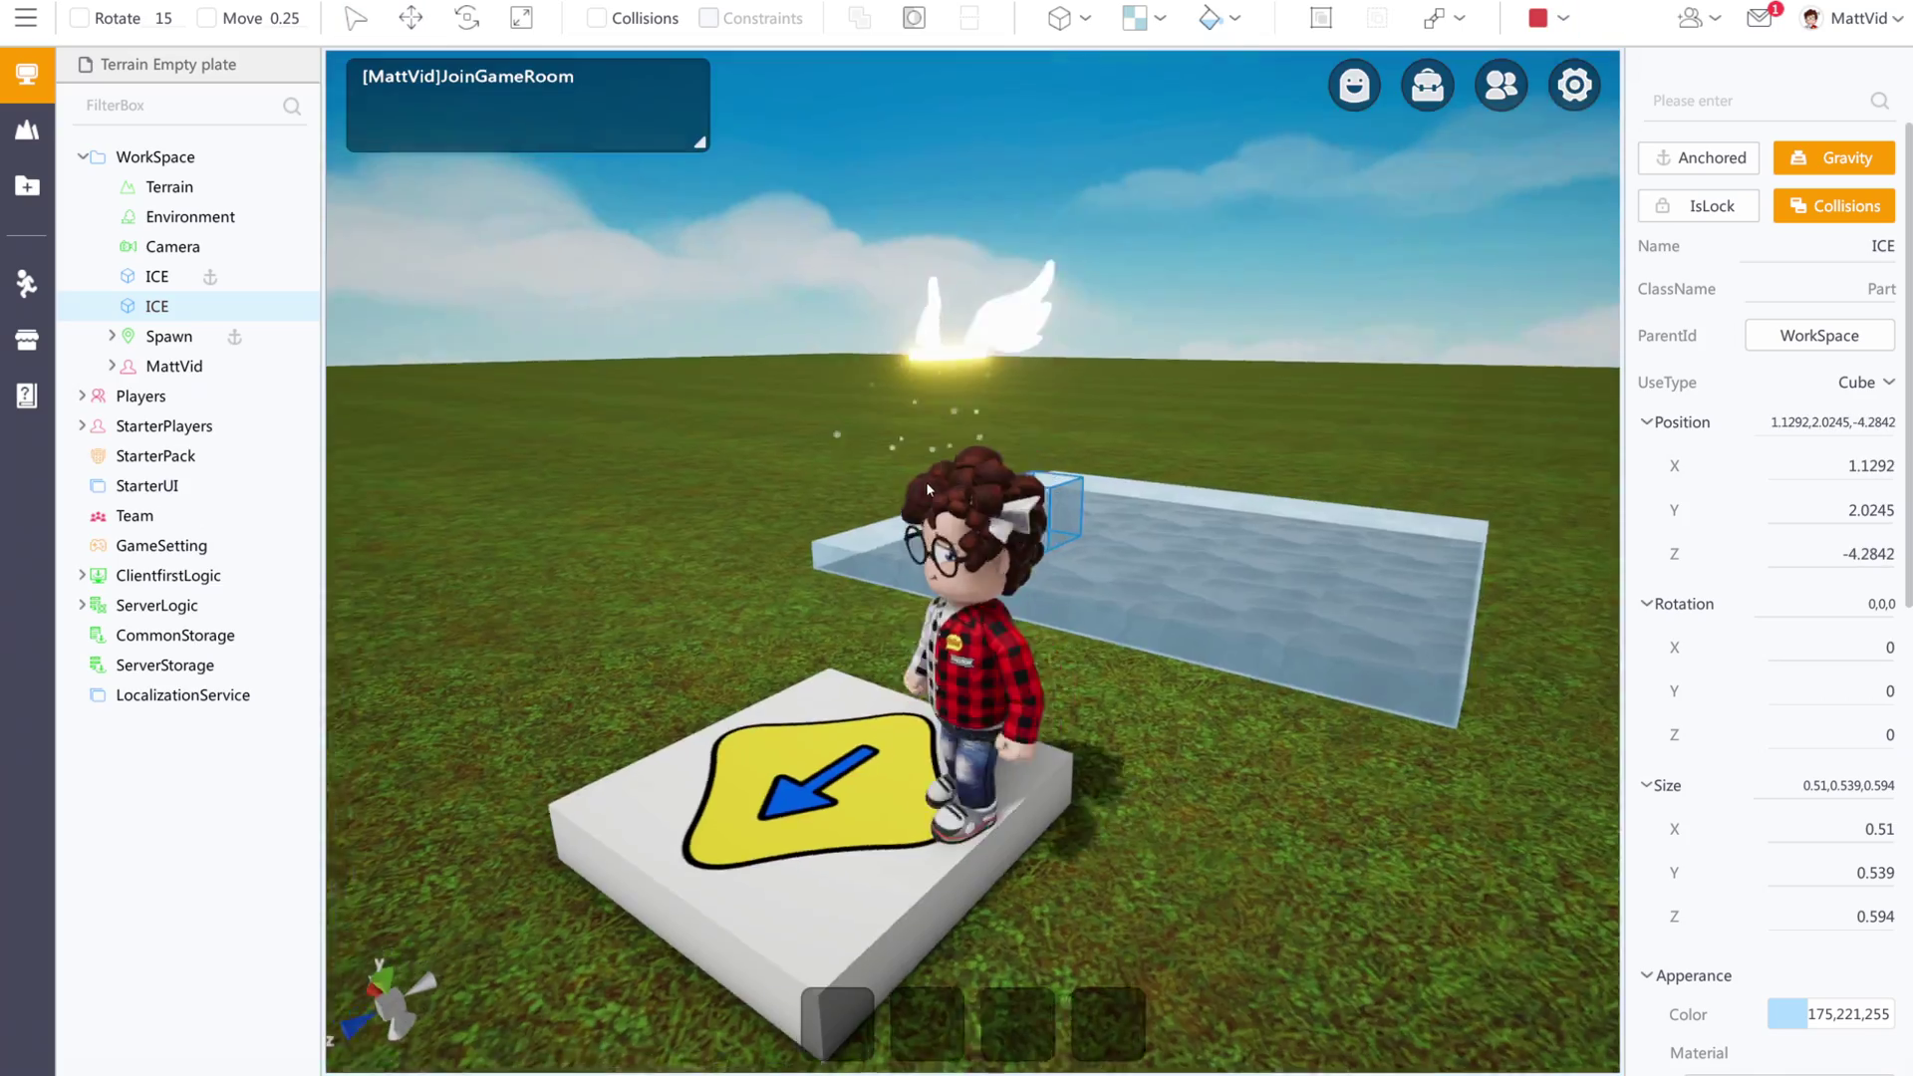
pyautogui.press('w')
pyautogui.moveTo(925, 481); pyautogui.dragTo(965, 496, button='right')
pyautogui.press('a')
pyautogui.press('w')
pyautogui.press('space')
pyautogui.press('w')
pyautogui.press('w')
pyautogui.press('w')
pyautogui.press('w')
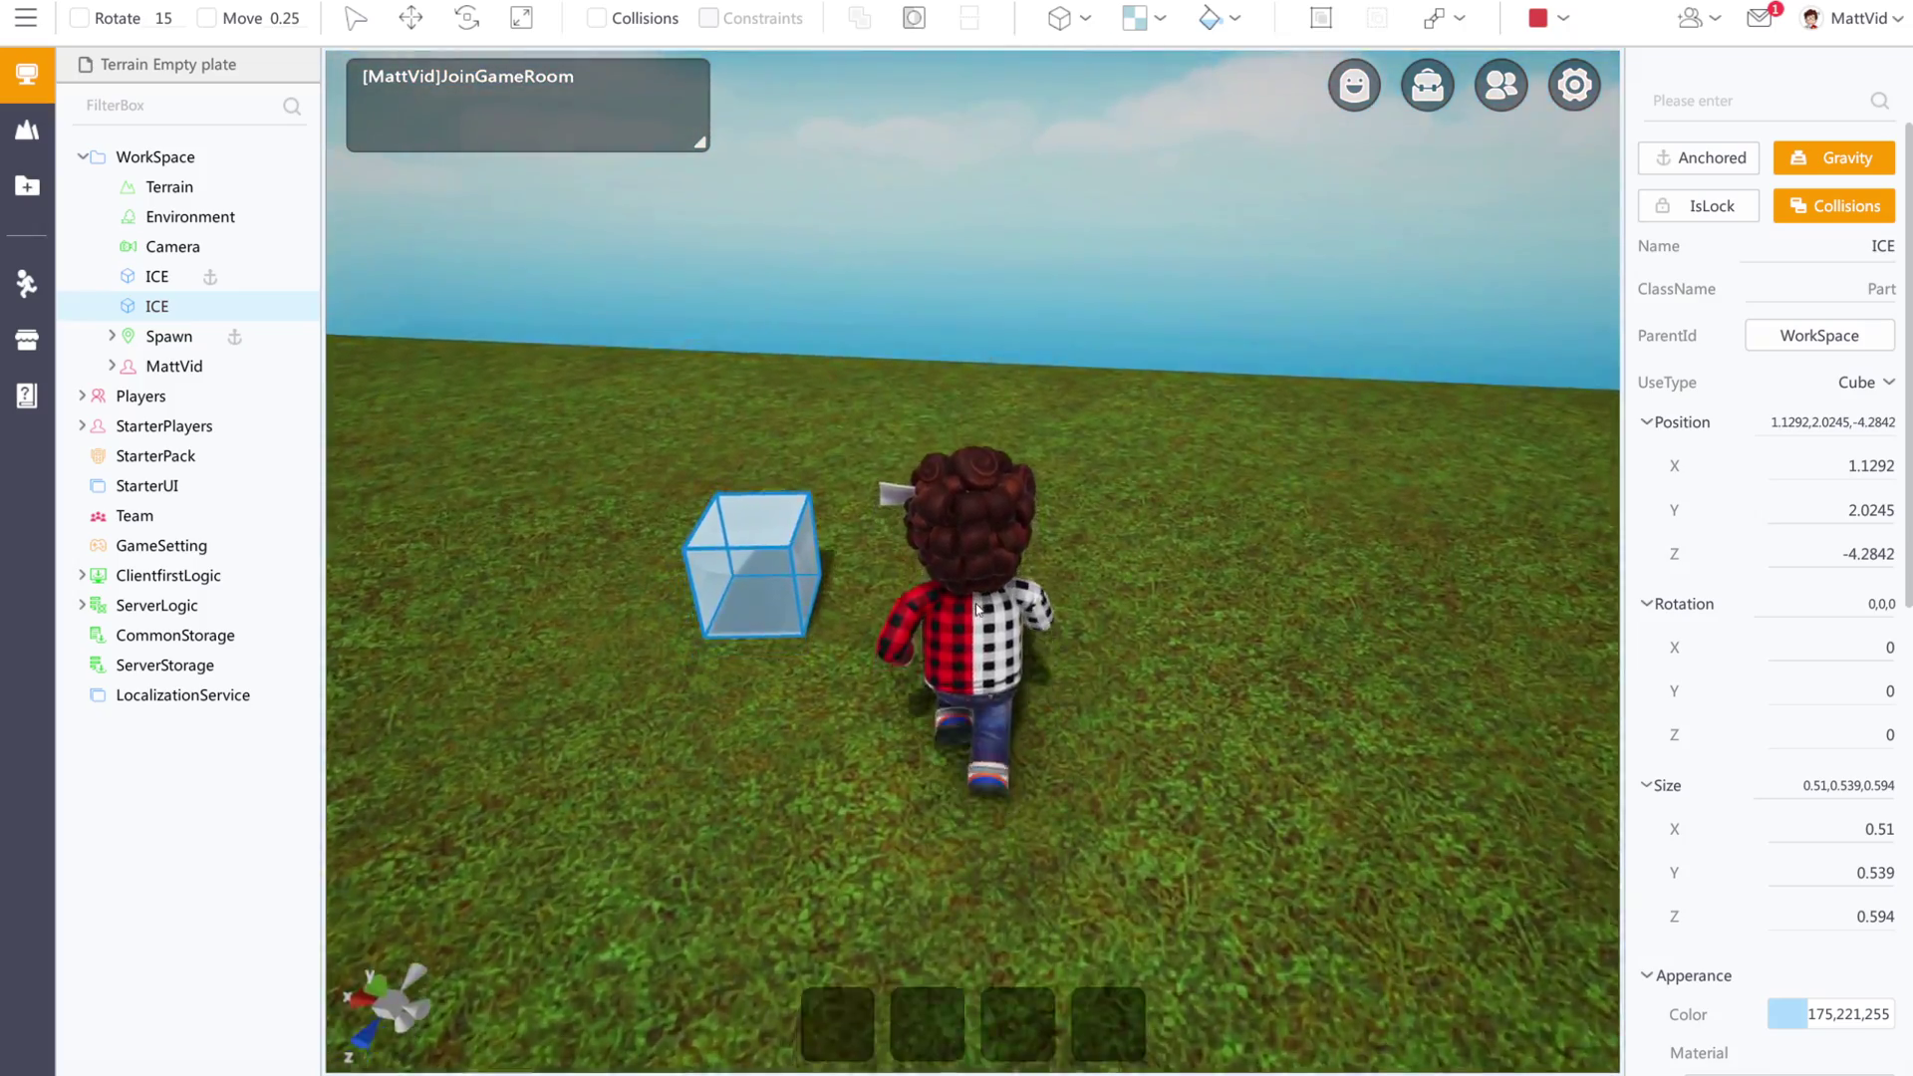
pyautogui.press('w')
pyautogui.moveTo(978, 610); pyautogui.dragTo(923, 600, button='right')
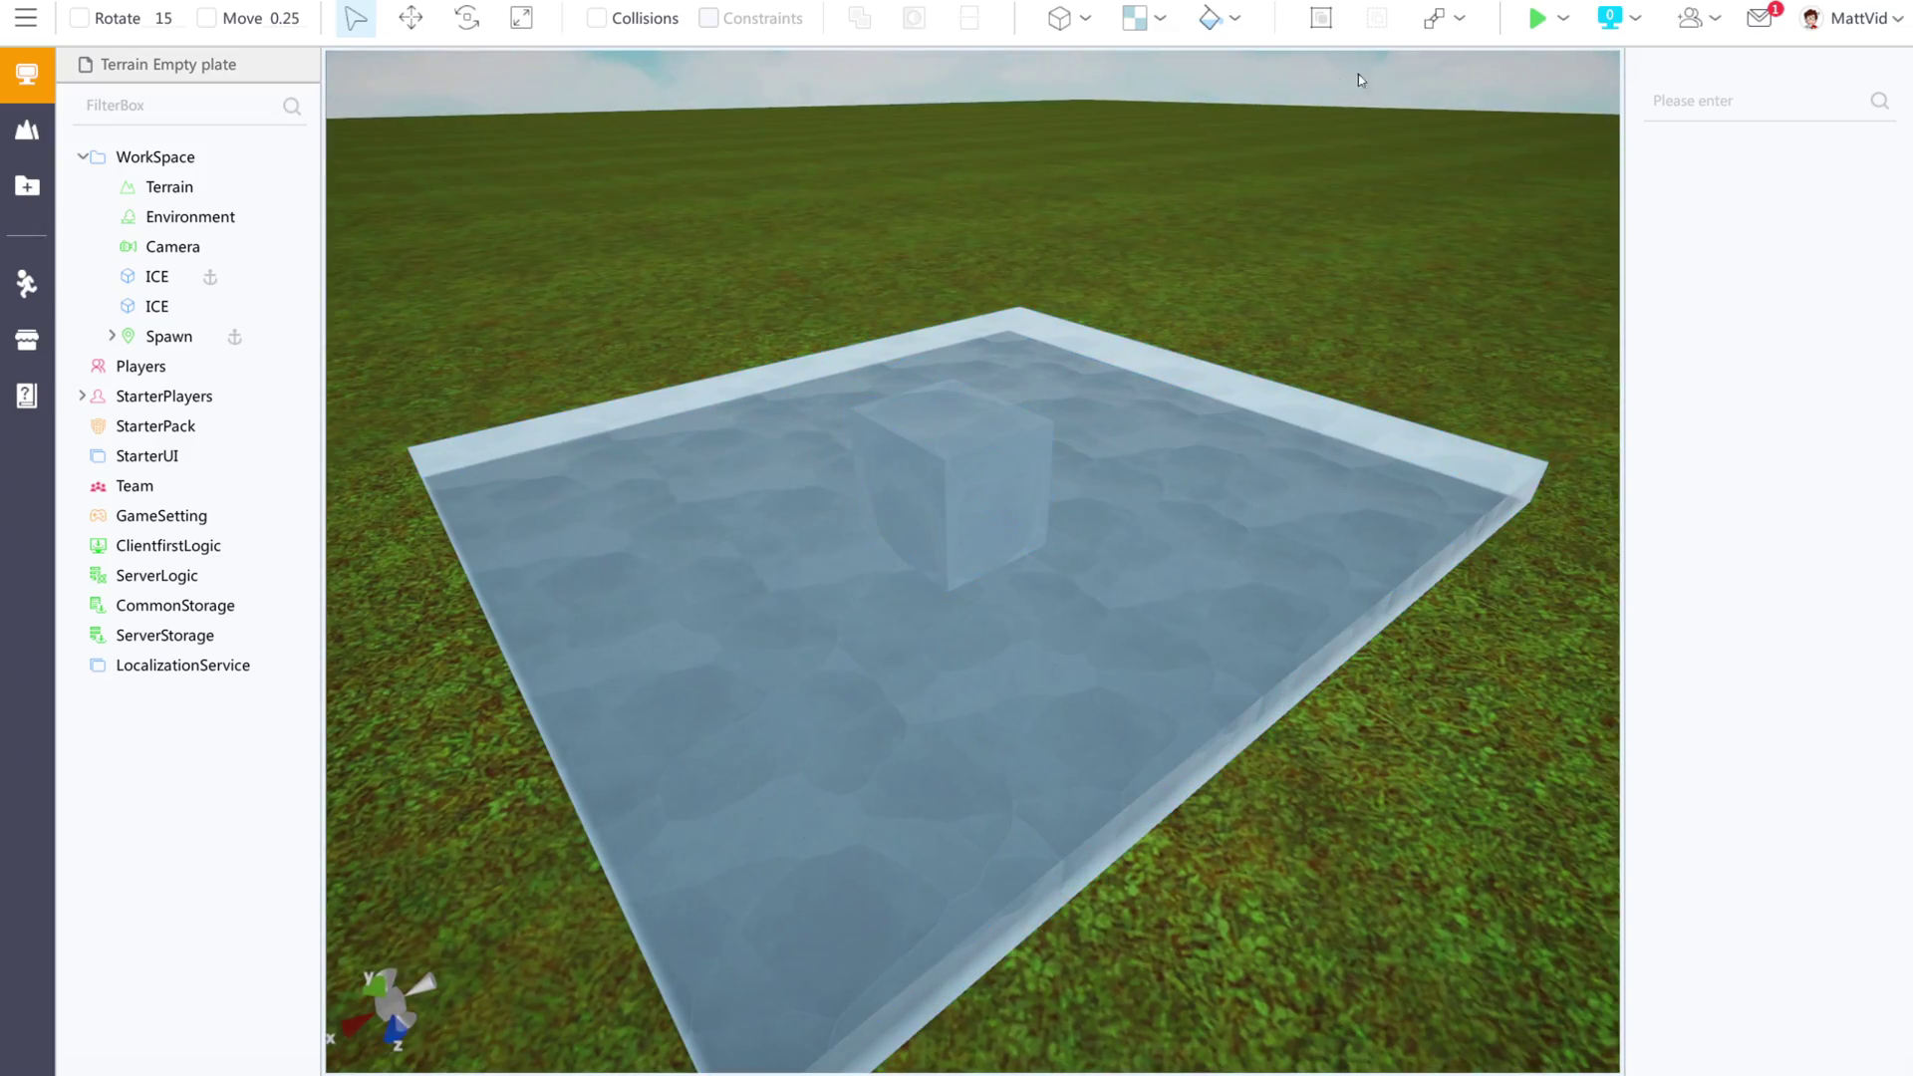
# Restart the play test and push the ice cube off the platform again, following it over the grass.
pyautogui.press('F5')
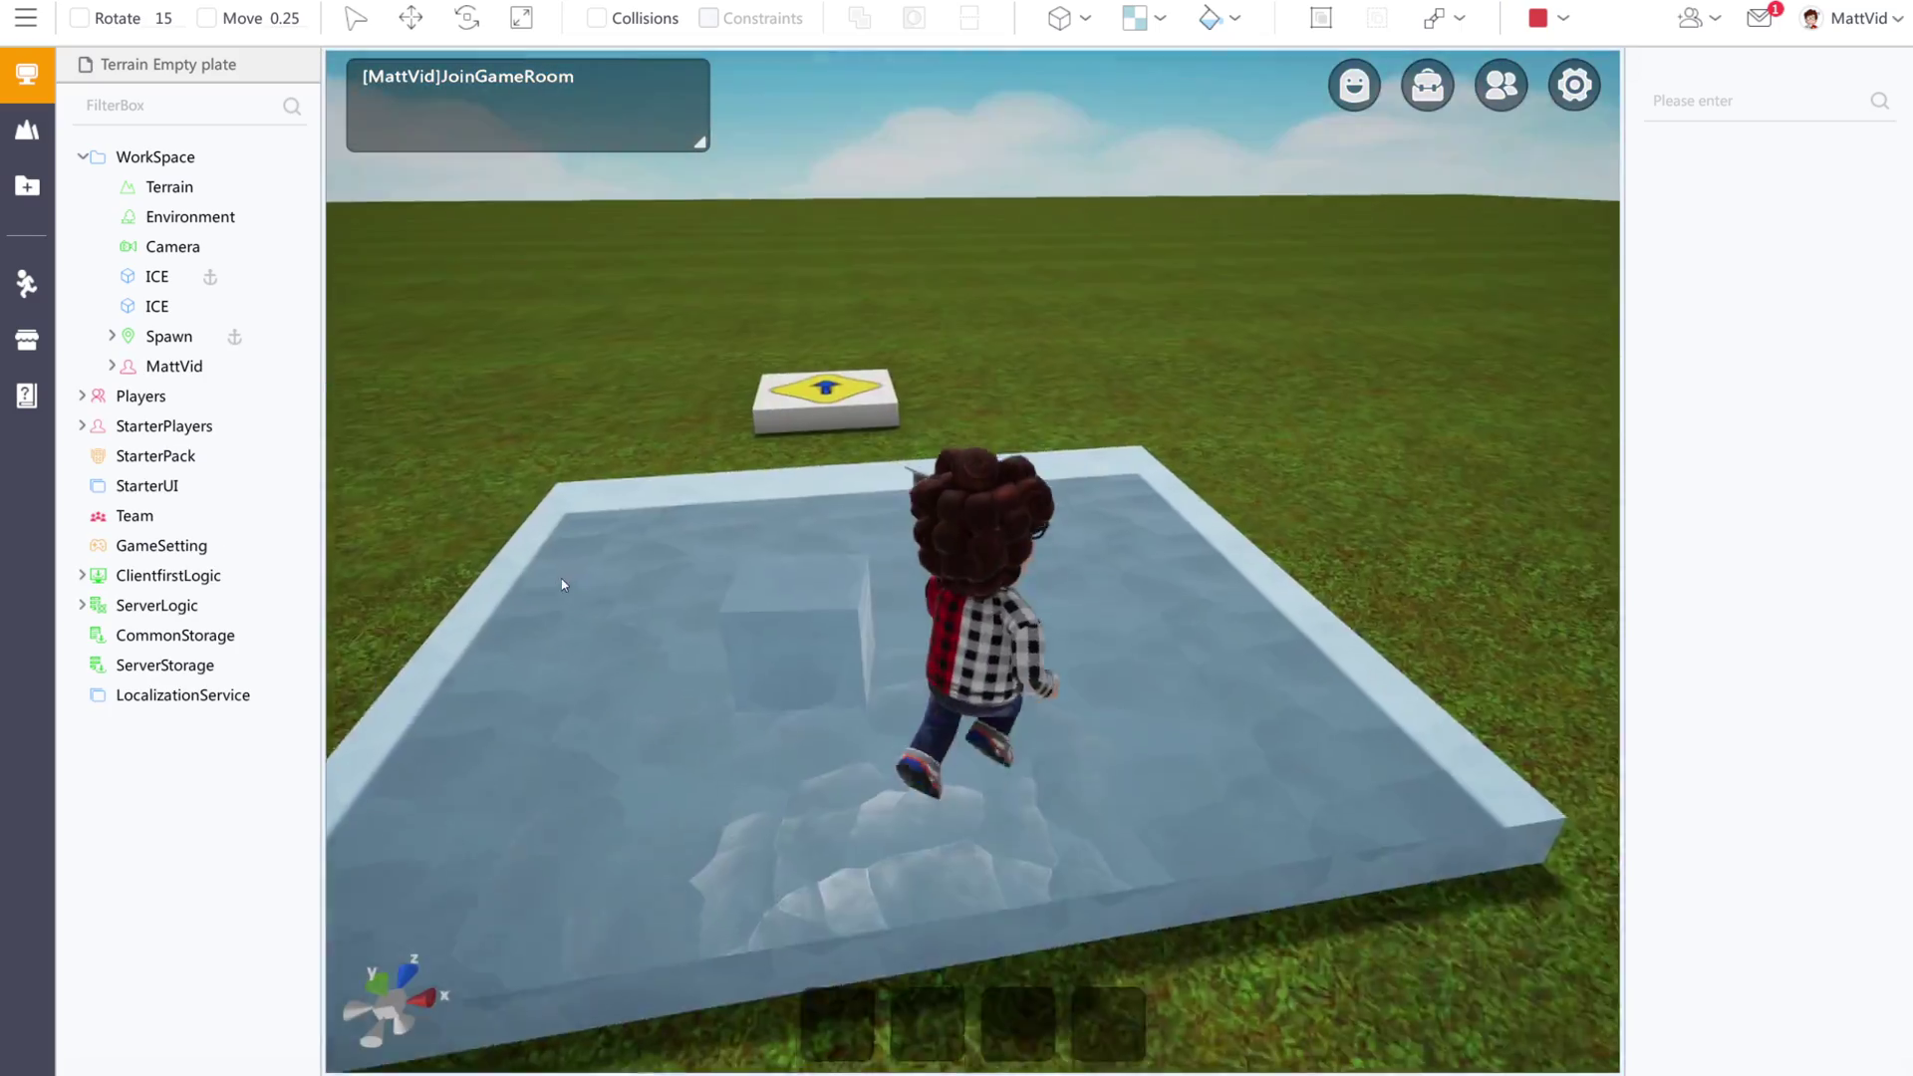
pyautogui.press('w')
pyautogui.moveTo(559, 584); pyautogui.dragTo(106, 519, button='right')
pyautogui.press('w')
pyautogui.press('w')
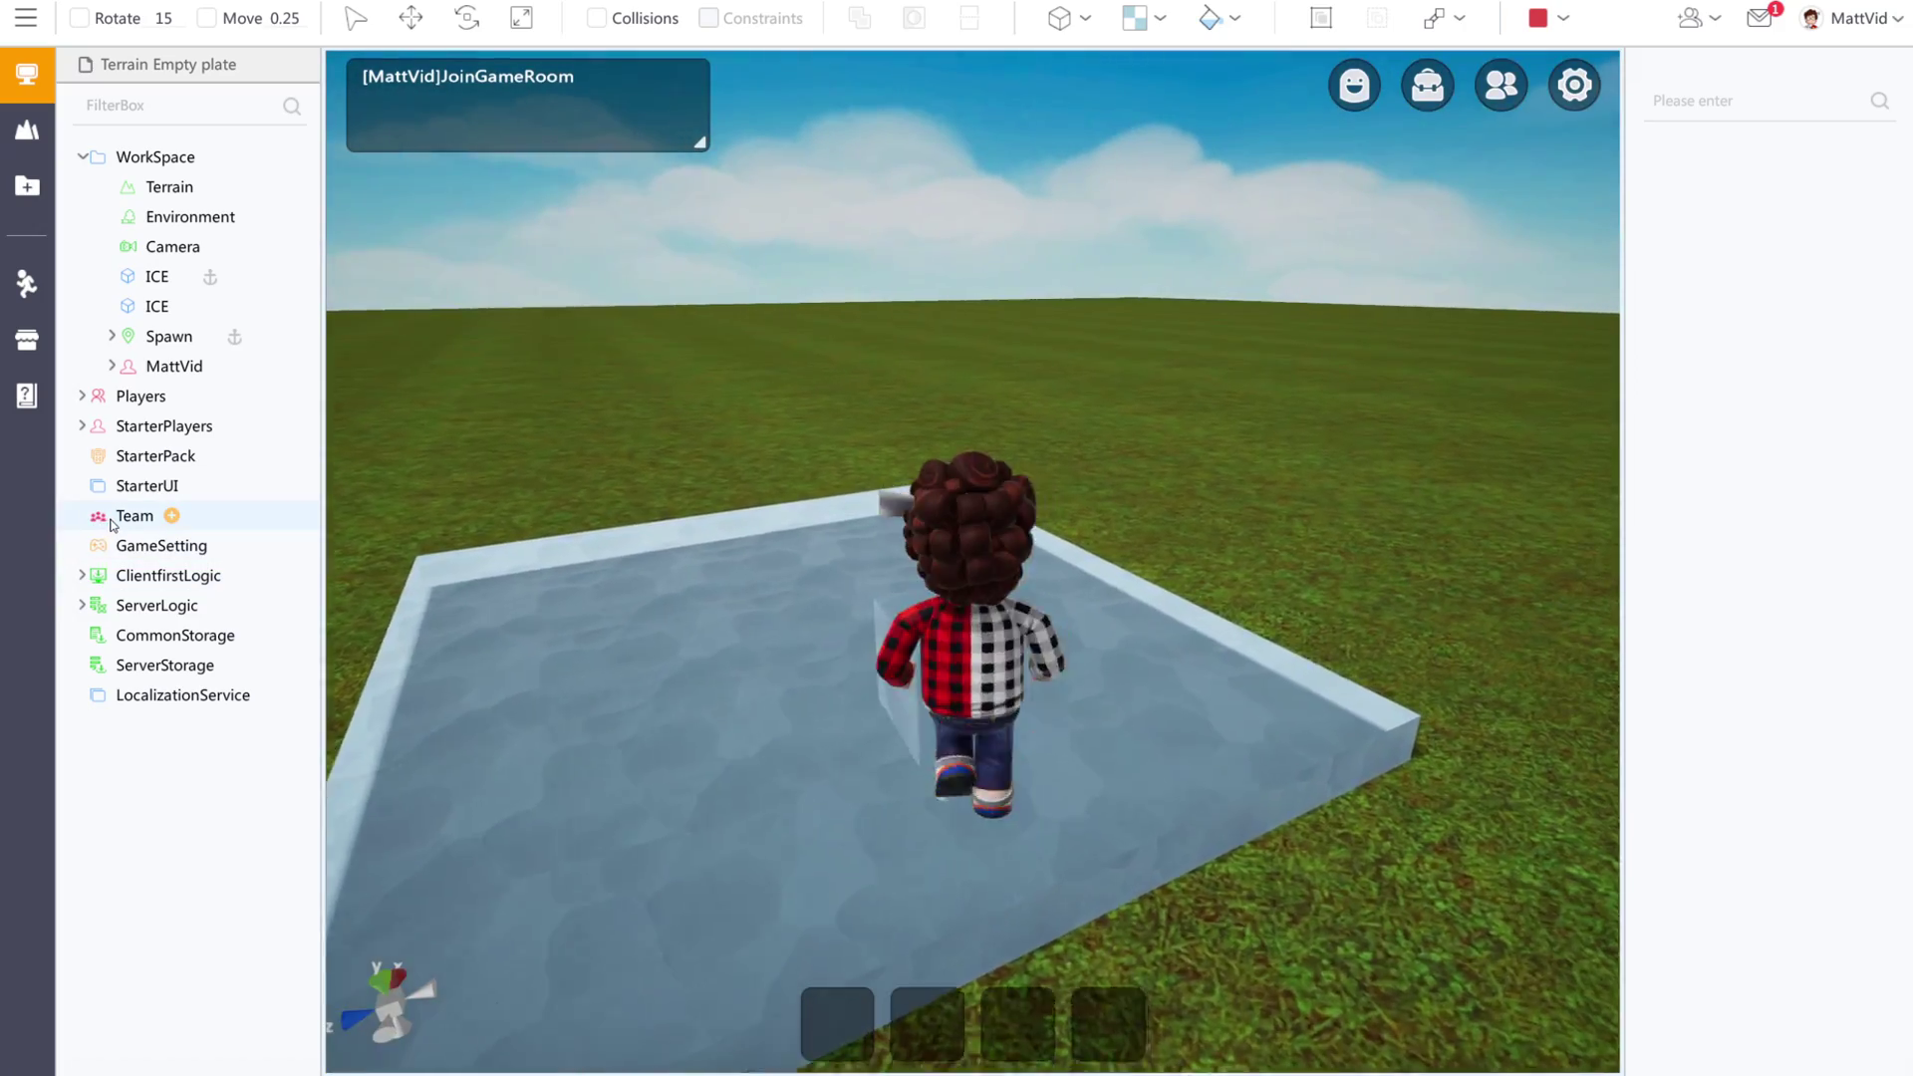
pyautogui.press('w')
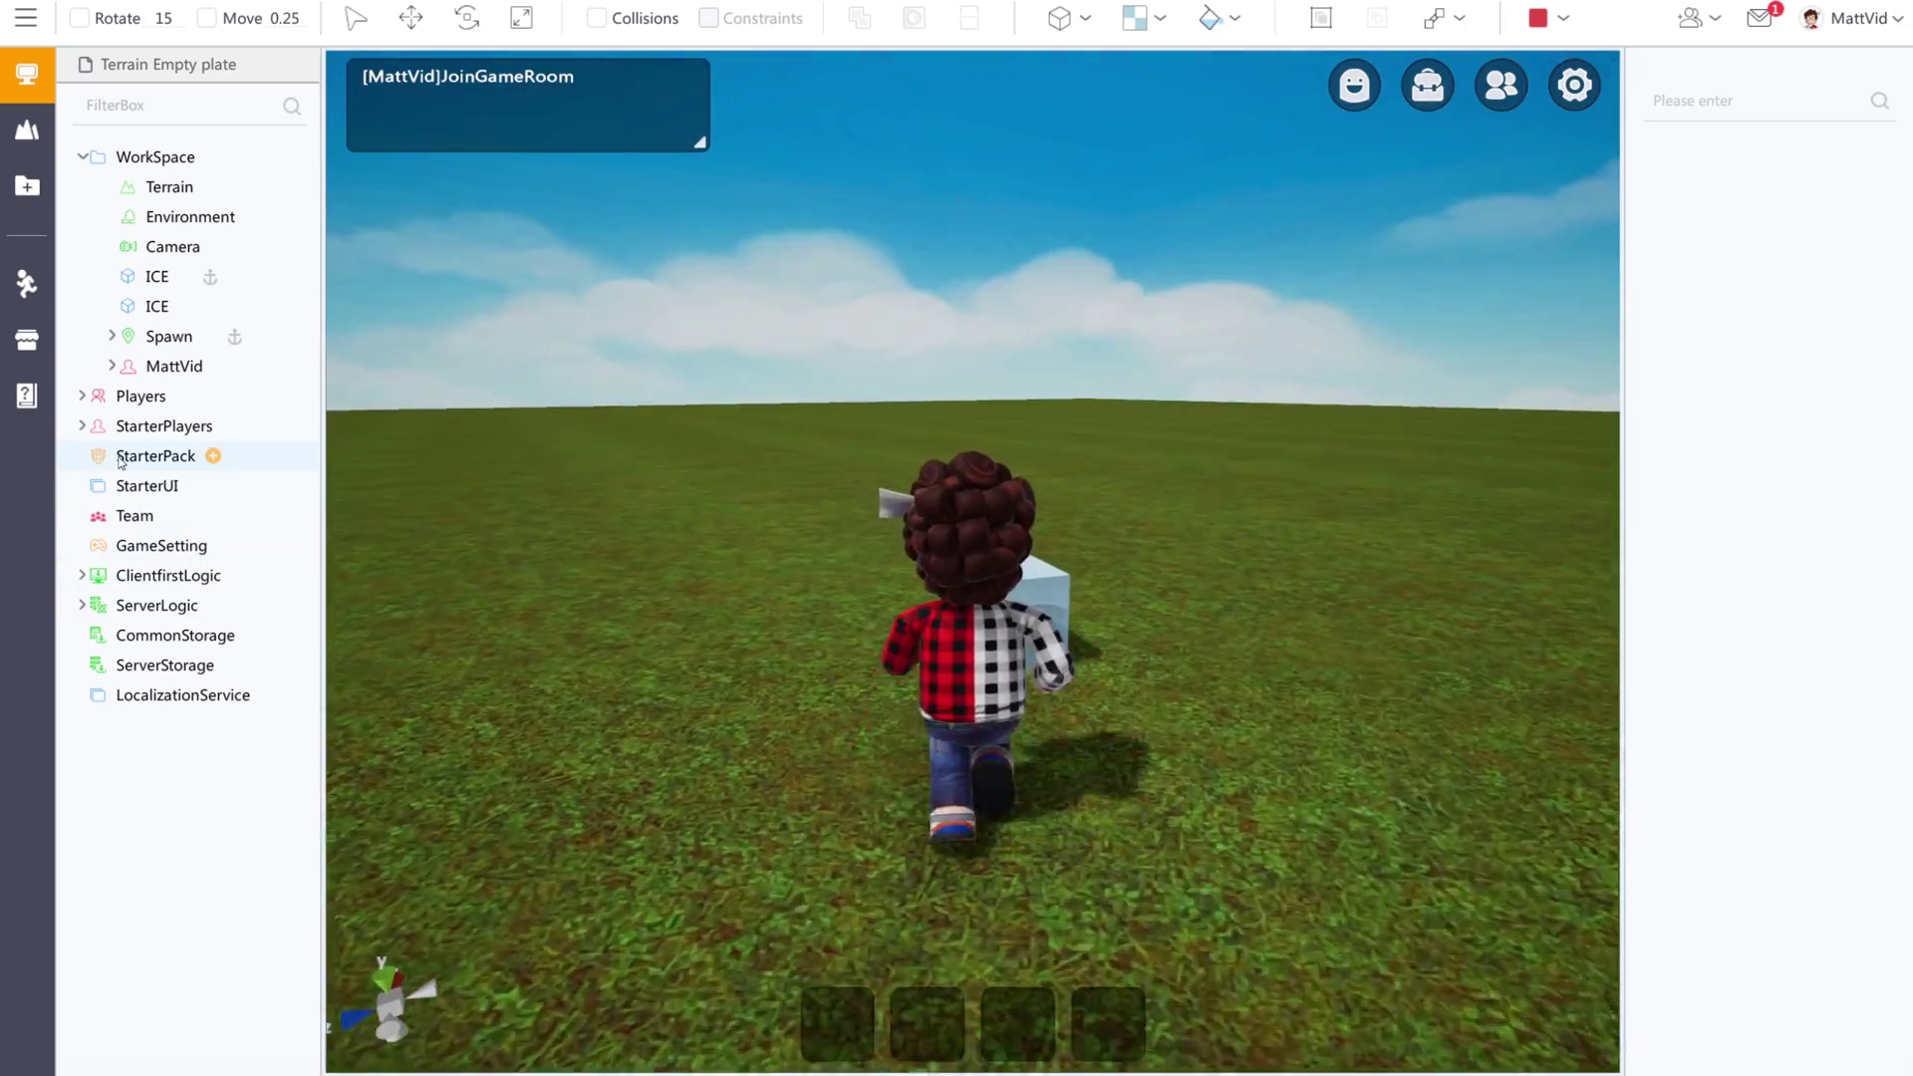
pyautogui.moveTo(121, 463); pyautogui.dragTo(0, 436, button='right')
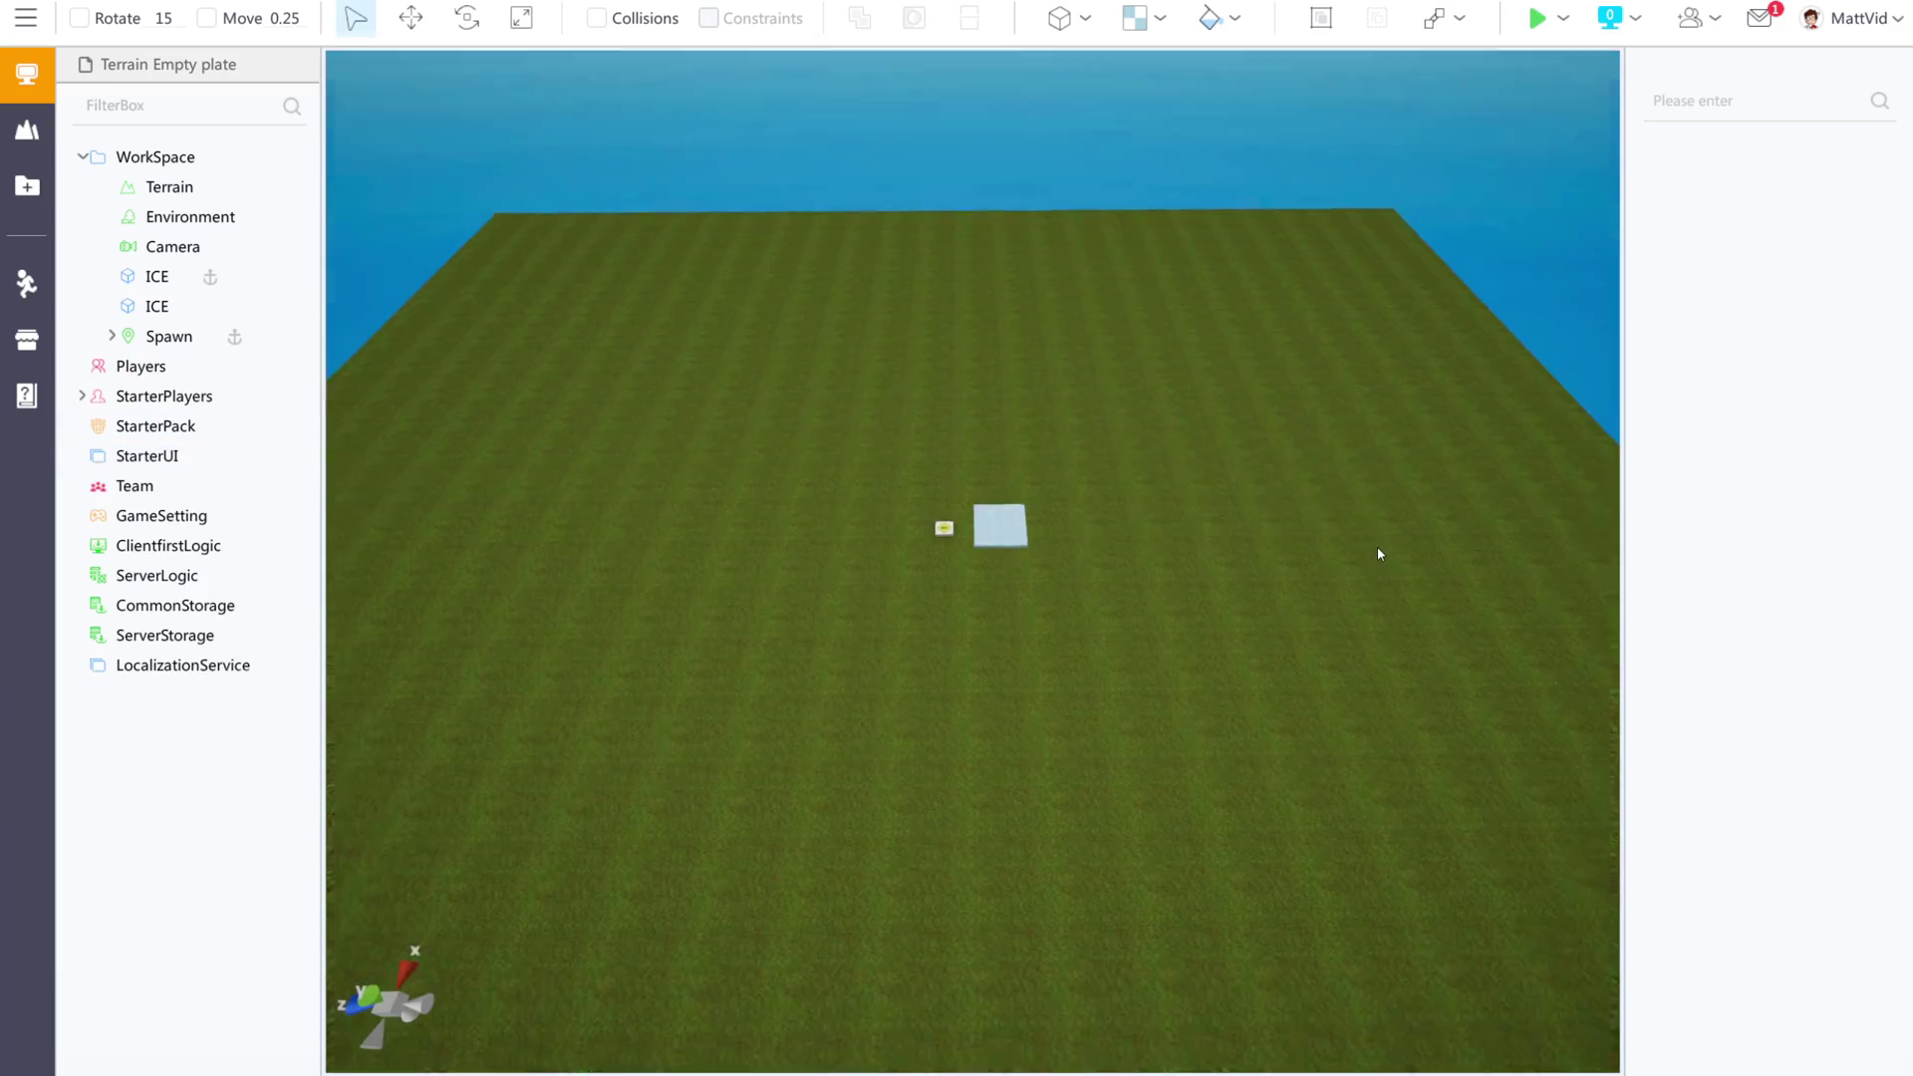
# Enlarge the anchored ICE platform to about 67.8 × 0.25 × 89 so it covers most of the terrain.
pyautogui.moveTo(1377, 548); pyautogui.dragTo(1391, 545, button='right')
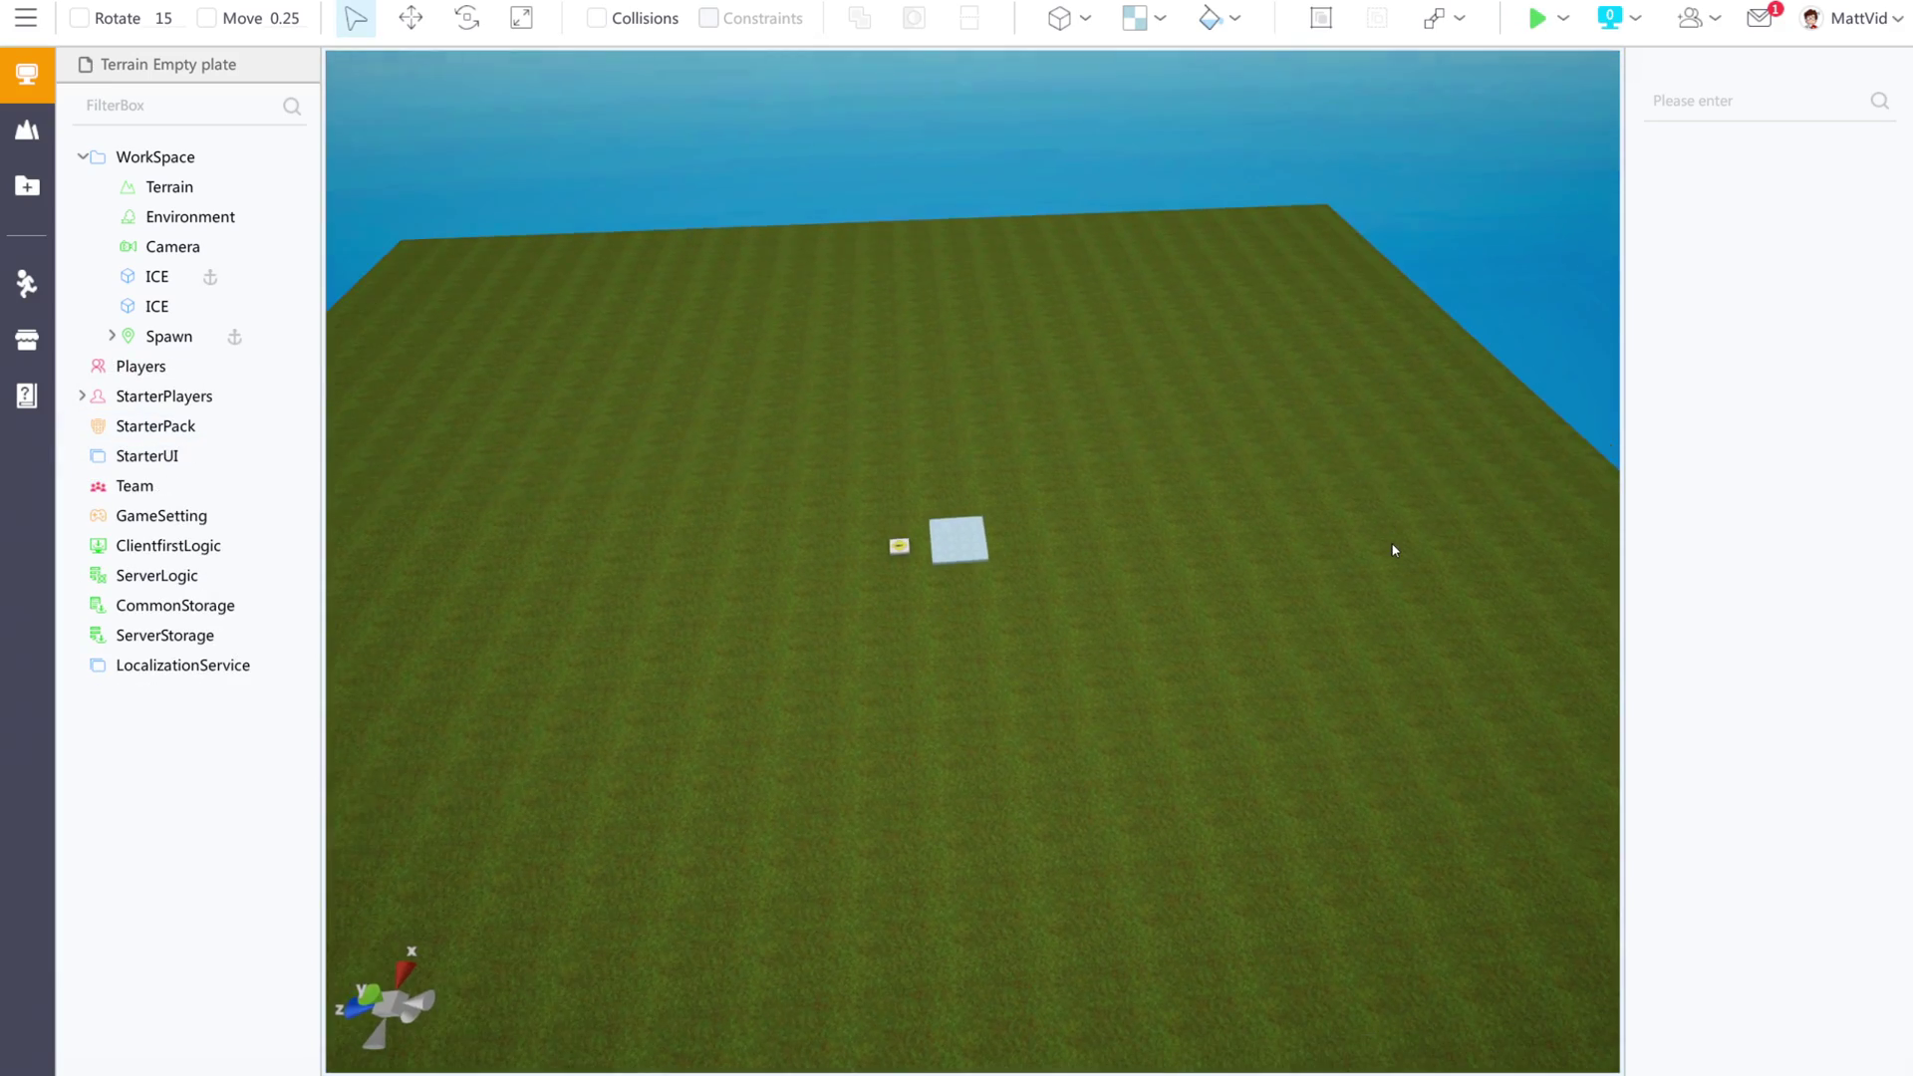
pyautogui.moveTo(1012, 520); pyautogui.dragTo(914, 642)
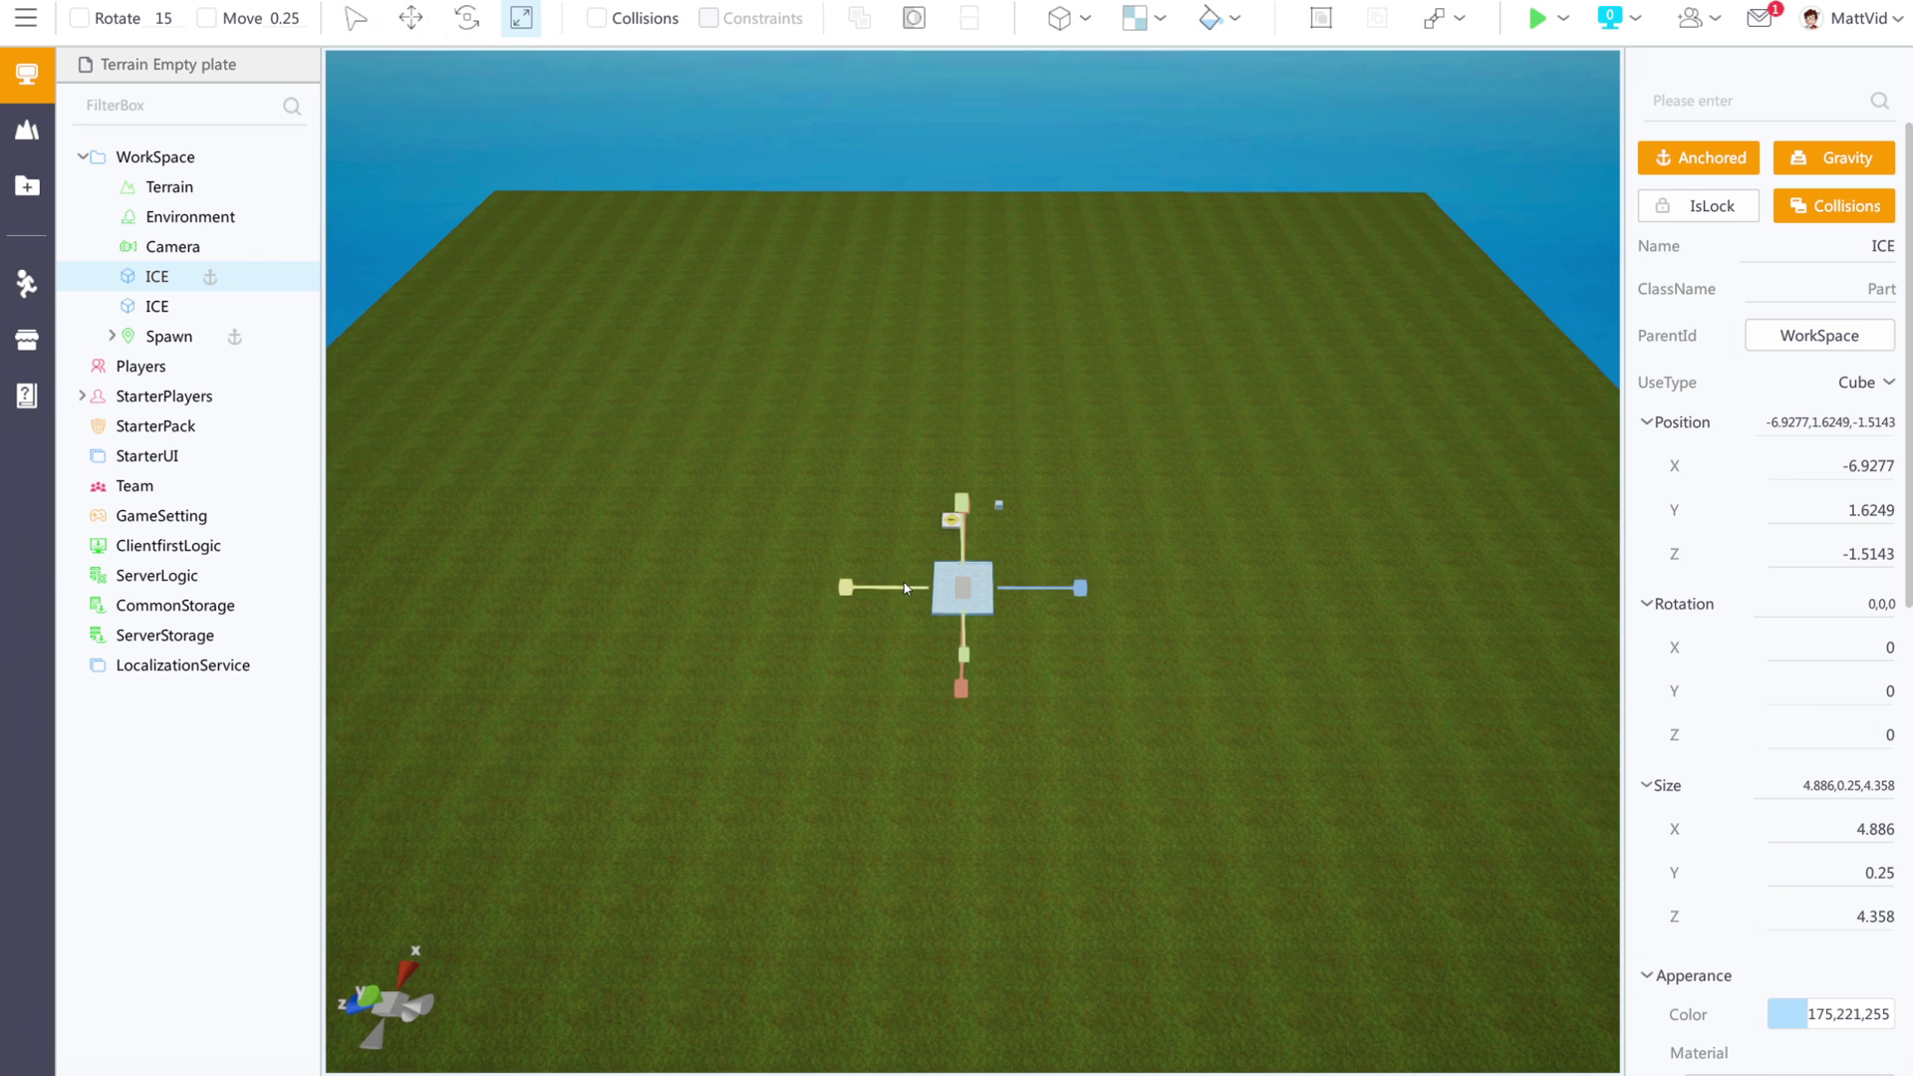
pyautogui.moveTo(898, 591); pyautogui.dragTo(1093, 479)
pyautogui.scroll(5, 1089, 523)
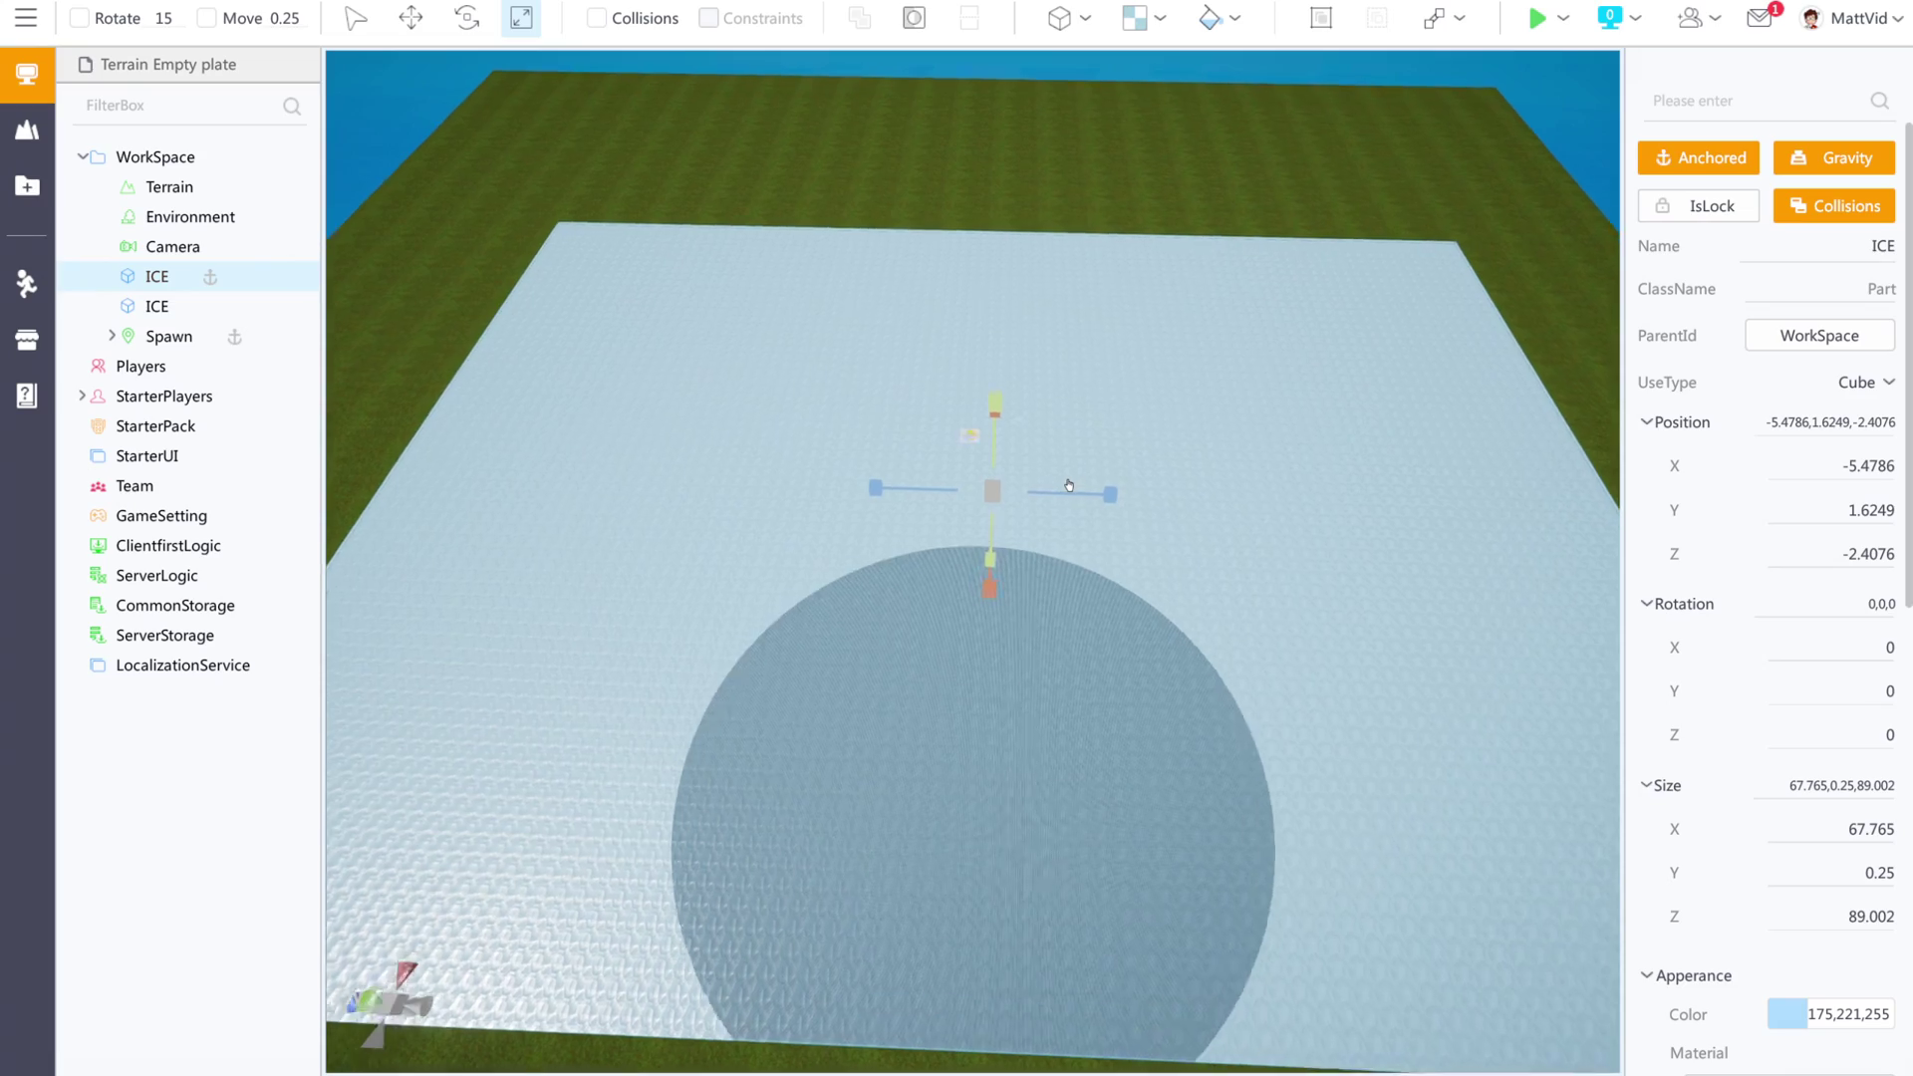
pyautogui.scroll(-5, 1089, 523)
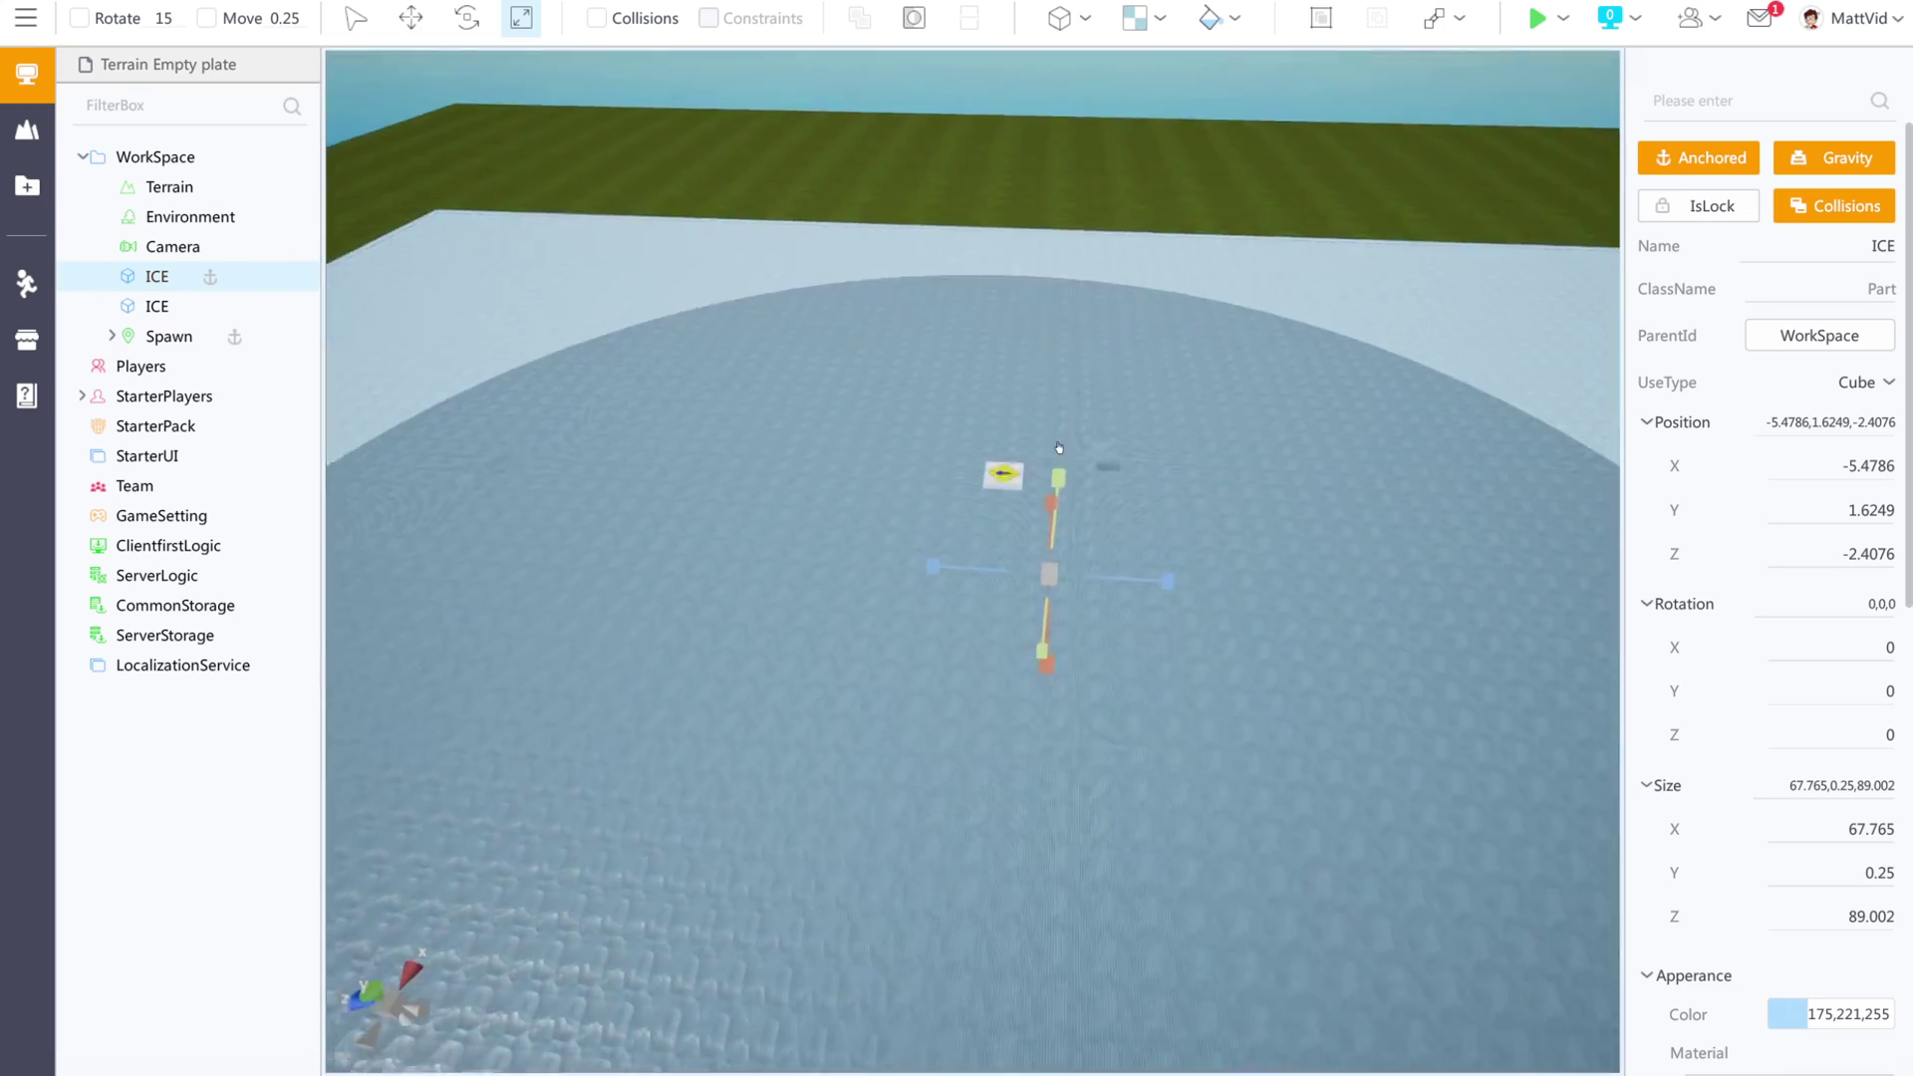
# Recolour the small ice cube bright blue (4,175,236) to distinguish it from the platform.
pyautogui.scroll(8, 1071, 489)
pyautogui.scroll(-5, 1062, 472)
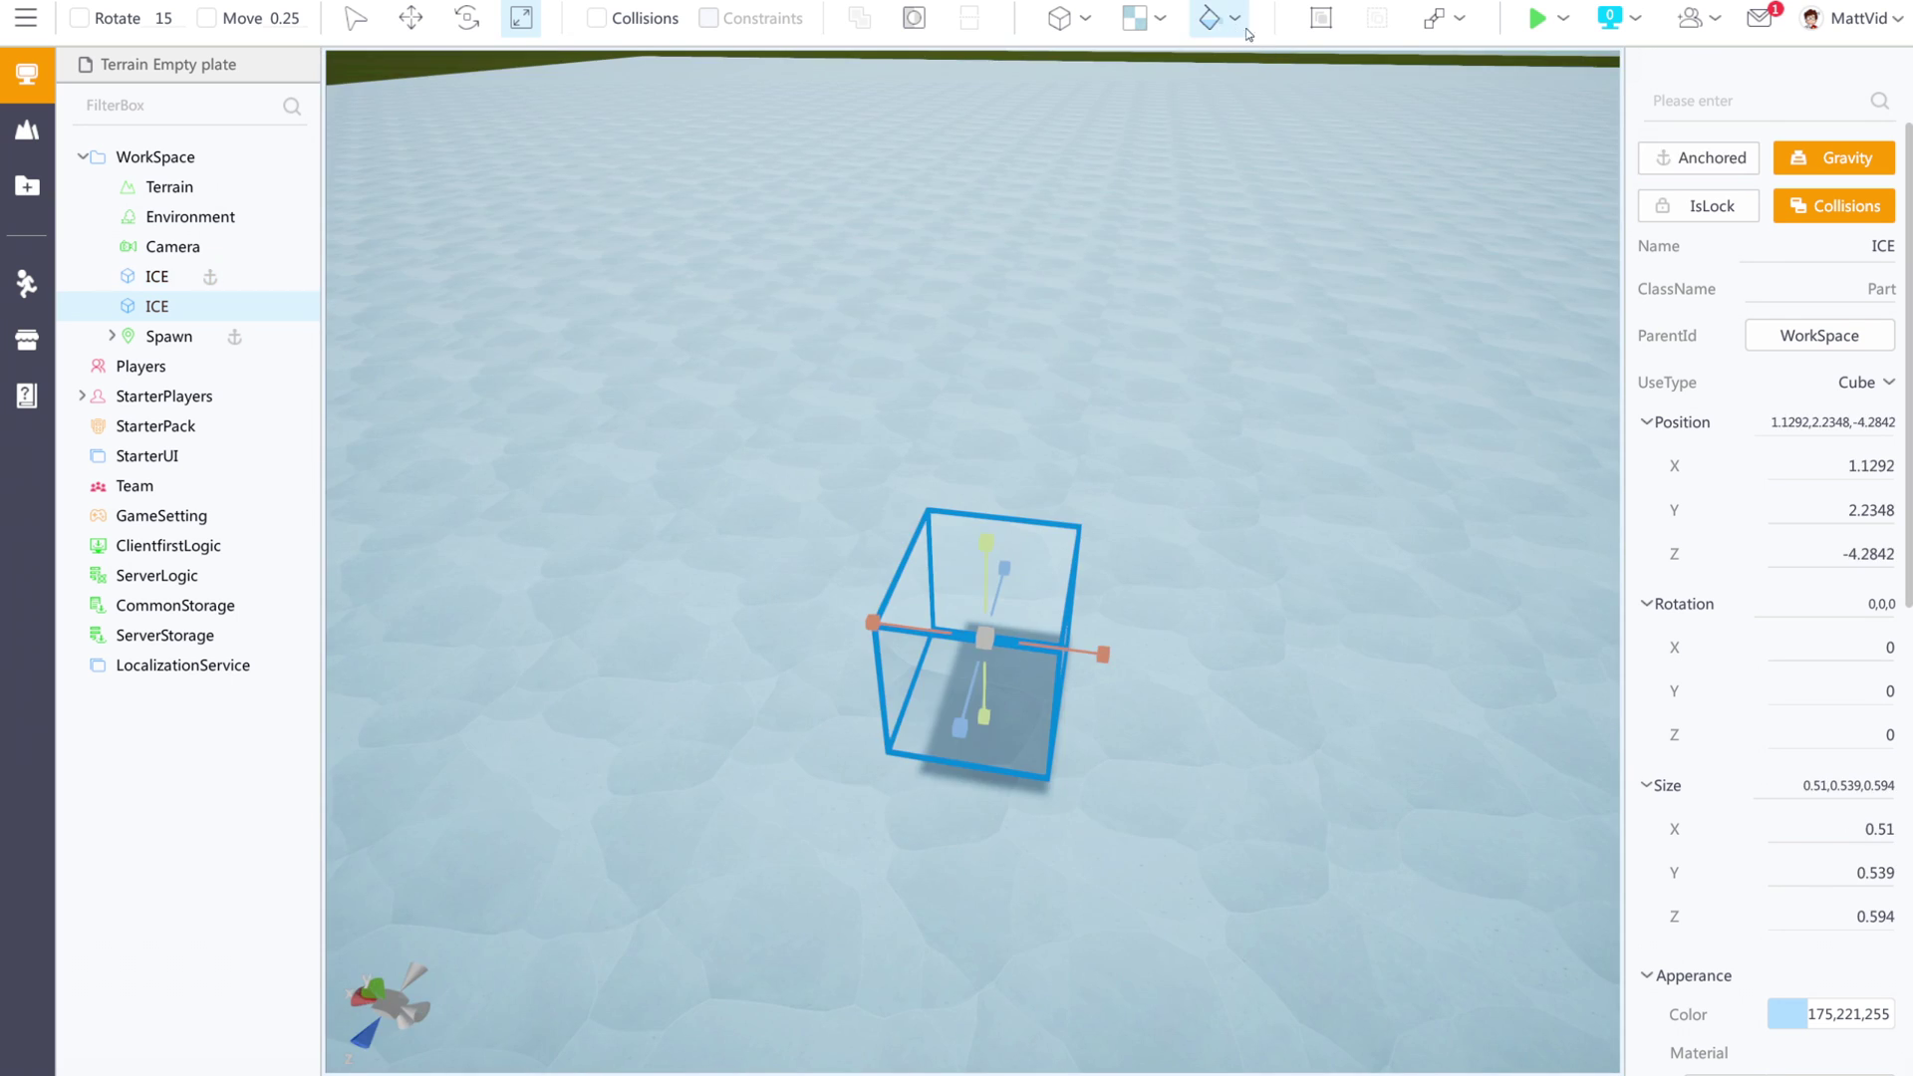
pyautogui.click(1238, 20)
pyautogui.click(1392, 163)
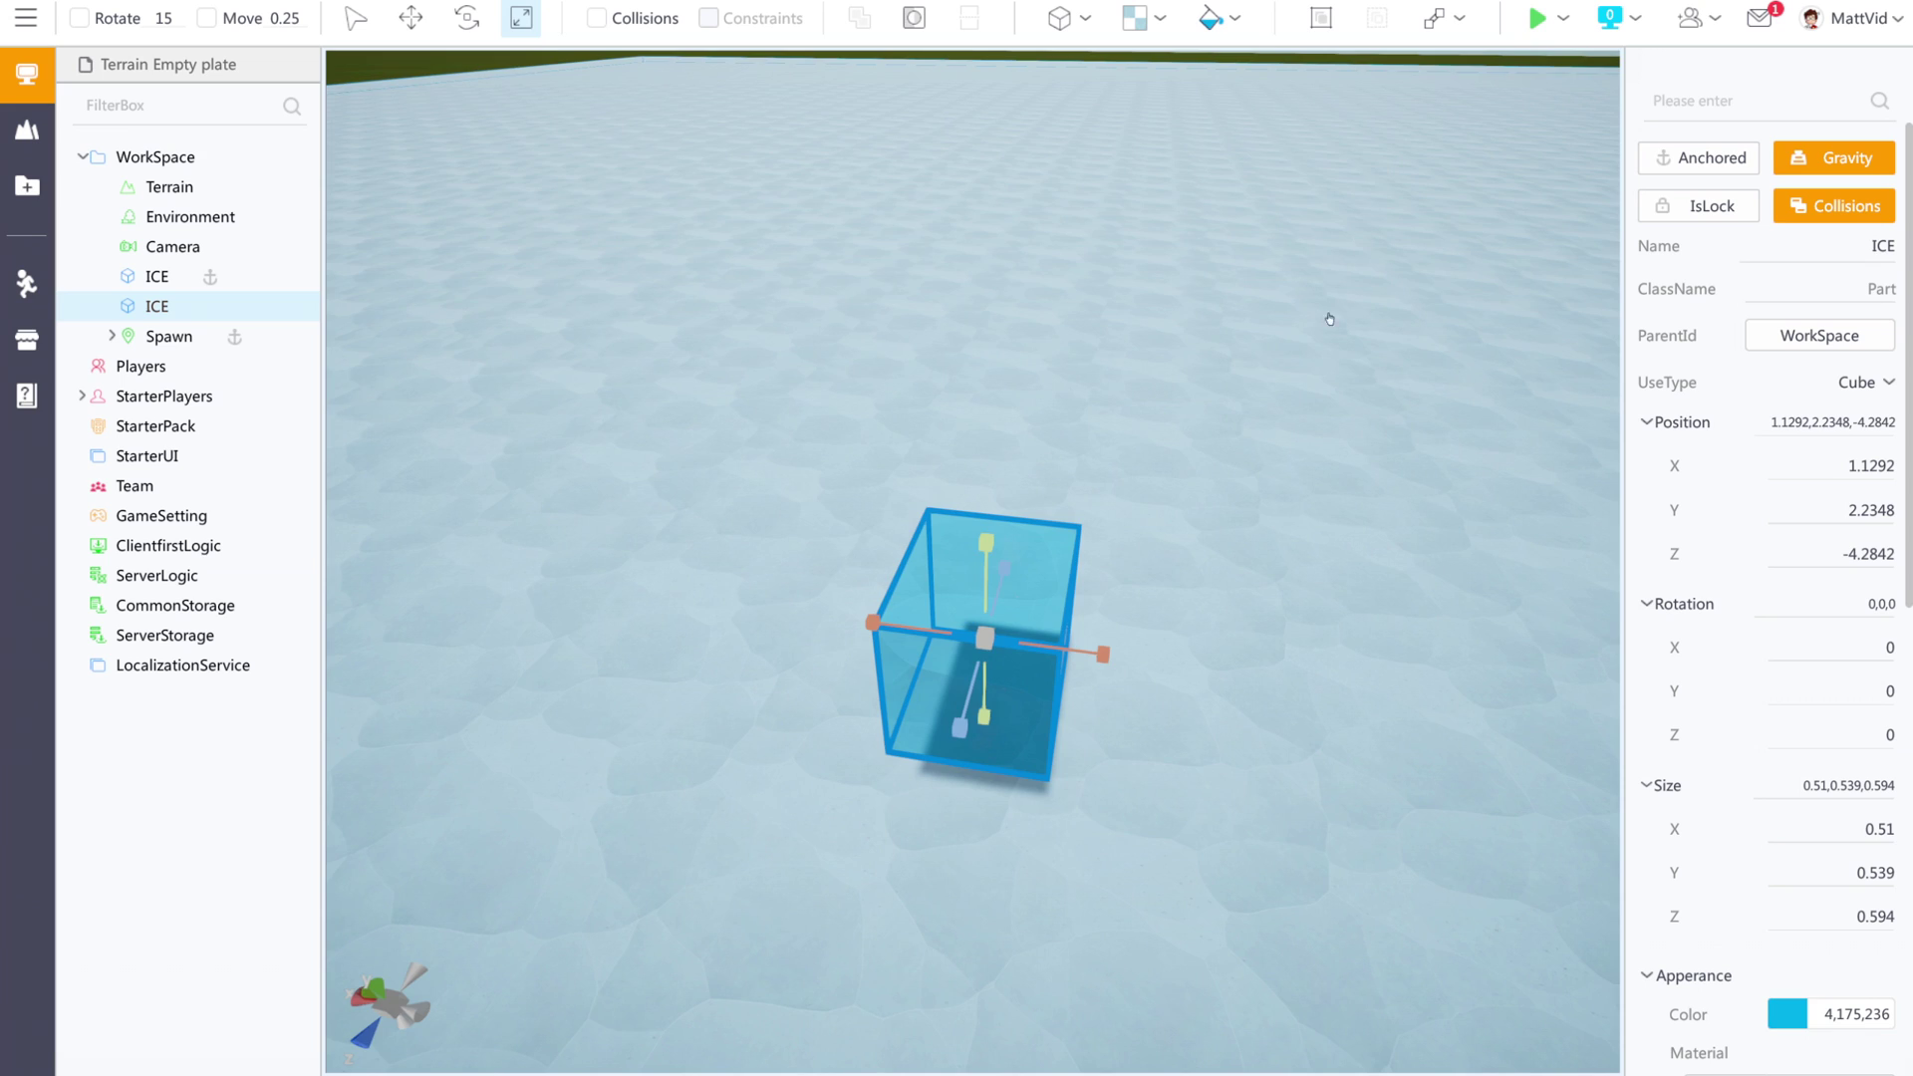
# Raise the blue cube to about Y 2.81 above the ice and review its properties.
pyautogui.moveTo(1219, 386); pyautogui.dragTo(1054, 377, button='right')
pyautogui.scroll(3, 1081, 361)
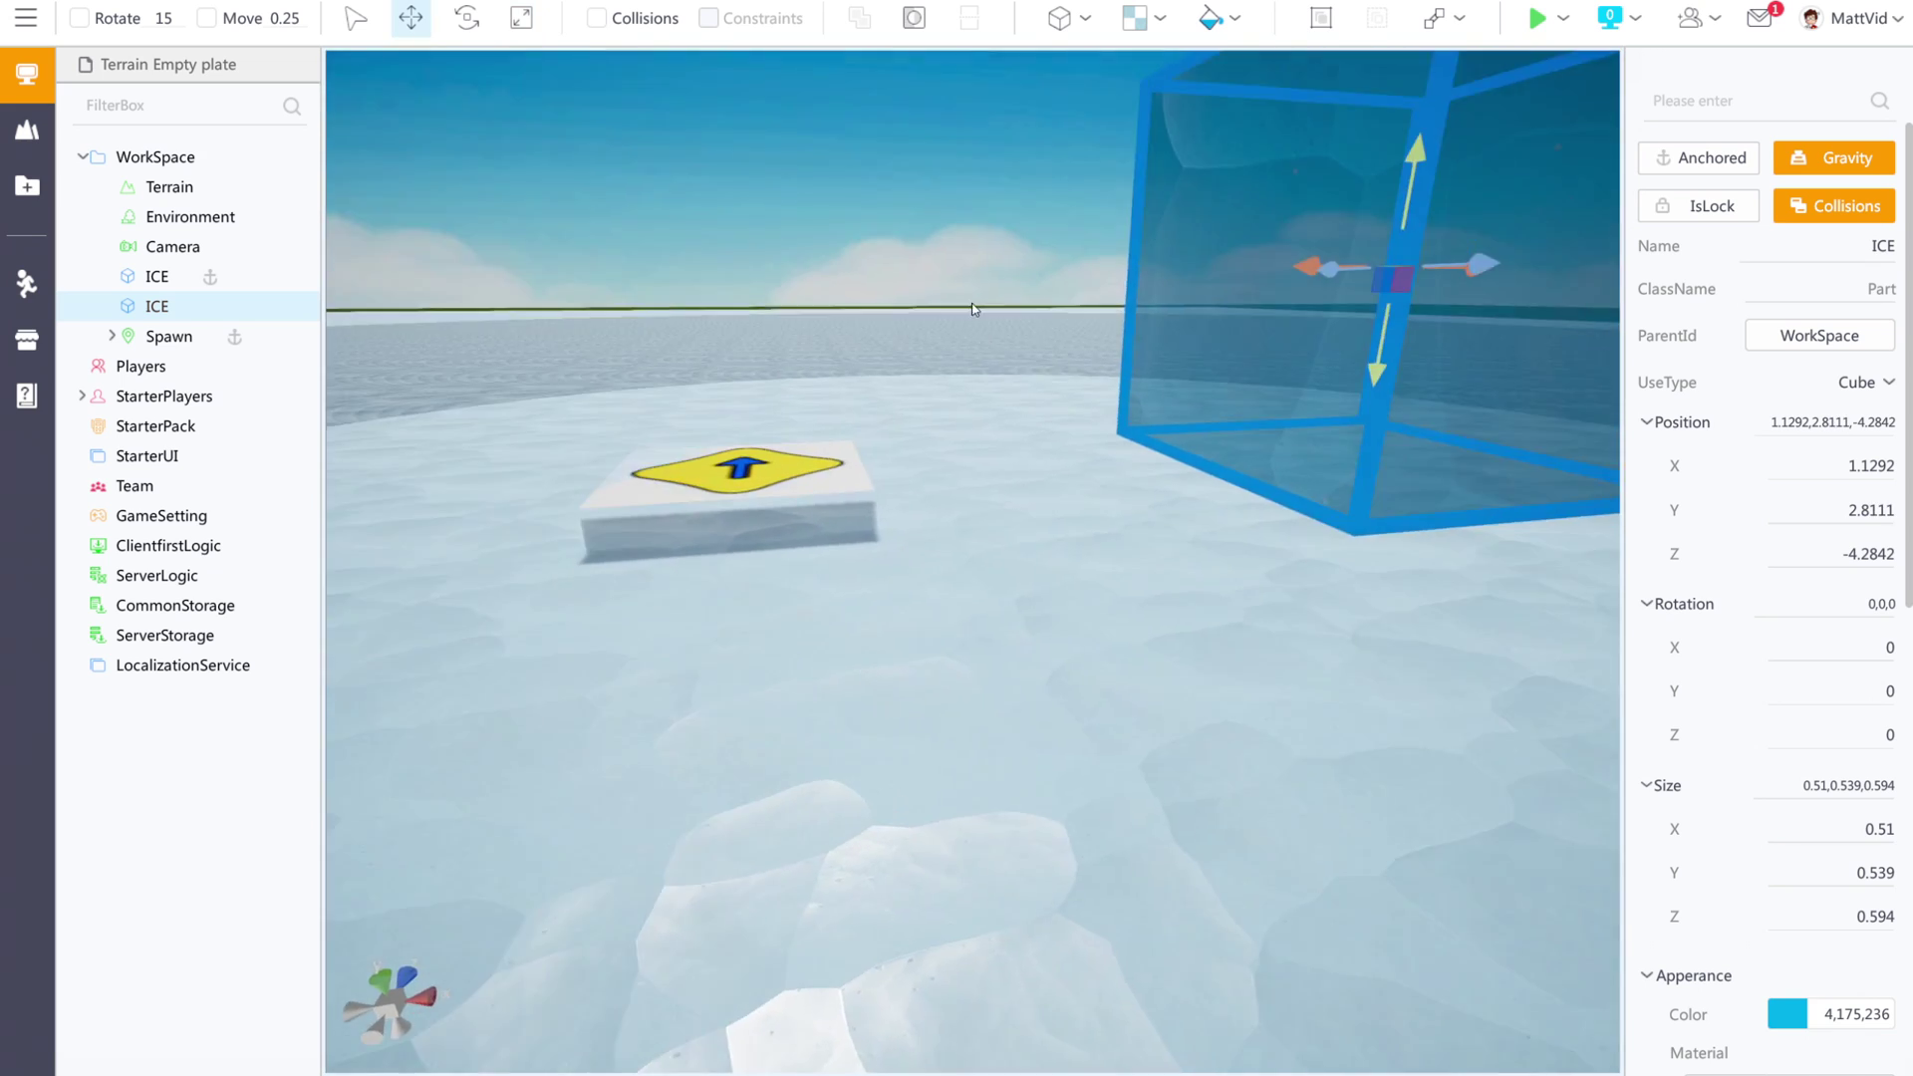
pyautogui.moveTo(973, 310)
pyautogui.mouseDown(button='right')
pyautogui.moveTo(966, 282)
pyautogui.moveTo(982, 299)
pyautogui.mouseUp(button='right')
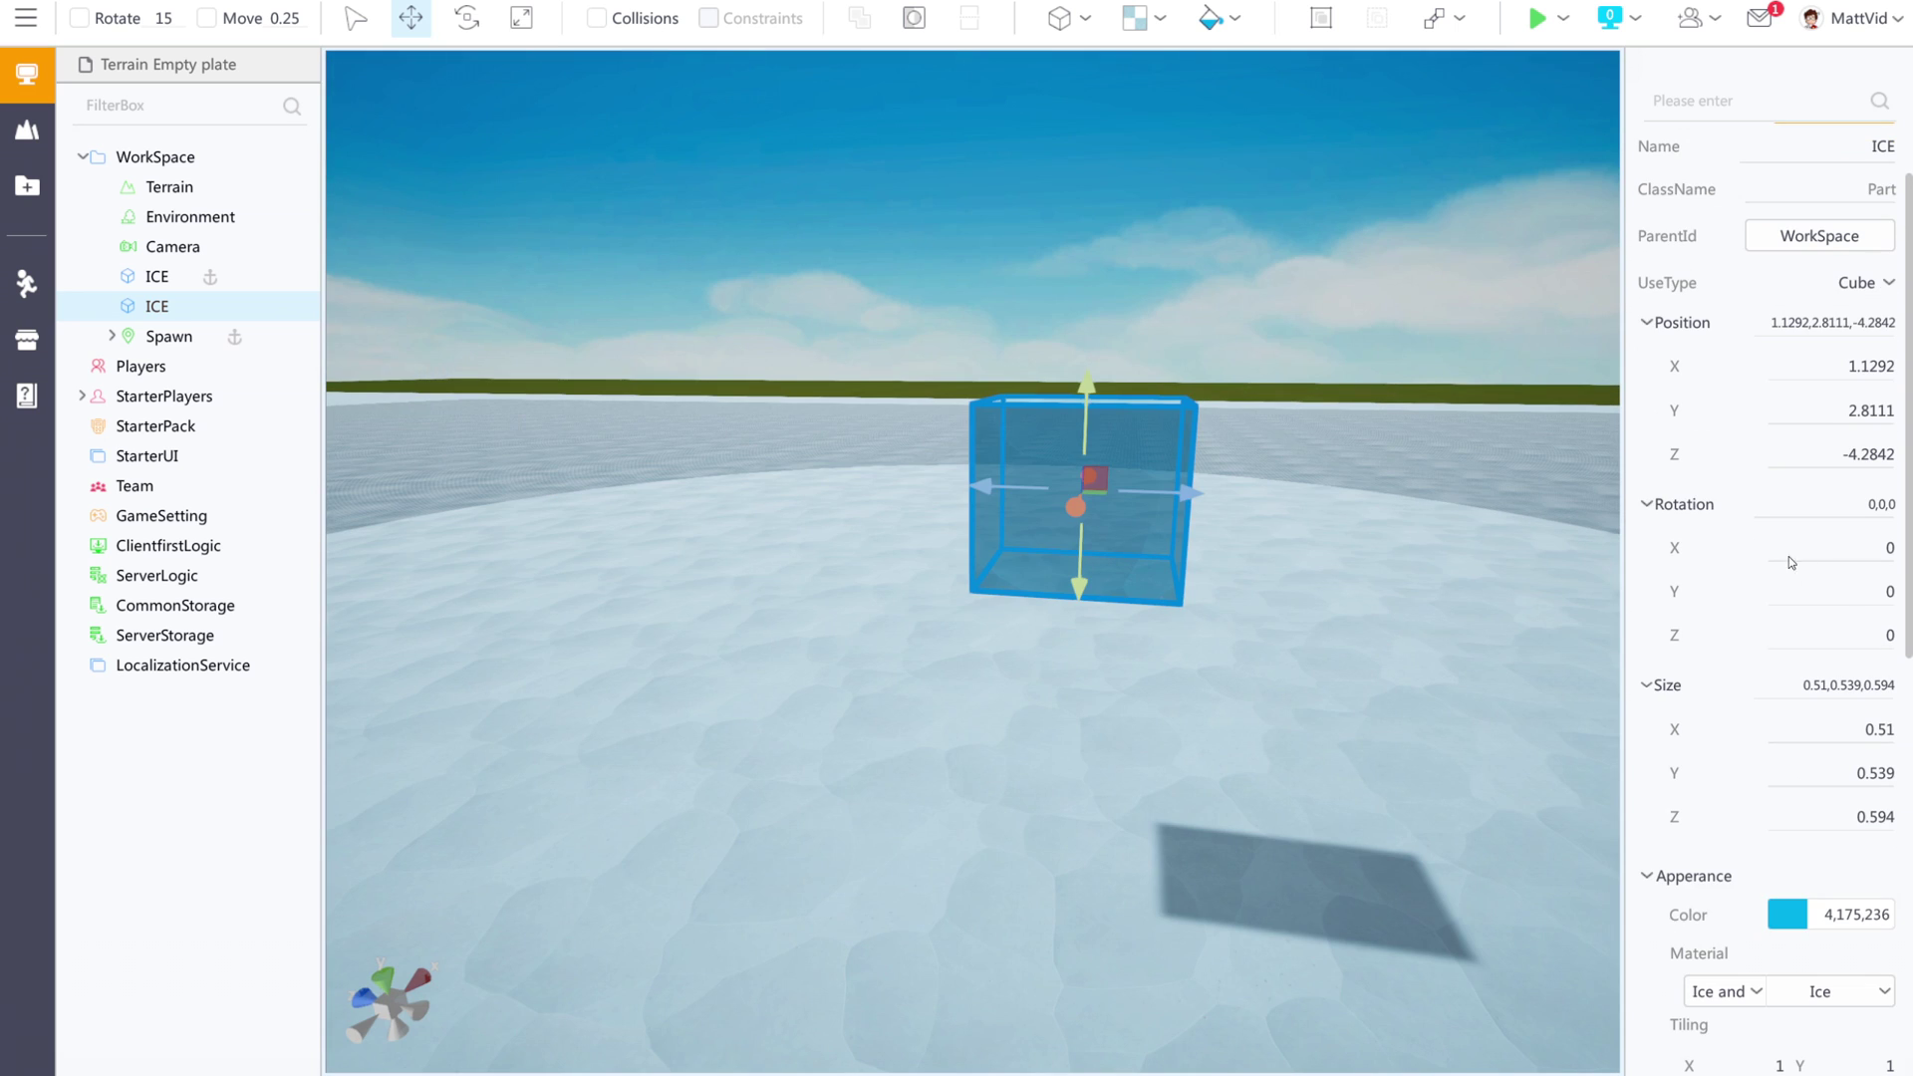
pyautogui.scroll(-1, 1867, 698)
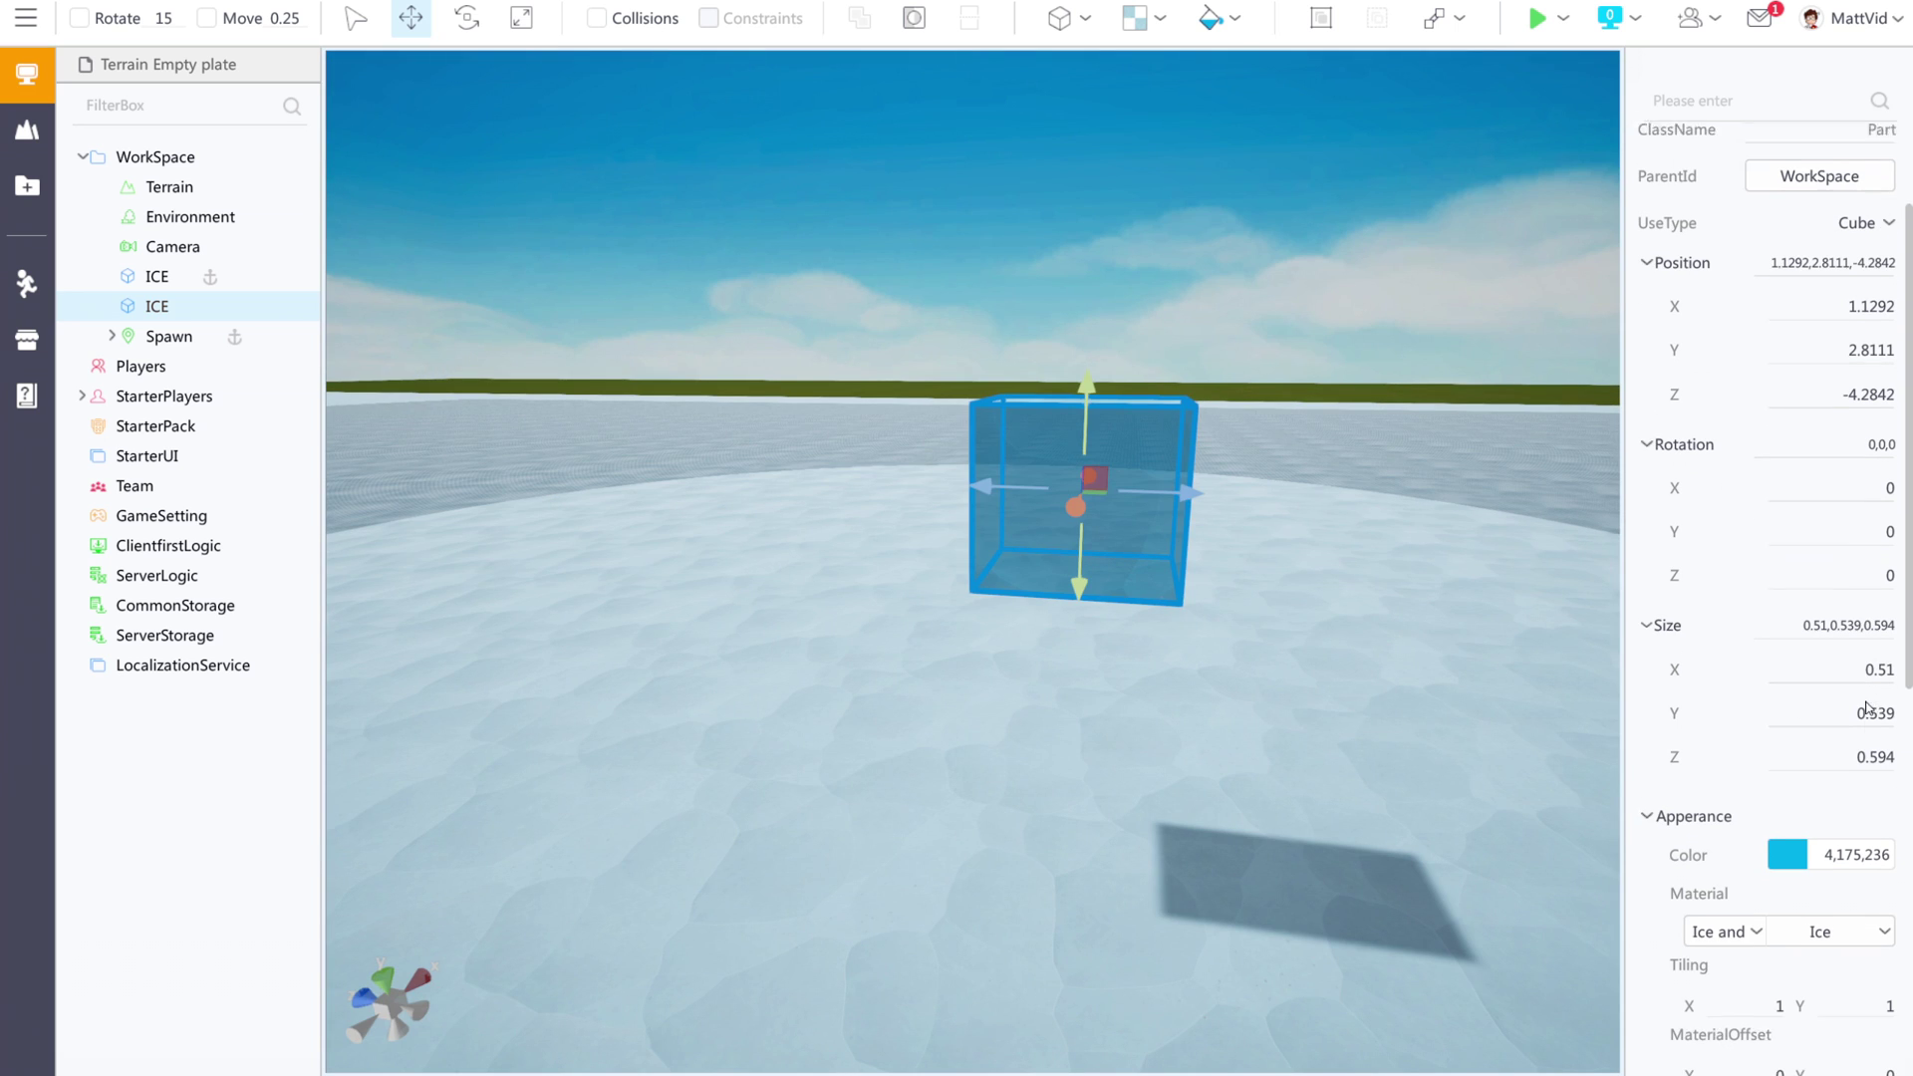
pyautogui.scroll(-1, 1866, 709)
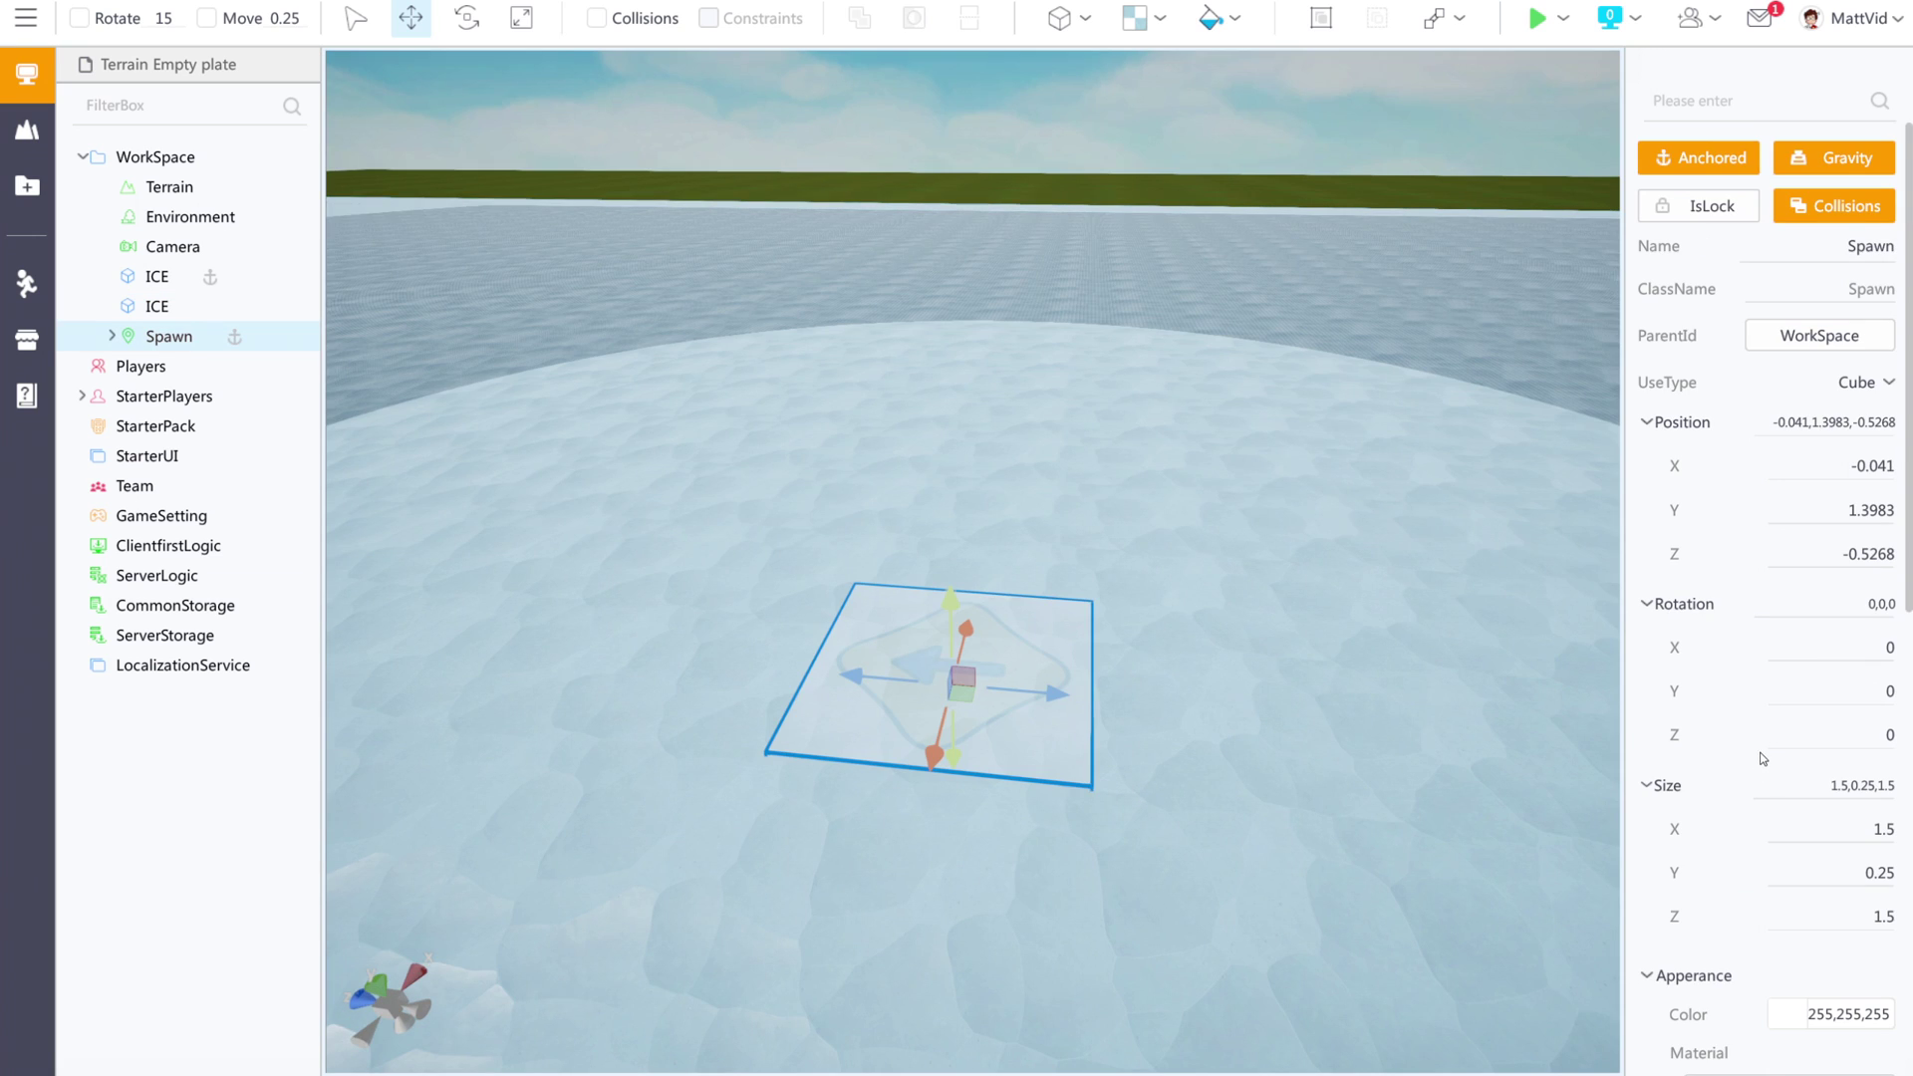
# Lower the spawn plate until it is hidden beneath the surface of the ice platform.
pyautogui.scroll(-5, 1762, 759)
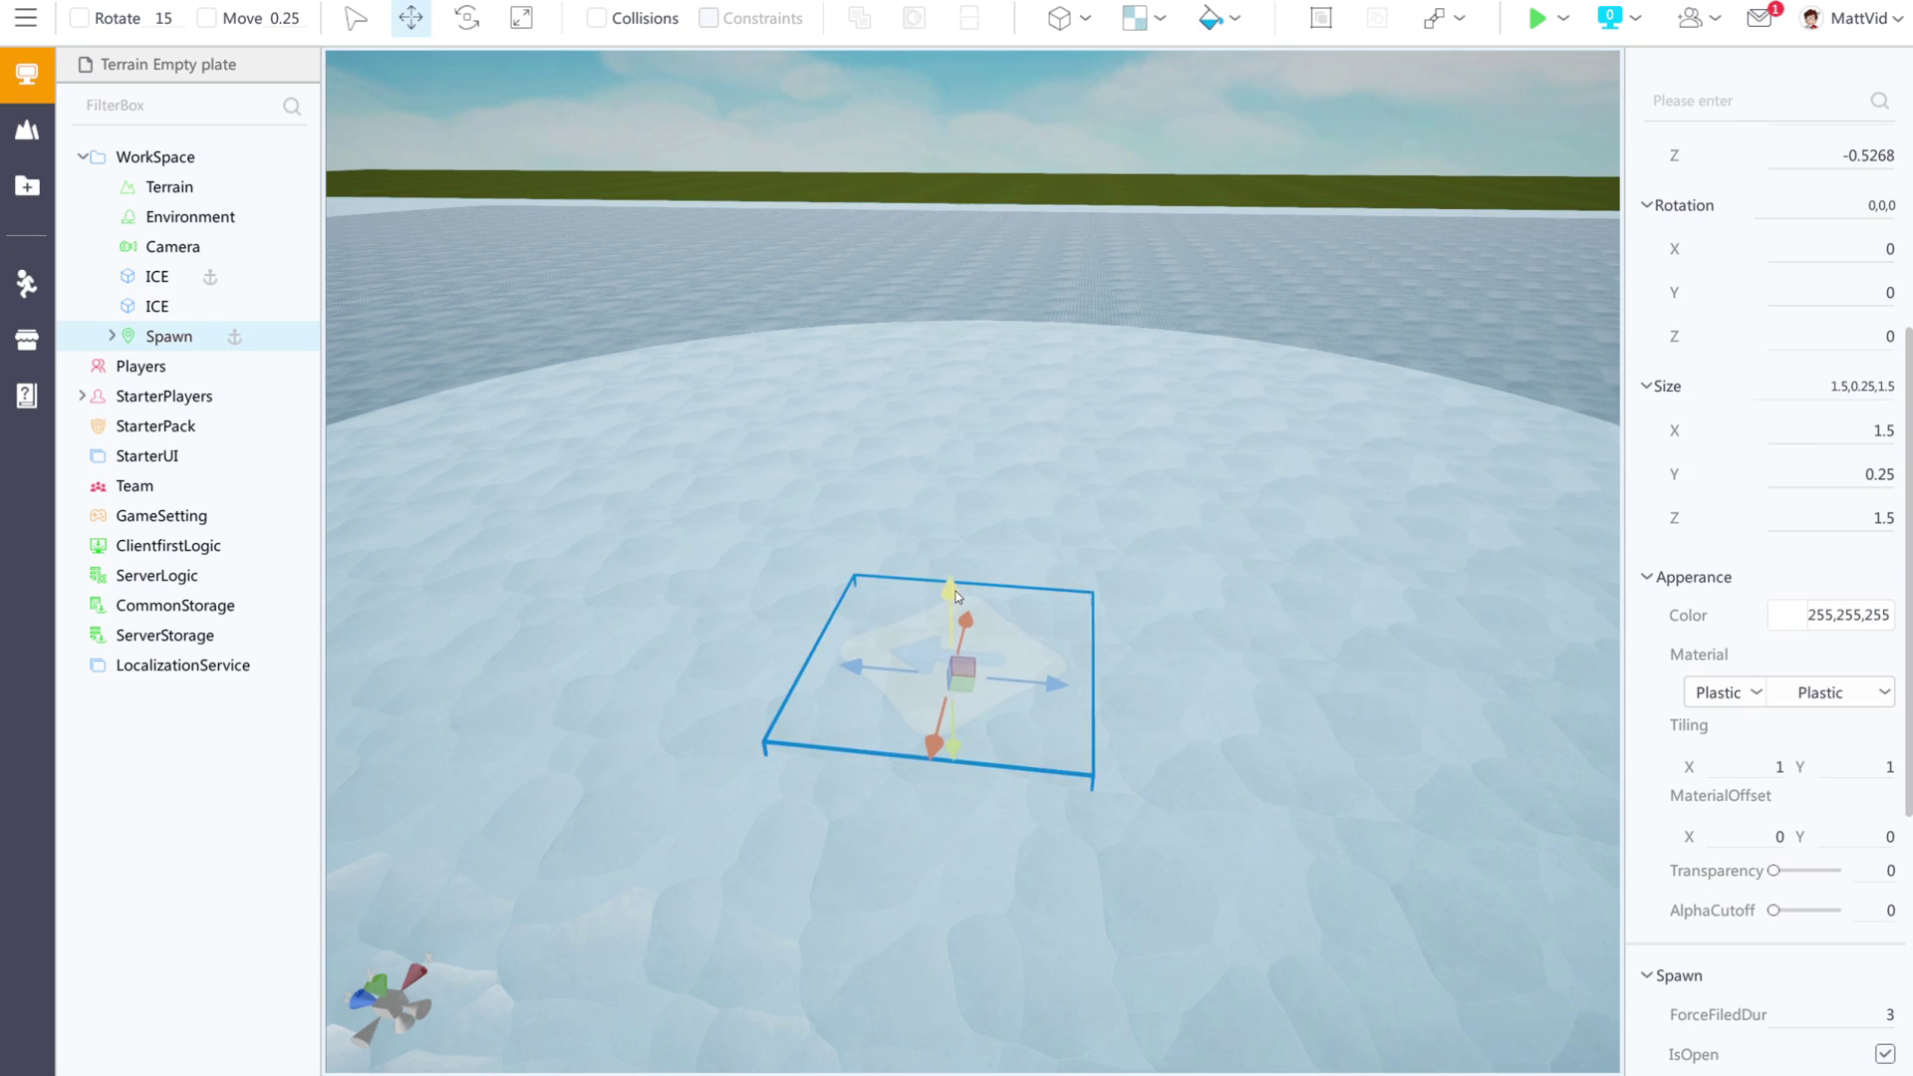
pyautogui.moveTo(955, 590); pyautogui.dragTo(966, 643)
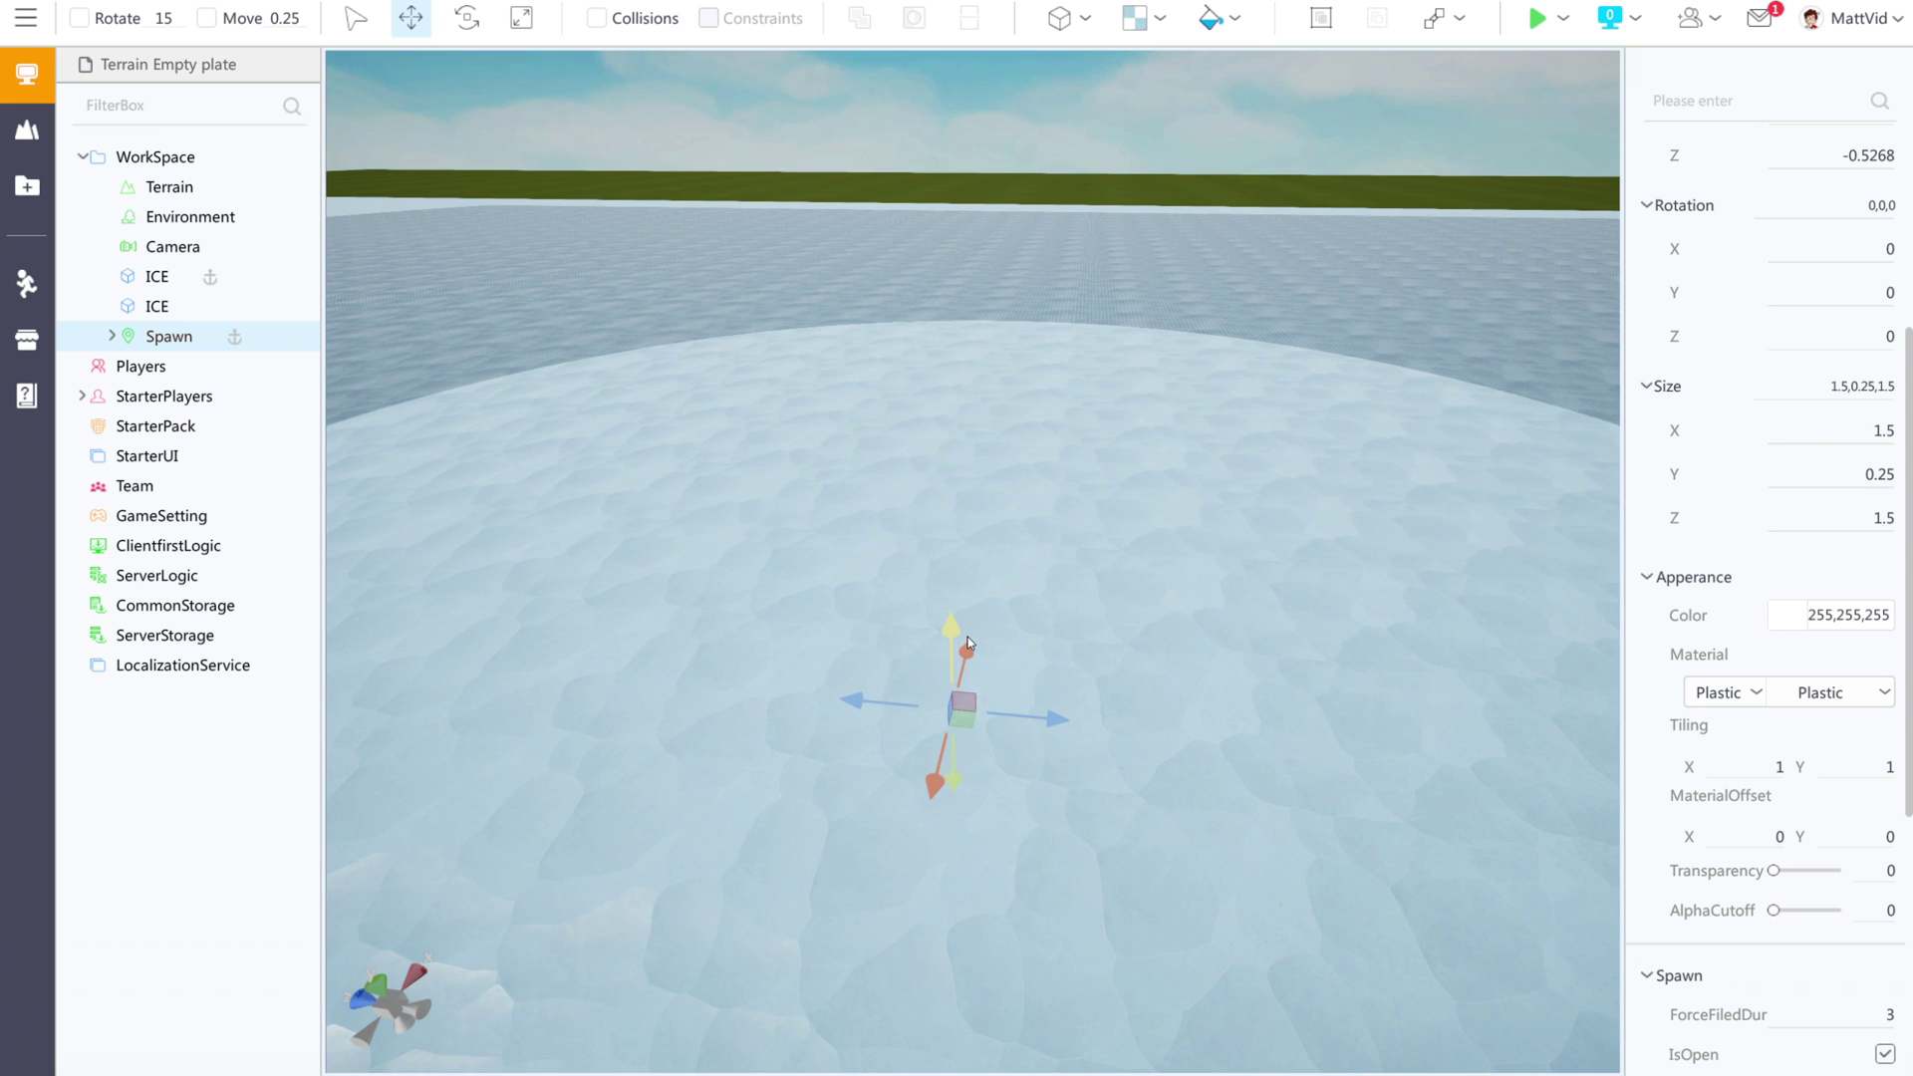
pyautogui.moveTo(1094, 617); pyautogui.dragTo(1068, 624, button='right')
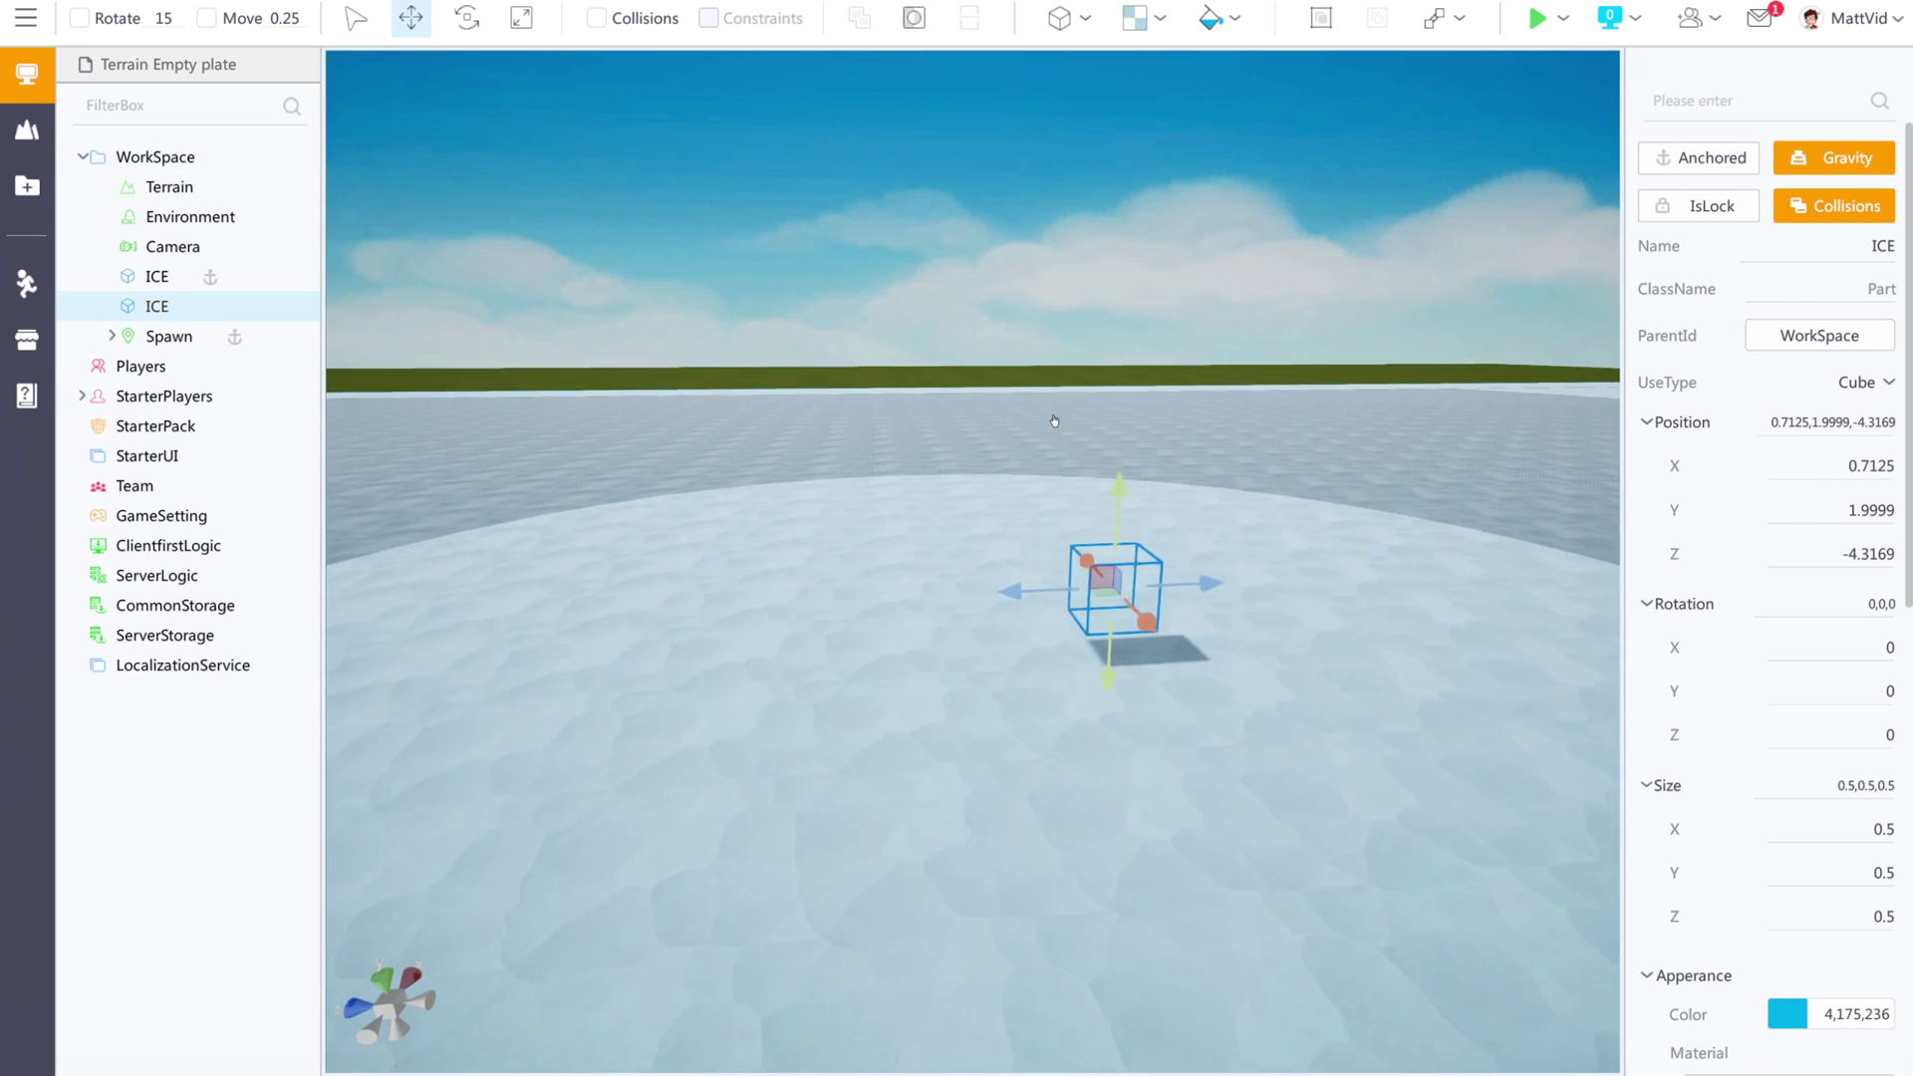
# Start a play test and run the avatar over the ice to push the blue cube around.
pyautogui.moveTo(898, 410)
pyautogui.mouseDown(button='right')
pyautogui.moveTo(864, 390)
pyautogui.moveTo(929, 441)
pyautogui.moveTo(896, 426)
pyautogui.mouseUp(button='right')
pyautogui.press('w')
pyautogui.moveTo(1140, 309); pyautogui.dragTo(996, 324, button='right')
pyautogui.press('d')
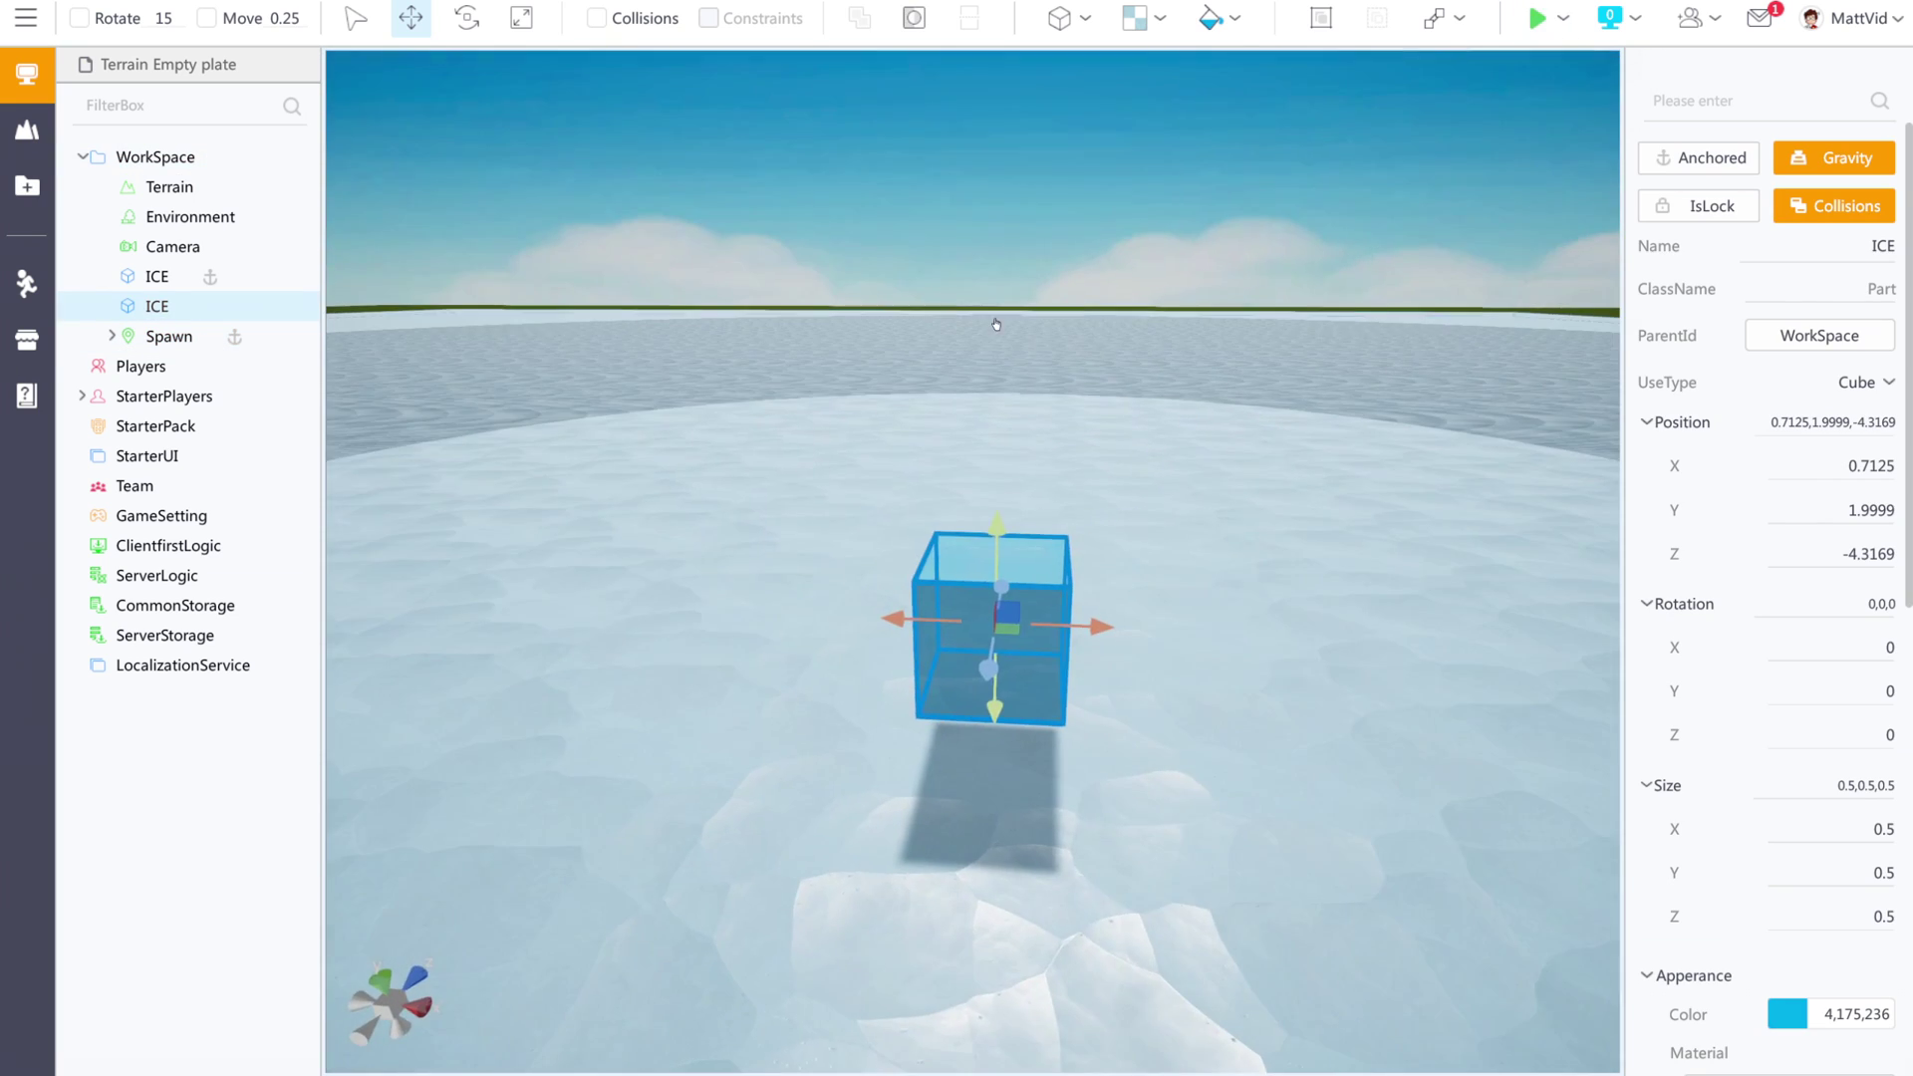
pyautogui.click(1537, 20)
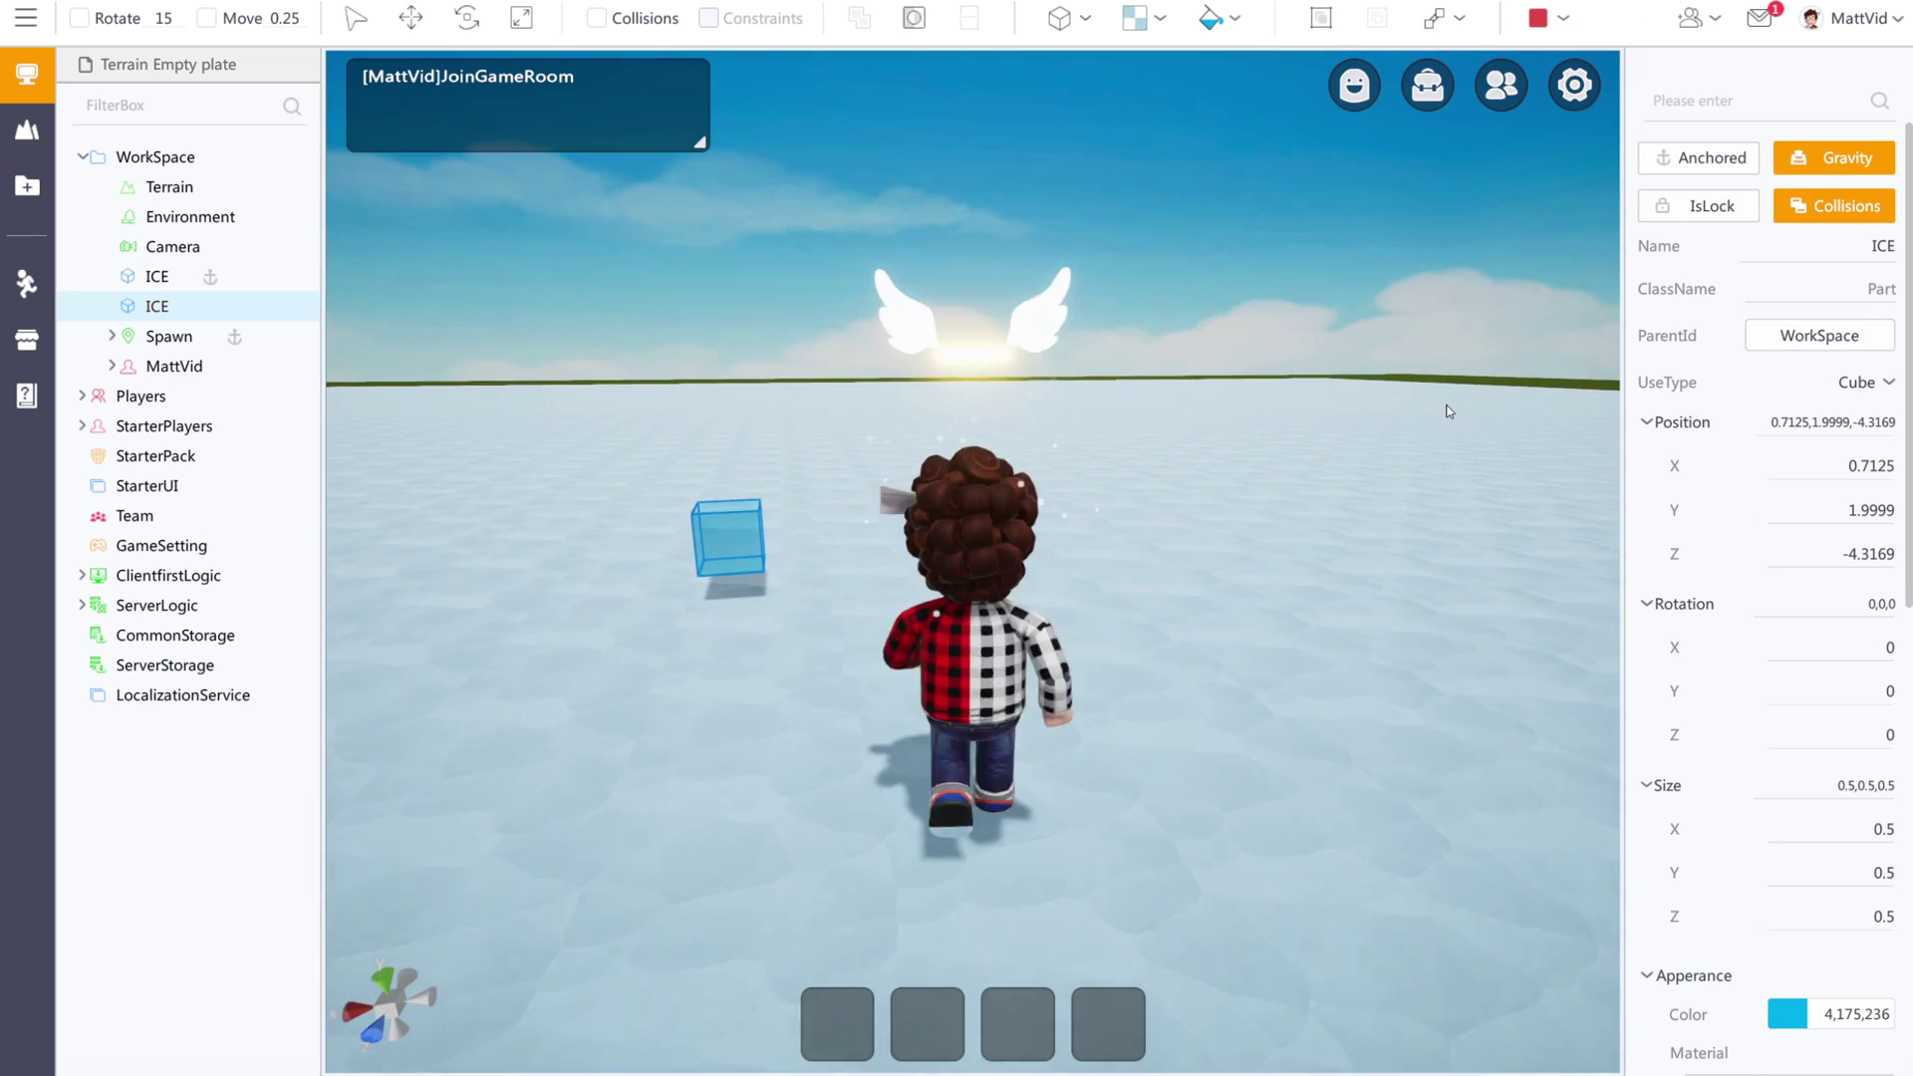
pyautogui.press('w')
pyautogui.moveTo(1377, 412); pyautogui.dragTo(702, 379, button='right')
pyautogui.press('d')
pyautogui.press('a')
pyautogui.press('w')
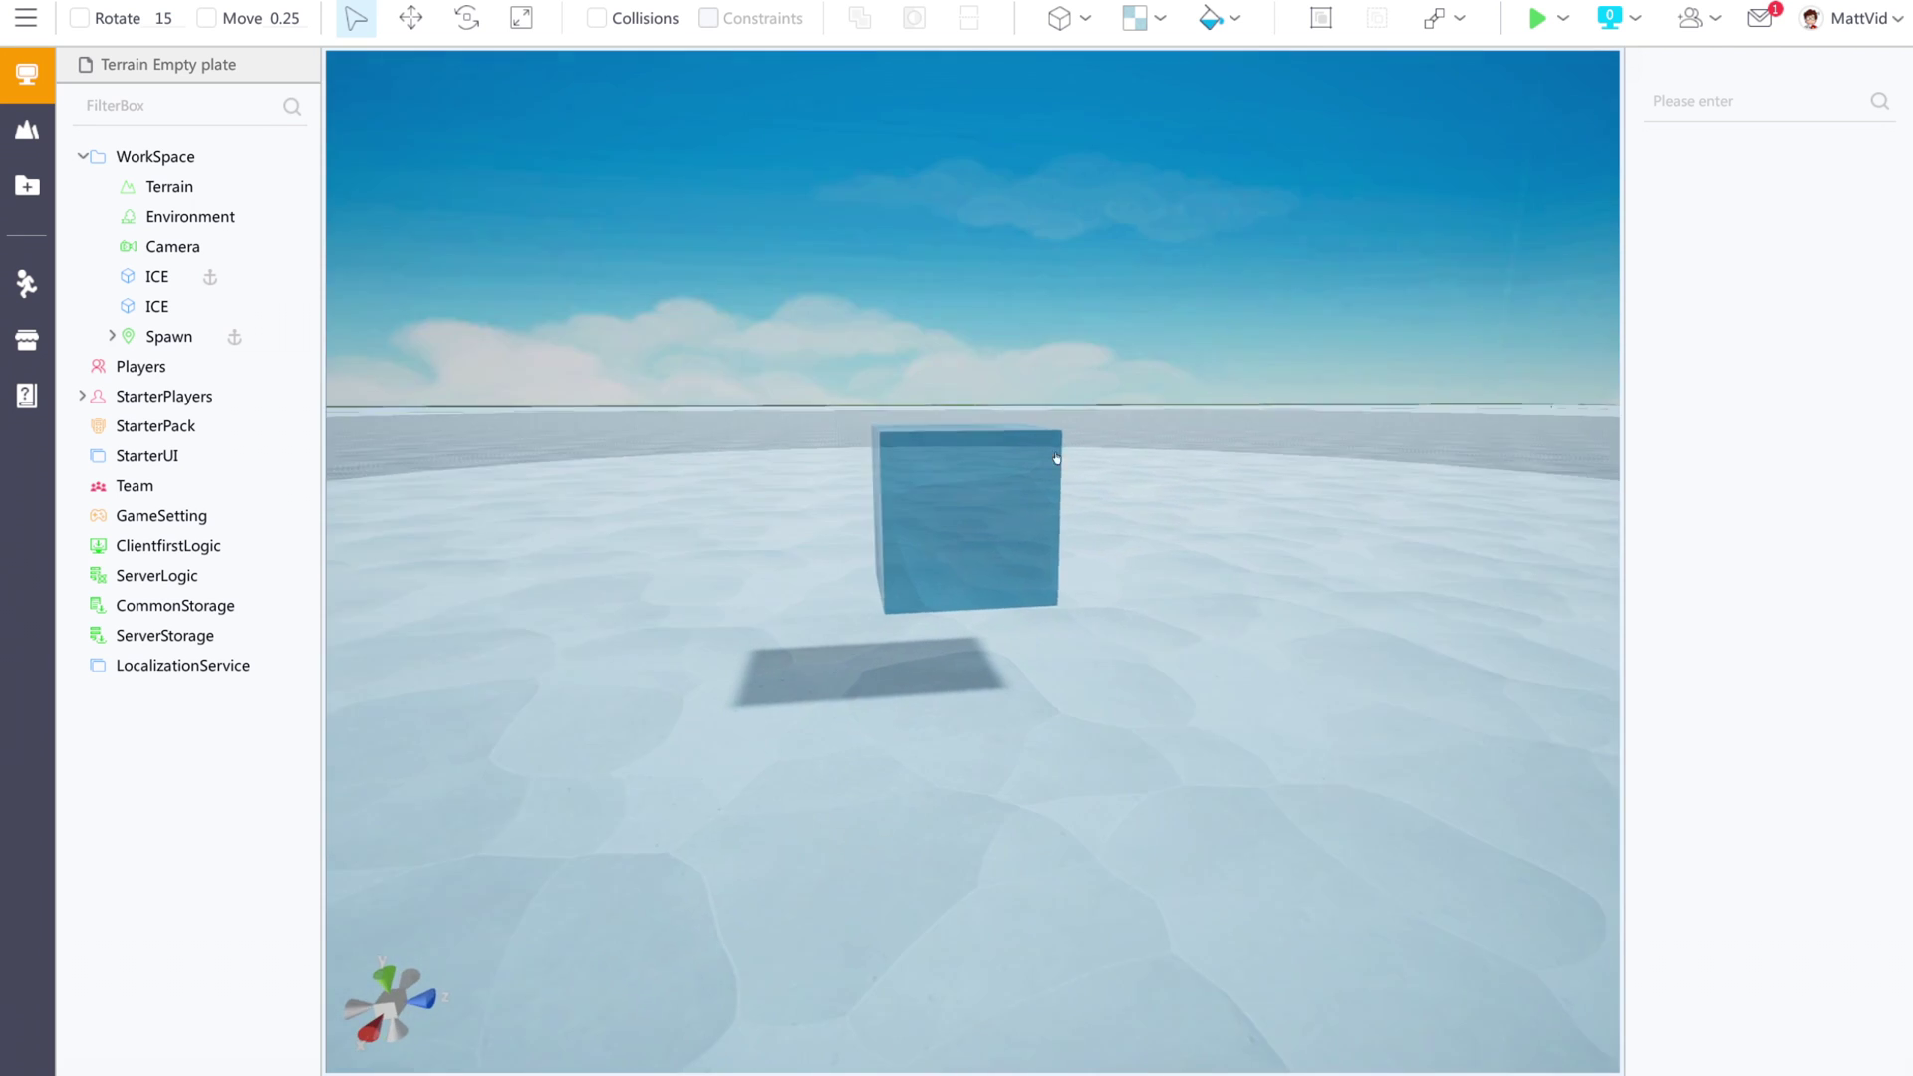
# Set the blue ICE cube's custom physics friction to 0.0001.
pyautogui.press('w')
pyautogui.moveTo(1055, 461); pyautogui.dragTo(1140, 557, button='right')
pyautogui.press('s')
pyautogui.click(977, 555)
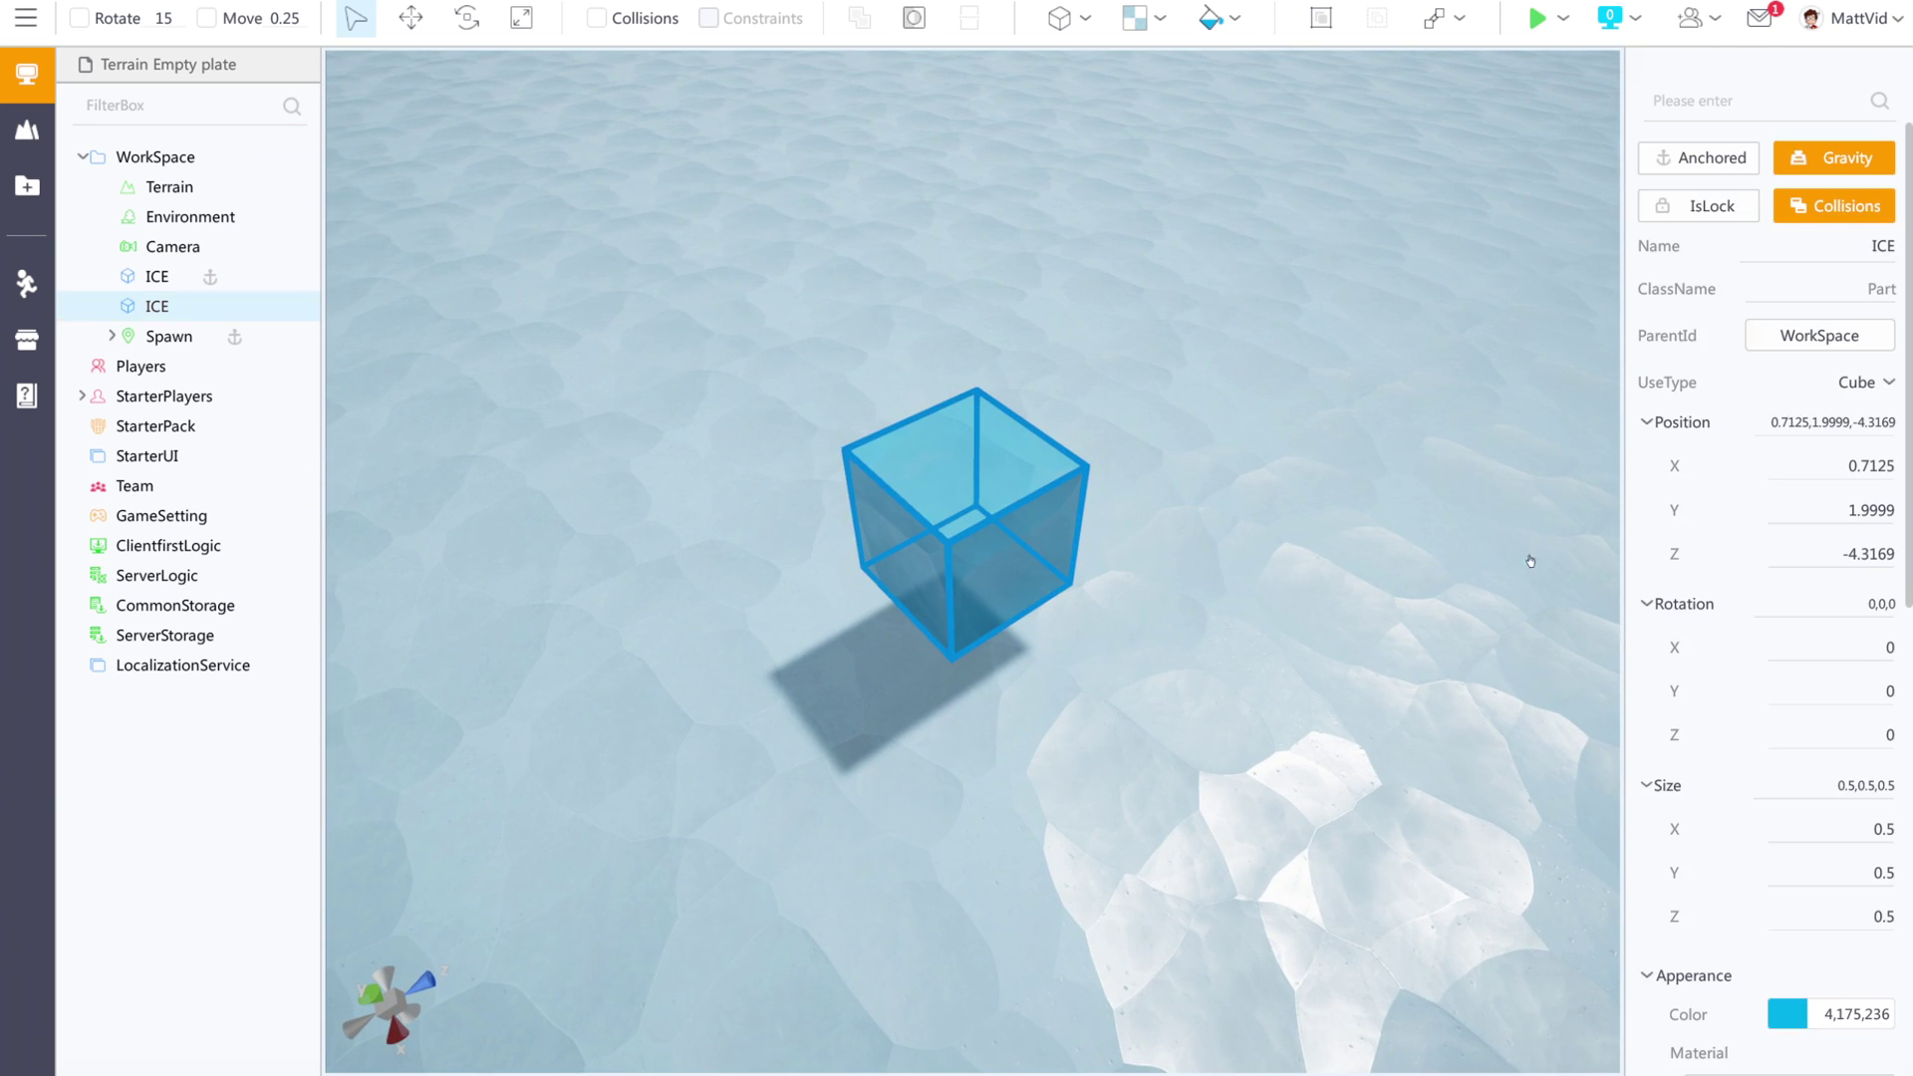
pyautogui.scroll(-10, 1805, 592)
pyautogui.click(1888, 927)
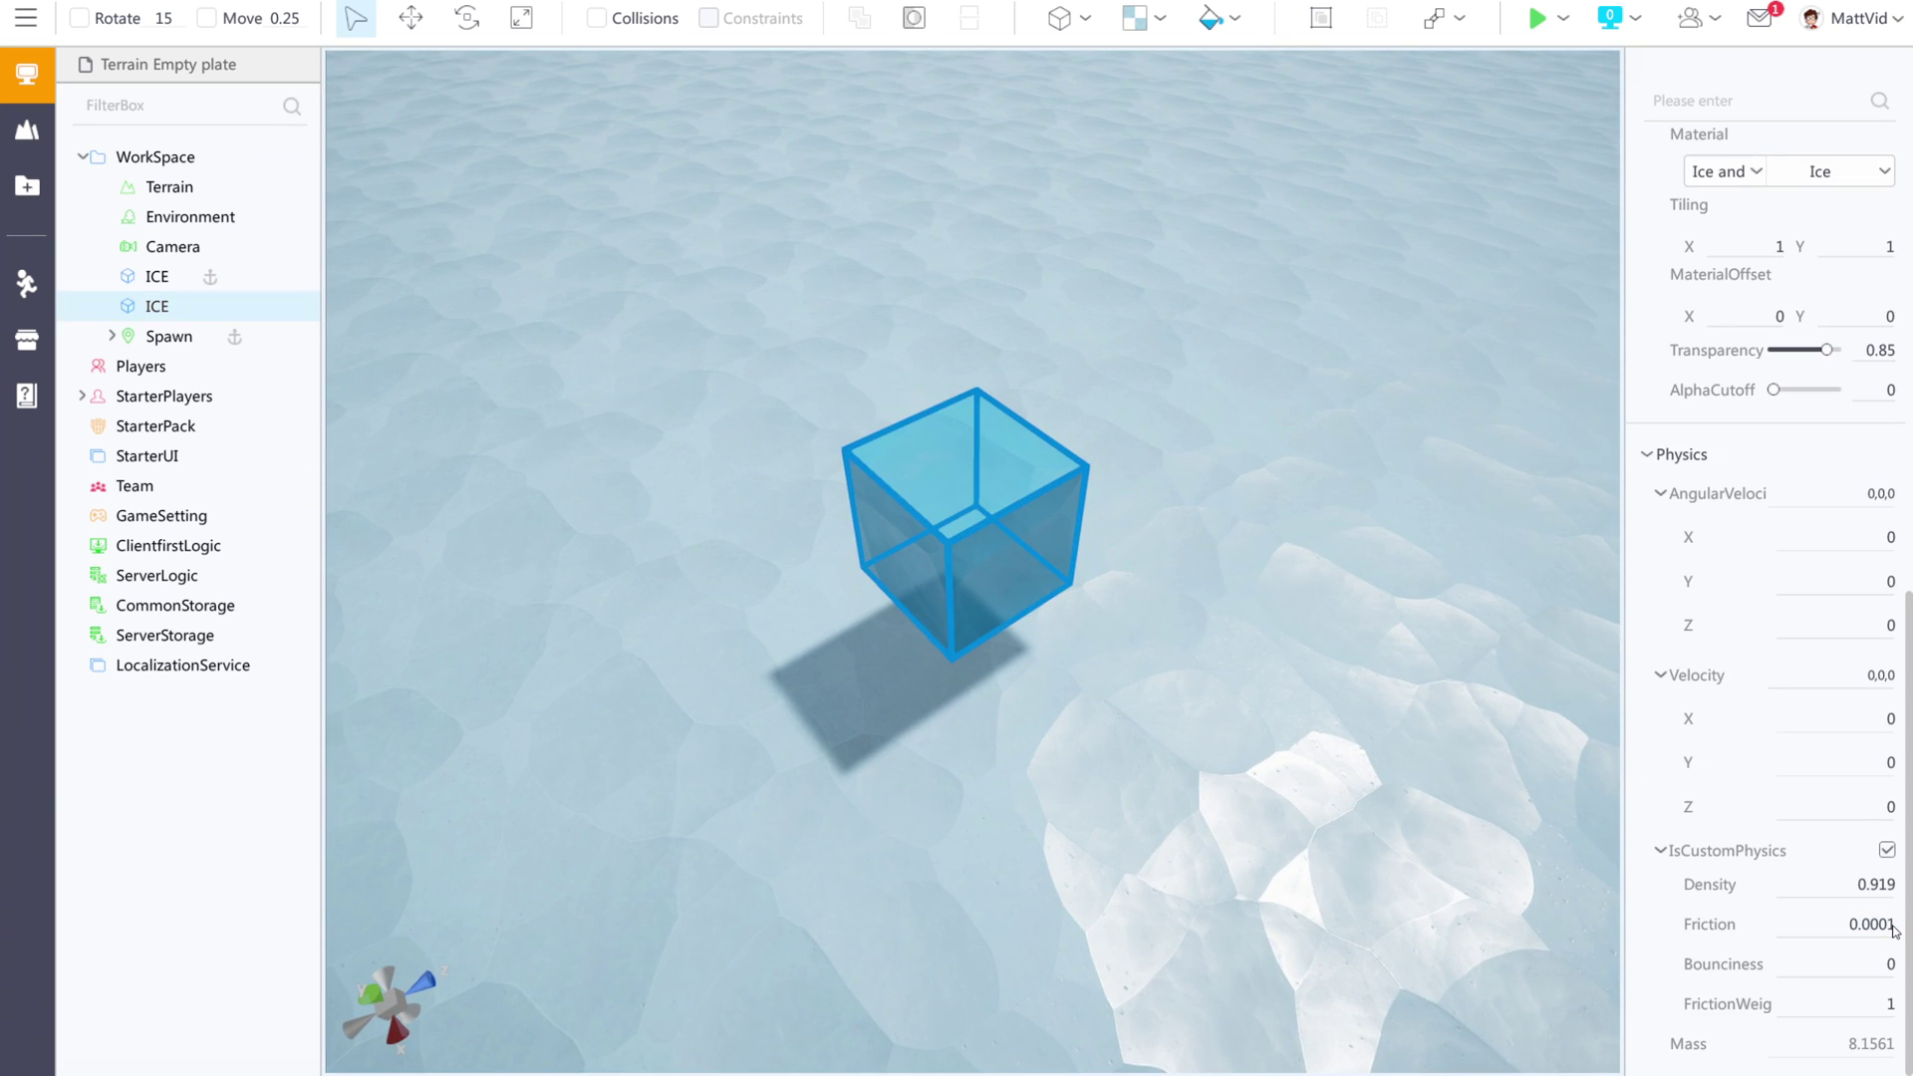
# Play-test the cube's new friction by running the avatar into it on the ice.
pyautogui.press('w')
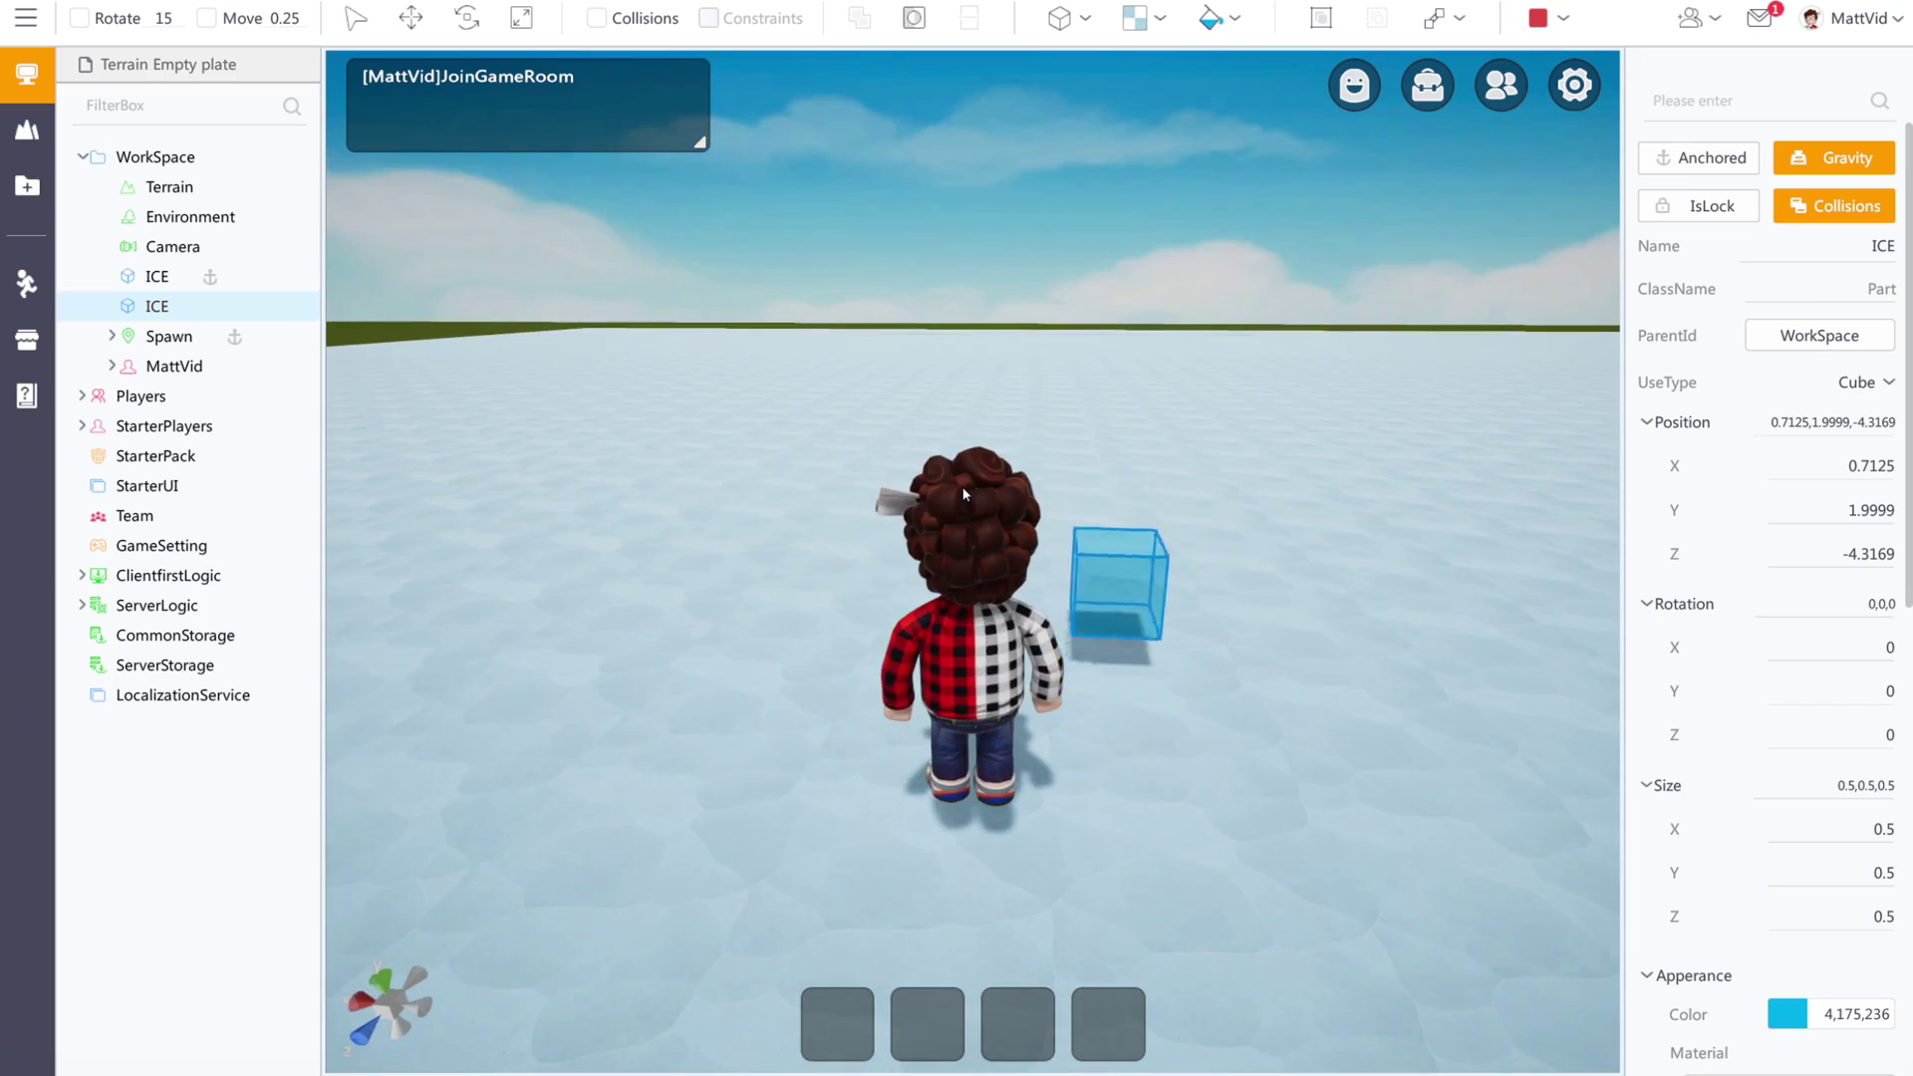
pyautogui.press('w')
pyautogui.moveTo(962, 494); pyautogui.dragTo(1116, 536, button='right')
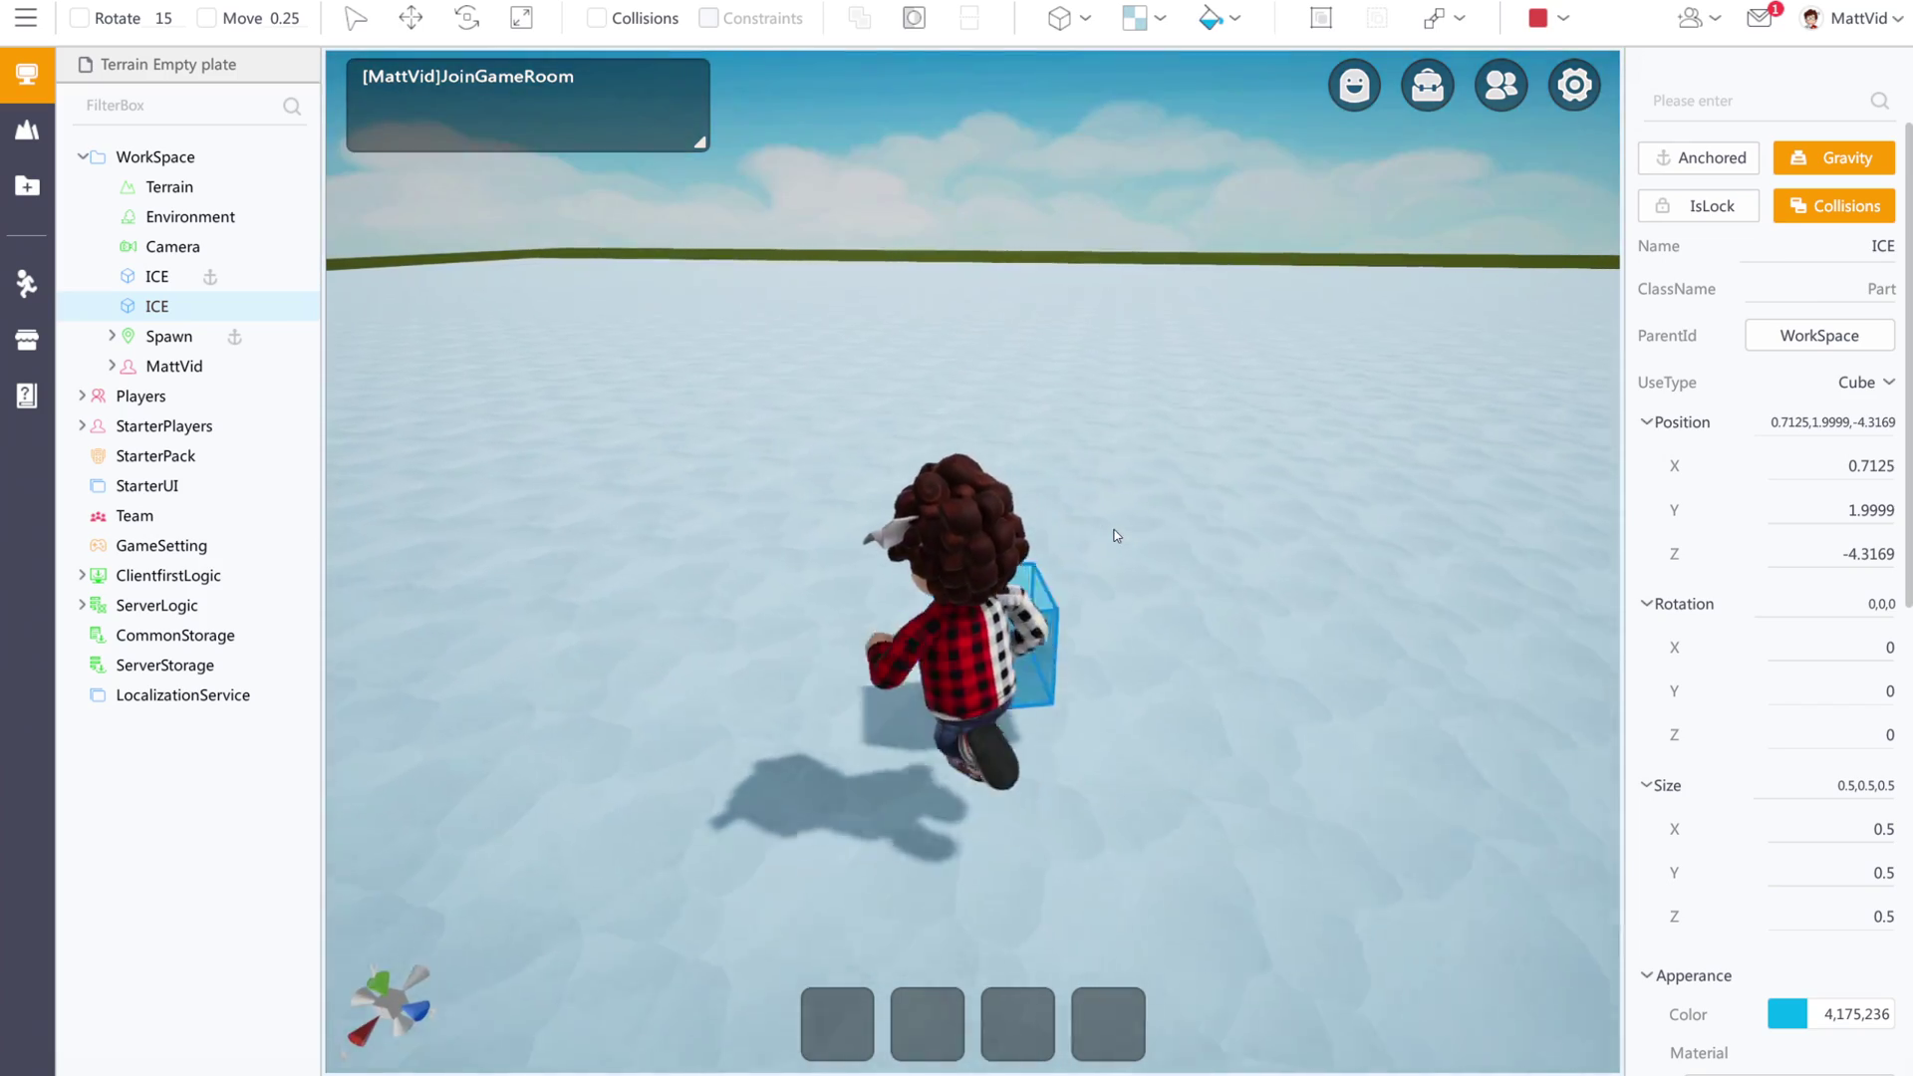
# Set the blue cube's density to 24.919 and friction to 0.001, and try pushing it in the play test.
pyautogui.scroll(-10, 1736, 886)
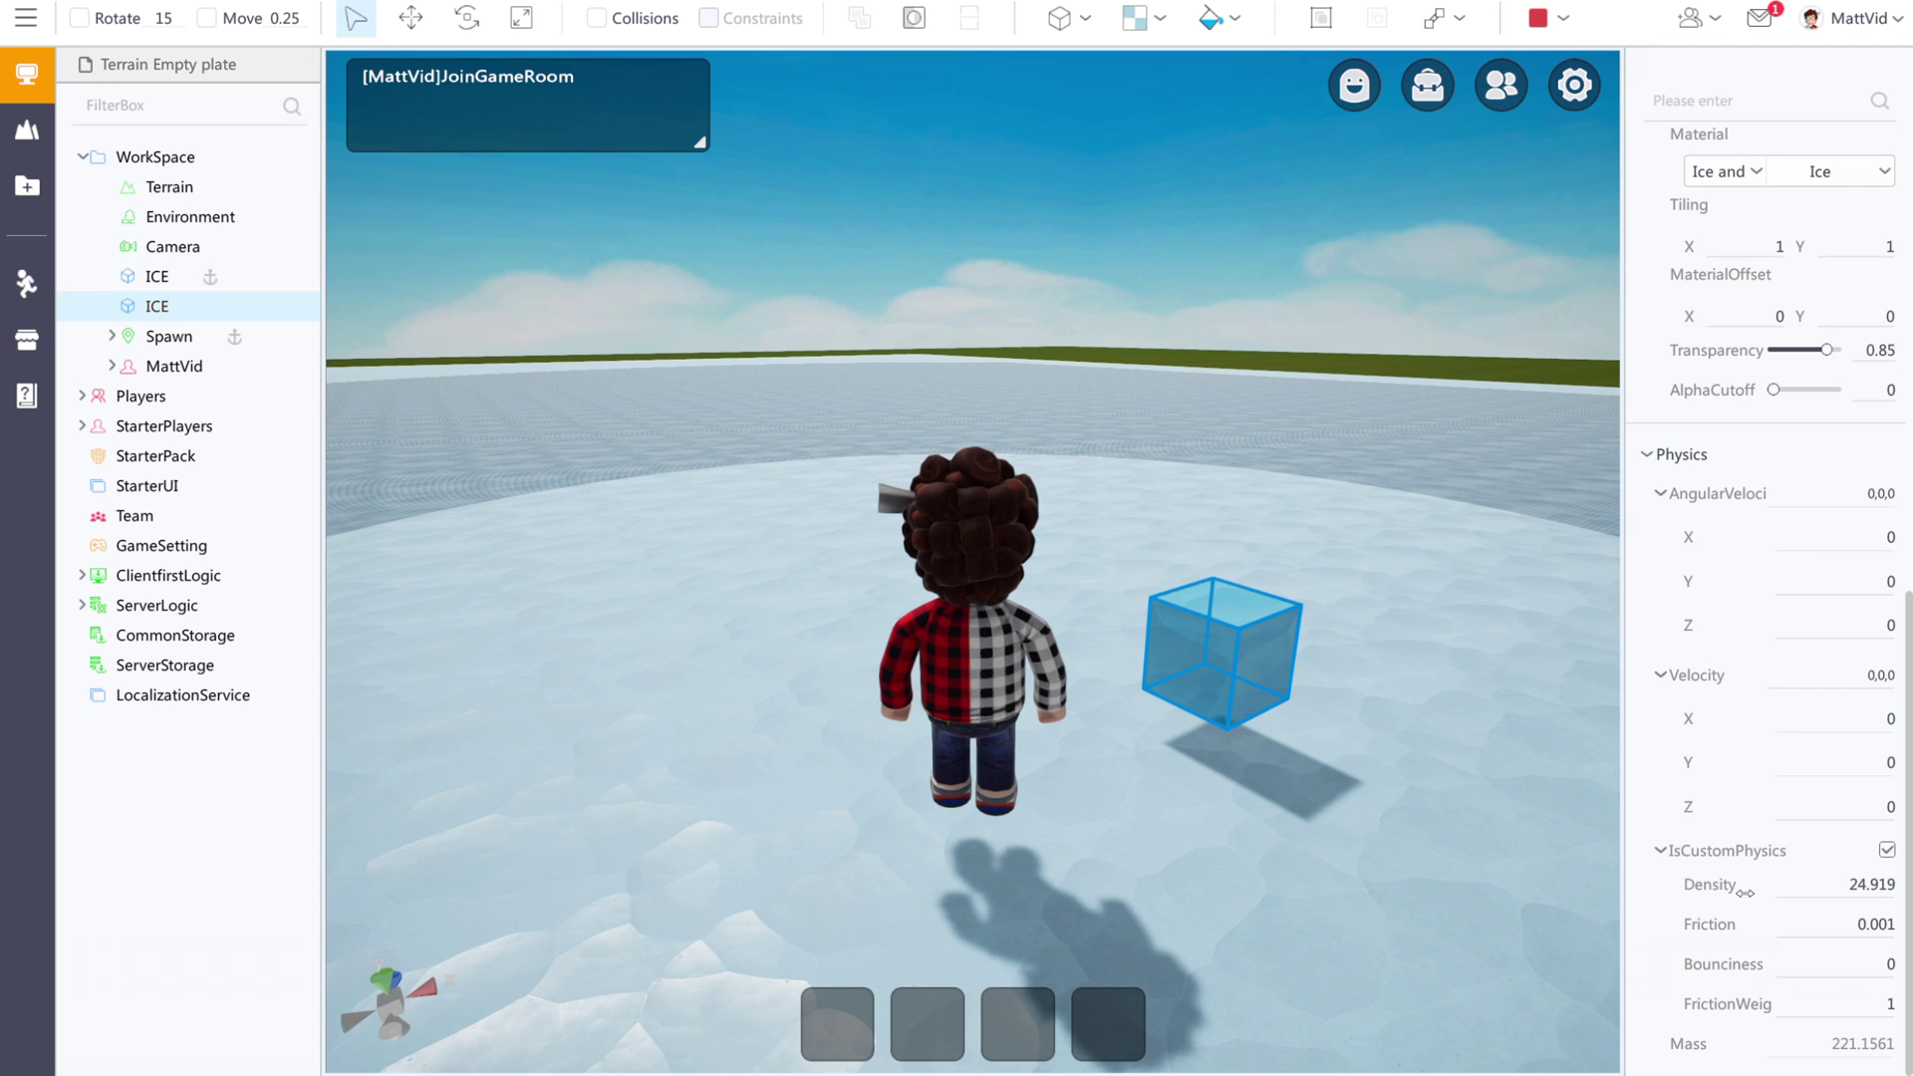
pyautogui.press('w')
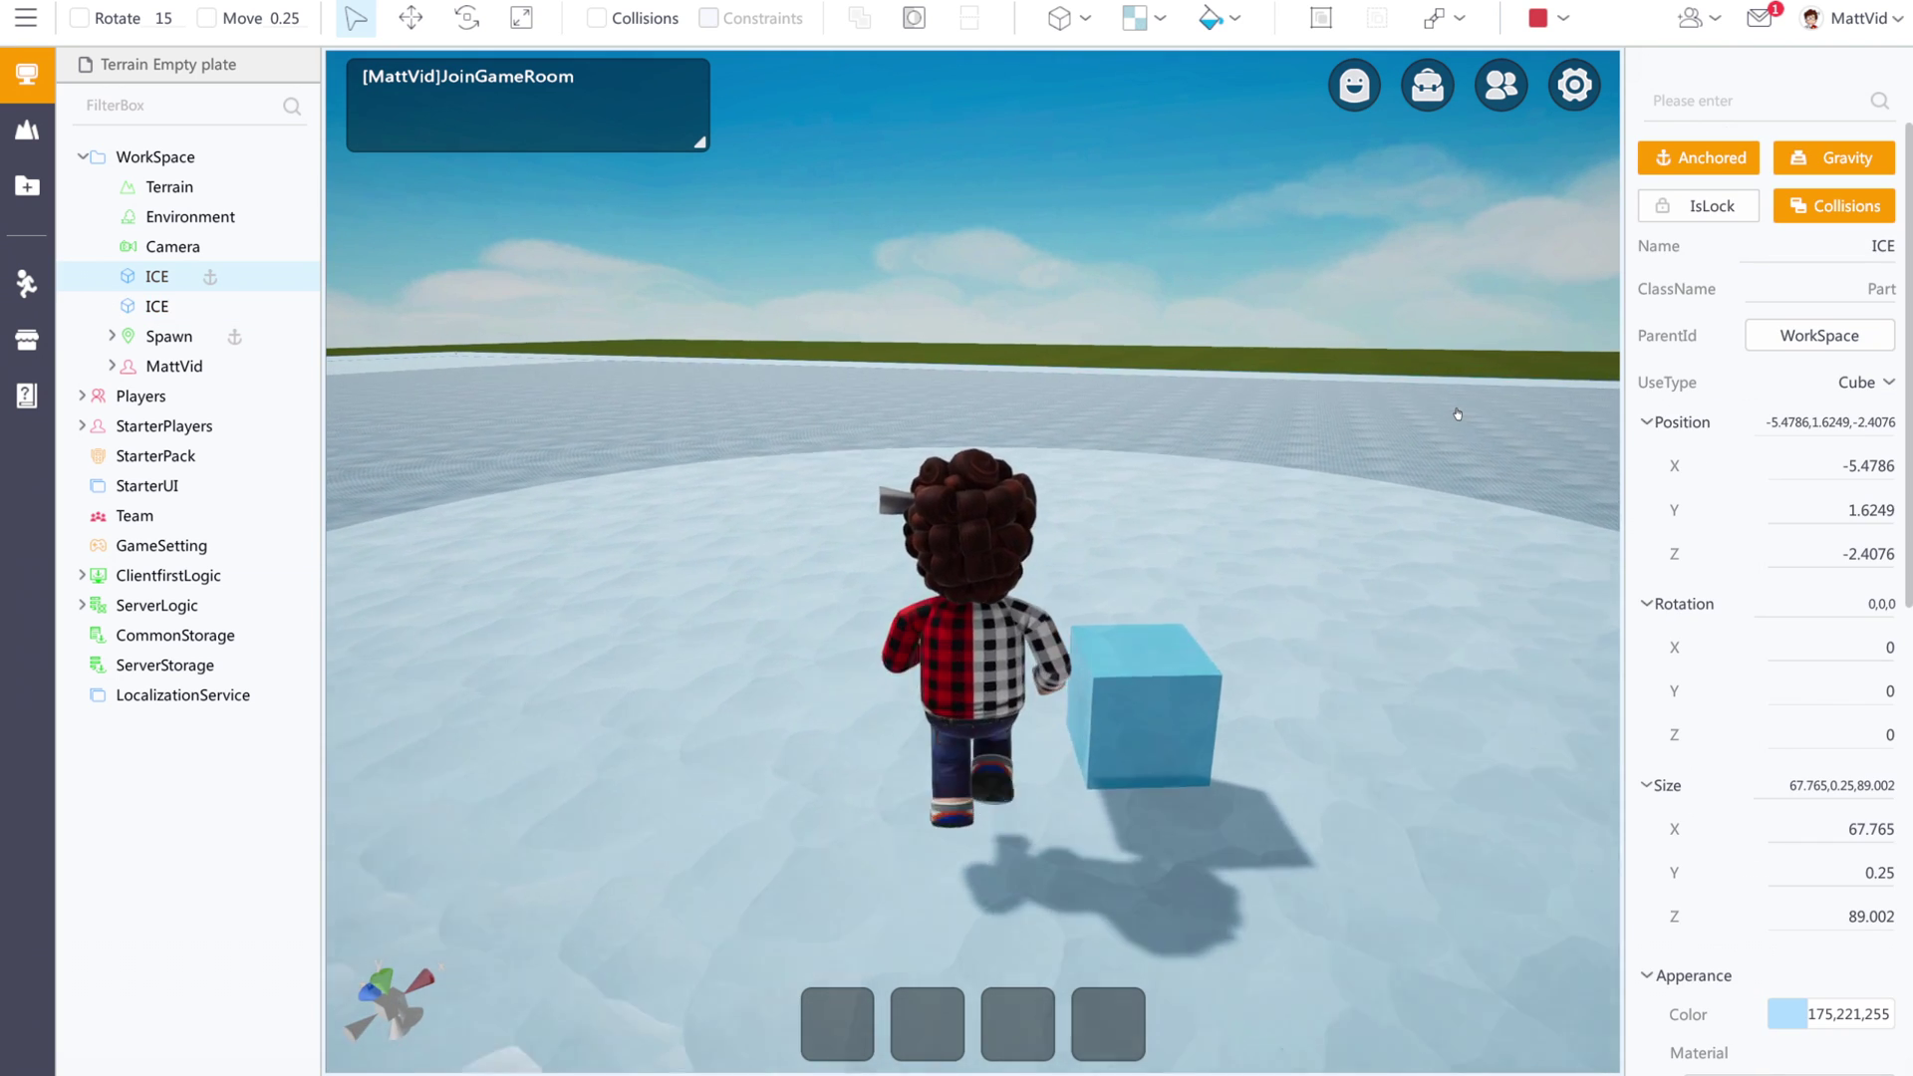
pyautogui.moveTo(1452, 414); pyautogui.dragTo(1405, 429, button='right')
pyautogui.press('a')
pyautogui.press('w')
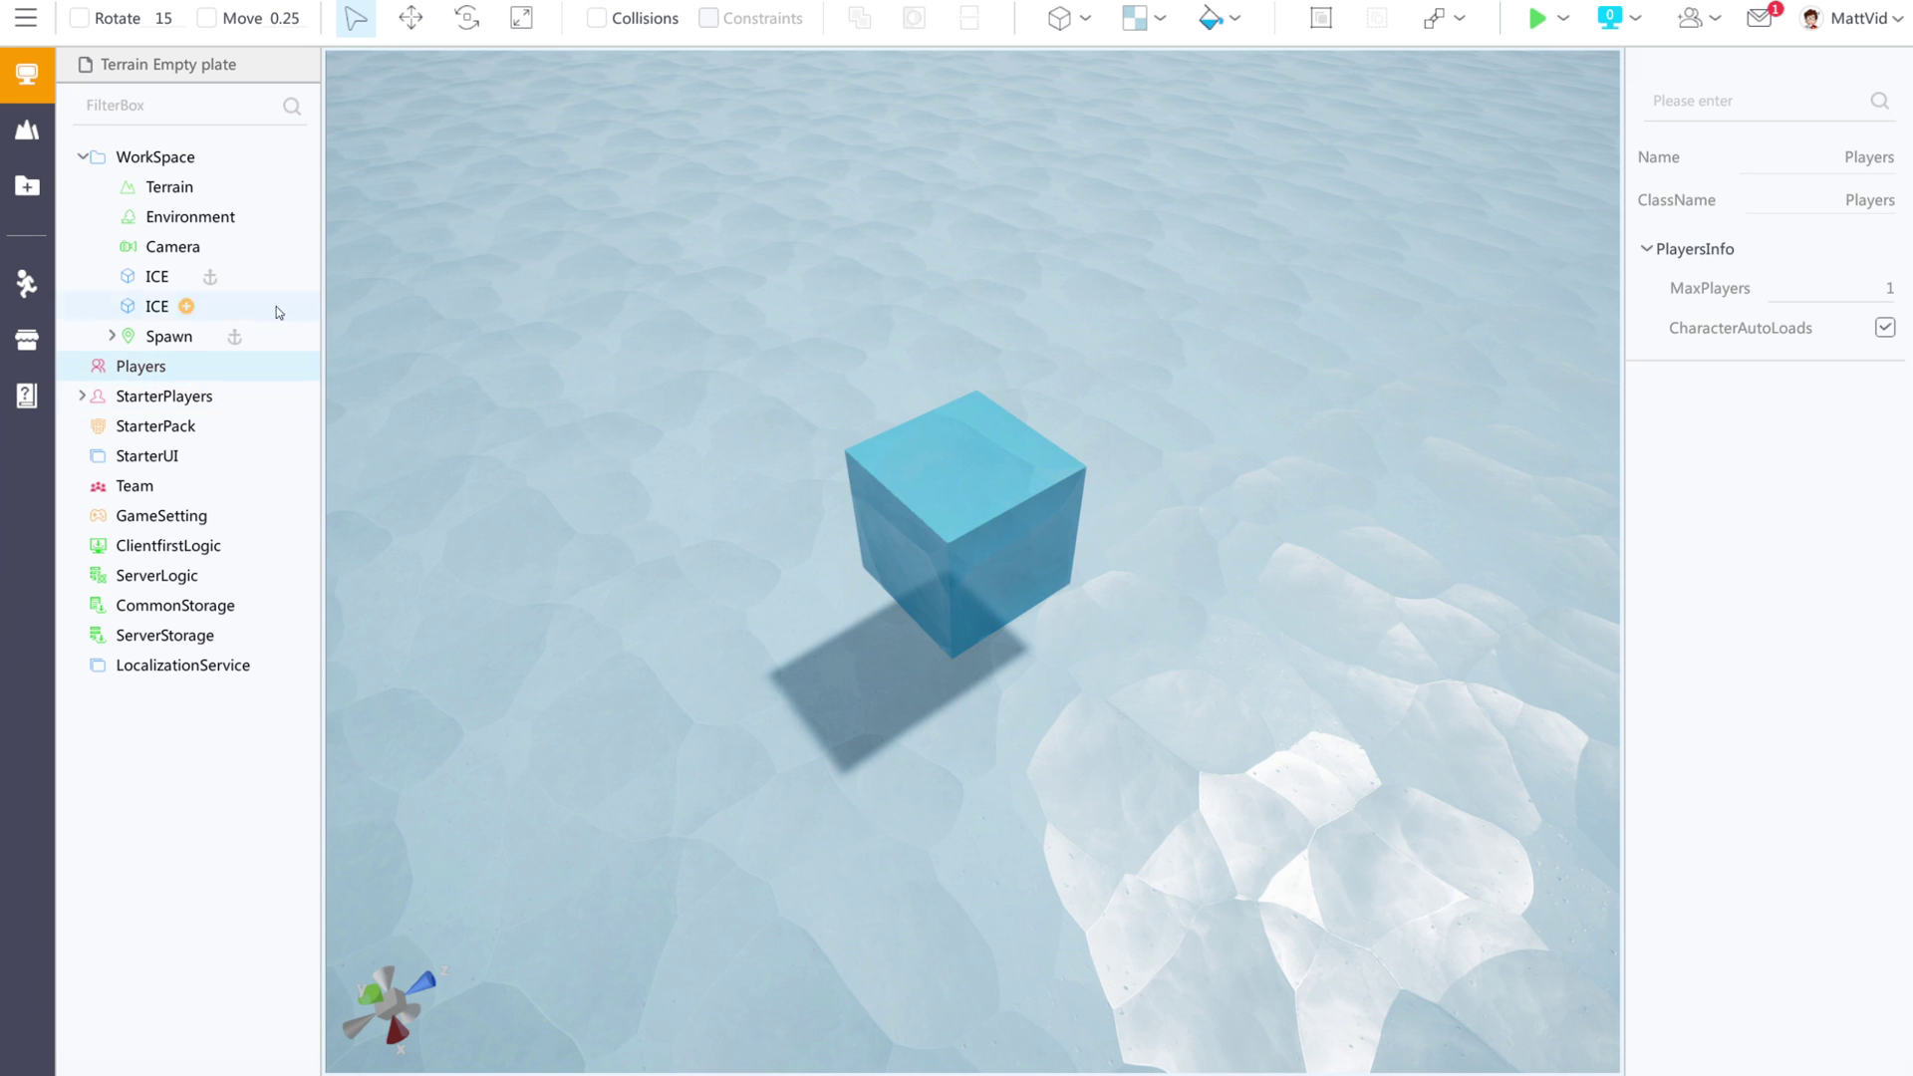
# Set the MoveSpeed of the PlatformAvatar under StarterPlayers to 7 and run across the ice in a play test.
pyautogui.click(82, 396)
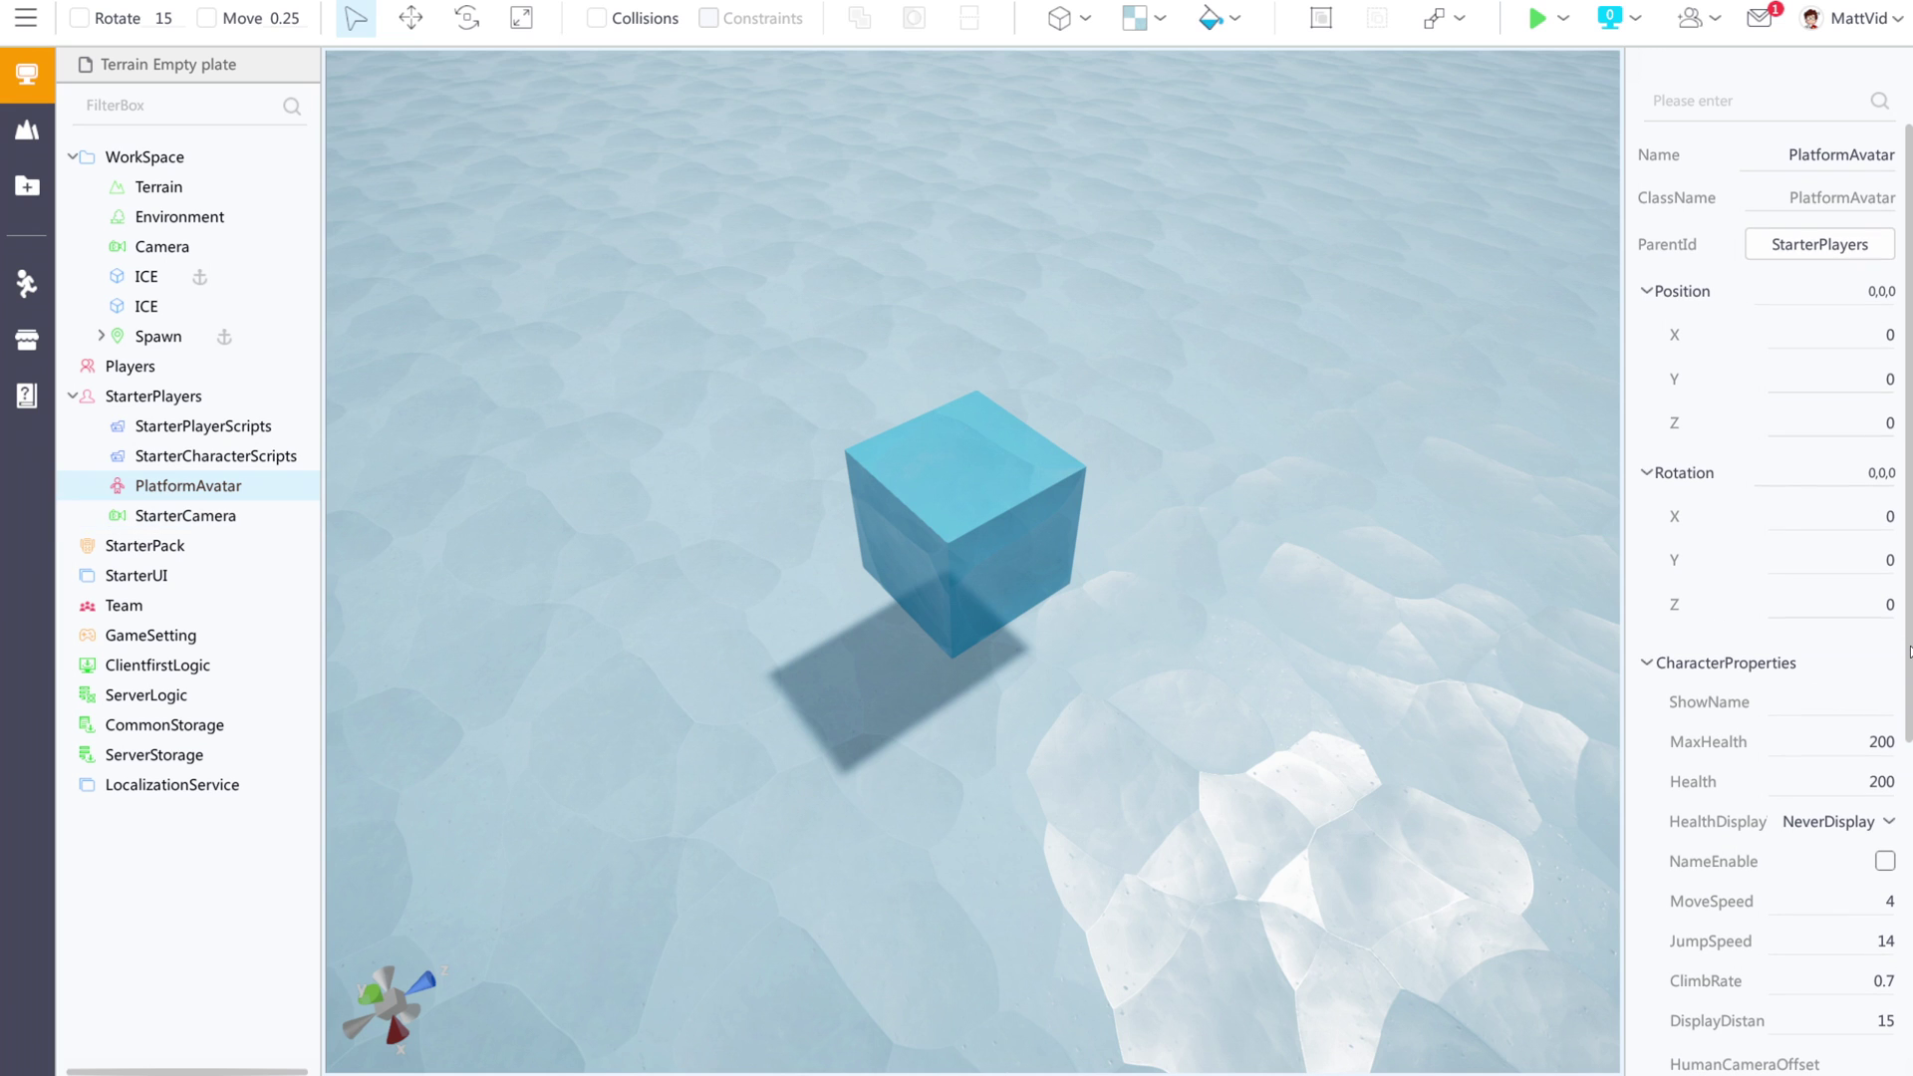
pyautogui.moveTo(1909, 650); pyautogui.dragTo(1910, 802)
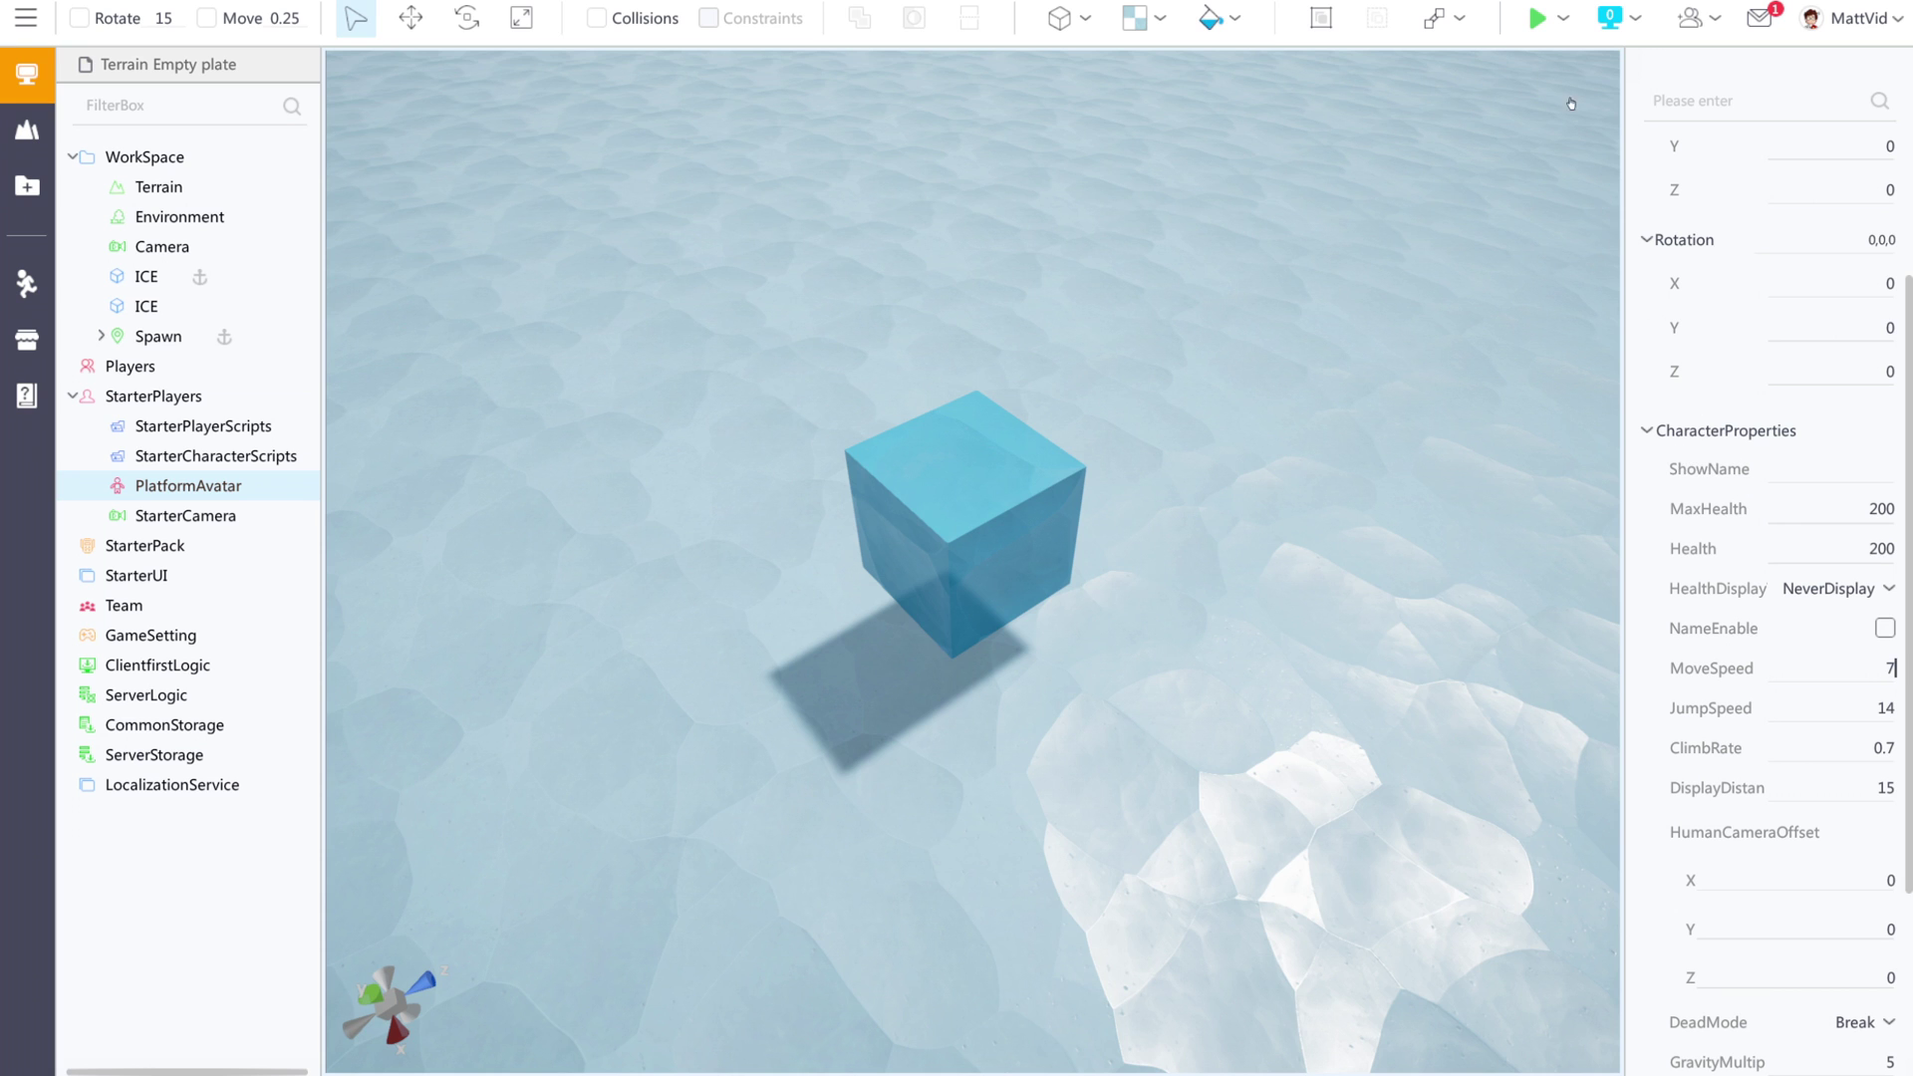
pyautogui.click(1548, 24)
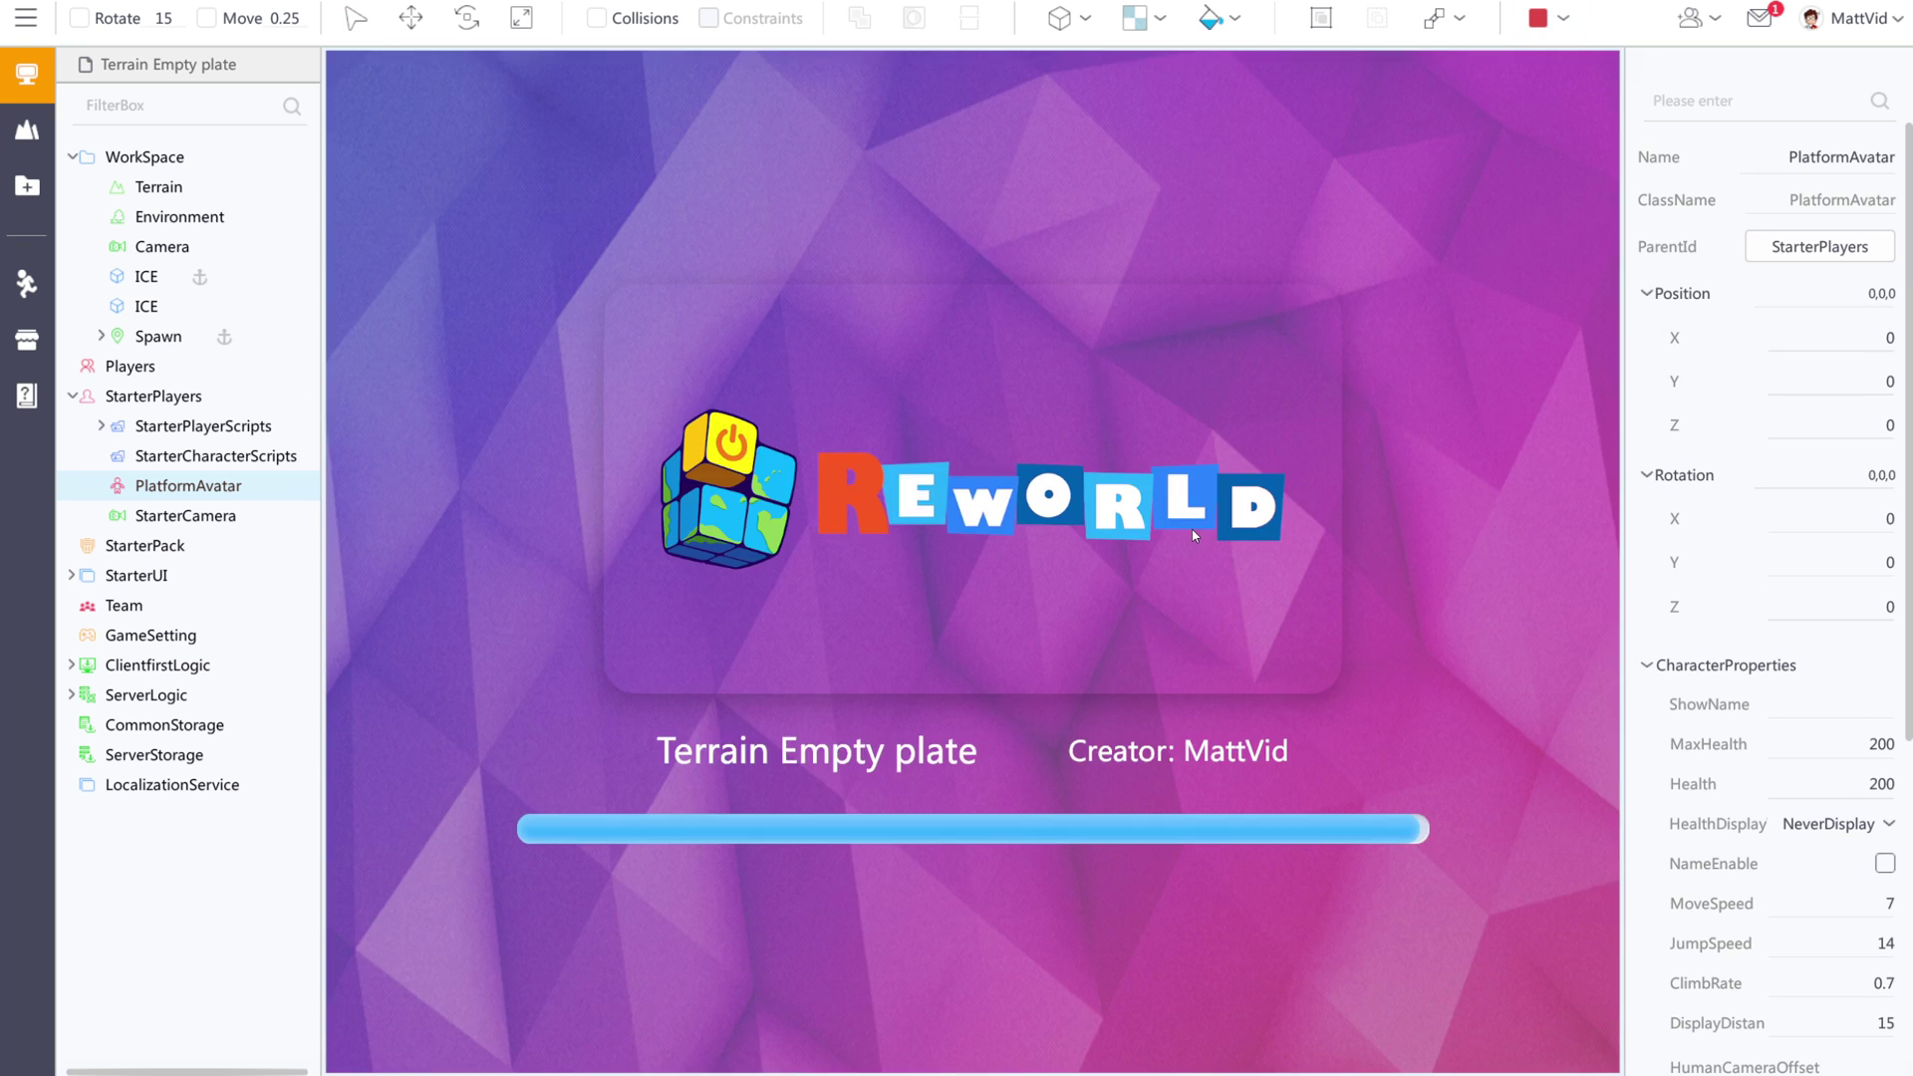
pyautogui.press('w')
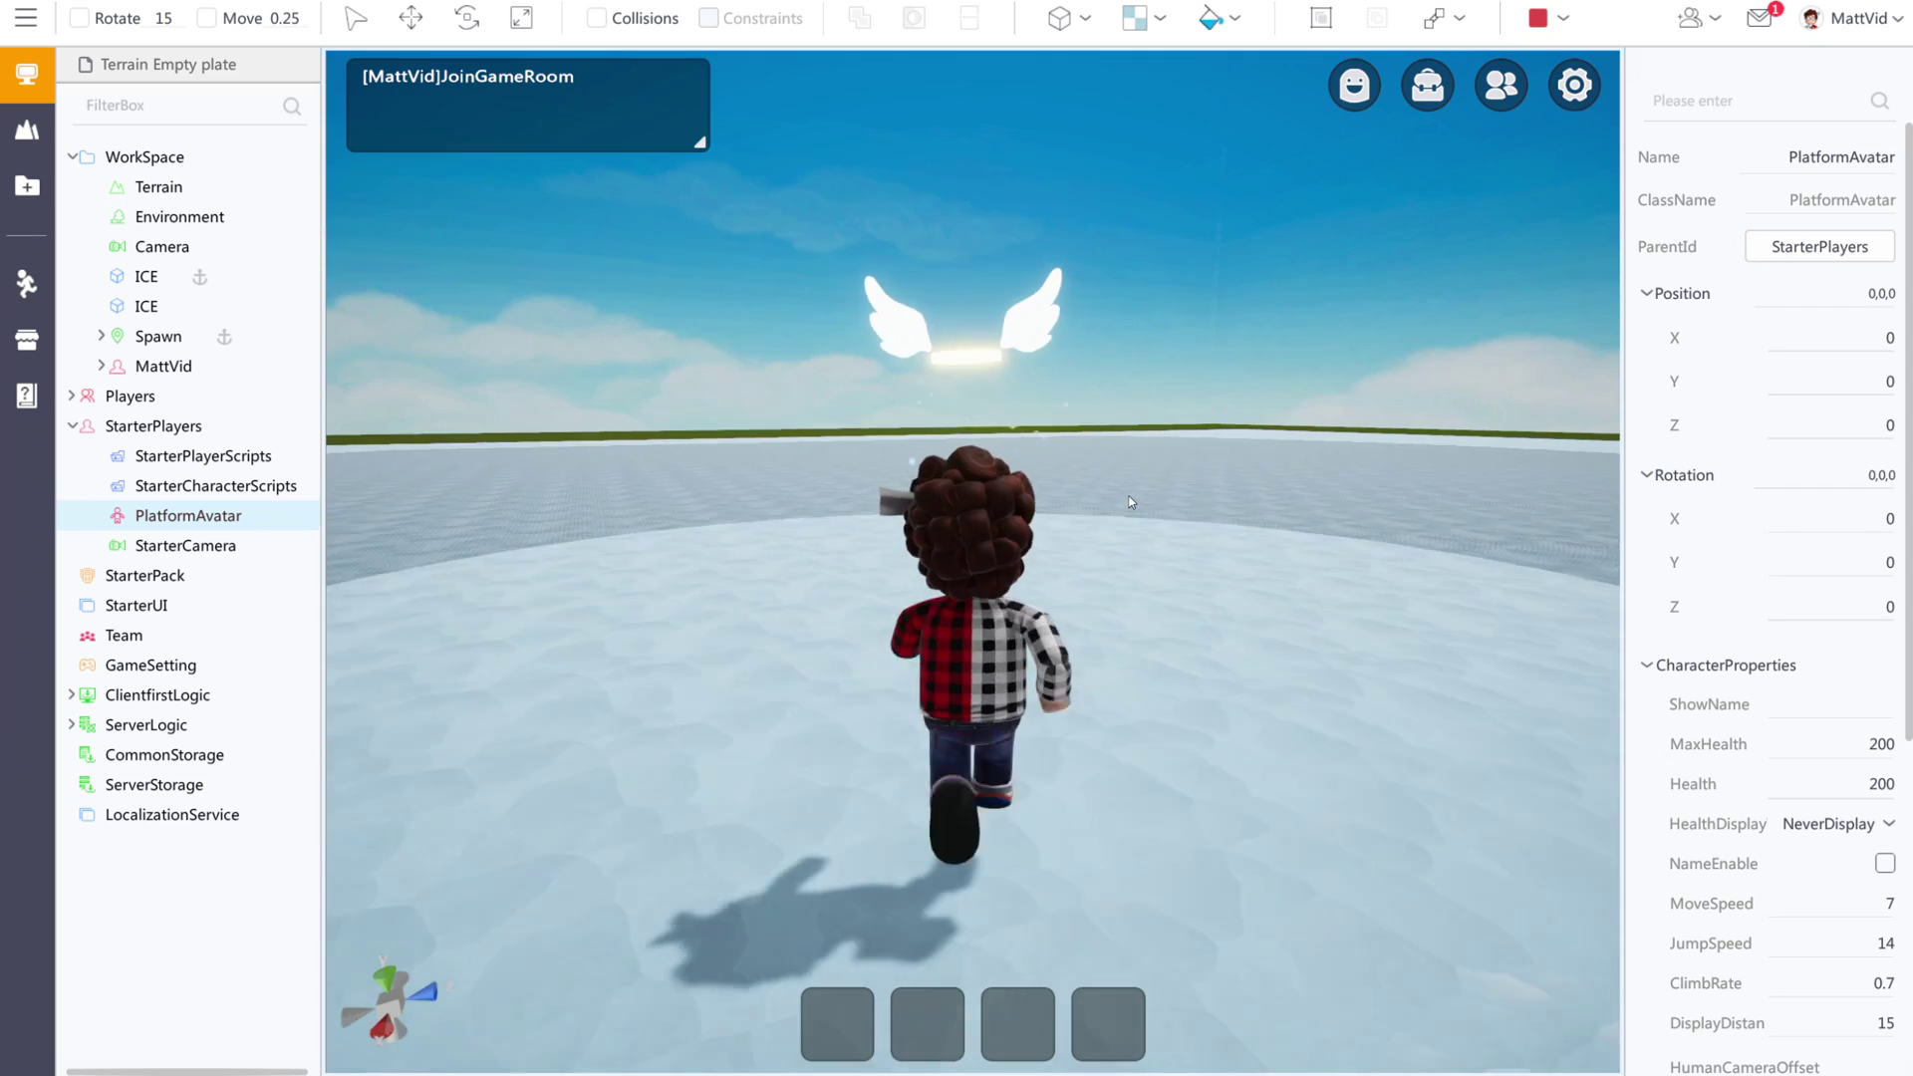
pyautogui.moveTo(1132, 494); pyautogui.dragTo(1038, 512, button='right')
pyautogui.press('a')
pyautogui.press('s')
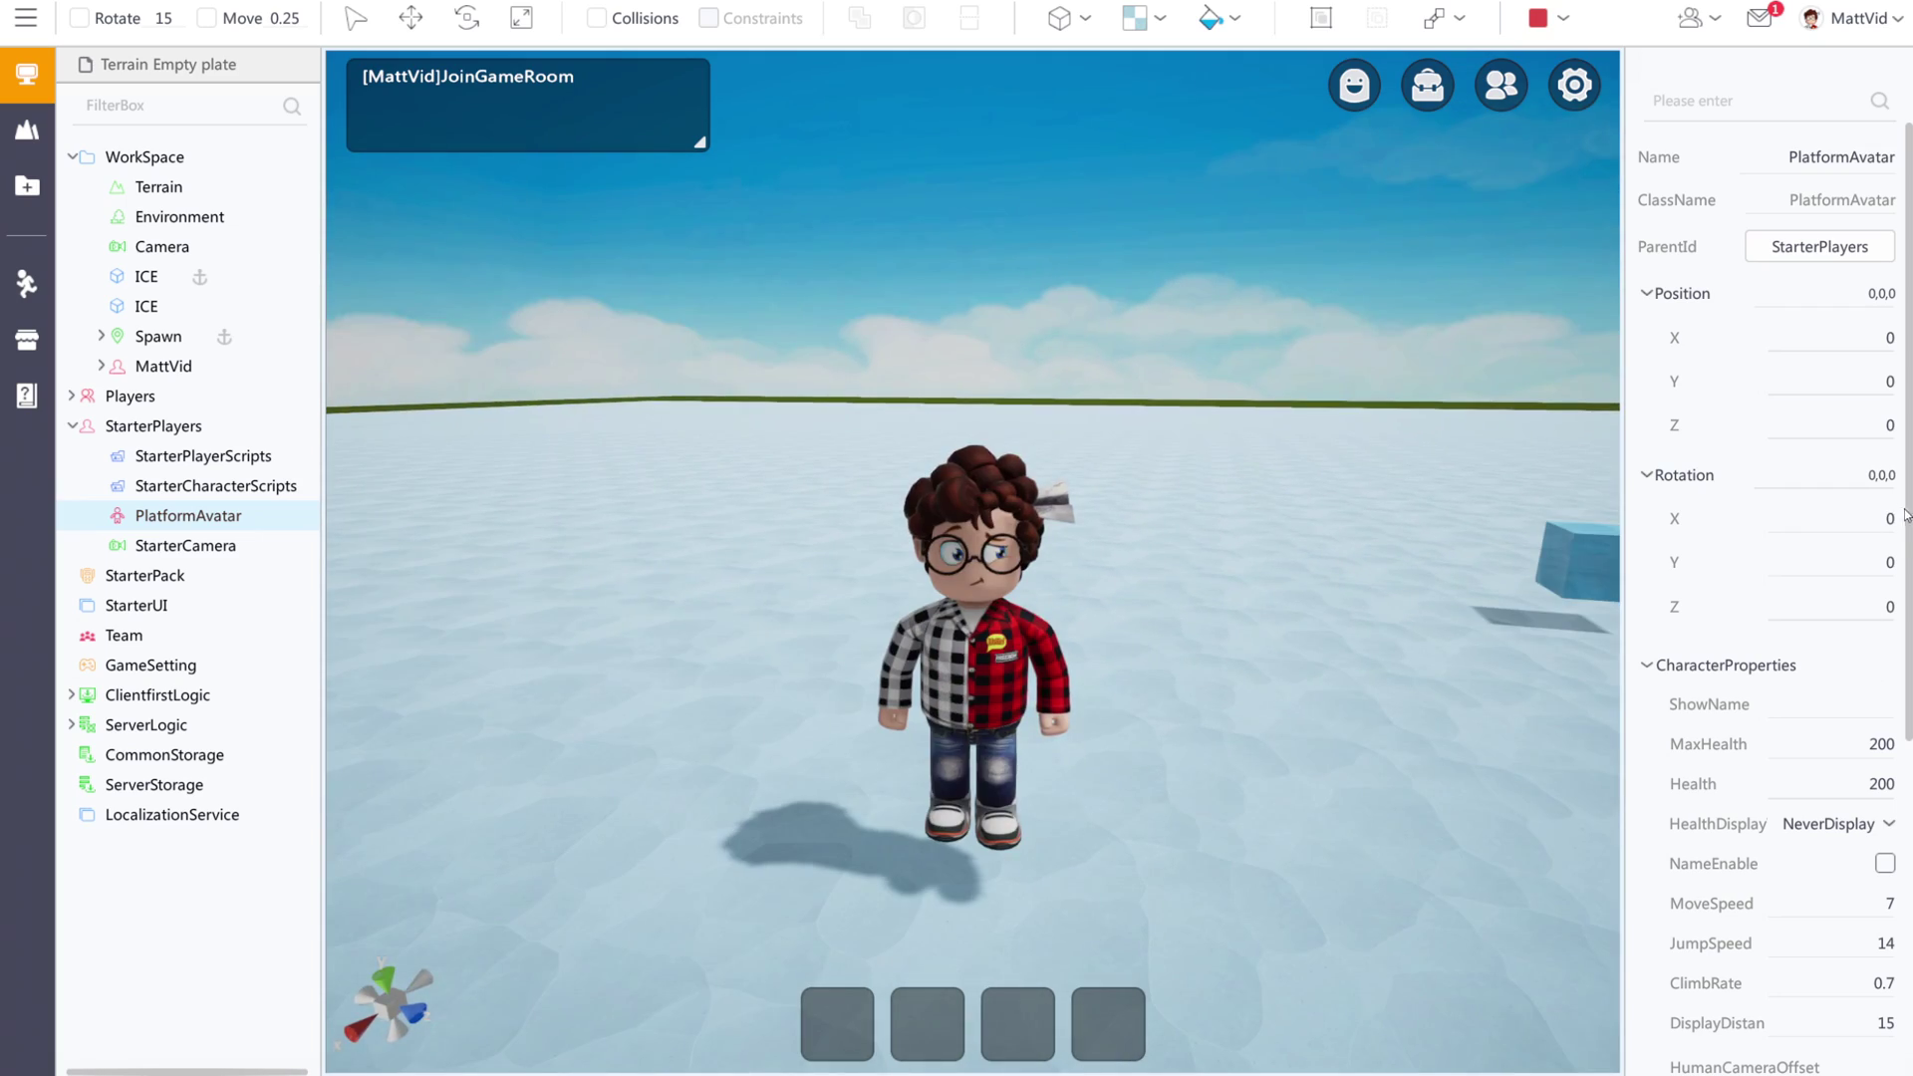
# Set the PlatformAvatar's MoveSpeed to 5.5 and run the avatar around the cube to judge the pace.
pyautogui.press('w')
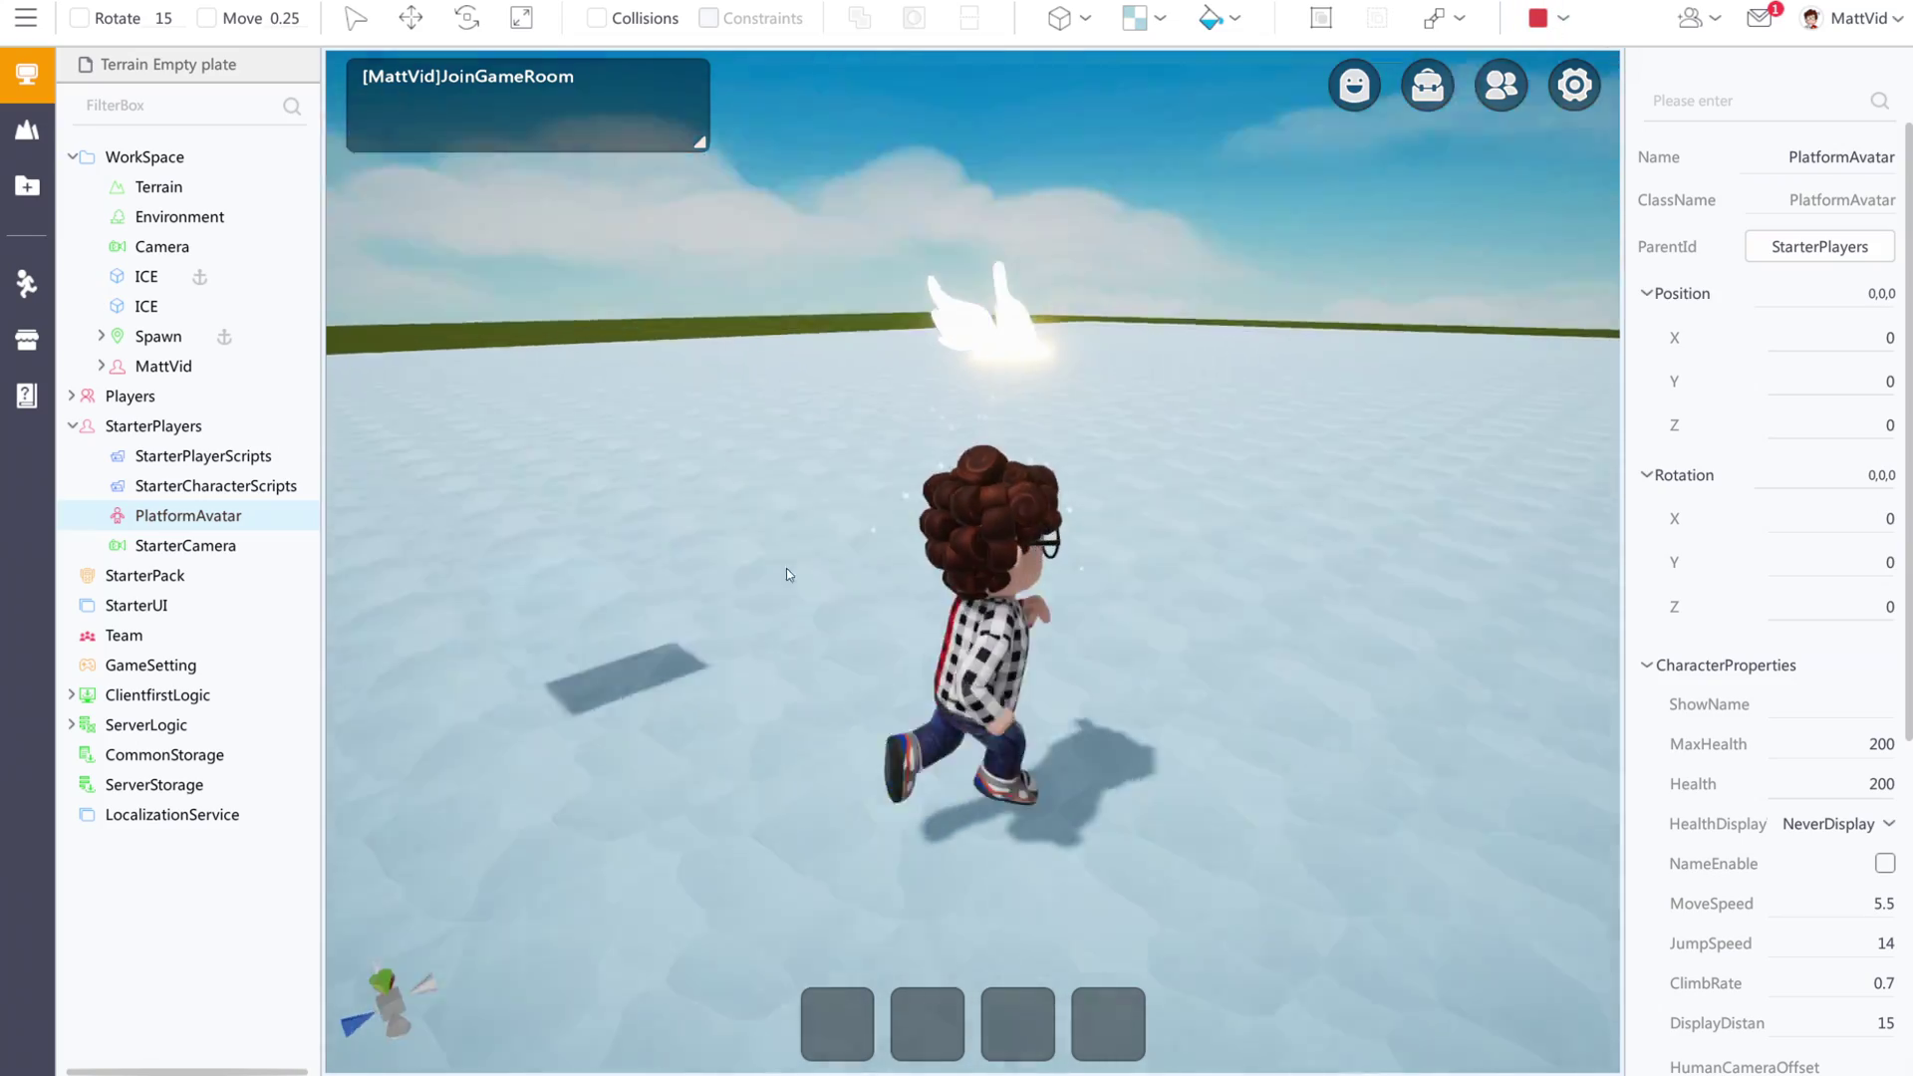
pyautogui.press('a')
pyautogui.moveTo(654, 579); pyautogui.dragTo(787, 517, button='right')
pyautogui.press('w')
pyautogui.press('s')
pyautogui.press('w')
pyautogui.press('d')
pyautogui.press('w')
pyautogui.press('a')
pyautogui.press('a')
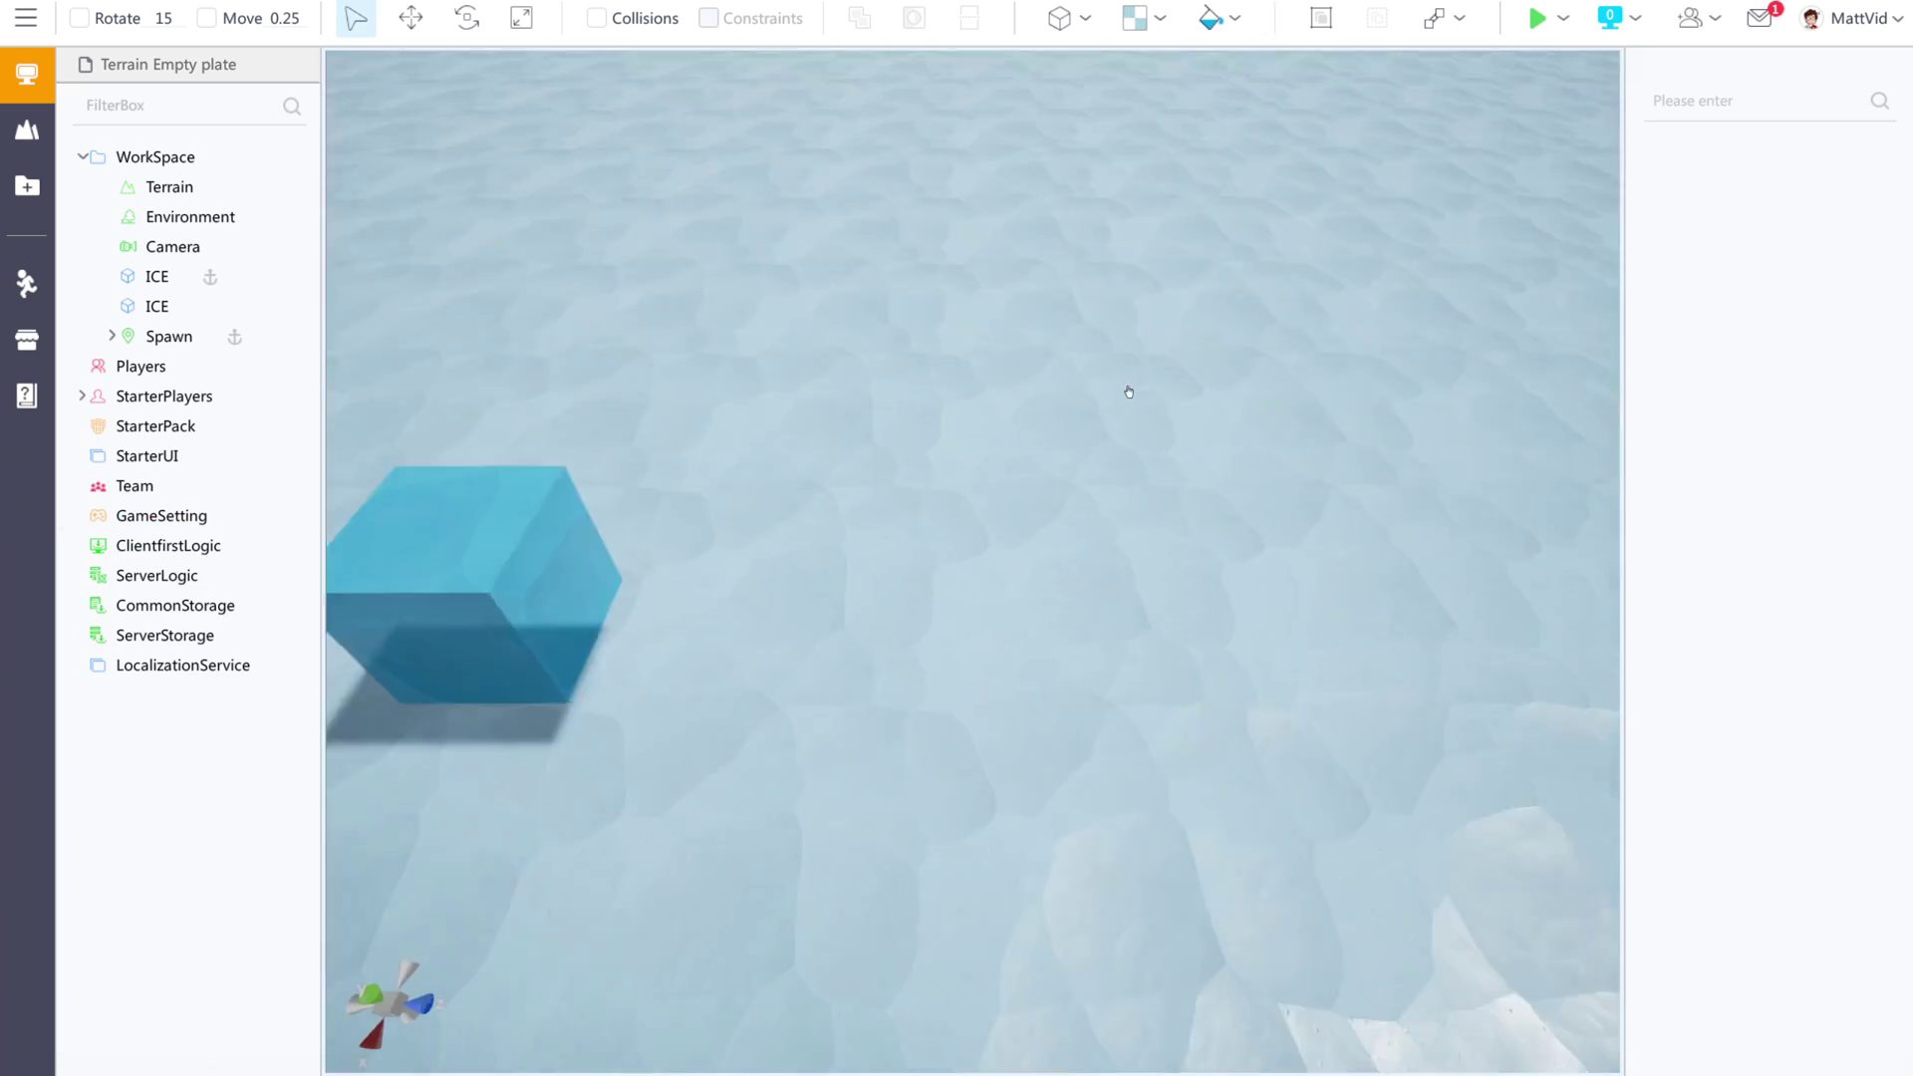
# Add a new 1 × 0.25 × 1 cube part on the ice and give it a Tile material.
pyautogui.press('s')
pyautogui.moveTo(1127, 388)
pyautogui.mouseDown(button='right')
pyautogui.moveTo(1110, 355)
pyautogui.moveTo(933, 373)
pyautogui.moveTo(1114, 390)
pyautogui.mouseUp(button='right')
pyautogui.press('a')
pyautogui.moveTo(577, 539); pyautogui.dragTo(877, 493, button='right')
pyautogui.press('a')
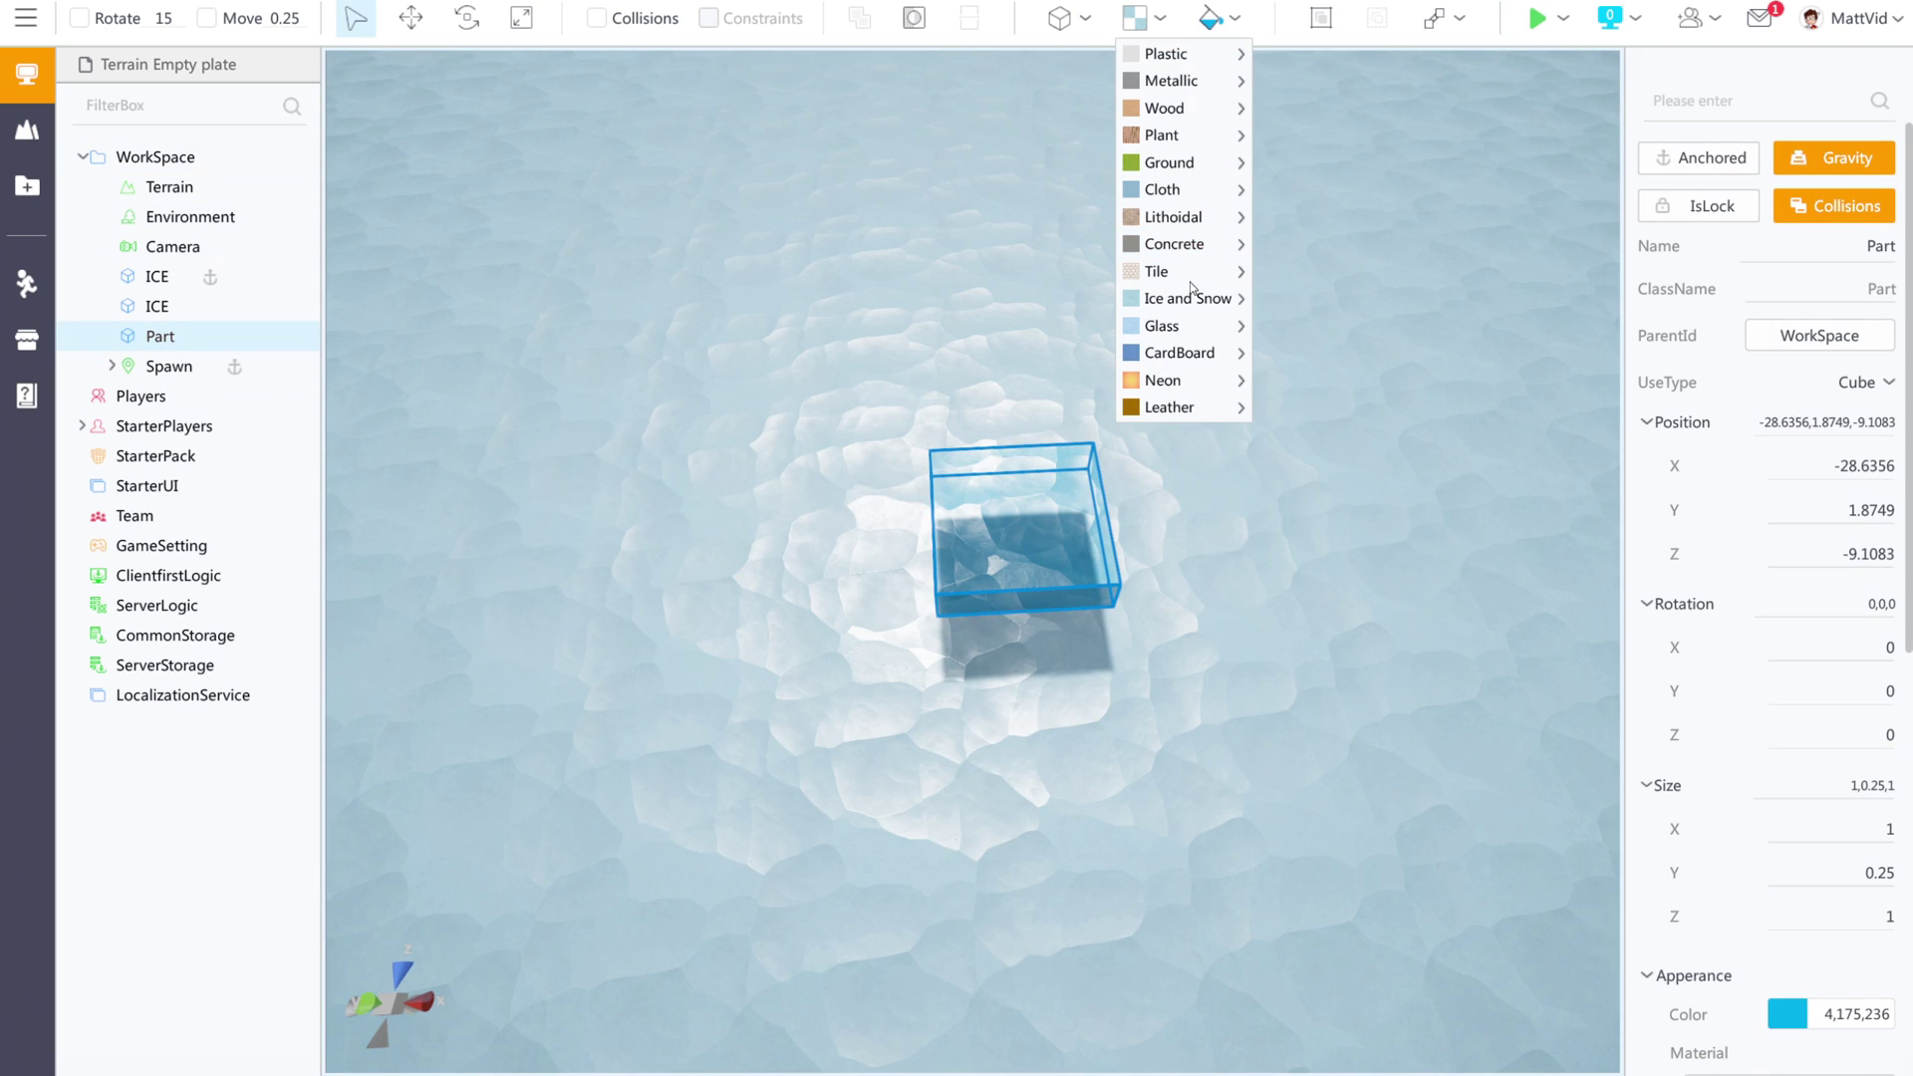
pyautogui.moveTo(1164, 279)
pyautogui.click(1317, 522)
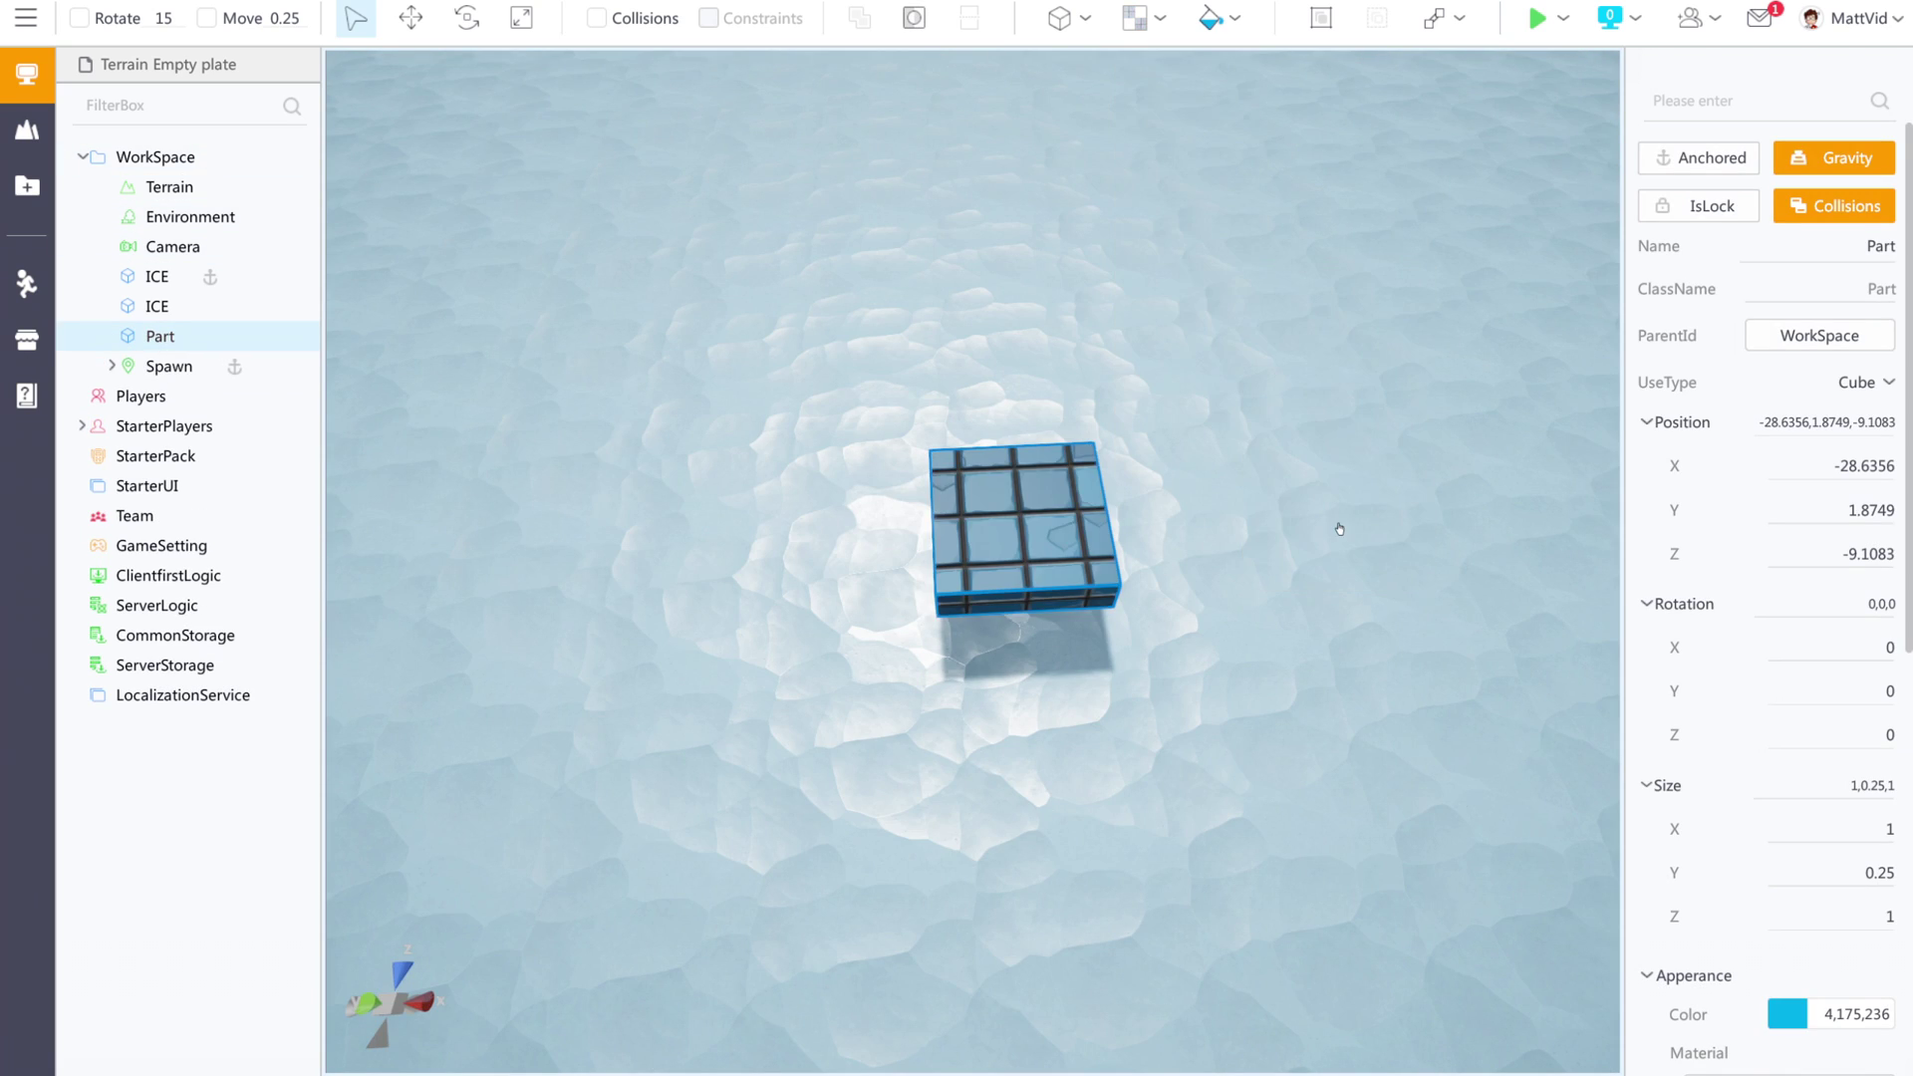
# Recolour the tiled part pale pinkish grey (233,218,218) and move it to about X -28.56, Z -10.3.
pyautogui.moveTo(1073, 541); pyautogui.dragTo(977, 571)
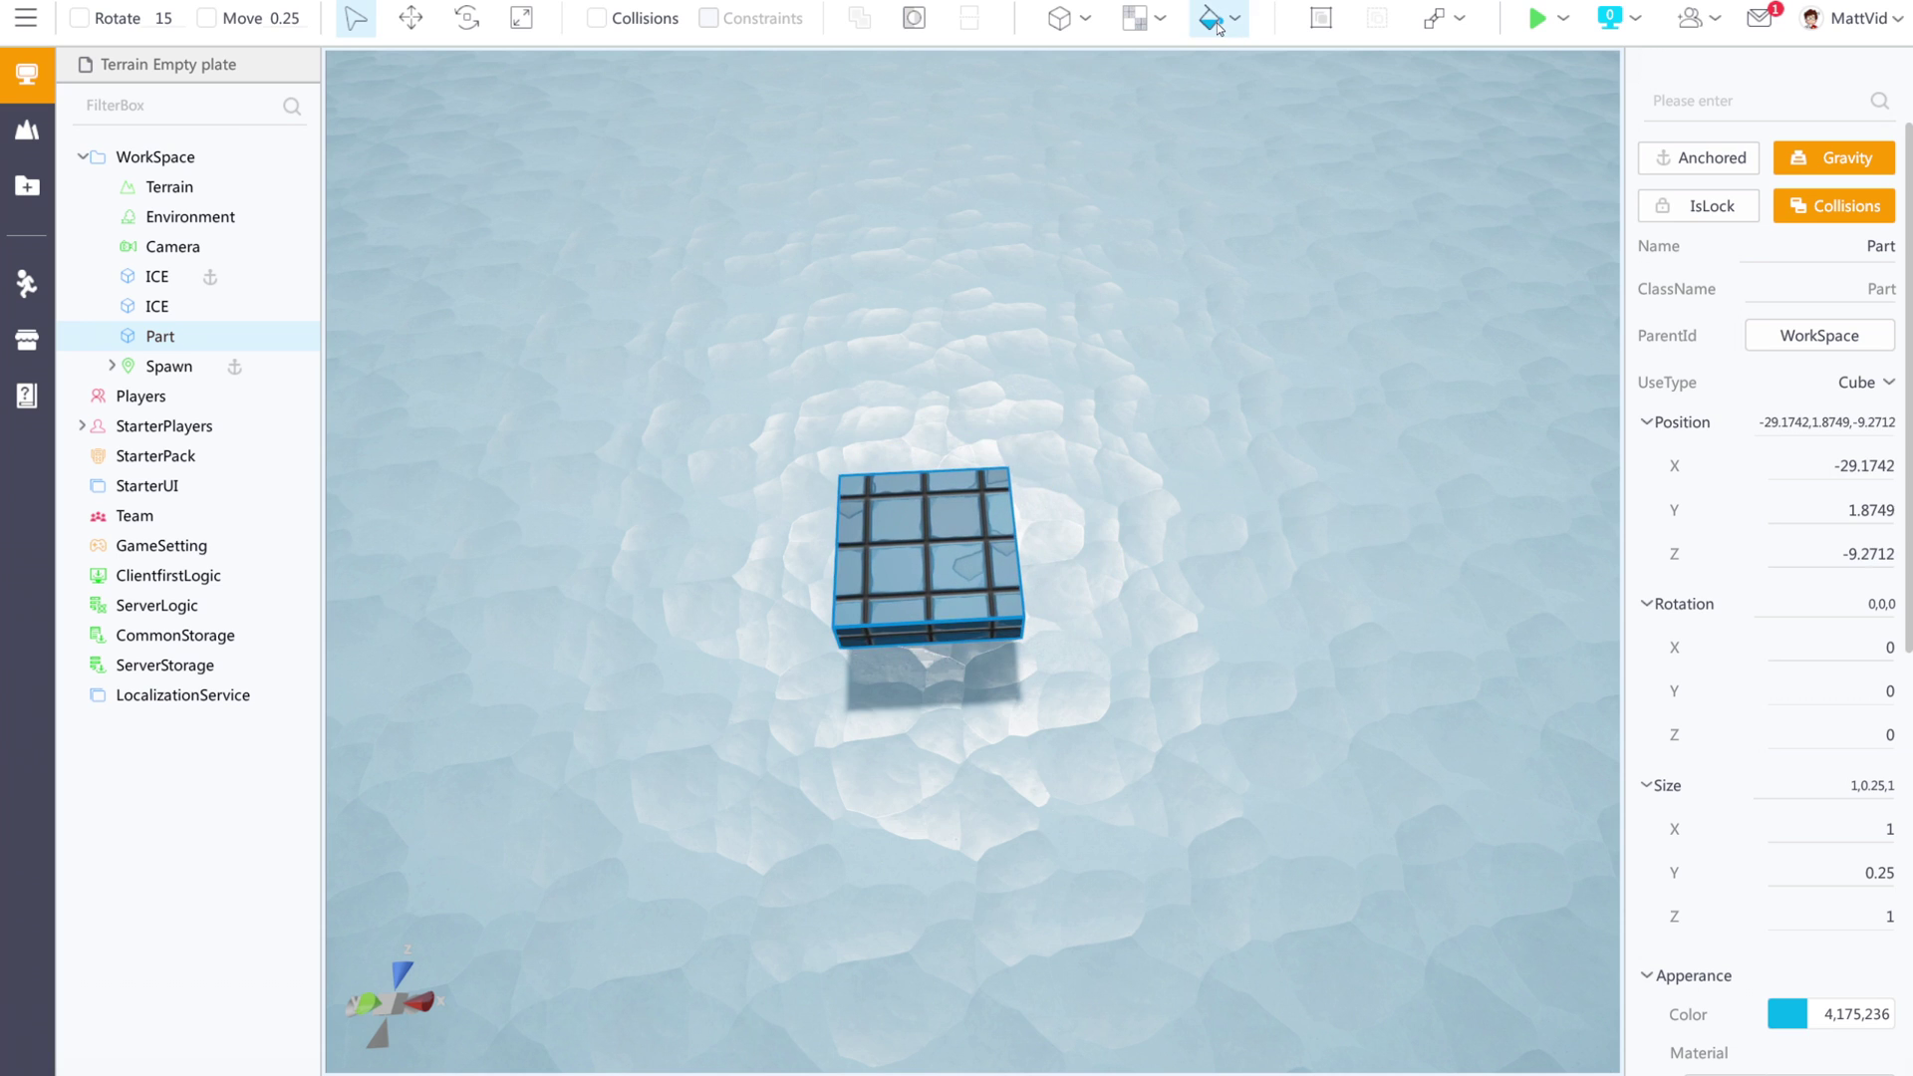
pyautogui.click(1238, 20)
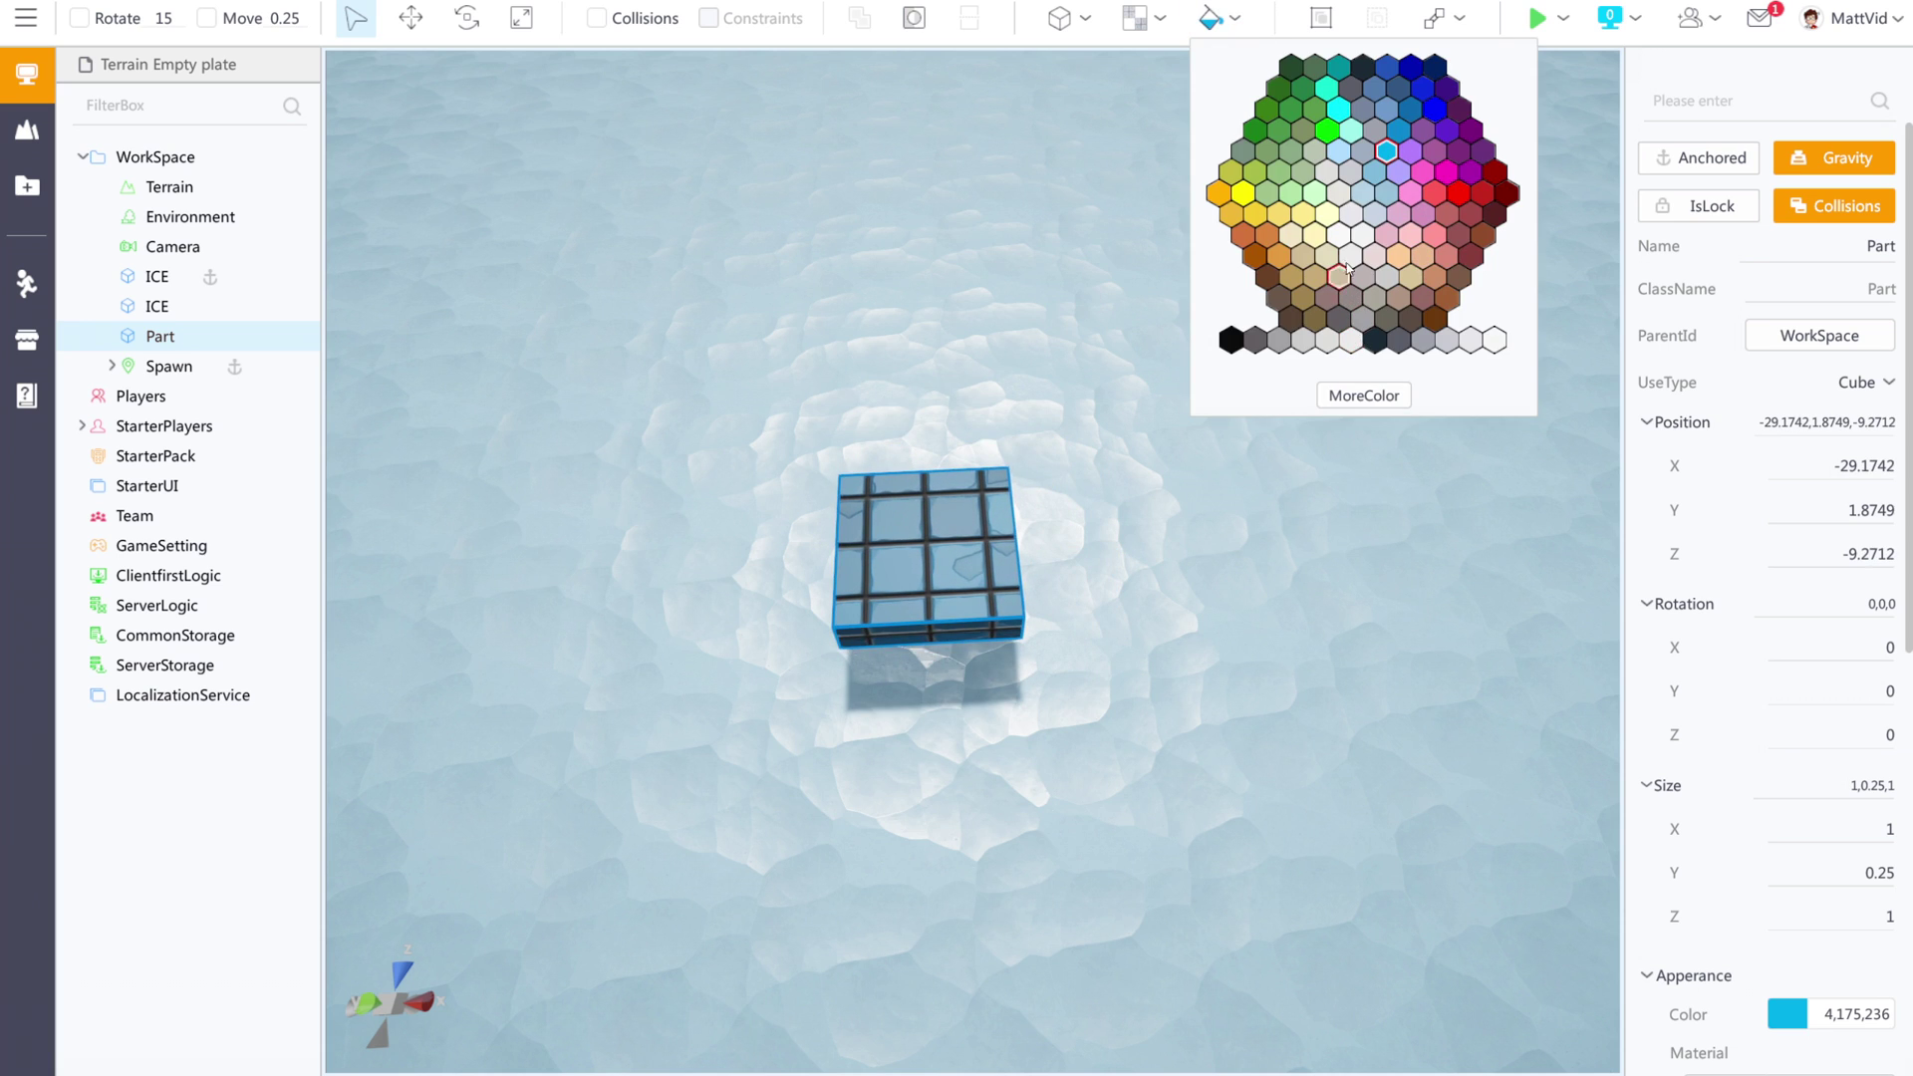
pyautogui.click(1375, 257)
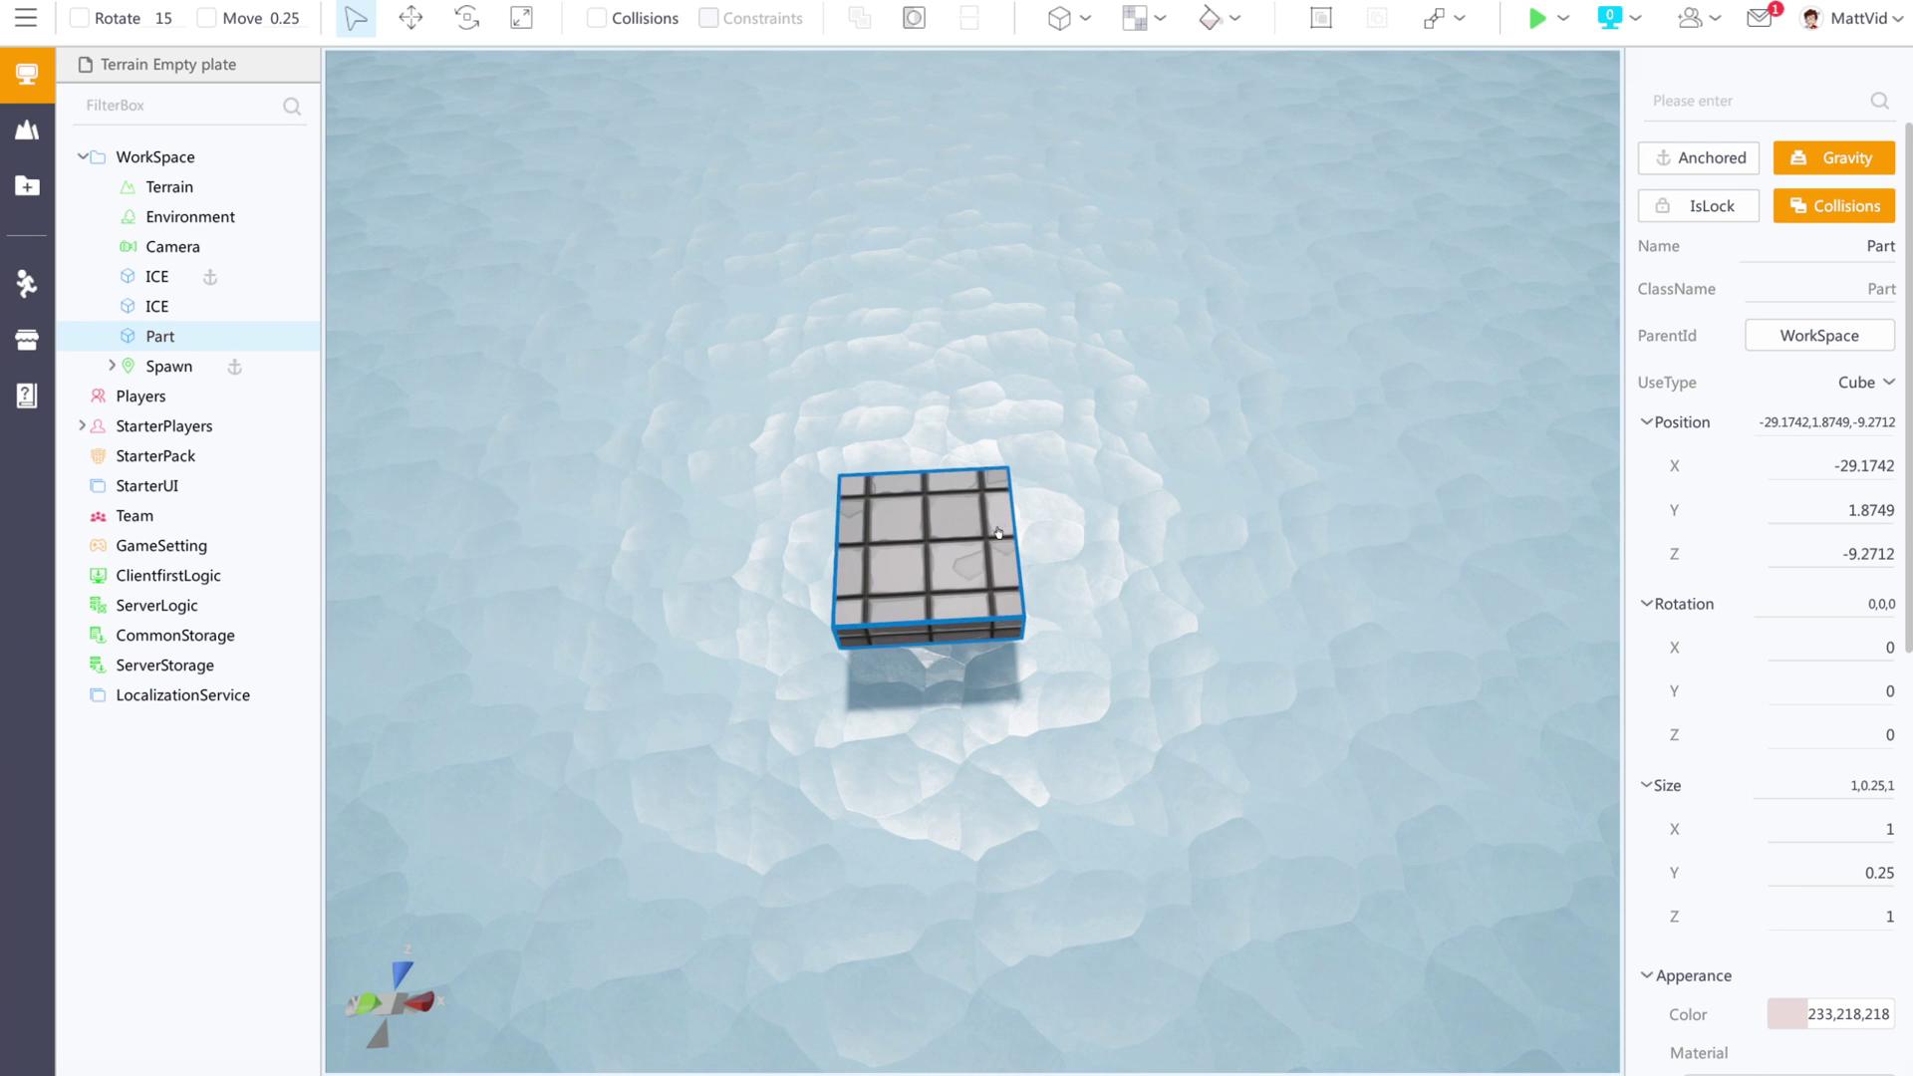
pyautogui.moveTo(998, 533); pyautogui.dragTo(1144, 707)
pyautogui.moveTo(1144, 707); pyautogui.dragTo(1144, 708, button='right')
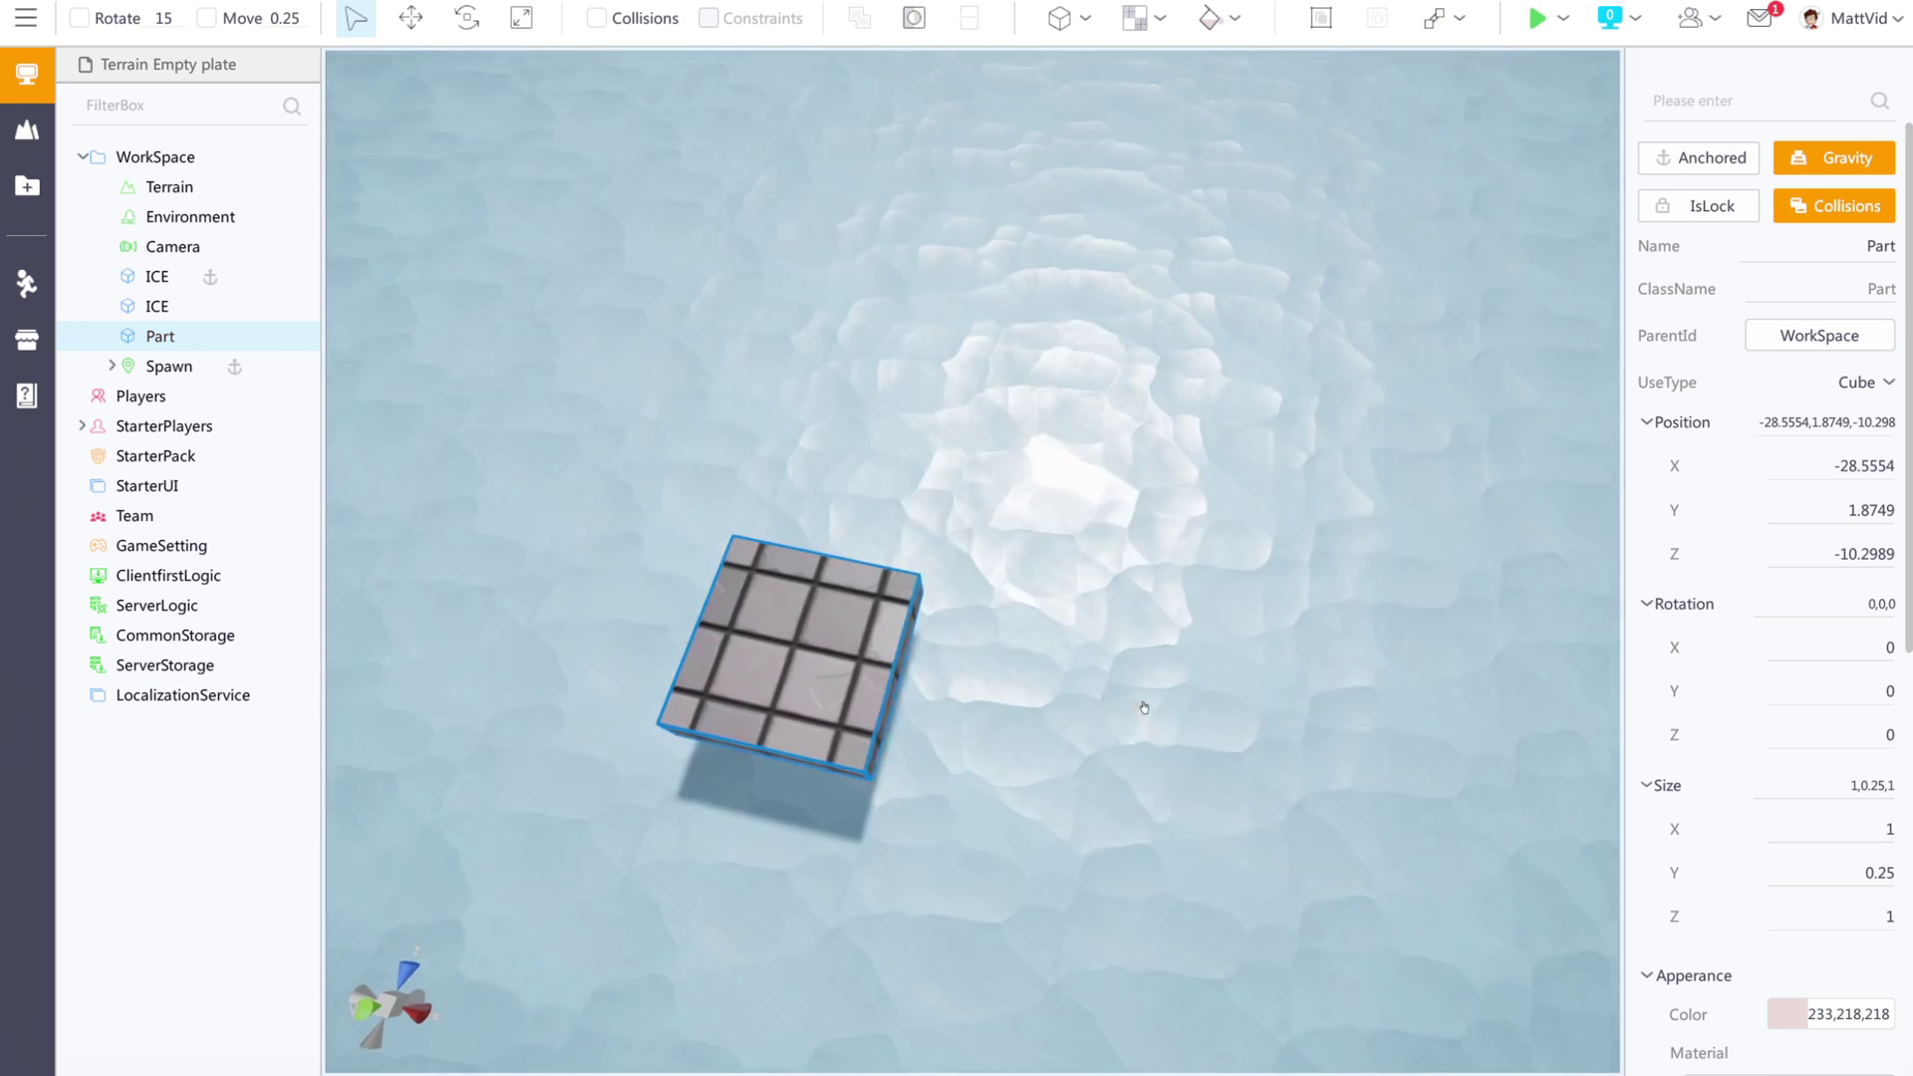
# Stretch the tiled part along the platform's edge into a wall about 1 × 2.66 × 71.2.
pyautogui.scroll(-3, 1143, 707)
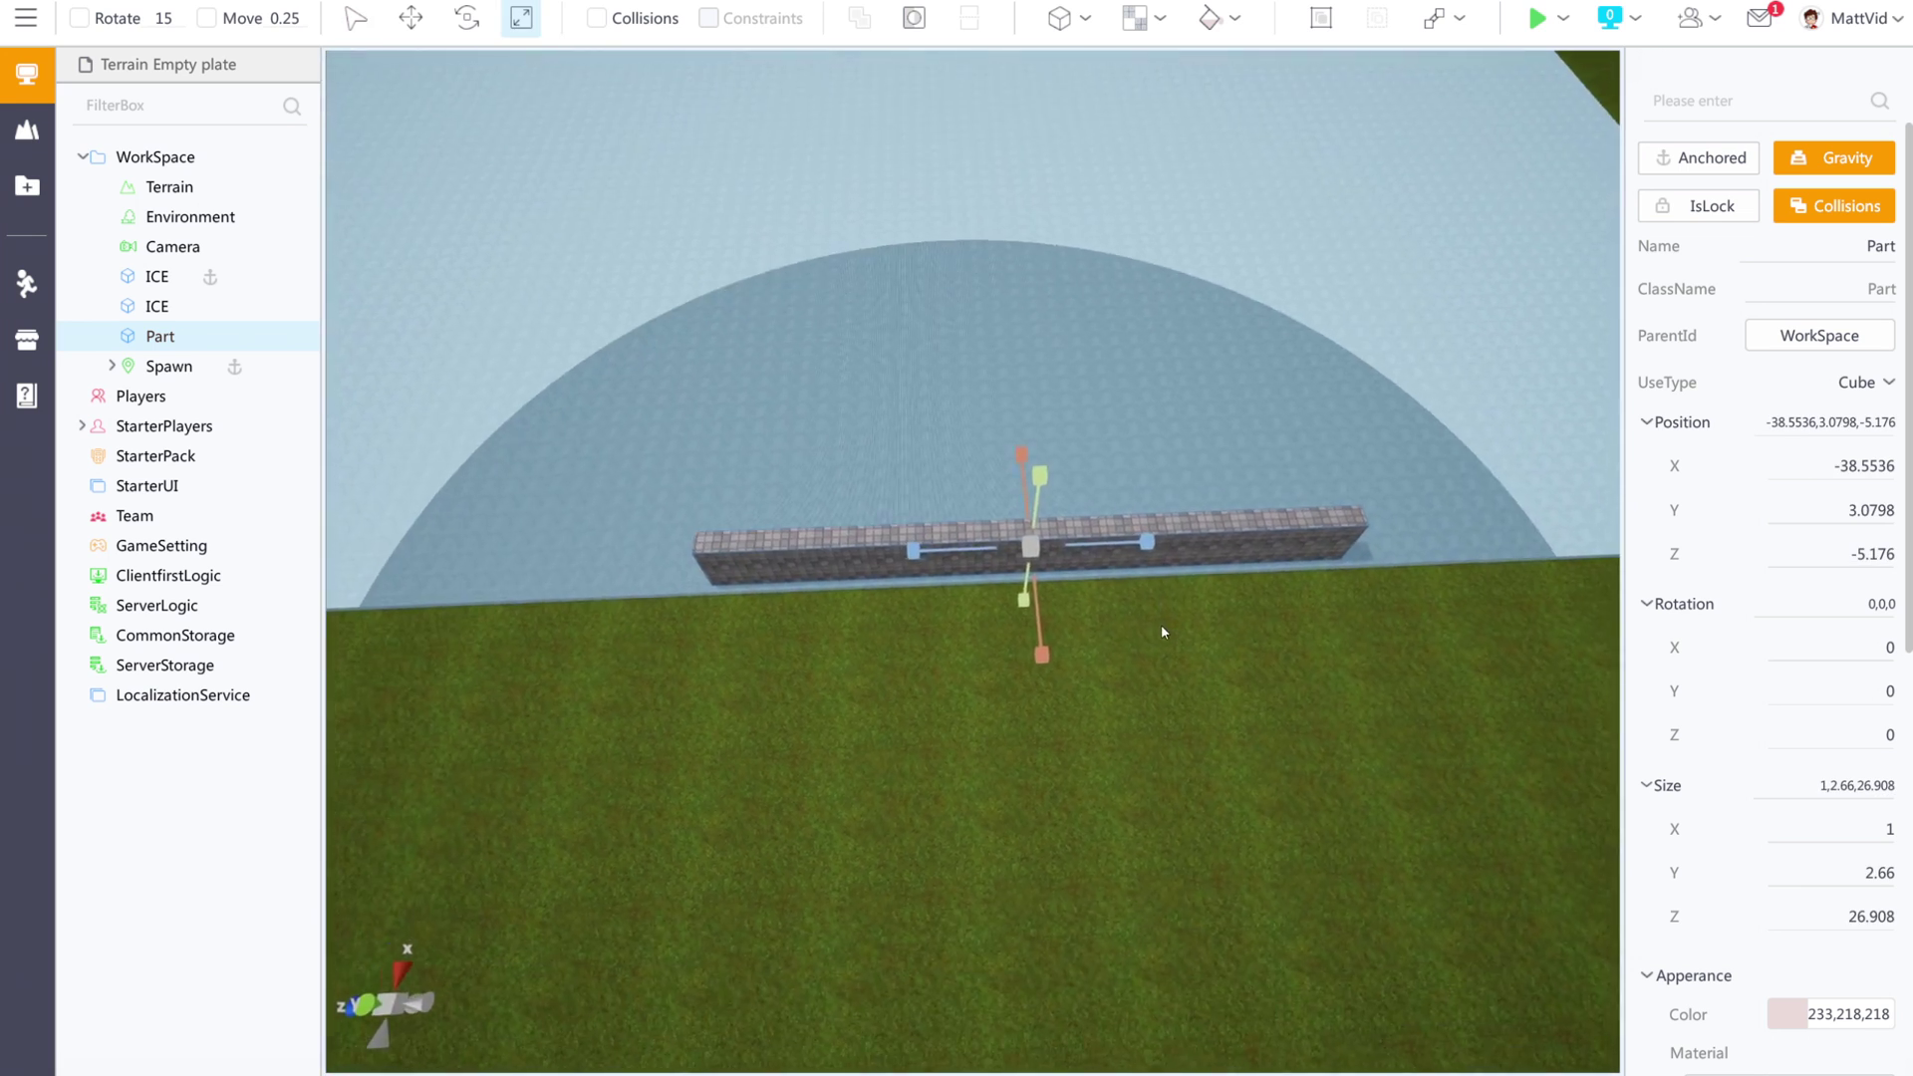
pyautogui.scroll(-2, 1162, 632)
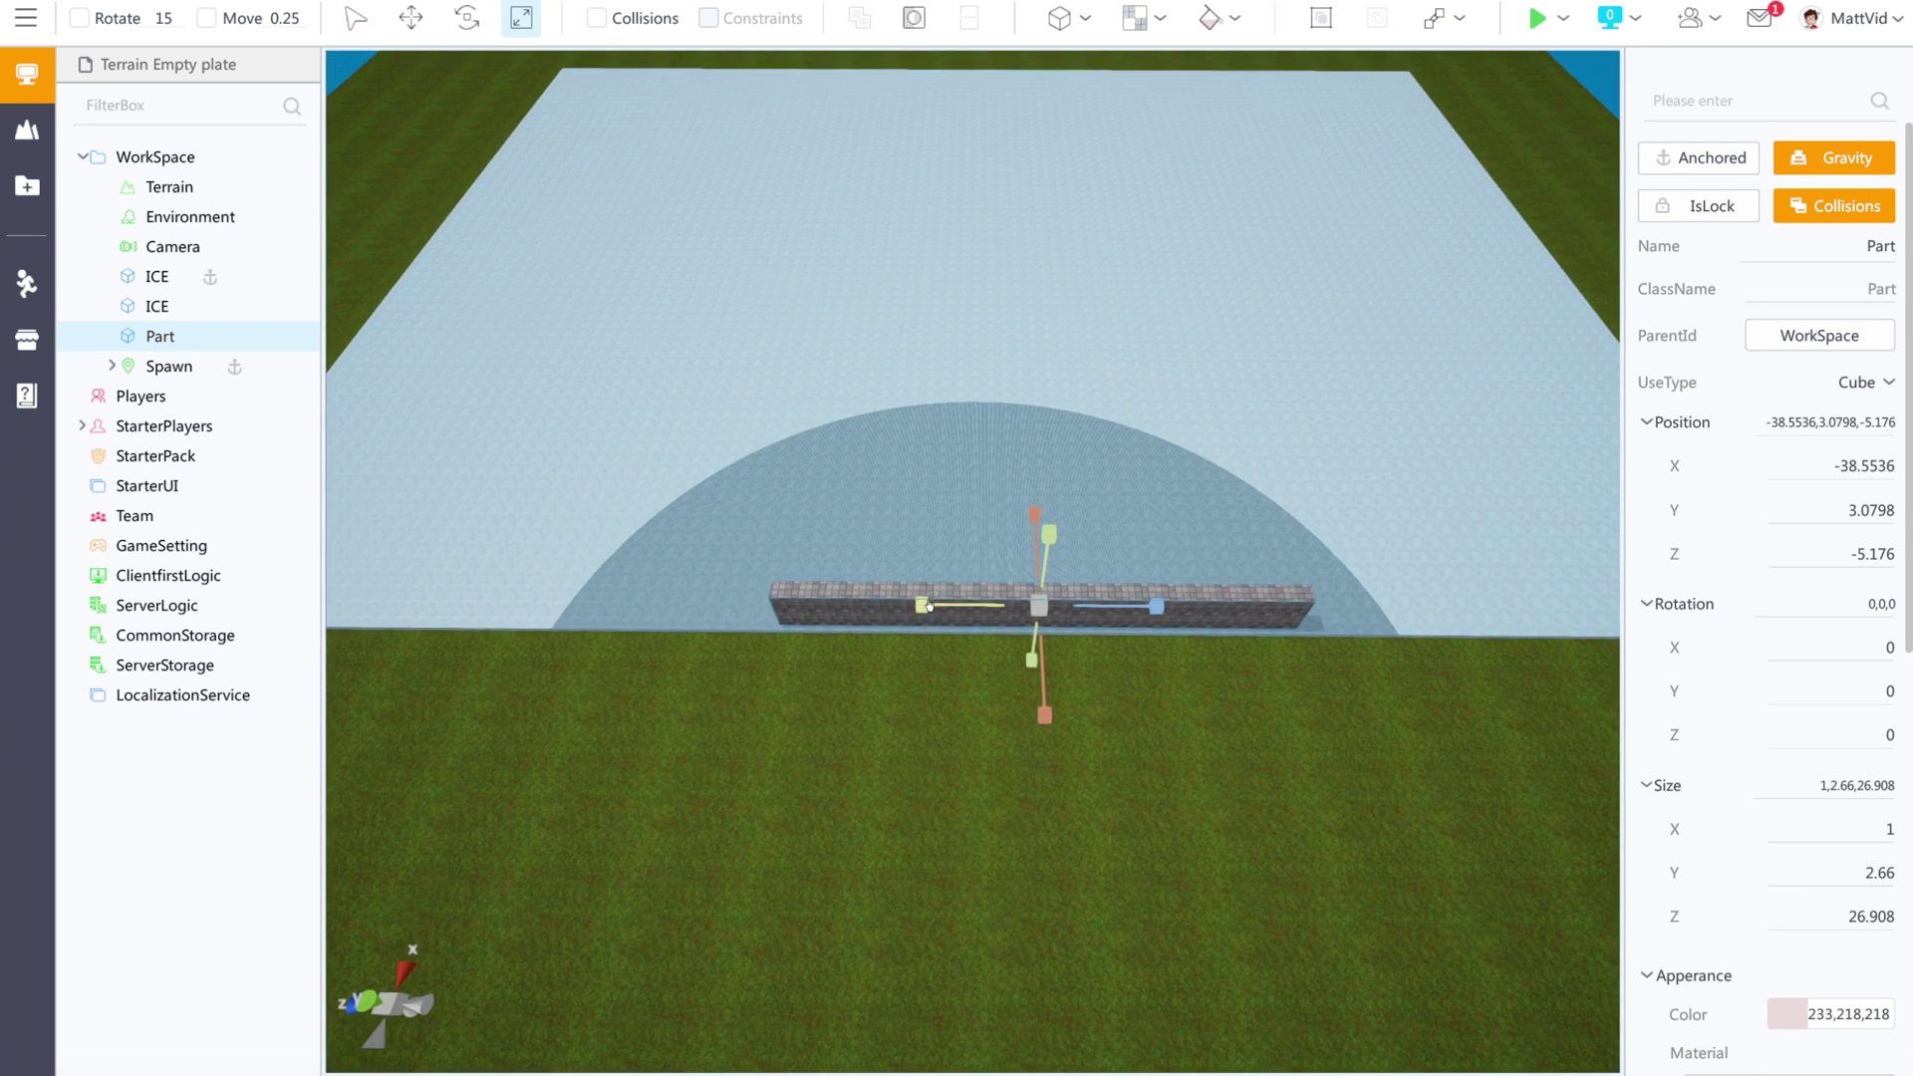
pyautogui.moveTo(927, 605); pyautogui.dragTo(1175, 620)
pyautogui.moveTo(899, 604); pyautogui.dragTo(1251, 606)
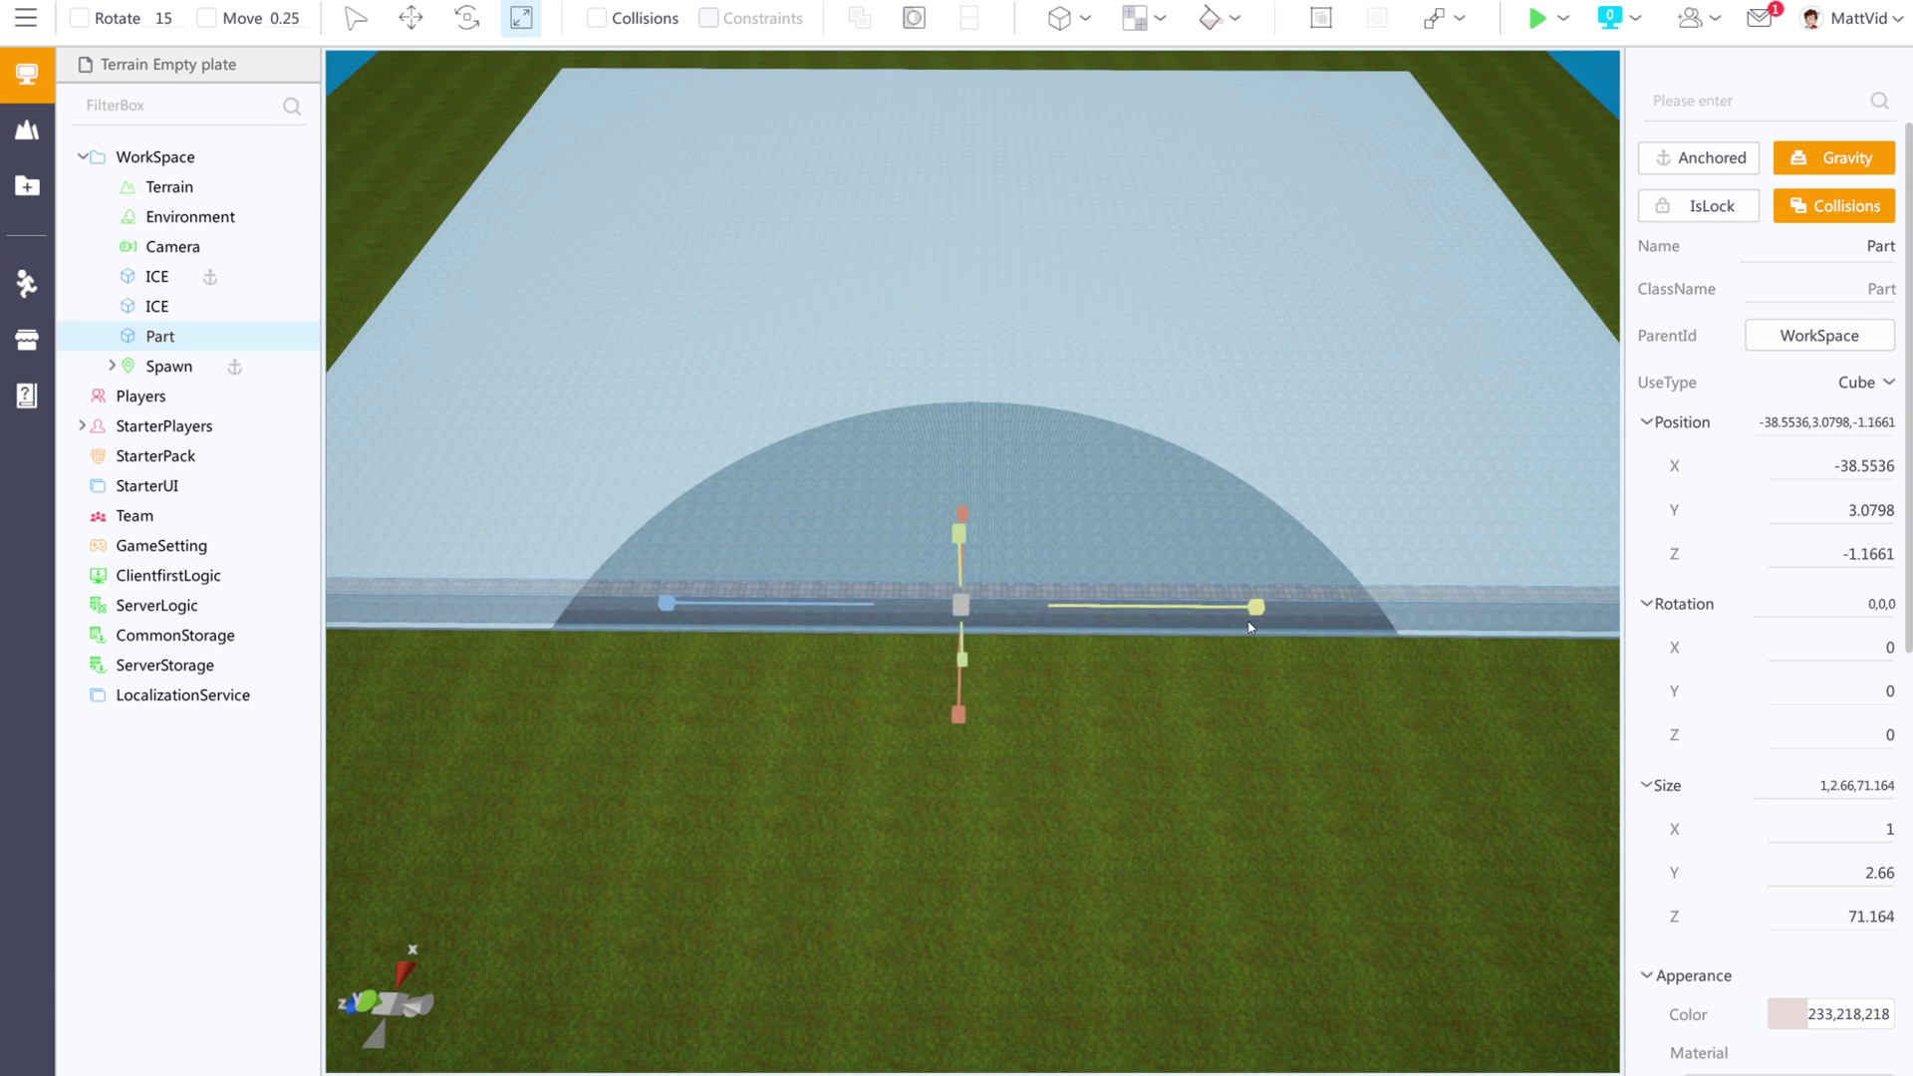
pyautogui.moveTo(1252, 606); pyautogui.dragTo(1195, 712, button='right')
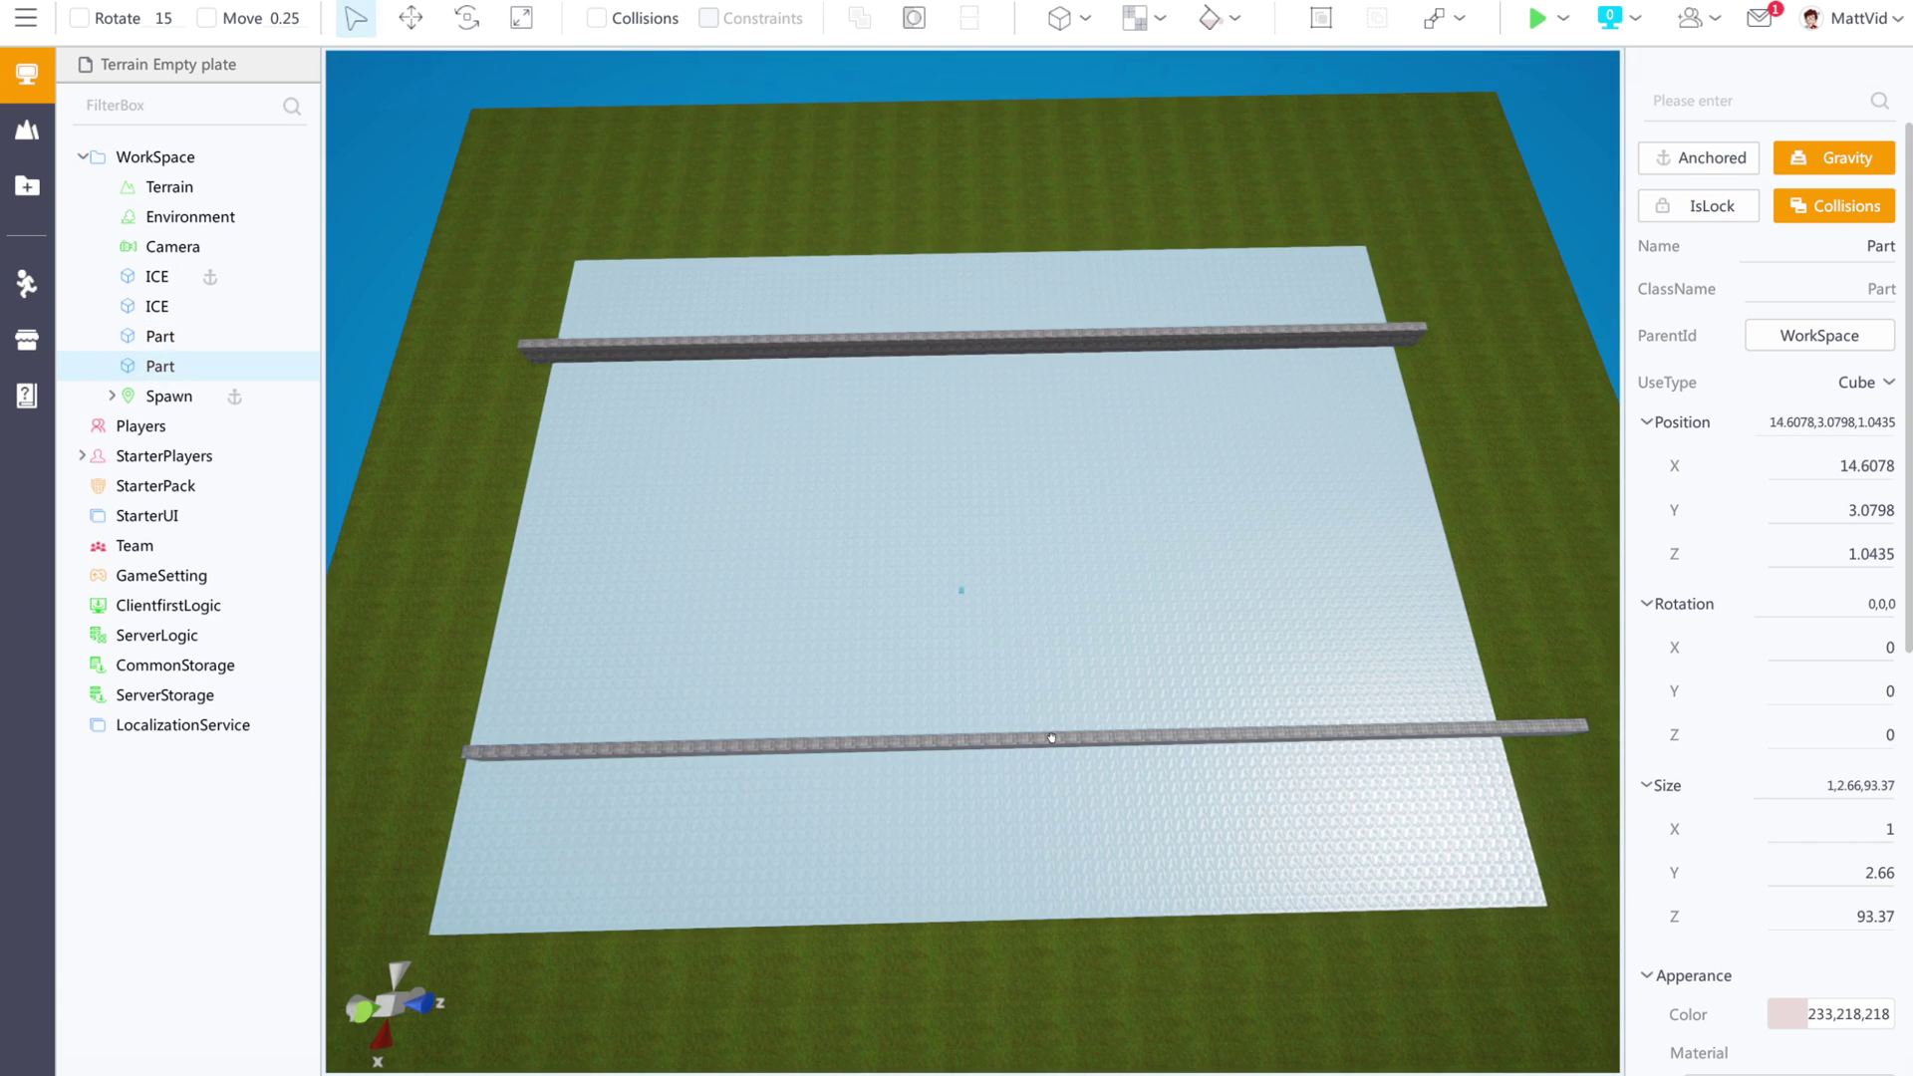
# Duplicate the tiled wall and arrange the copies around the platform, with a side wall of about 59.9 × 2.66 × 1.9.
pyautogui.moveTo(1051, 737); pyautogui.dragTo(1009, 736)
pyautogui.hotkey('ctrl', 'd')
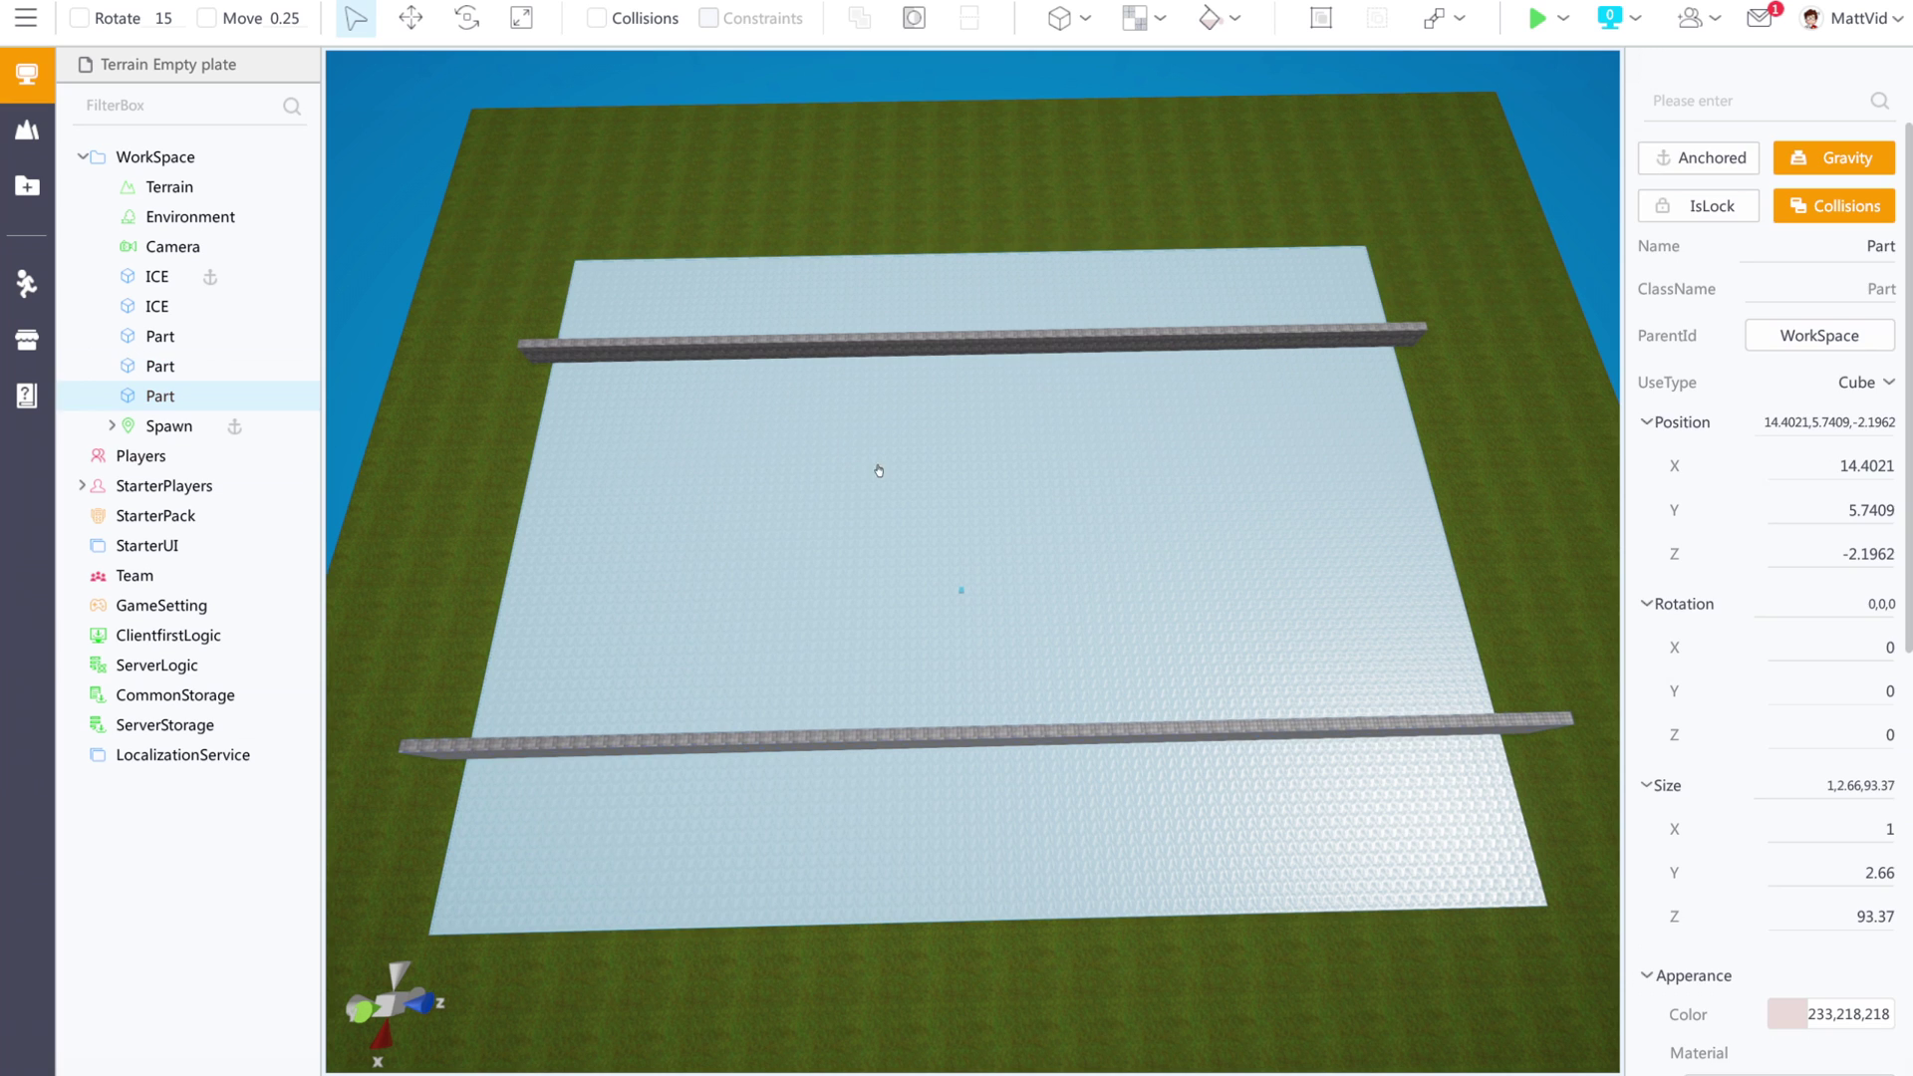
pyautogui.moveTo(819, 735); pyautogui.dragTo(893, 525)
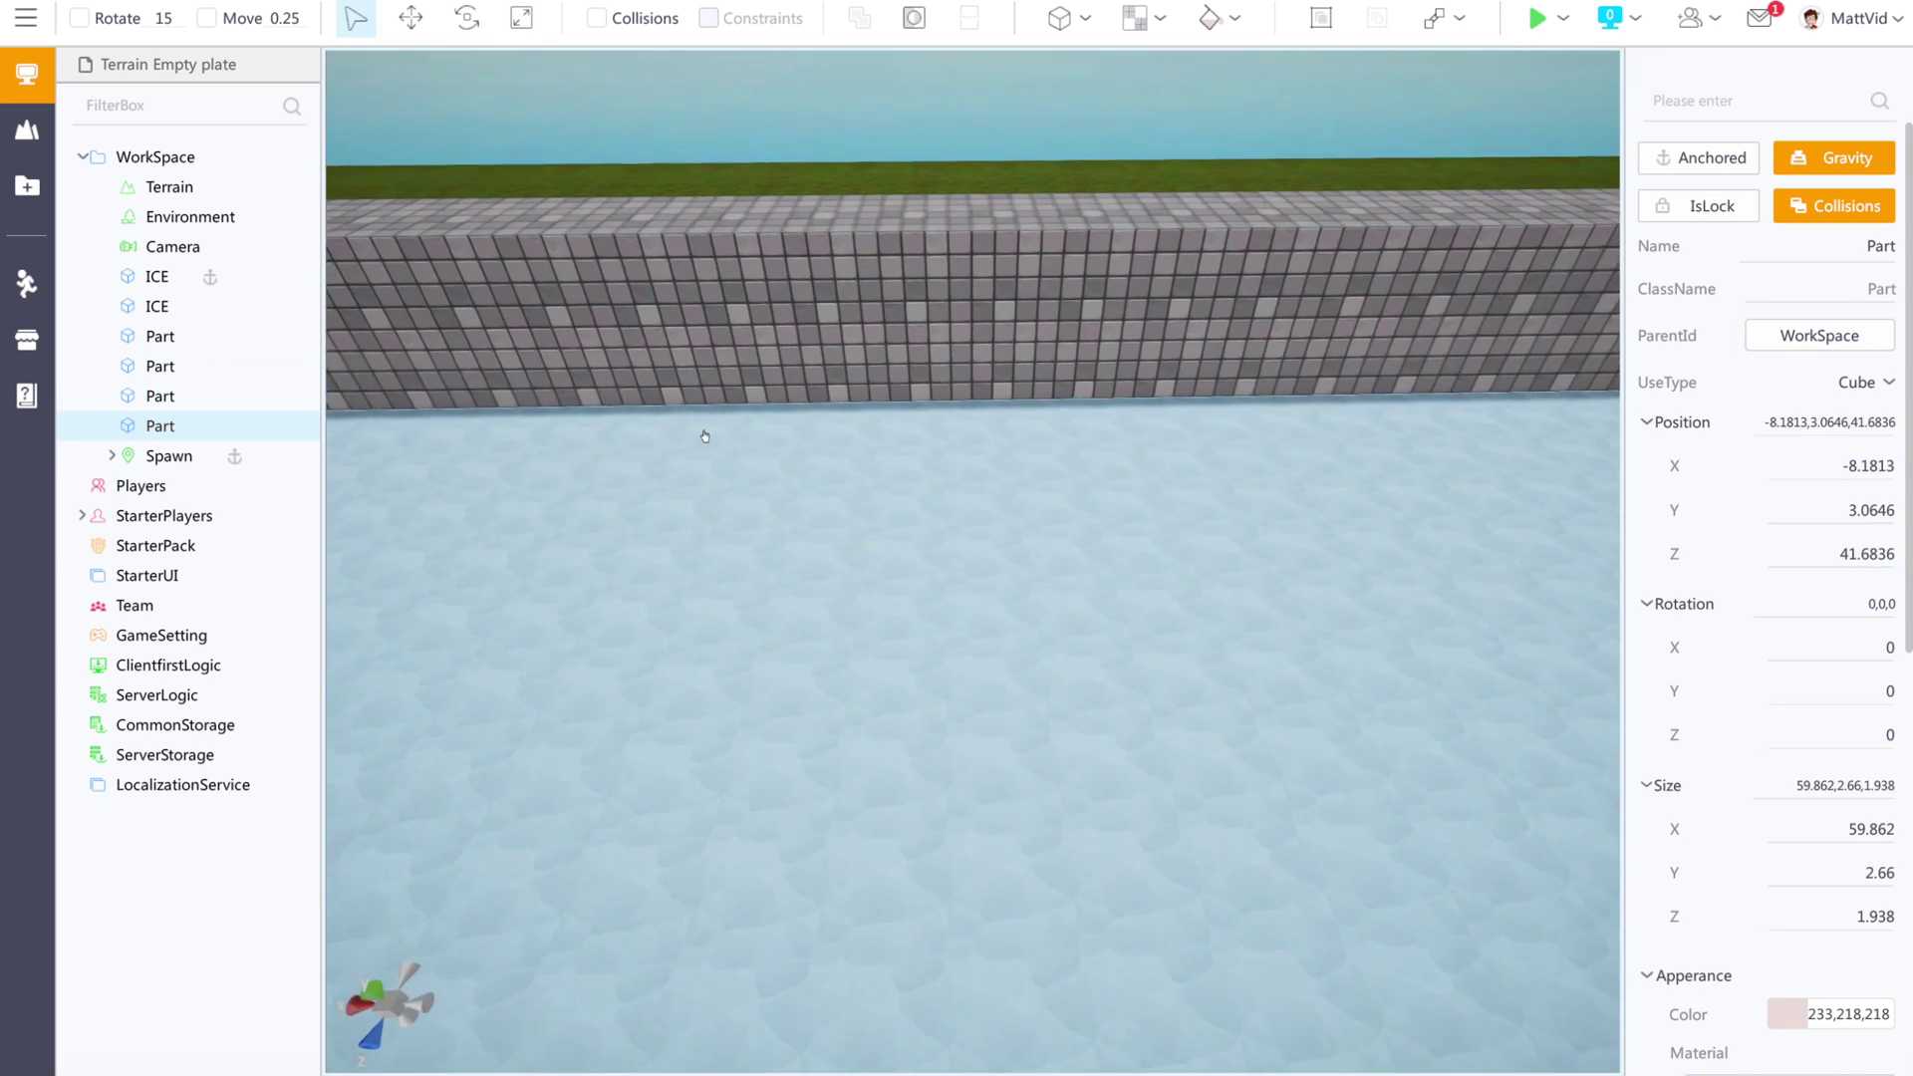
# Inspect the tiled walls around the ice platform and the blue cube inside the enclosed arena.
pyautogui.moveTo(705, 432); pyautogui.dragTo(1298, 533, button='right')
pyautogui.press('w')
pyautogui.press('w')
pyautogui.press('s')
pyautogui.press('w')
pyautogui.press('w')
pyautogui.press('w')
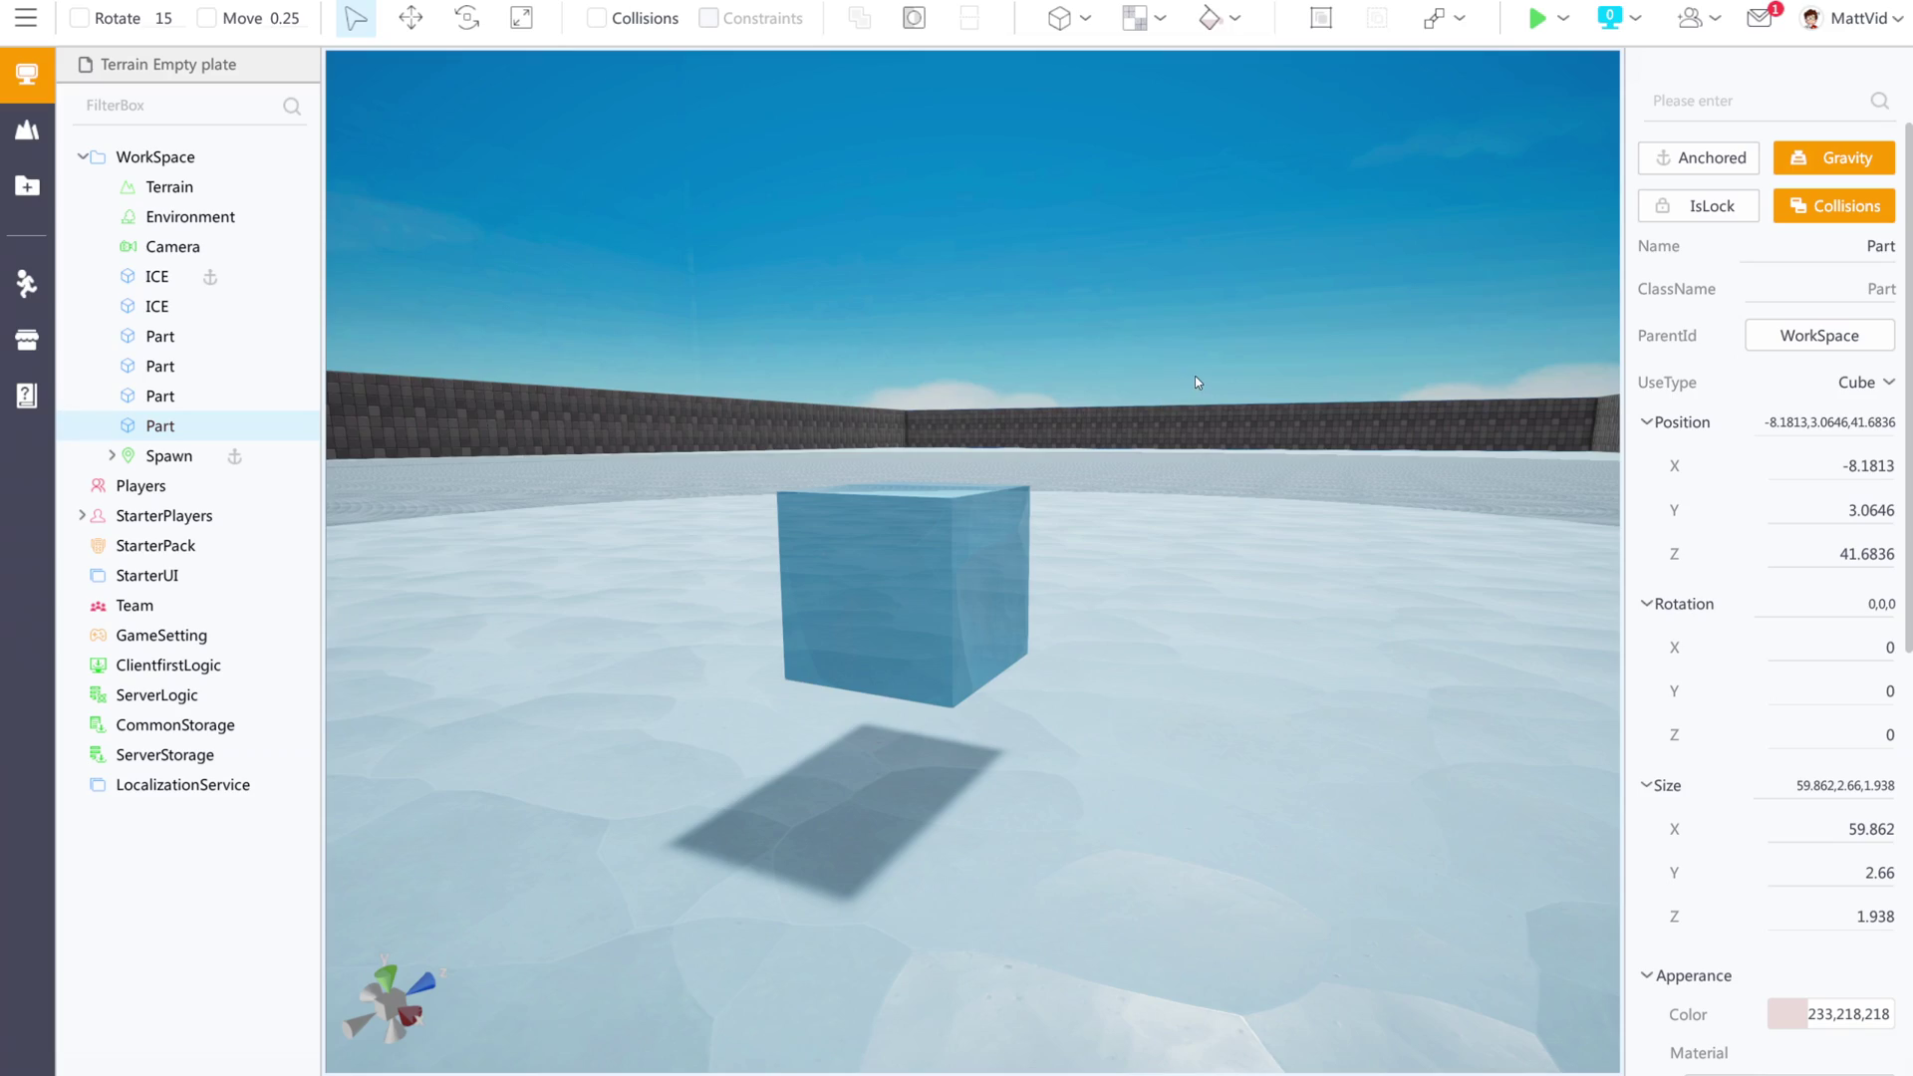
pyautogui.moveTo(1193, 380); pyautogui.dragTo(760, 540, button='right')
pyautogui.press('w')
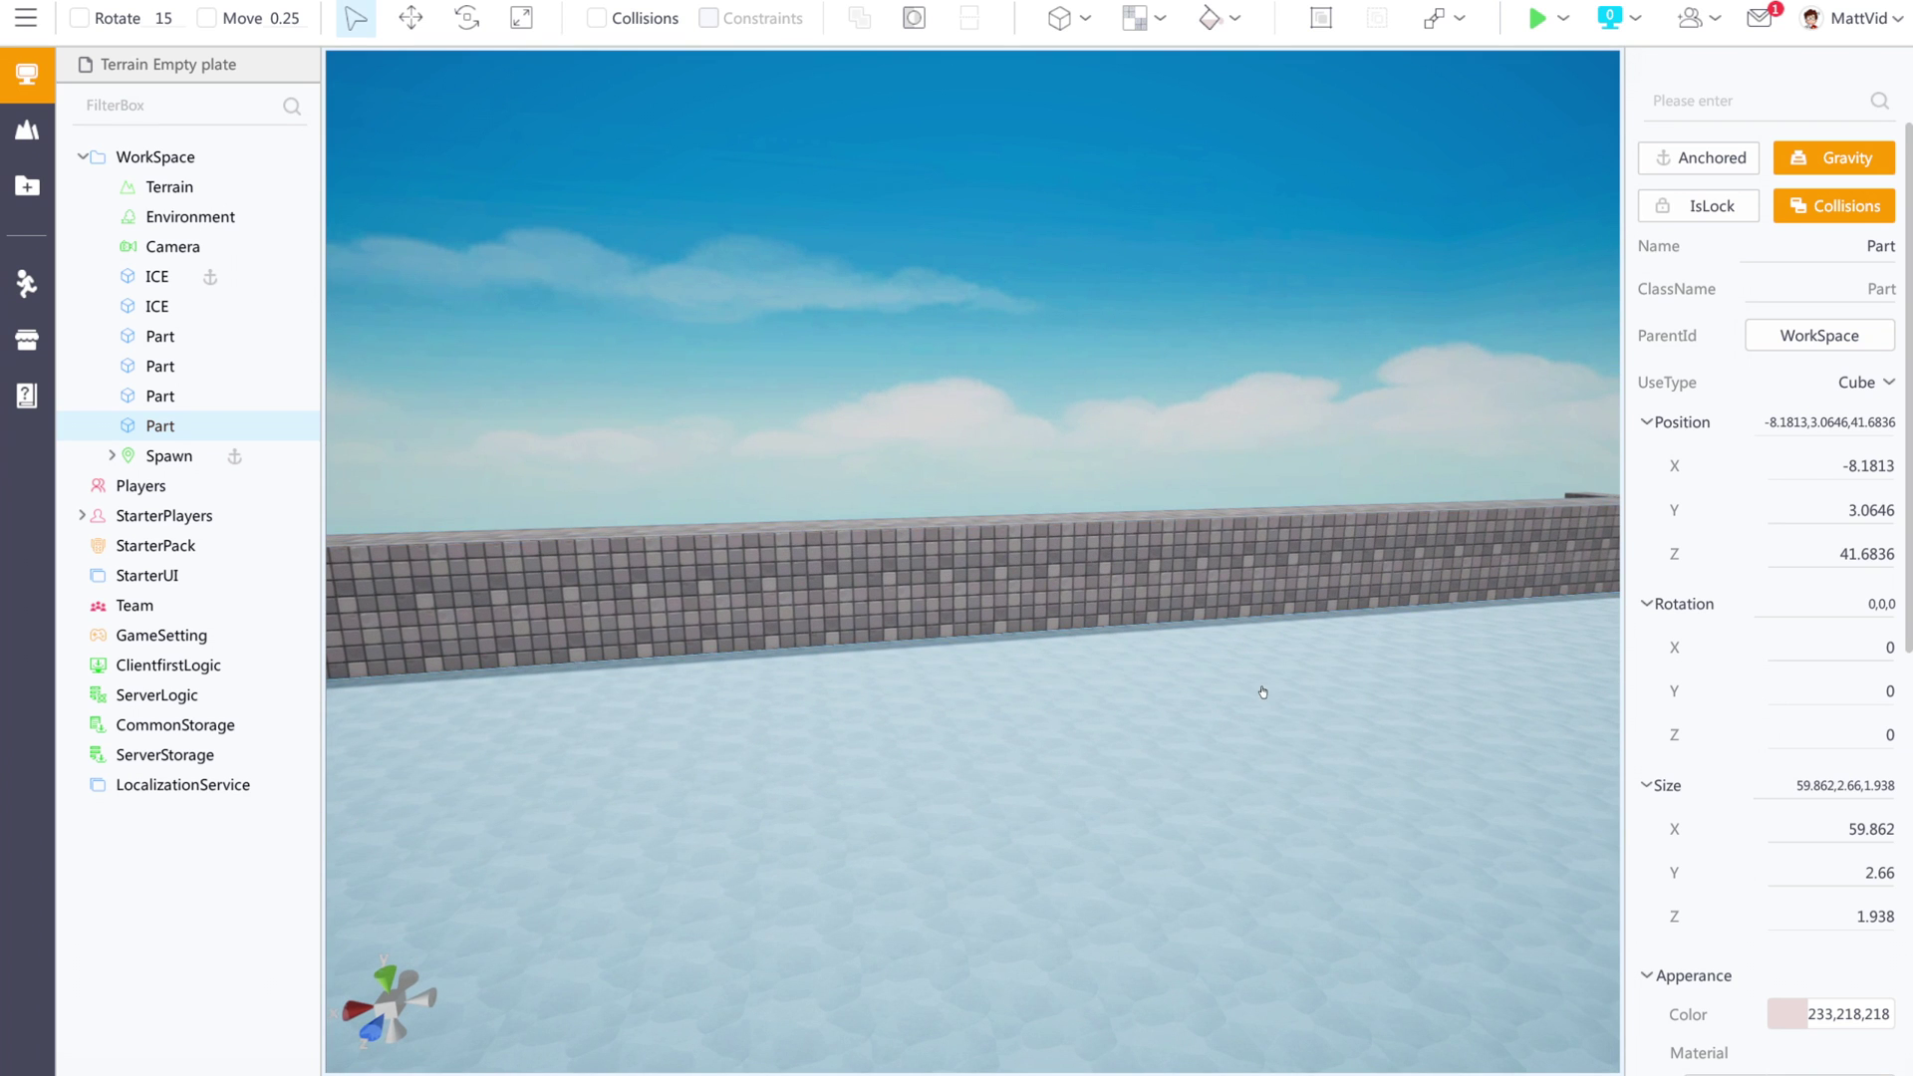
pyautogui.moveTo(1428, 664); pyautogui.dragTo(1066, 463, button='right')
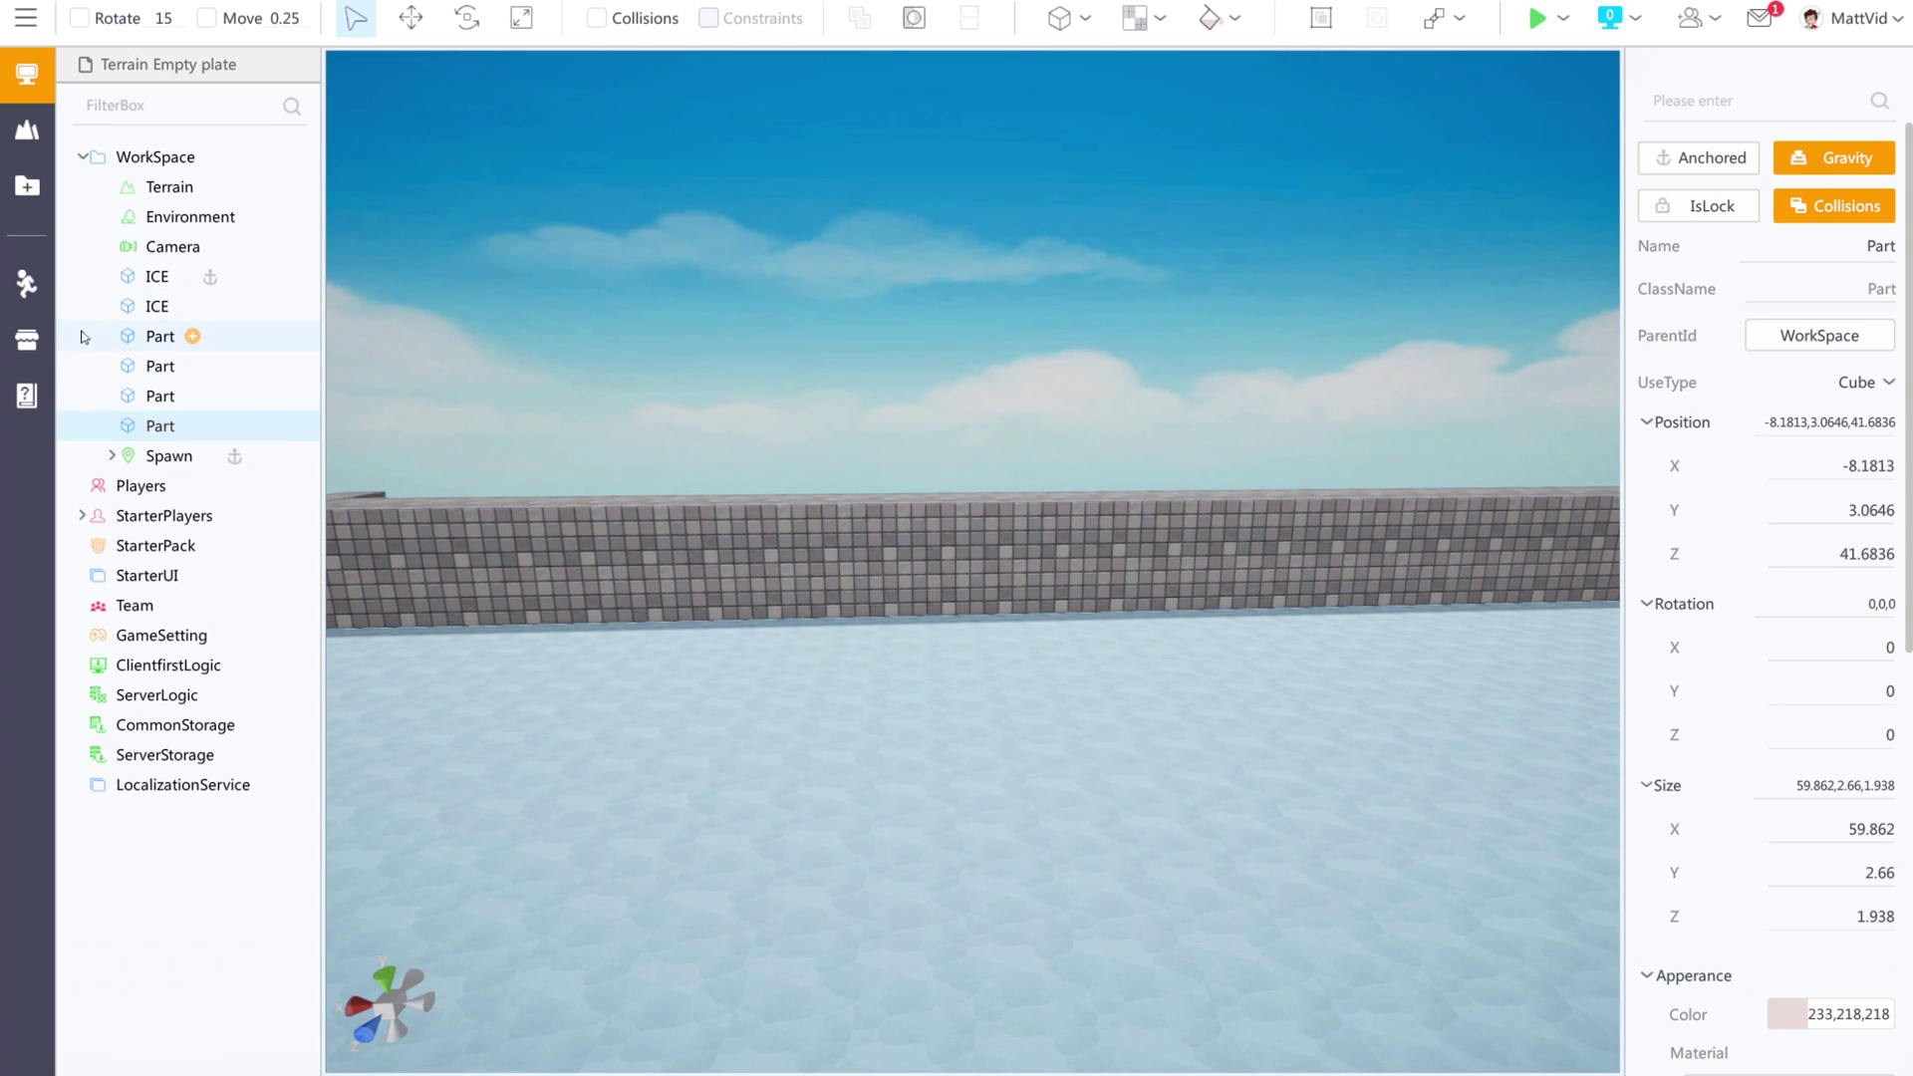
# Browse the trending items in the resource shop and search it for "net".
pyautogui.click(29, 349)
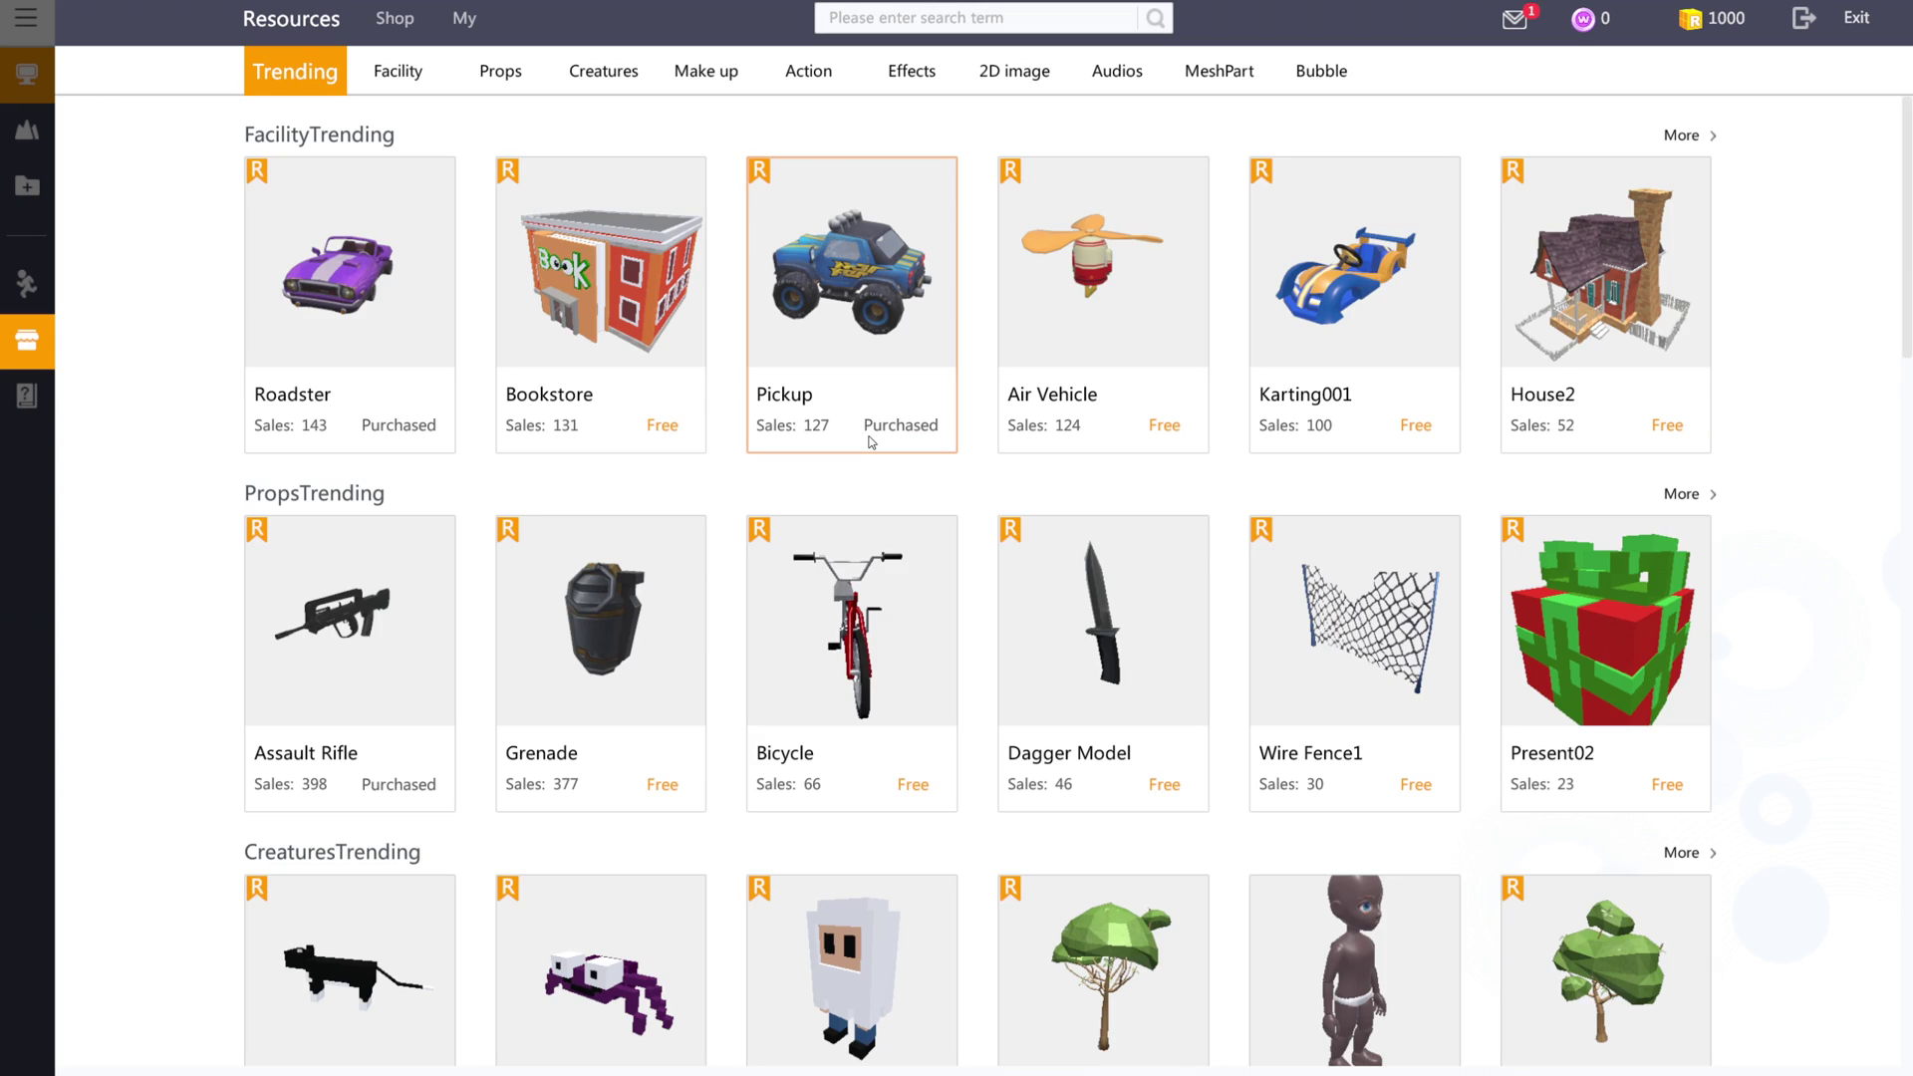
pyautogui.scroll(-5, 1345, 426)
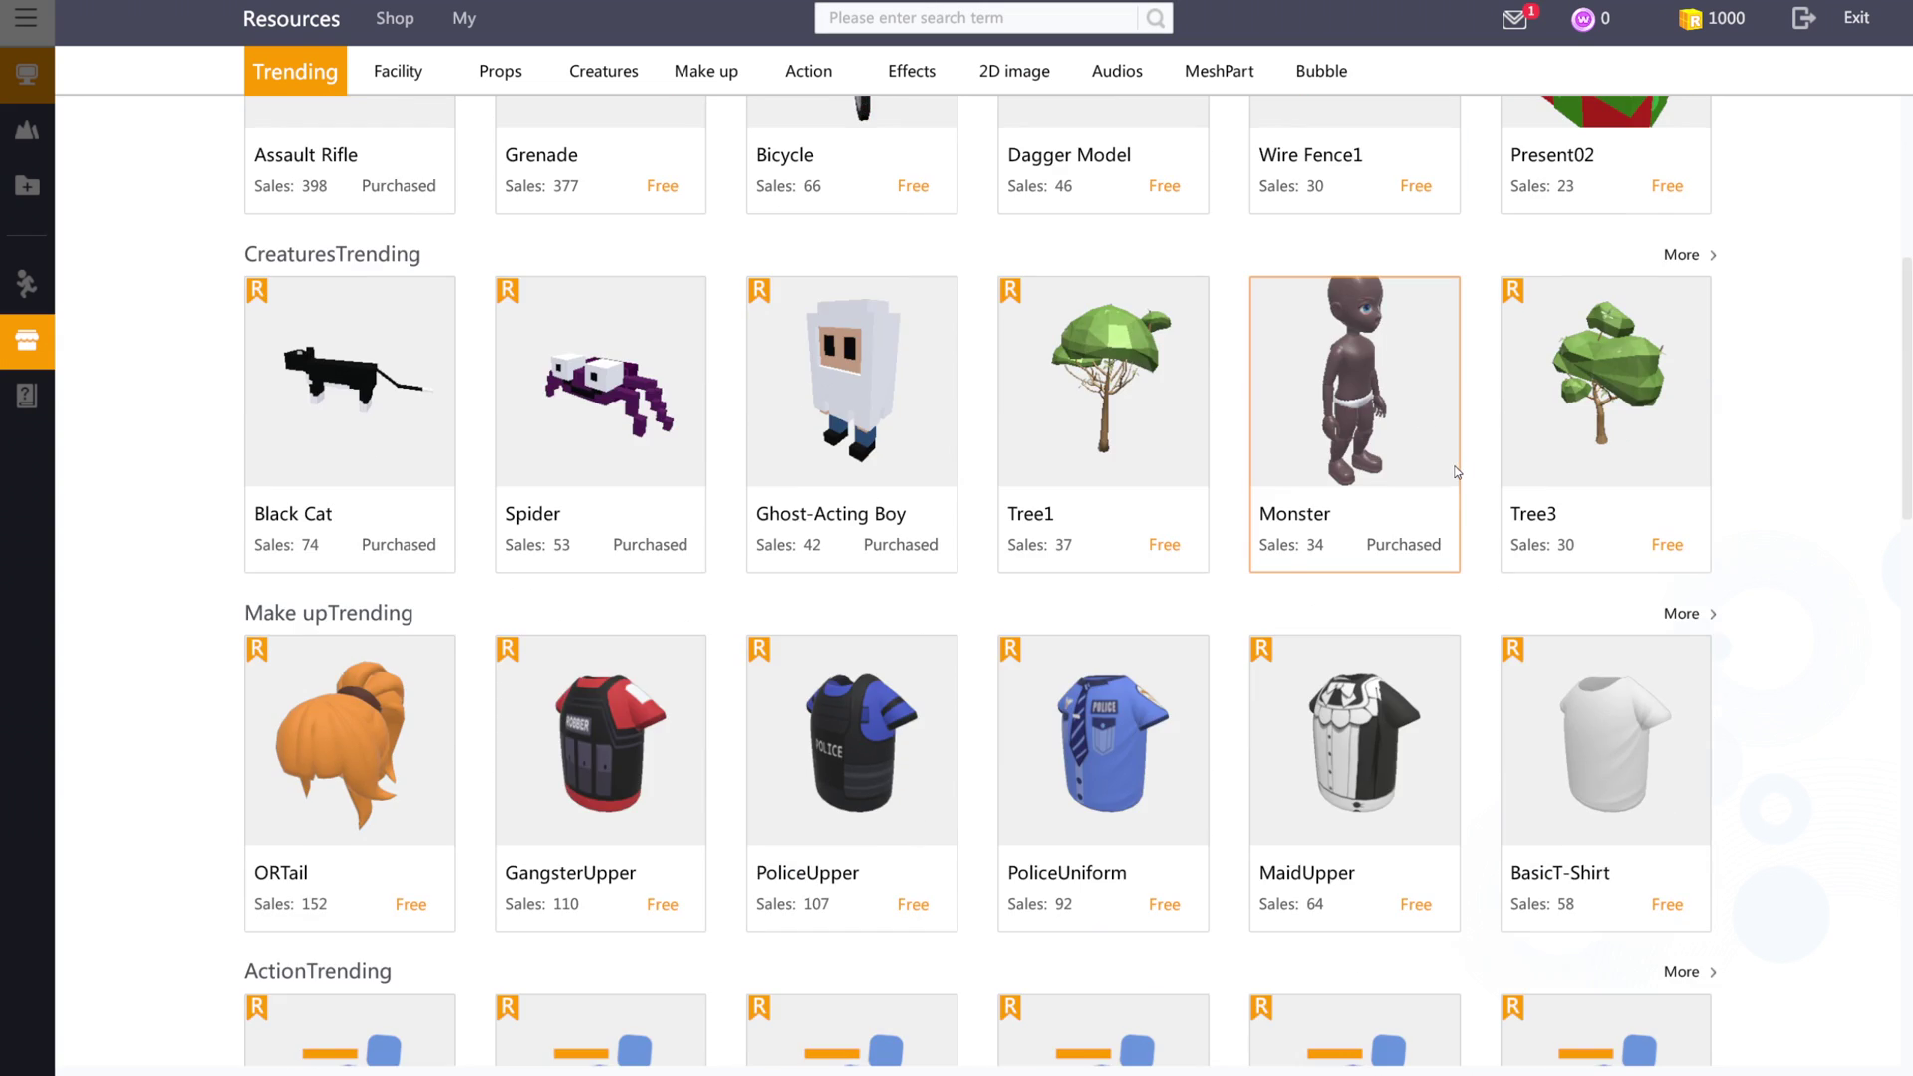
pyautogui.scroll(5, 1365, 489)
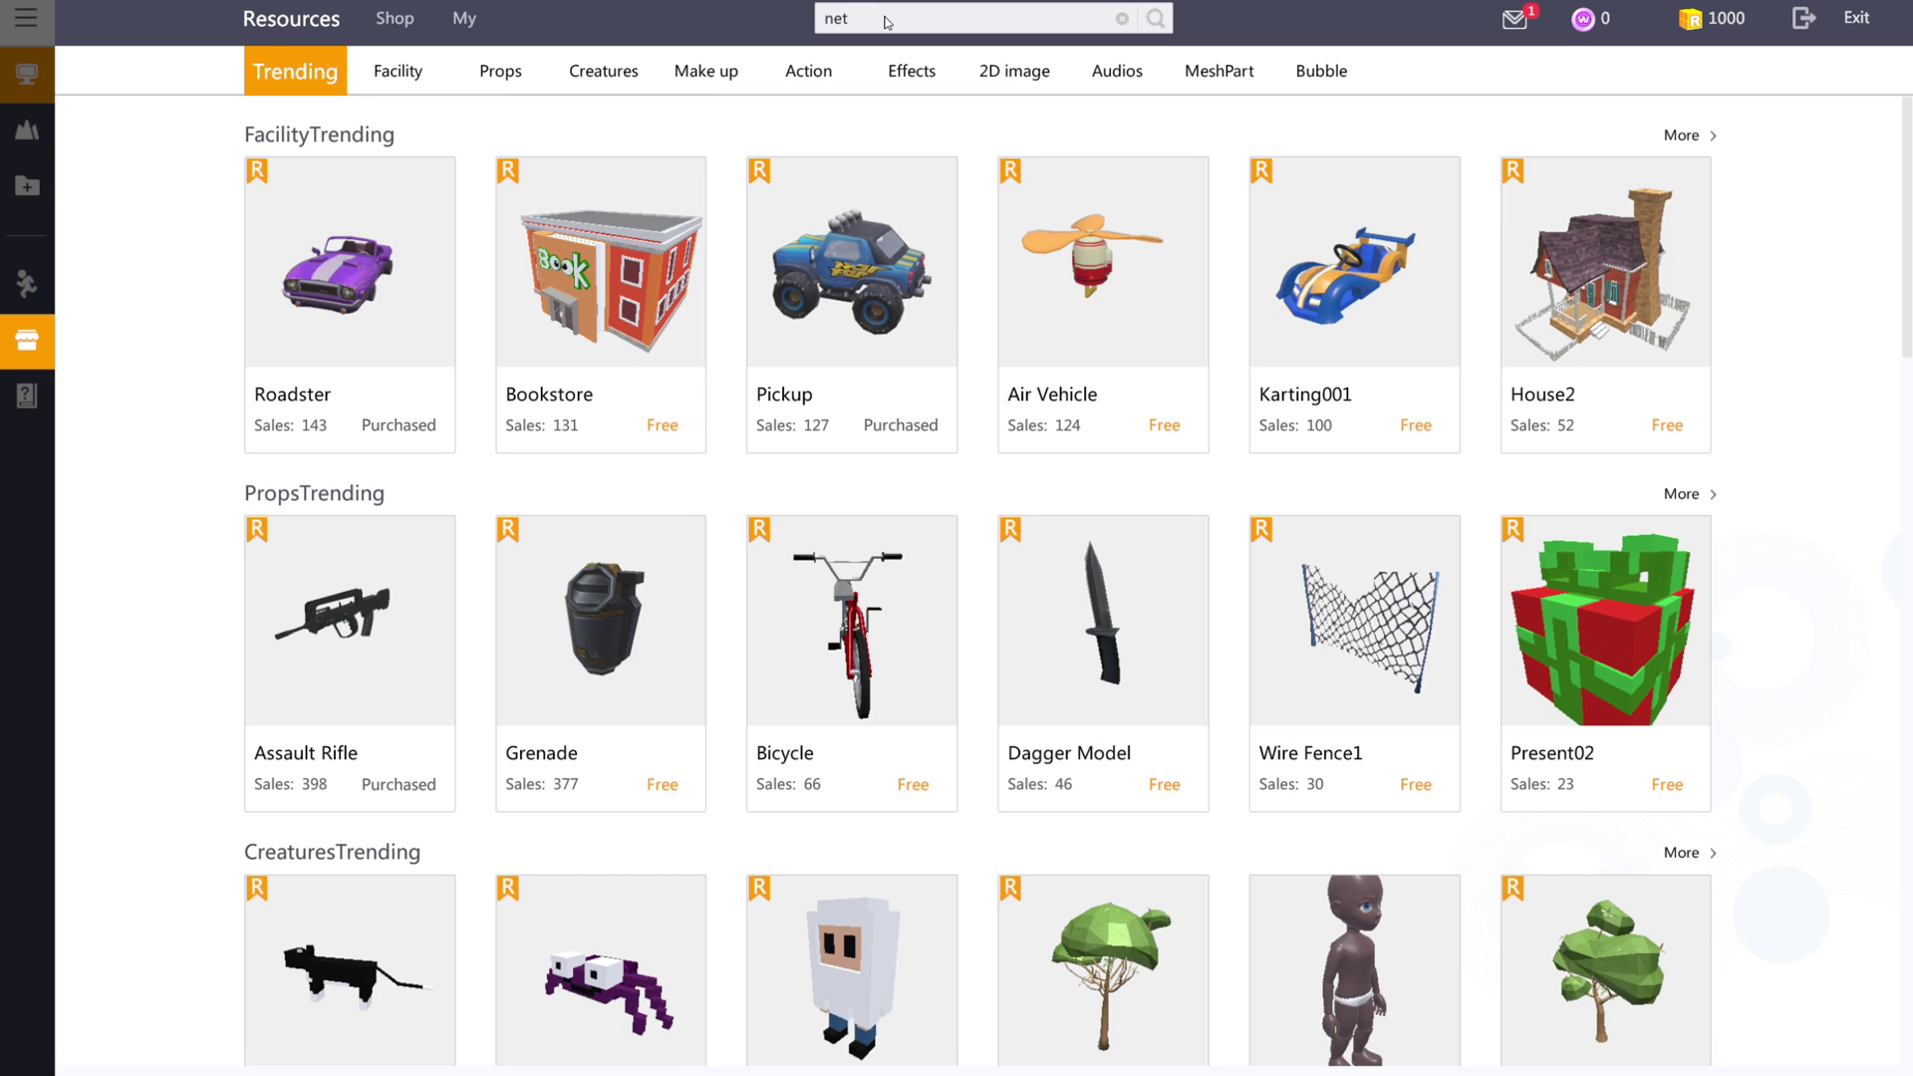
pyautogui.click(1153, 20)
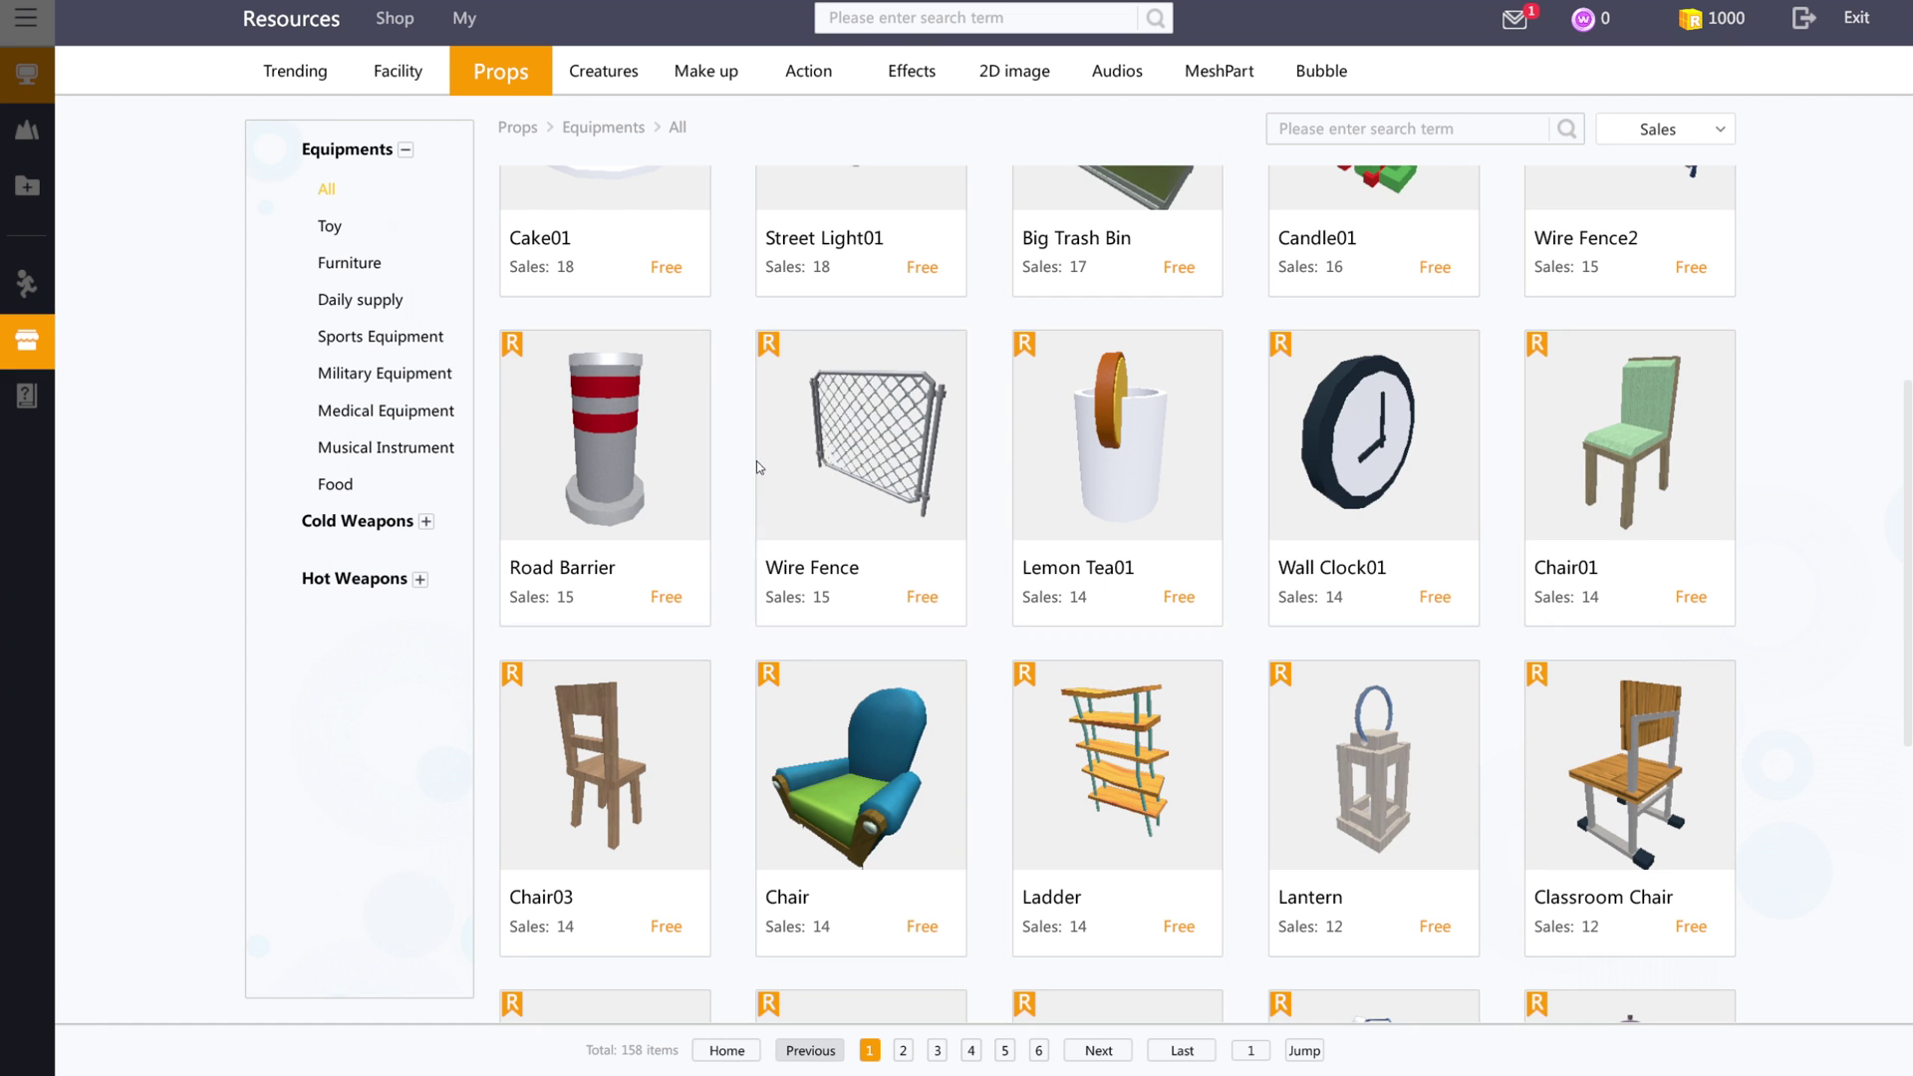
# Browse the equipment props in the shop and get the free Wire Fence.
pyautogui.scroll(-5, 881, 467)
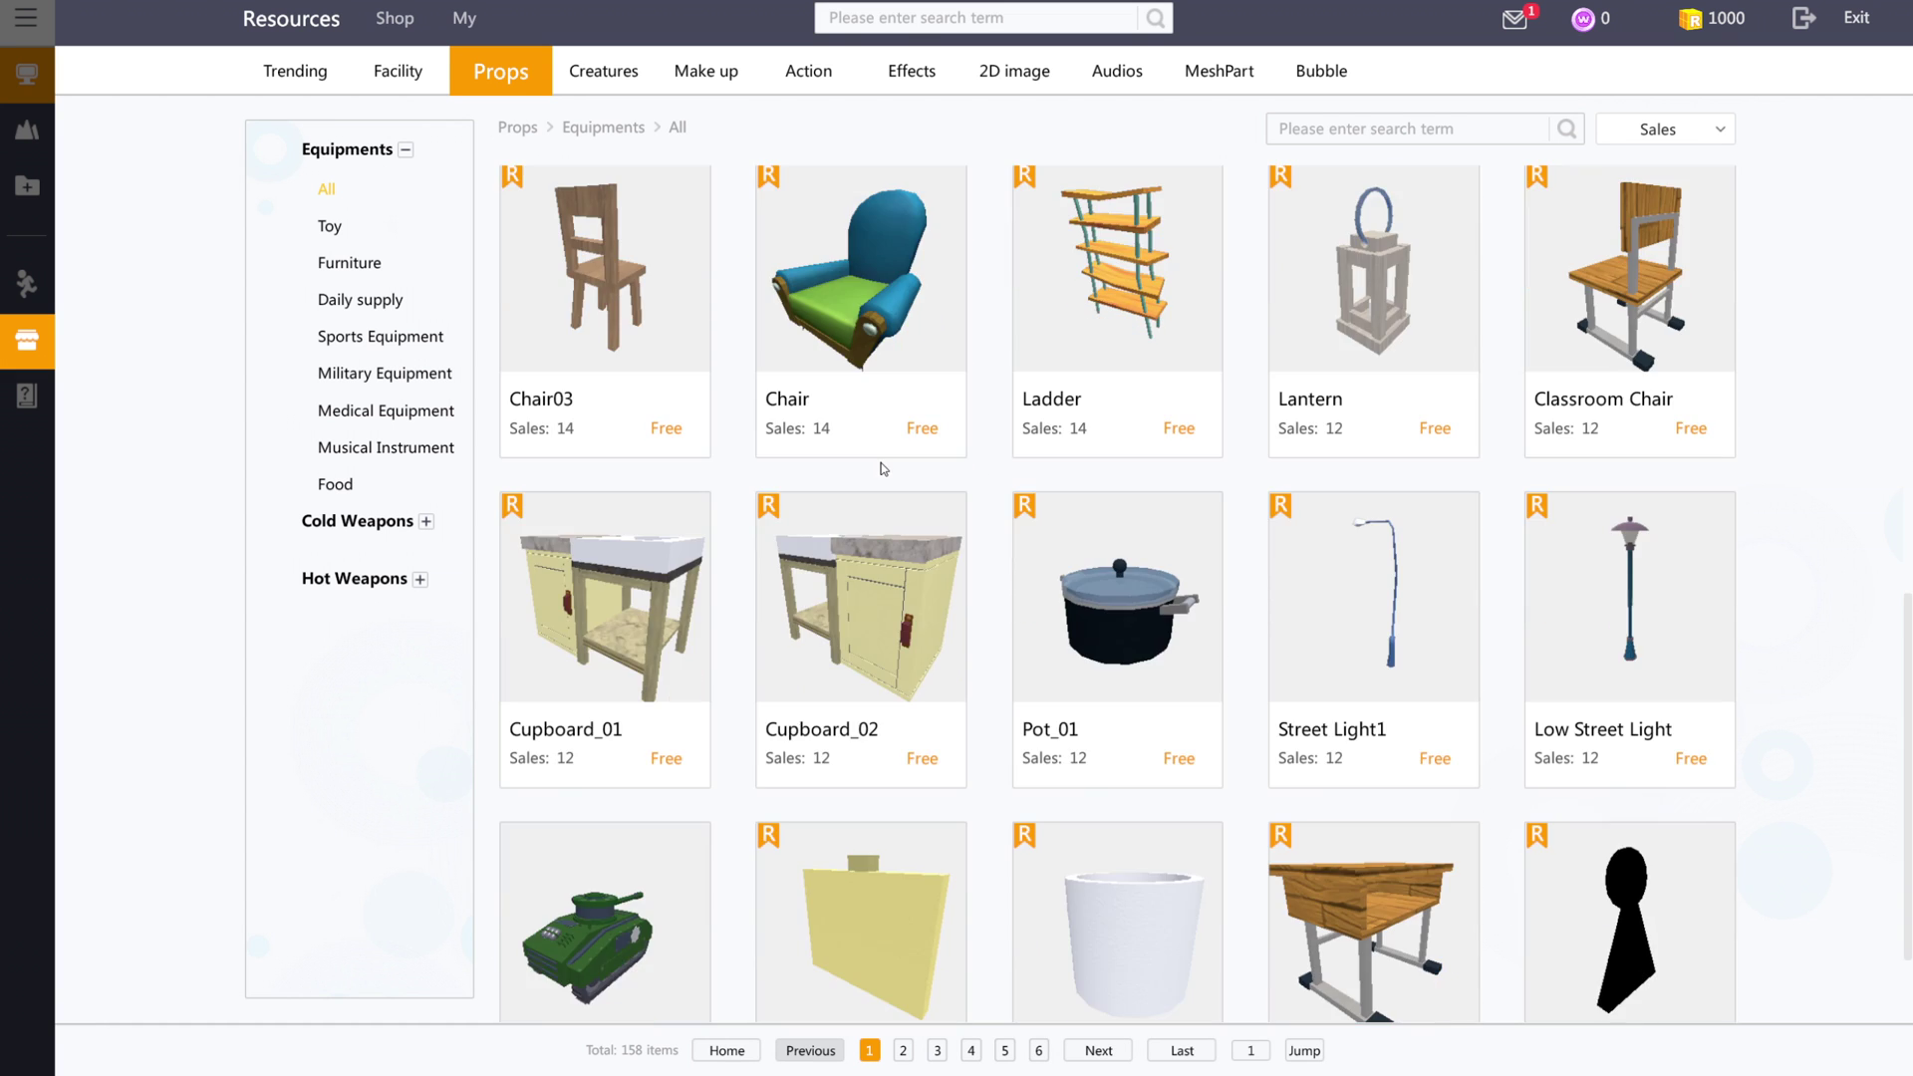
pyautogui.scroll(-2, 881, 467)
pyautogui.scroll(6, 893, 528)
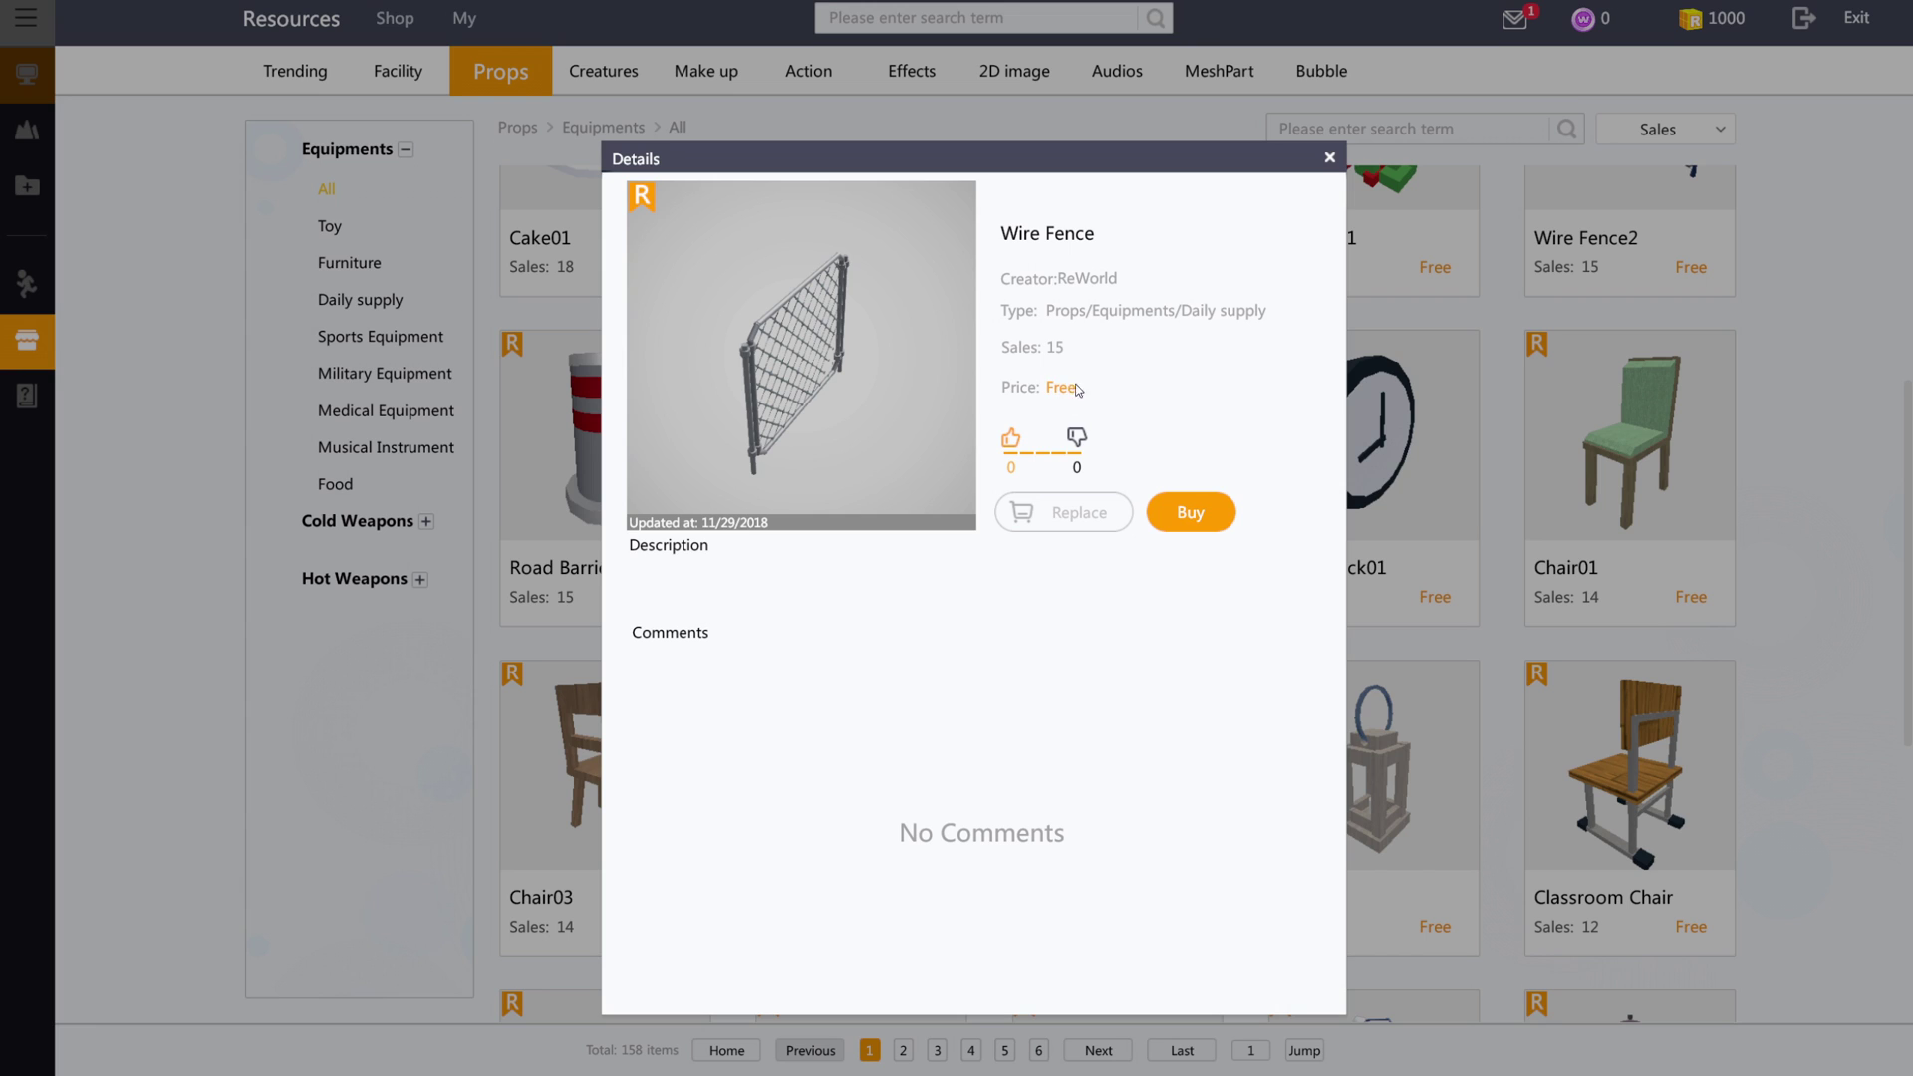
pyautogui.click(1197, 511)
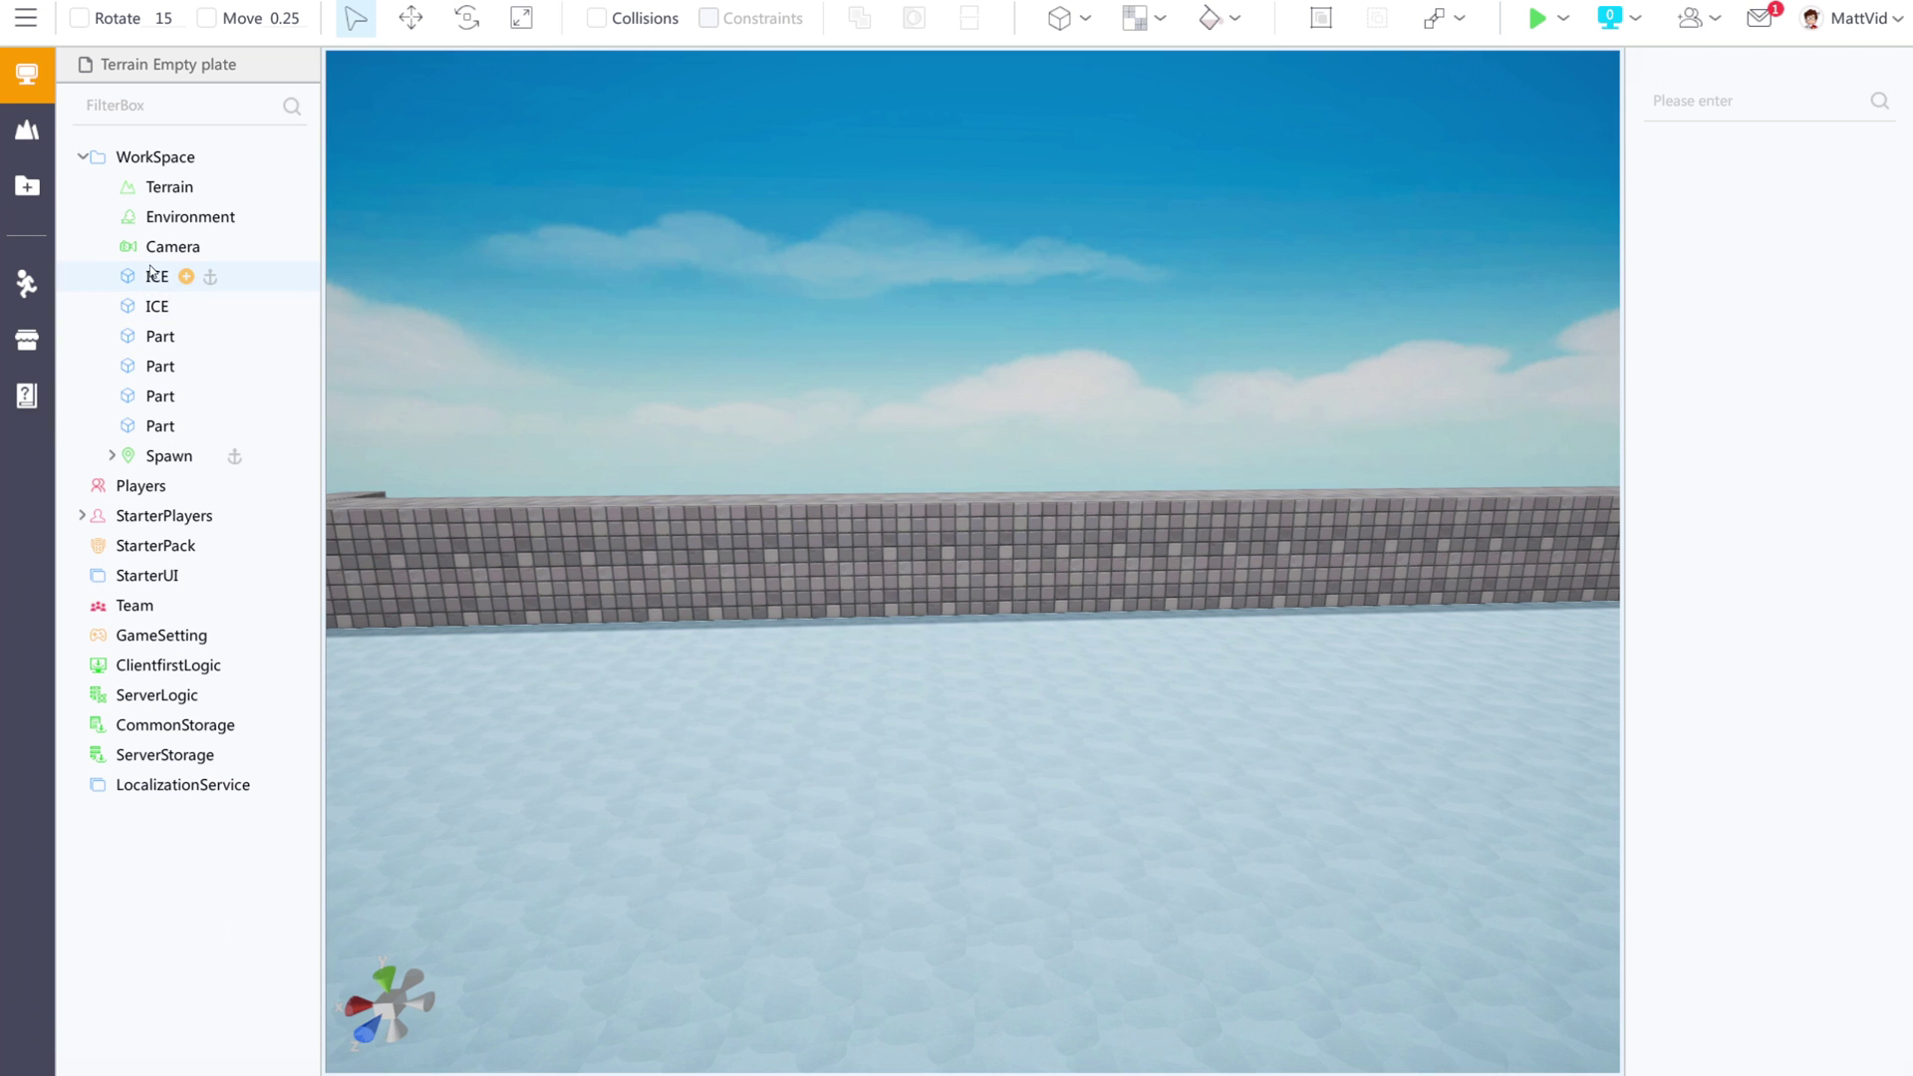
# Find the Wire Fence among the resources with "fence" and arrange three pieces as an open goal against the end wall.
pyautogui.click(29, 196)
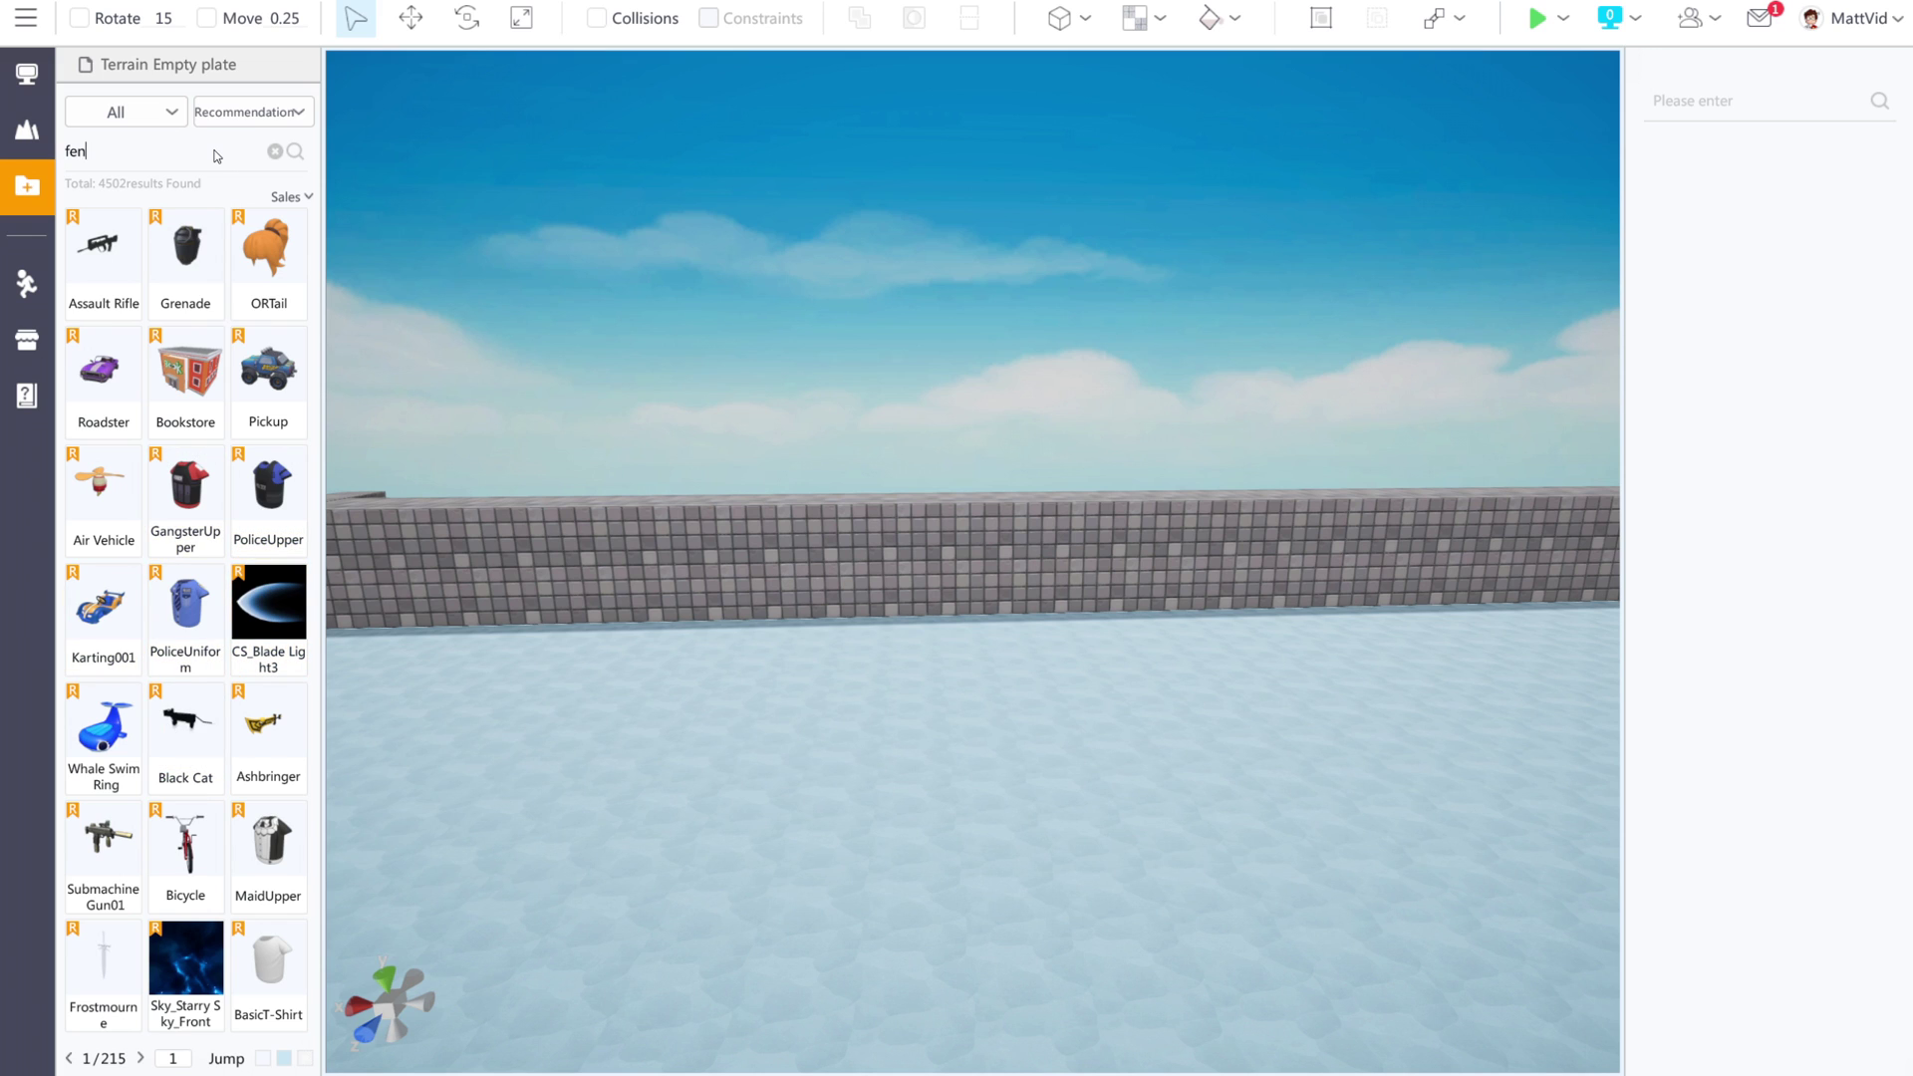
pyautogui.write('e')
pyautogui.press('Return')
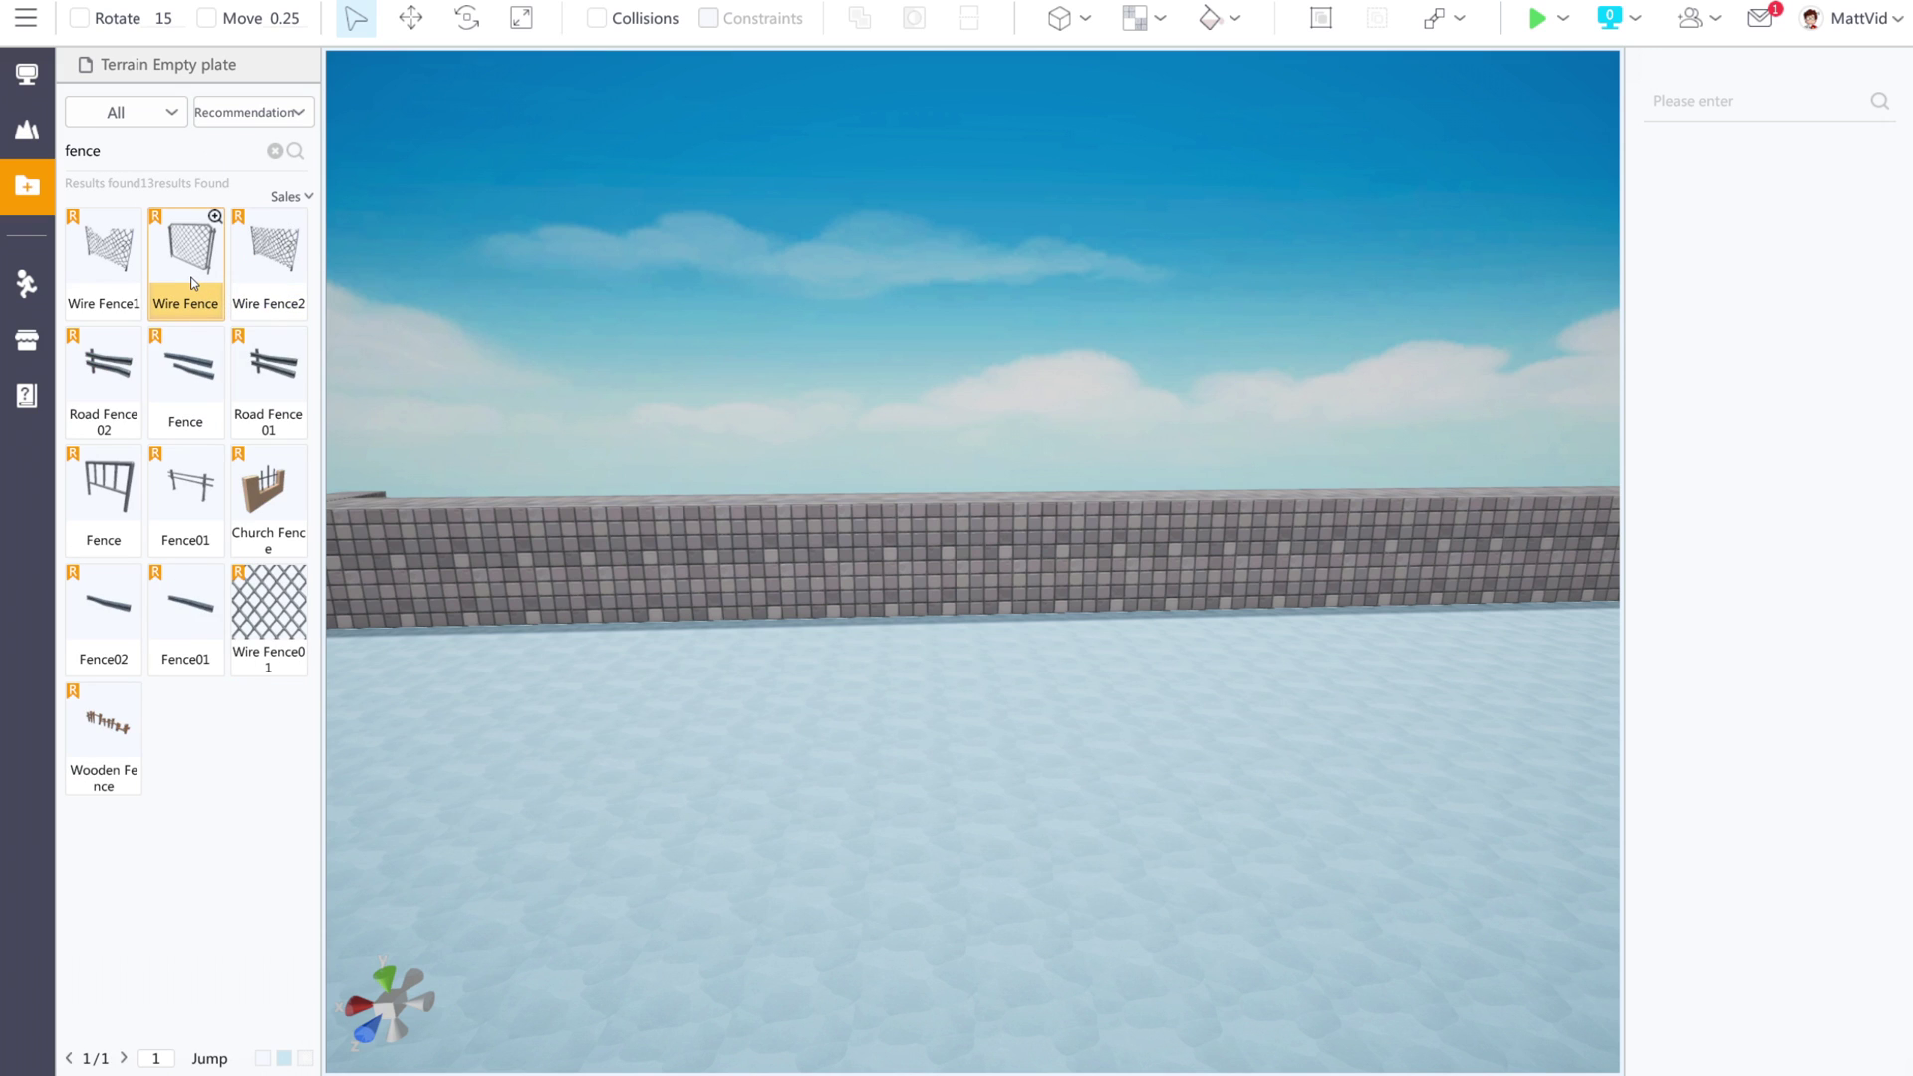
pyautogui.moveTo(192, 277); pyautogui.dragTo(1084, 741)
pyautogui.moveTo(1084, 742); pyautogui.dragTo(1648, 816, button='right')
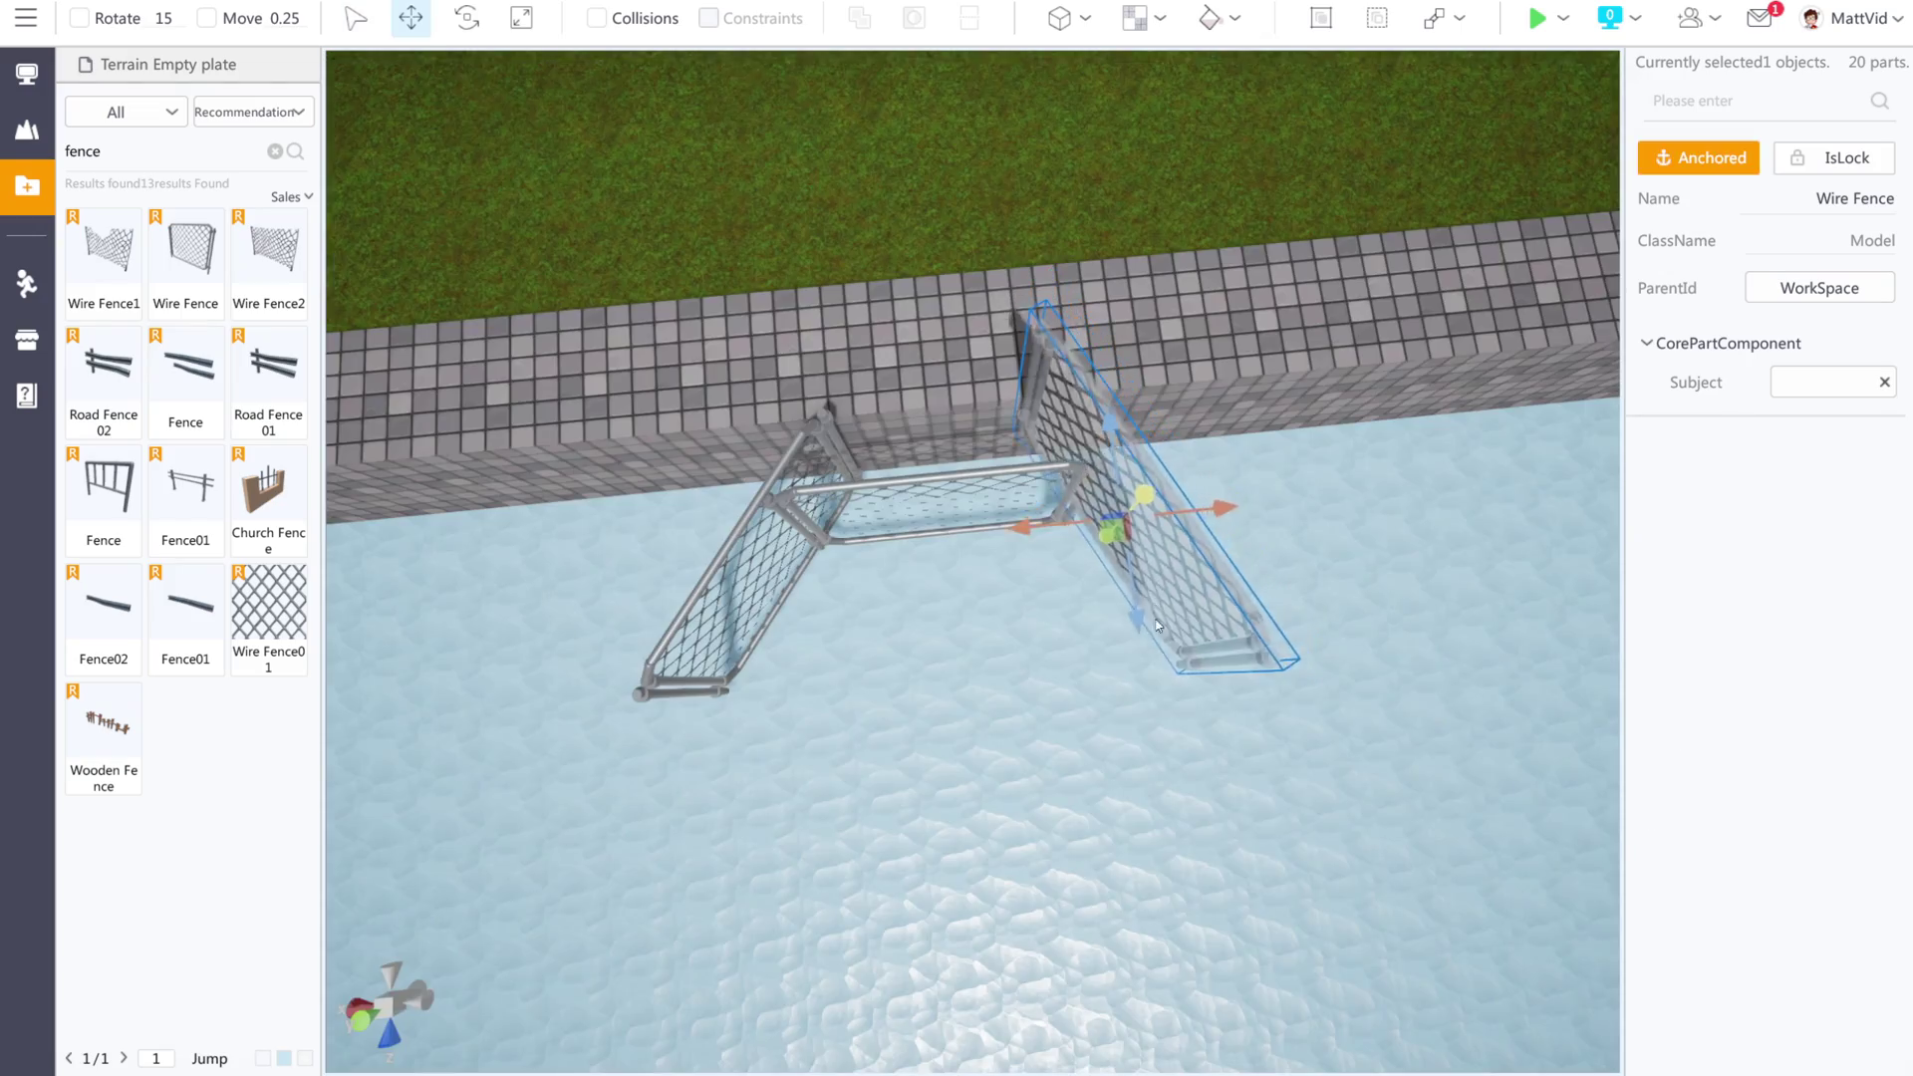
pyautogui.moveTo(1092, 791); pyautogui.dragTo(907, 145, button='right')
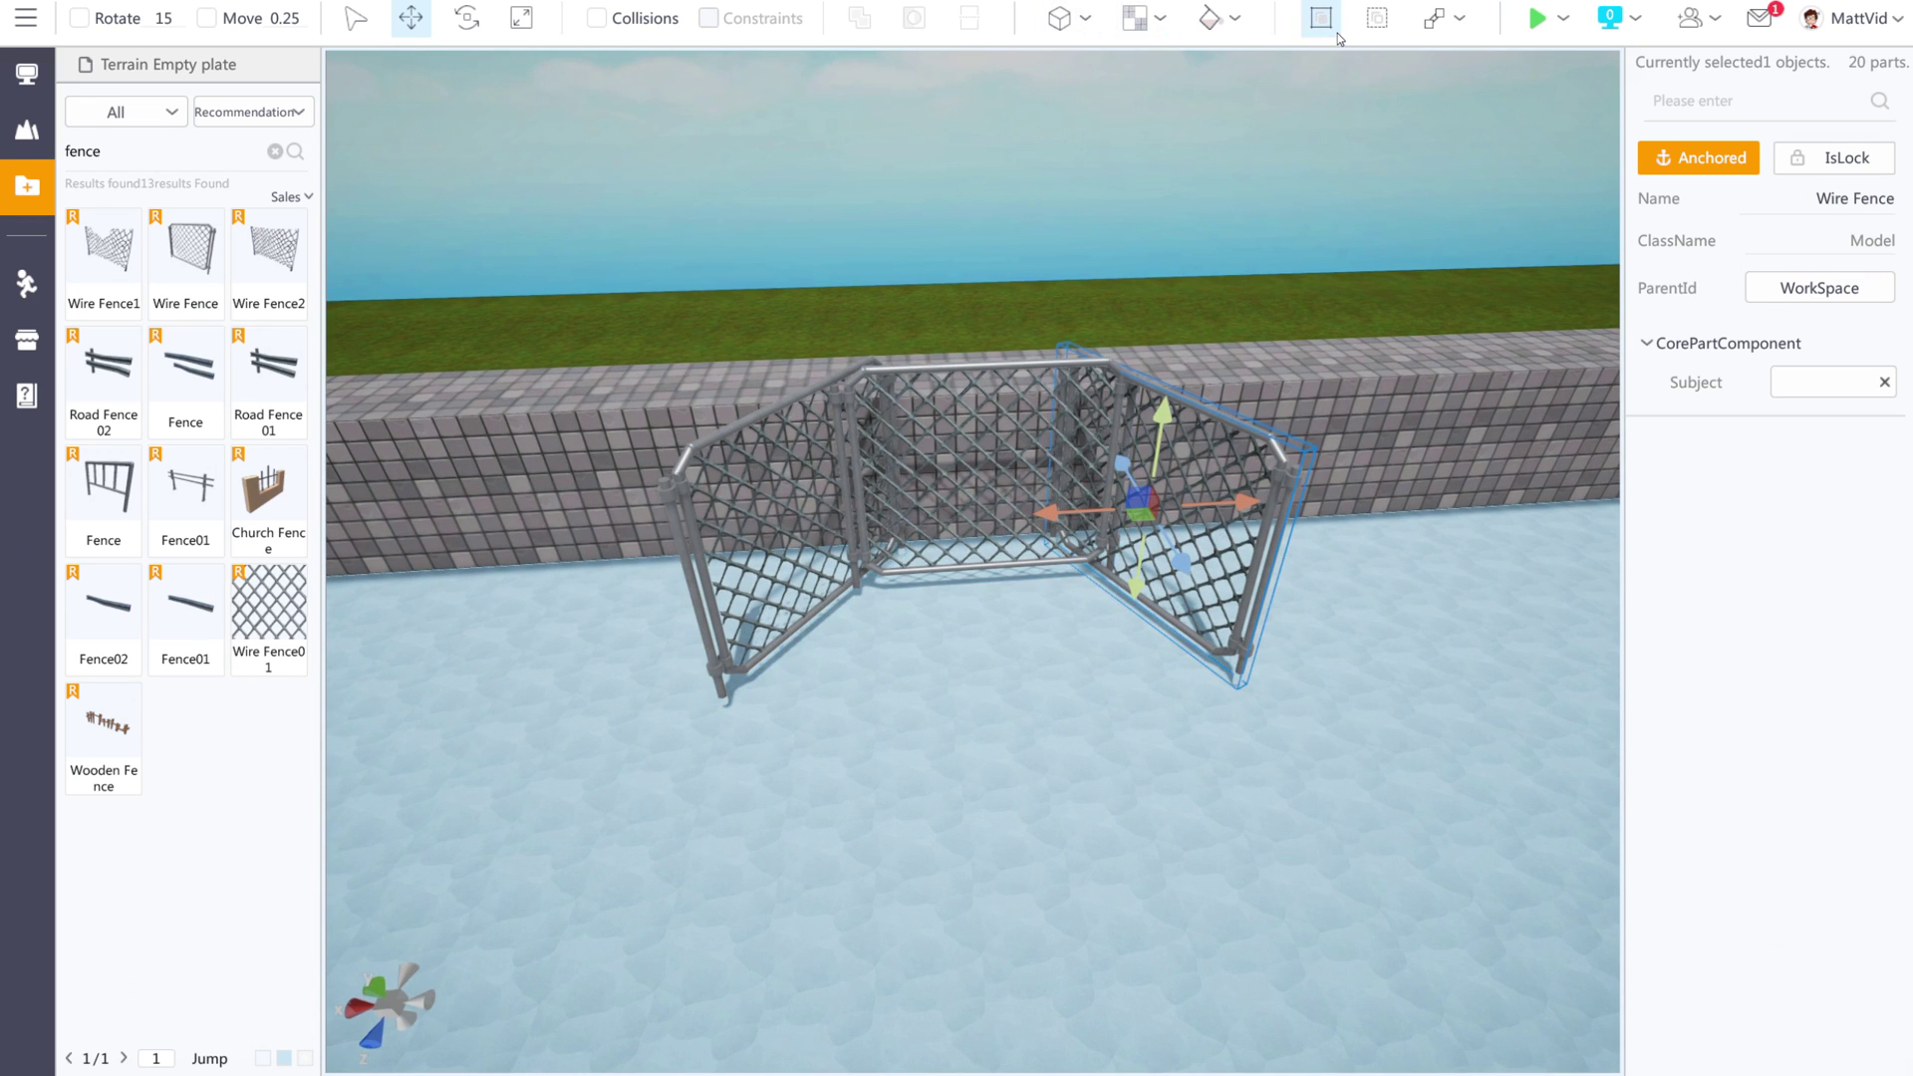
# Select the three Wire Fence pieces and group them into one model.
pyautogui.click(361, 25)
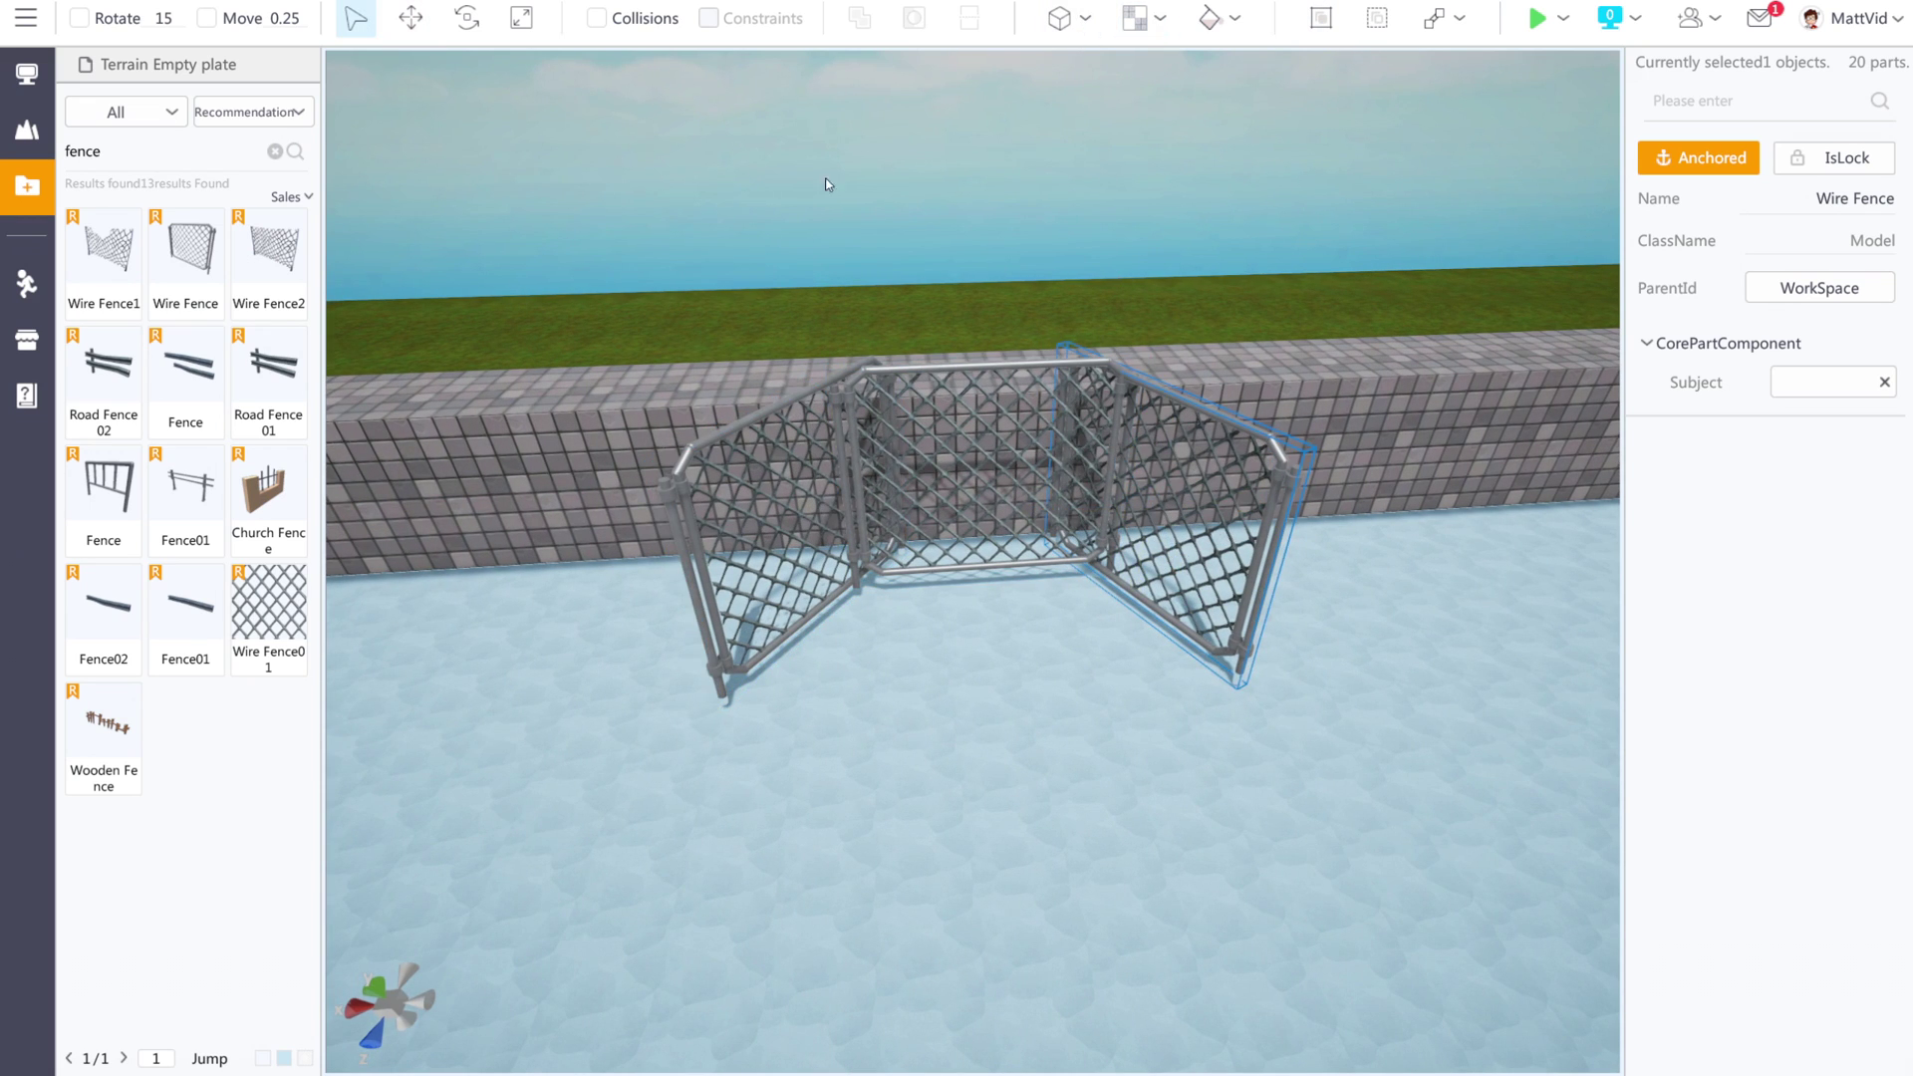
pyautogui.keyDown('ctrl'); pyautogui.click(1024, 431); pyautogui.keyUp('ctrl')
pyautogui.keyDown('ctrl'); pyautogui.click(794, 505); pyautogui.keyUp('ctrl')
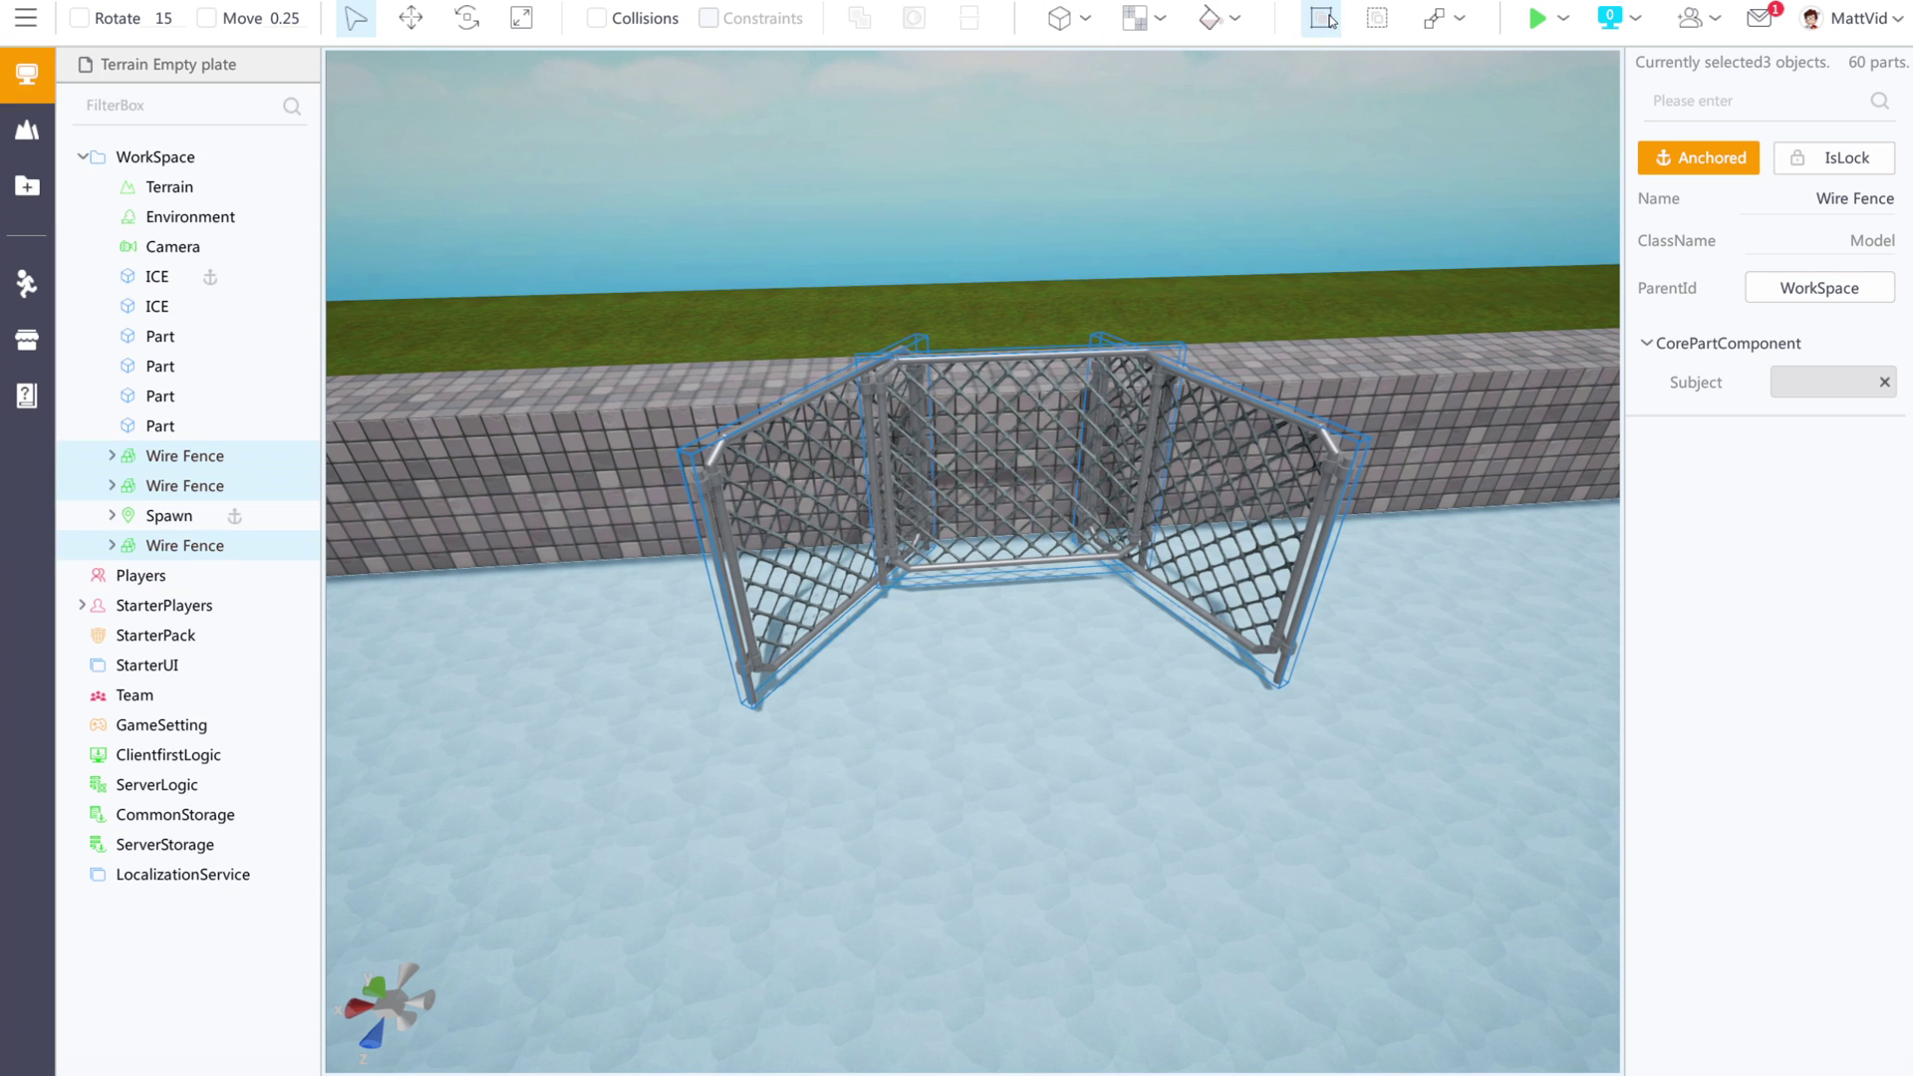
pyautogui.click(1323, 18)
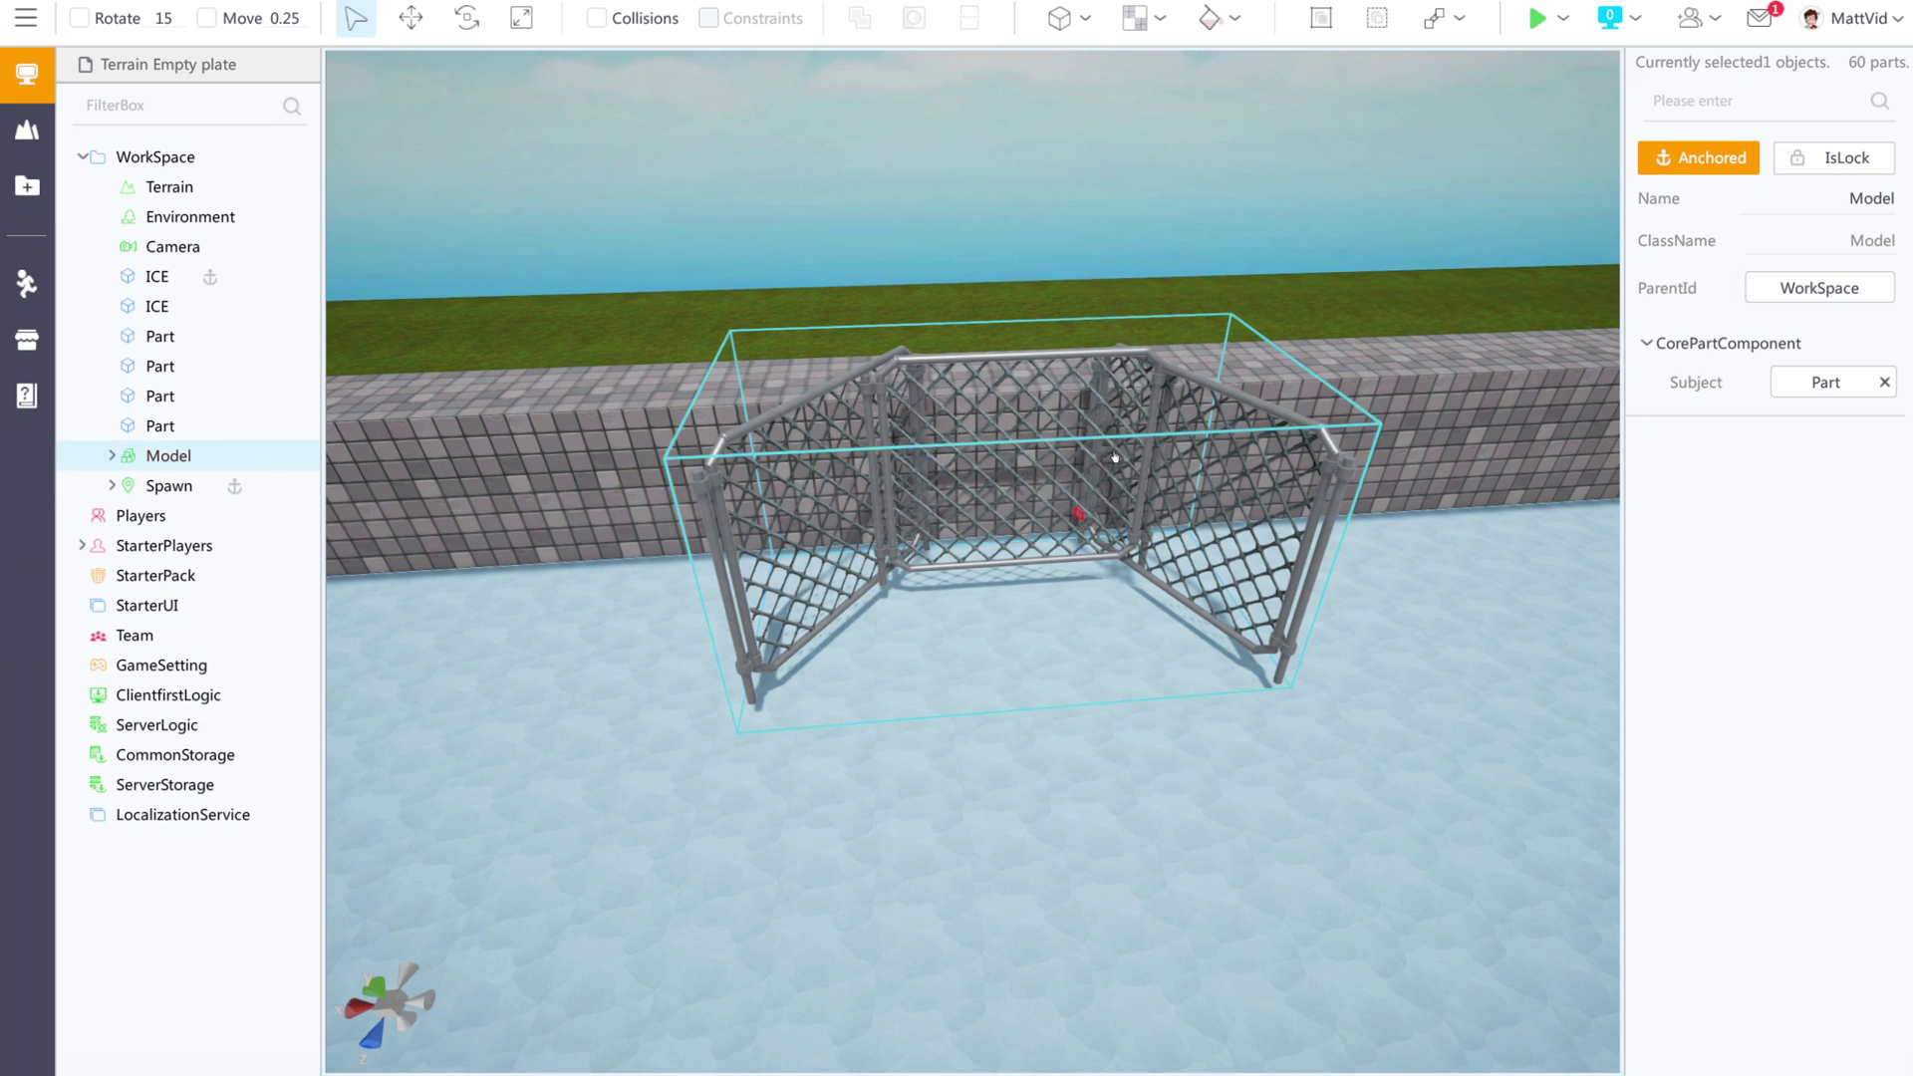
pyautogui.moveTo(1053, 571); pyautogui.dragTo(1089, 640)
# Rename the grouped fence model to Goal.
pyautogui.doubleClick(159, 457)
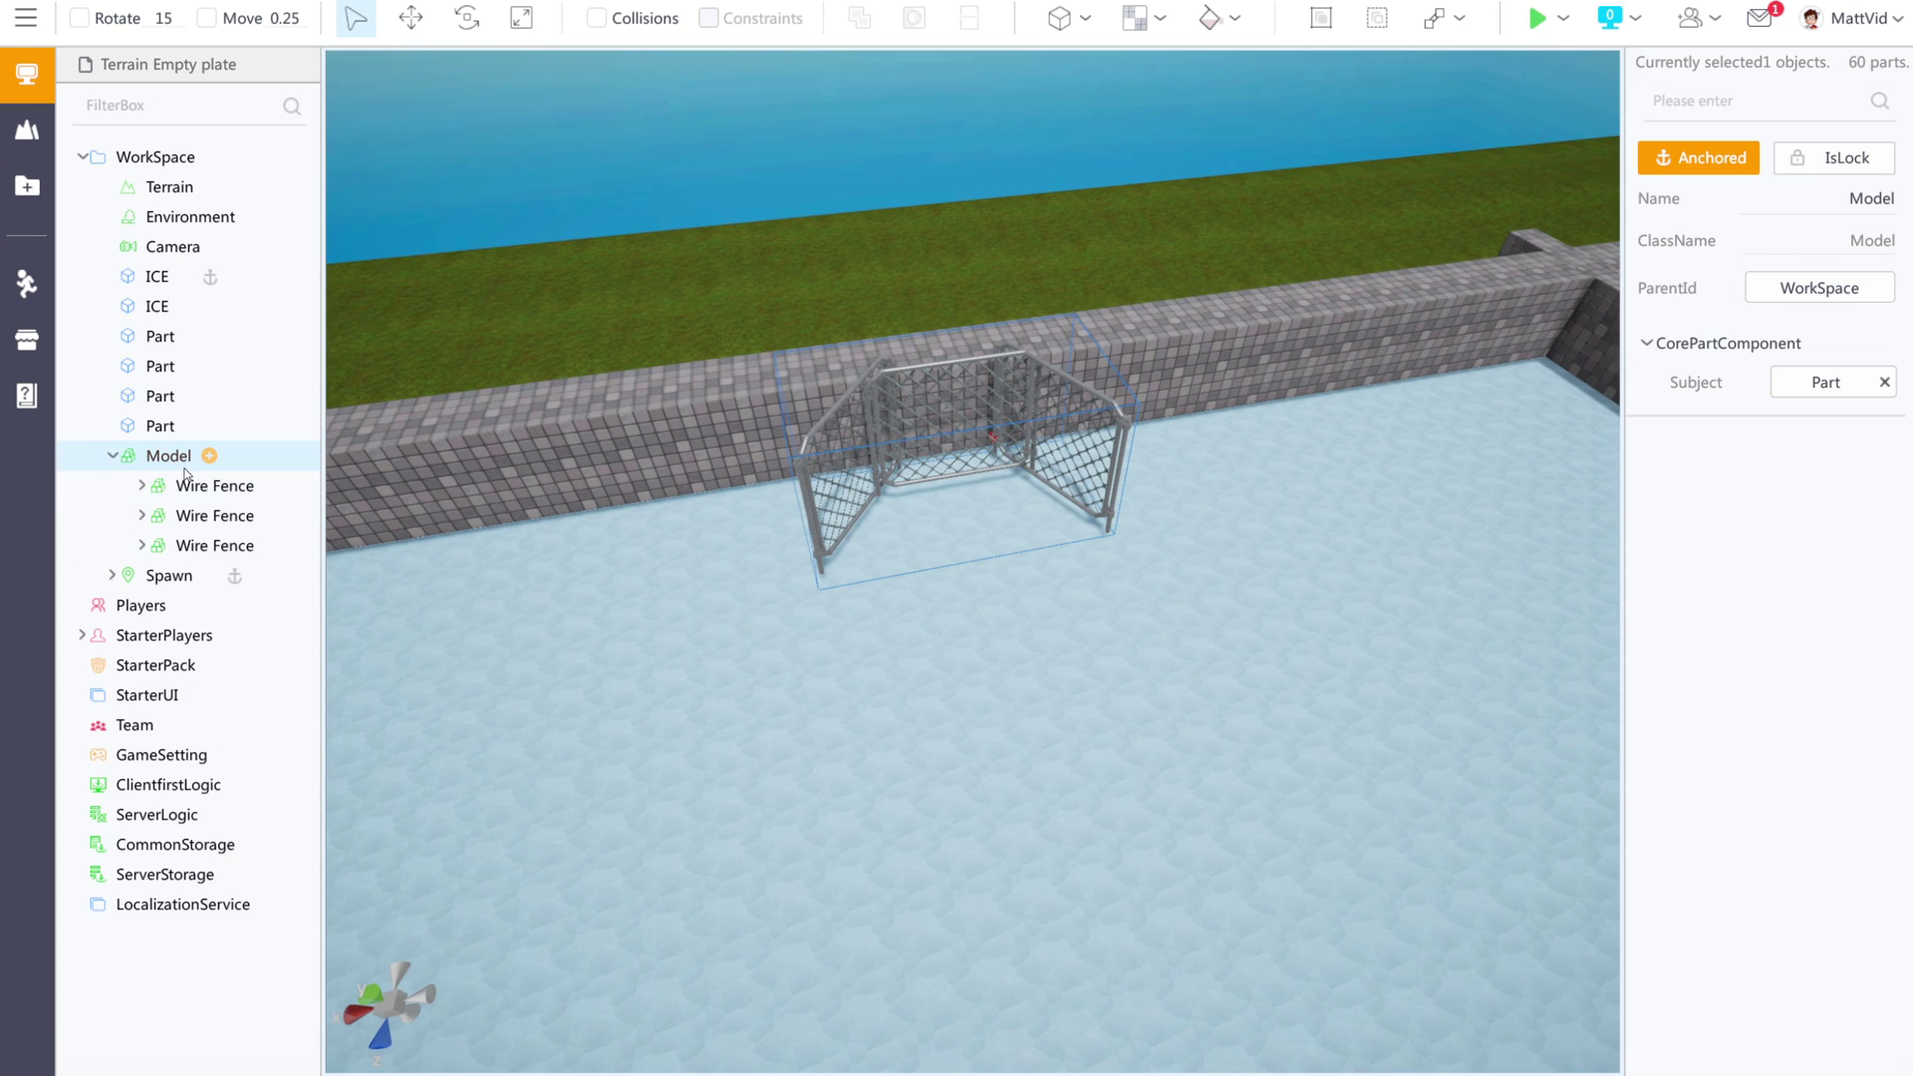
pyautogui.click(115, 459)
pyautogui.write('Goal')
pyautogui.press('Return')
# Duplicate the Goal, place the copy against the opposite end wall and rotate its opening towards the arena.
pyautogui.hotkey('ctrl', 'd')
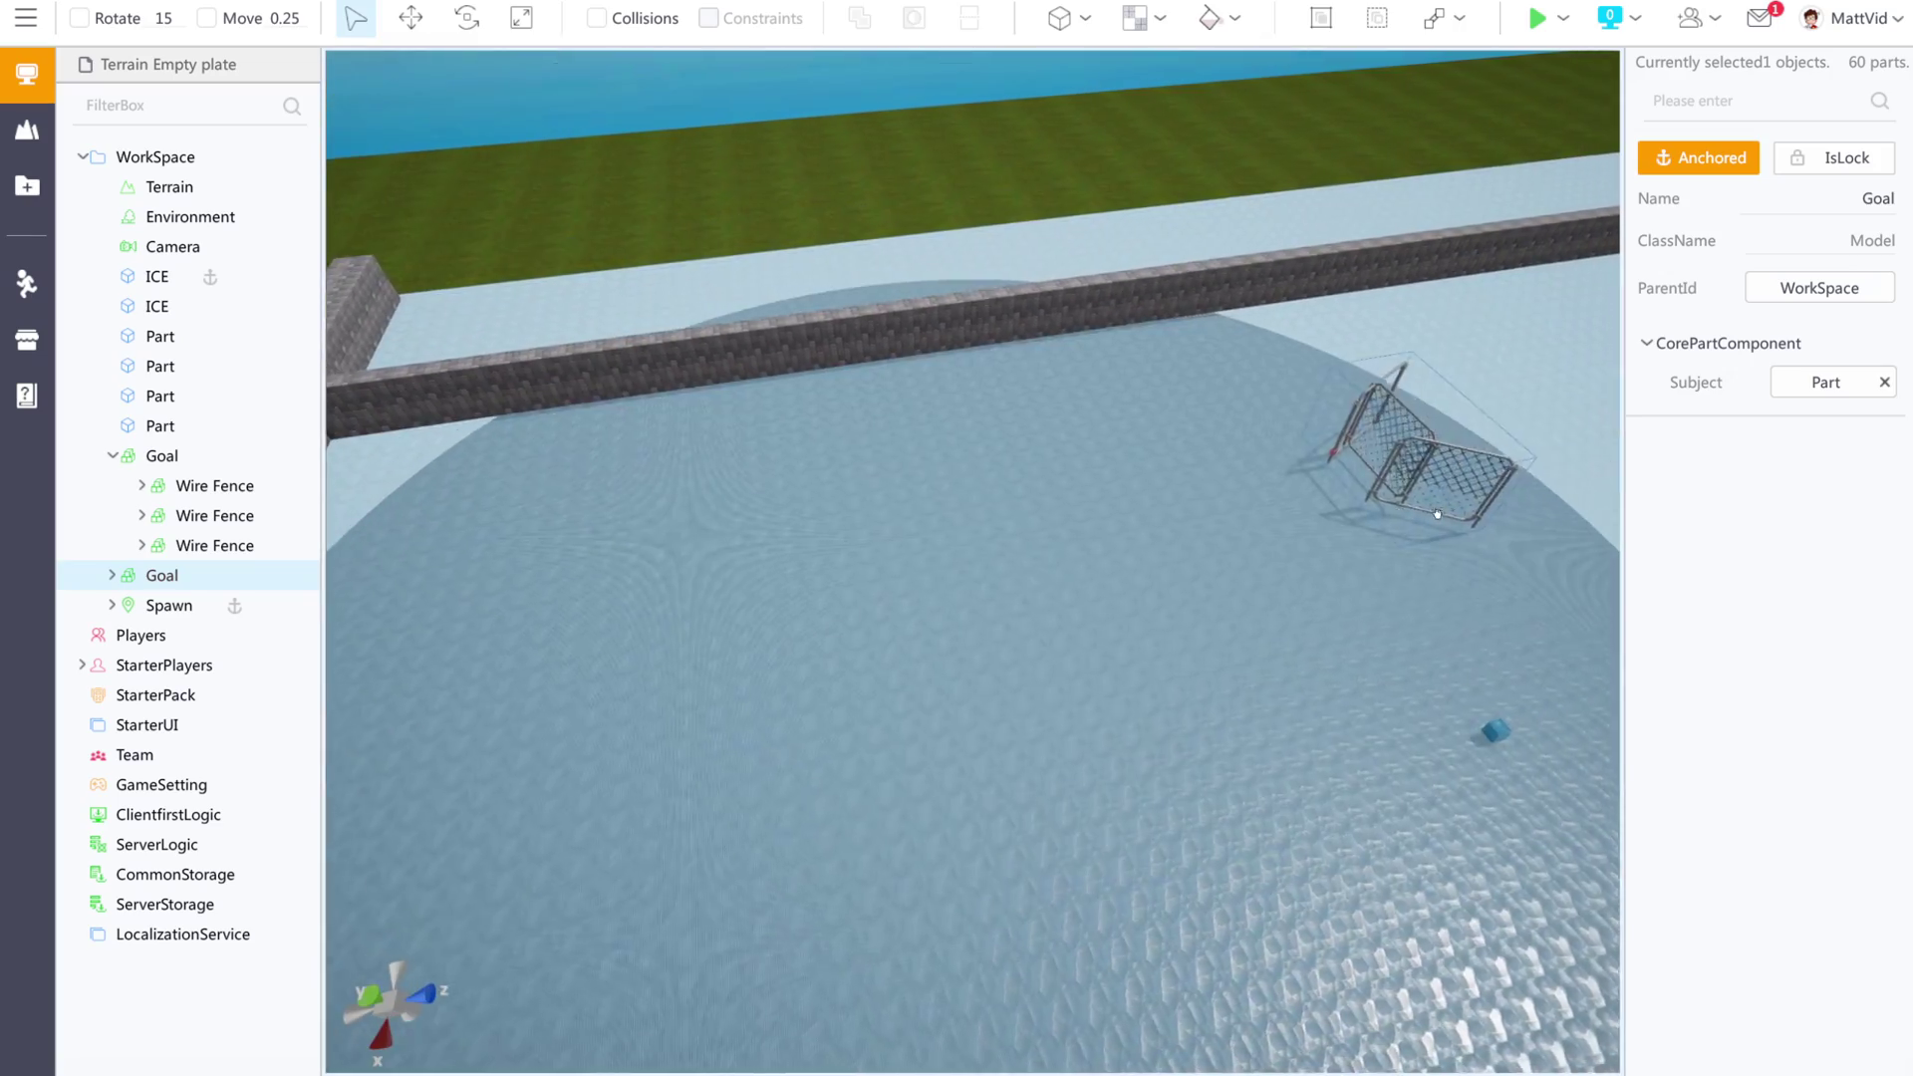
pyautogui.press('d')
pyautogui.moveTo(1435, 516); pyautogui.dragTo(1413, 466)
pyautogui.press('w')
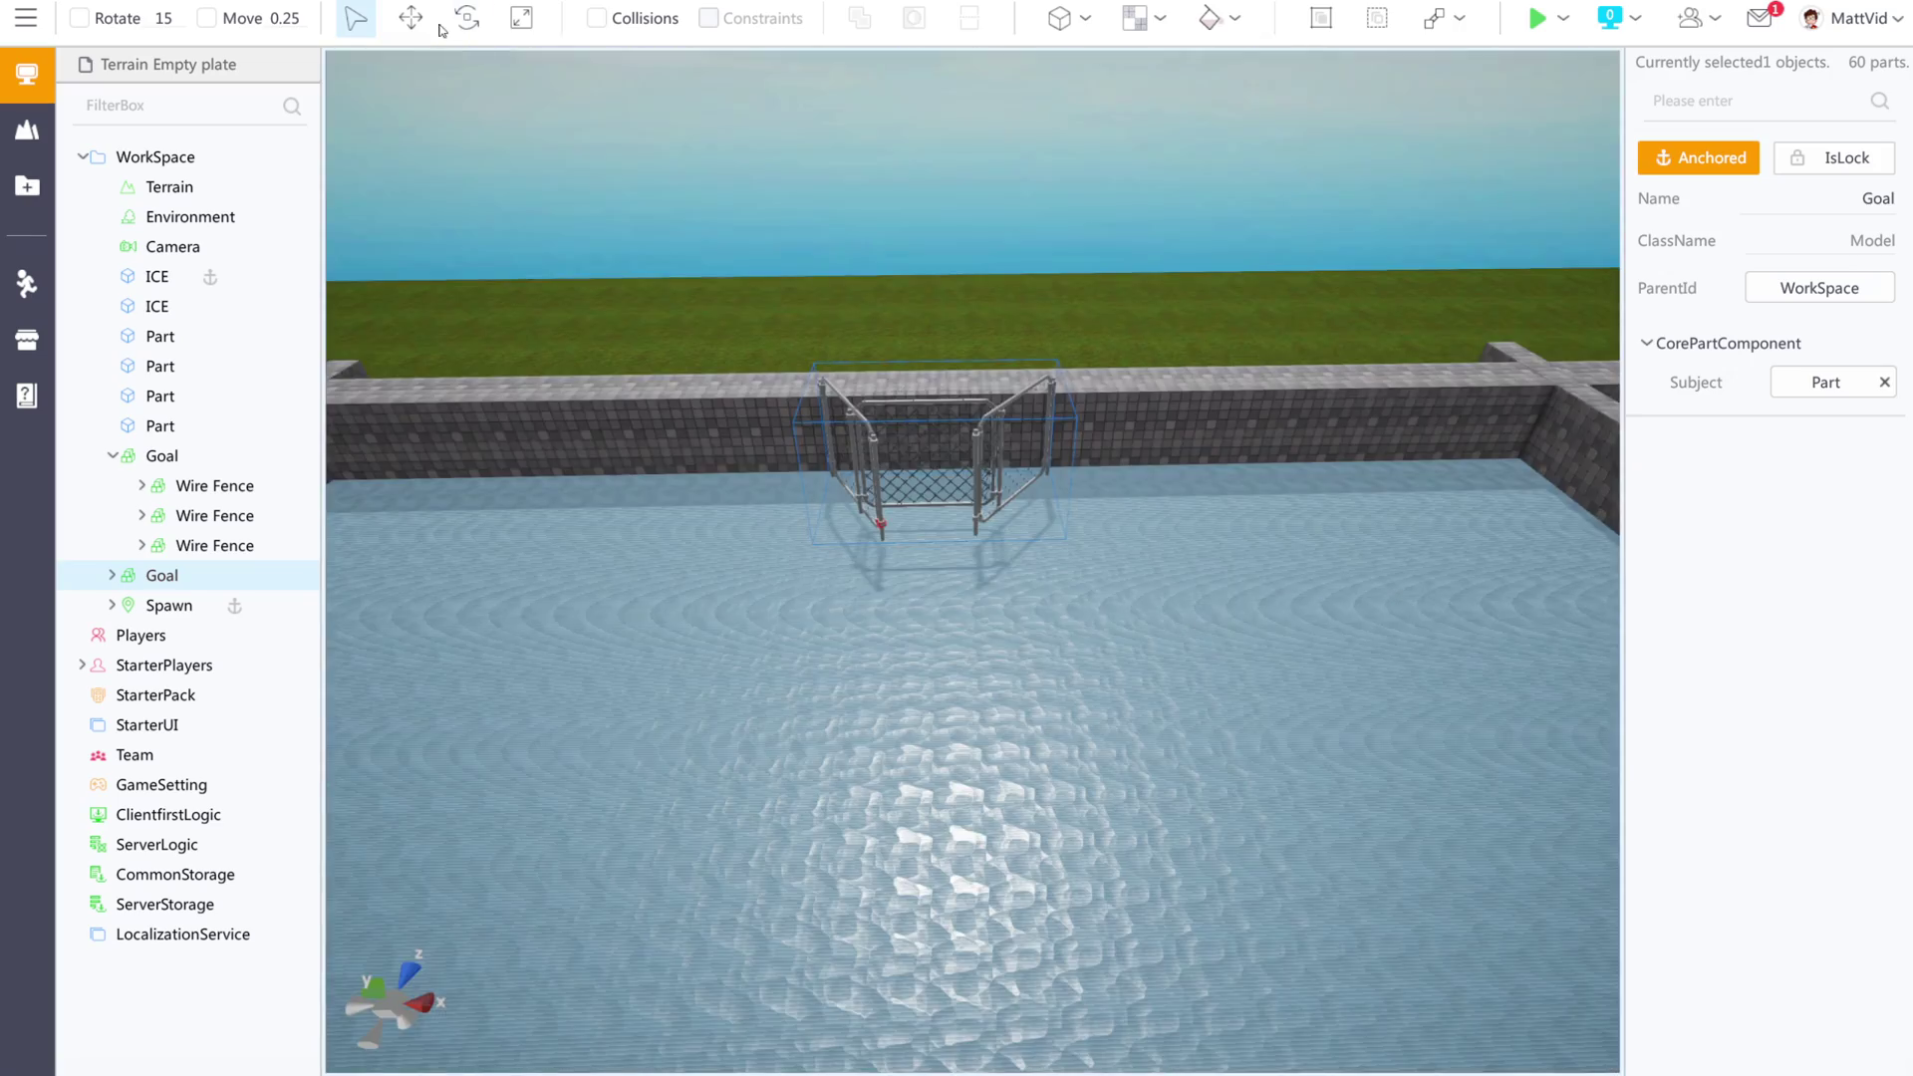
pyautogui.click(466, 18)
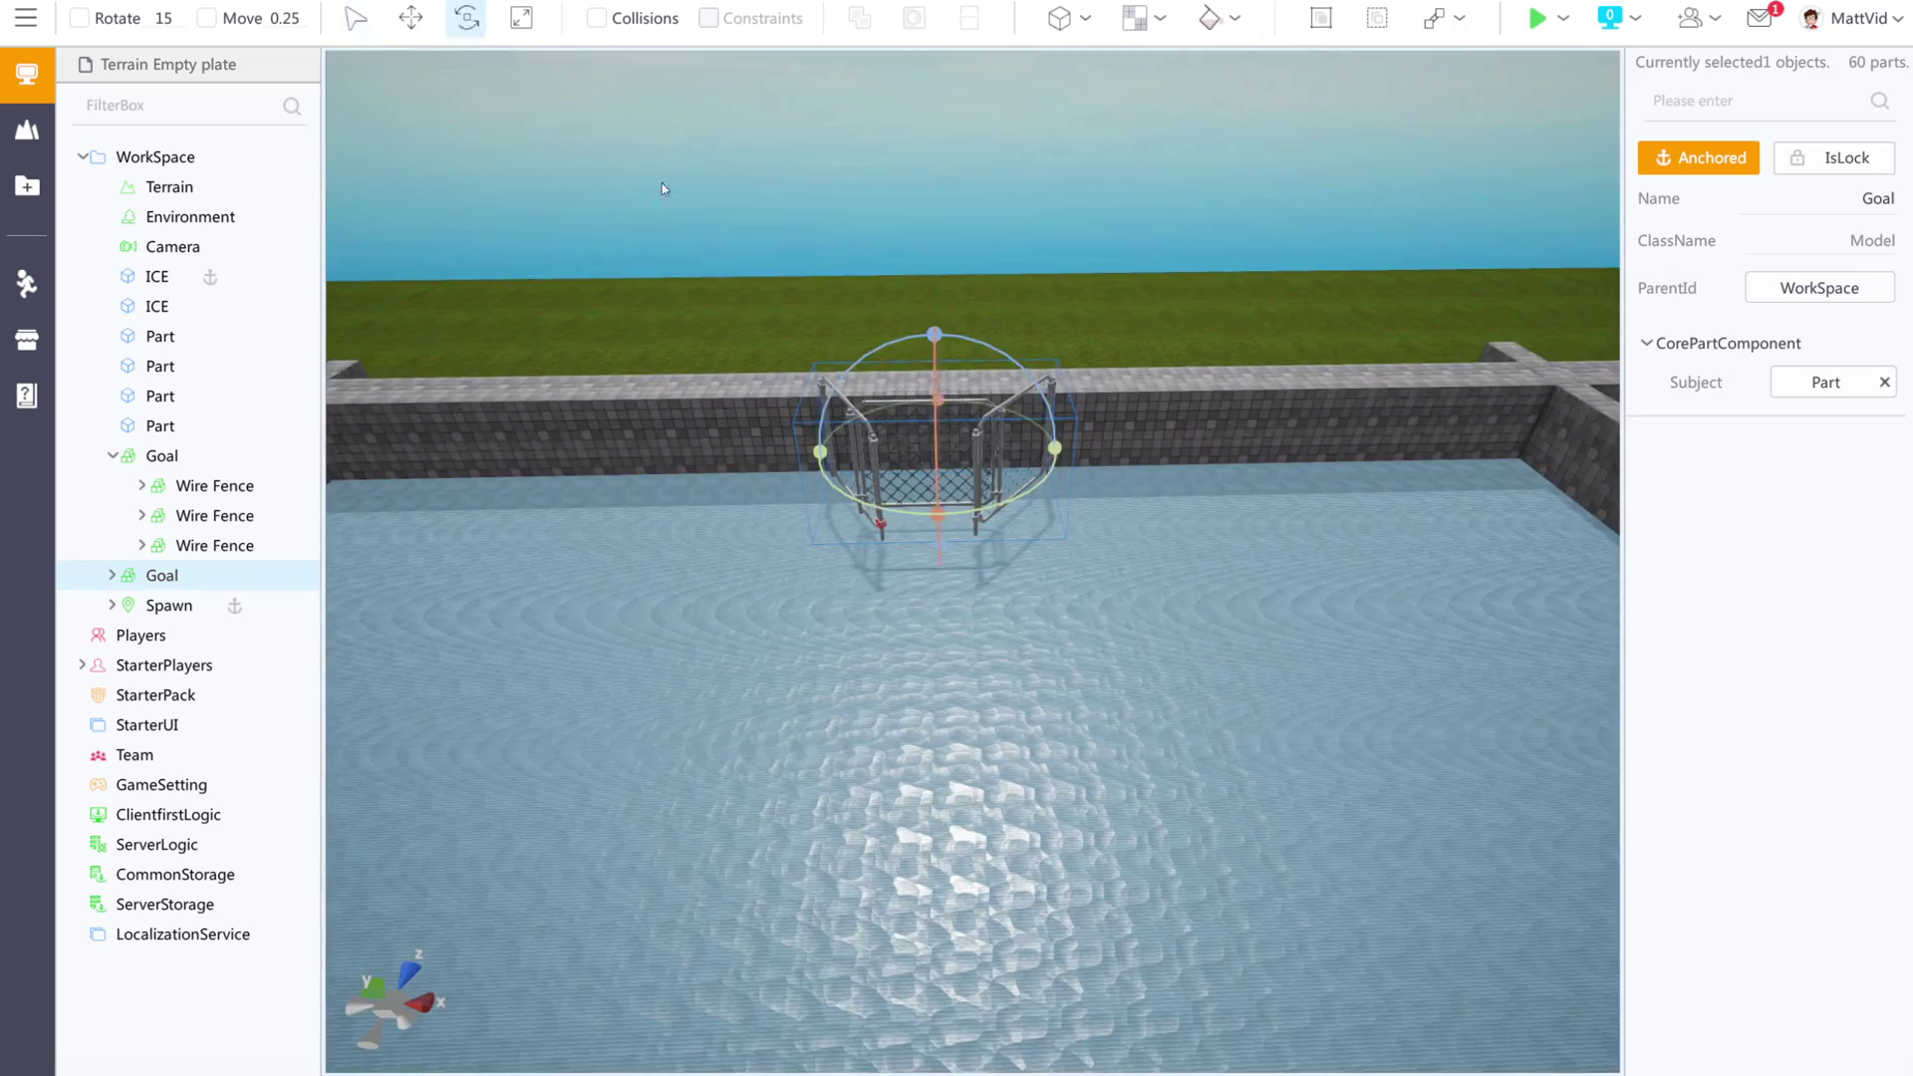
pyautogui.moveTo(963, 519); pyautogui.dragTo(642, 482)
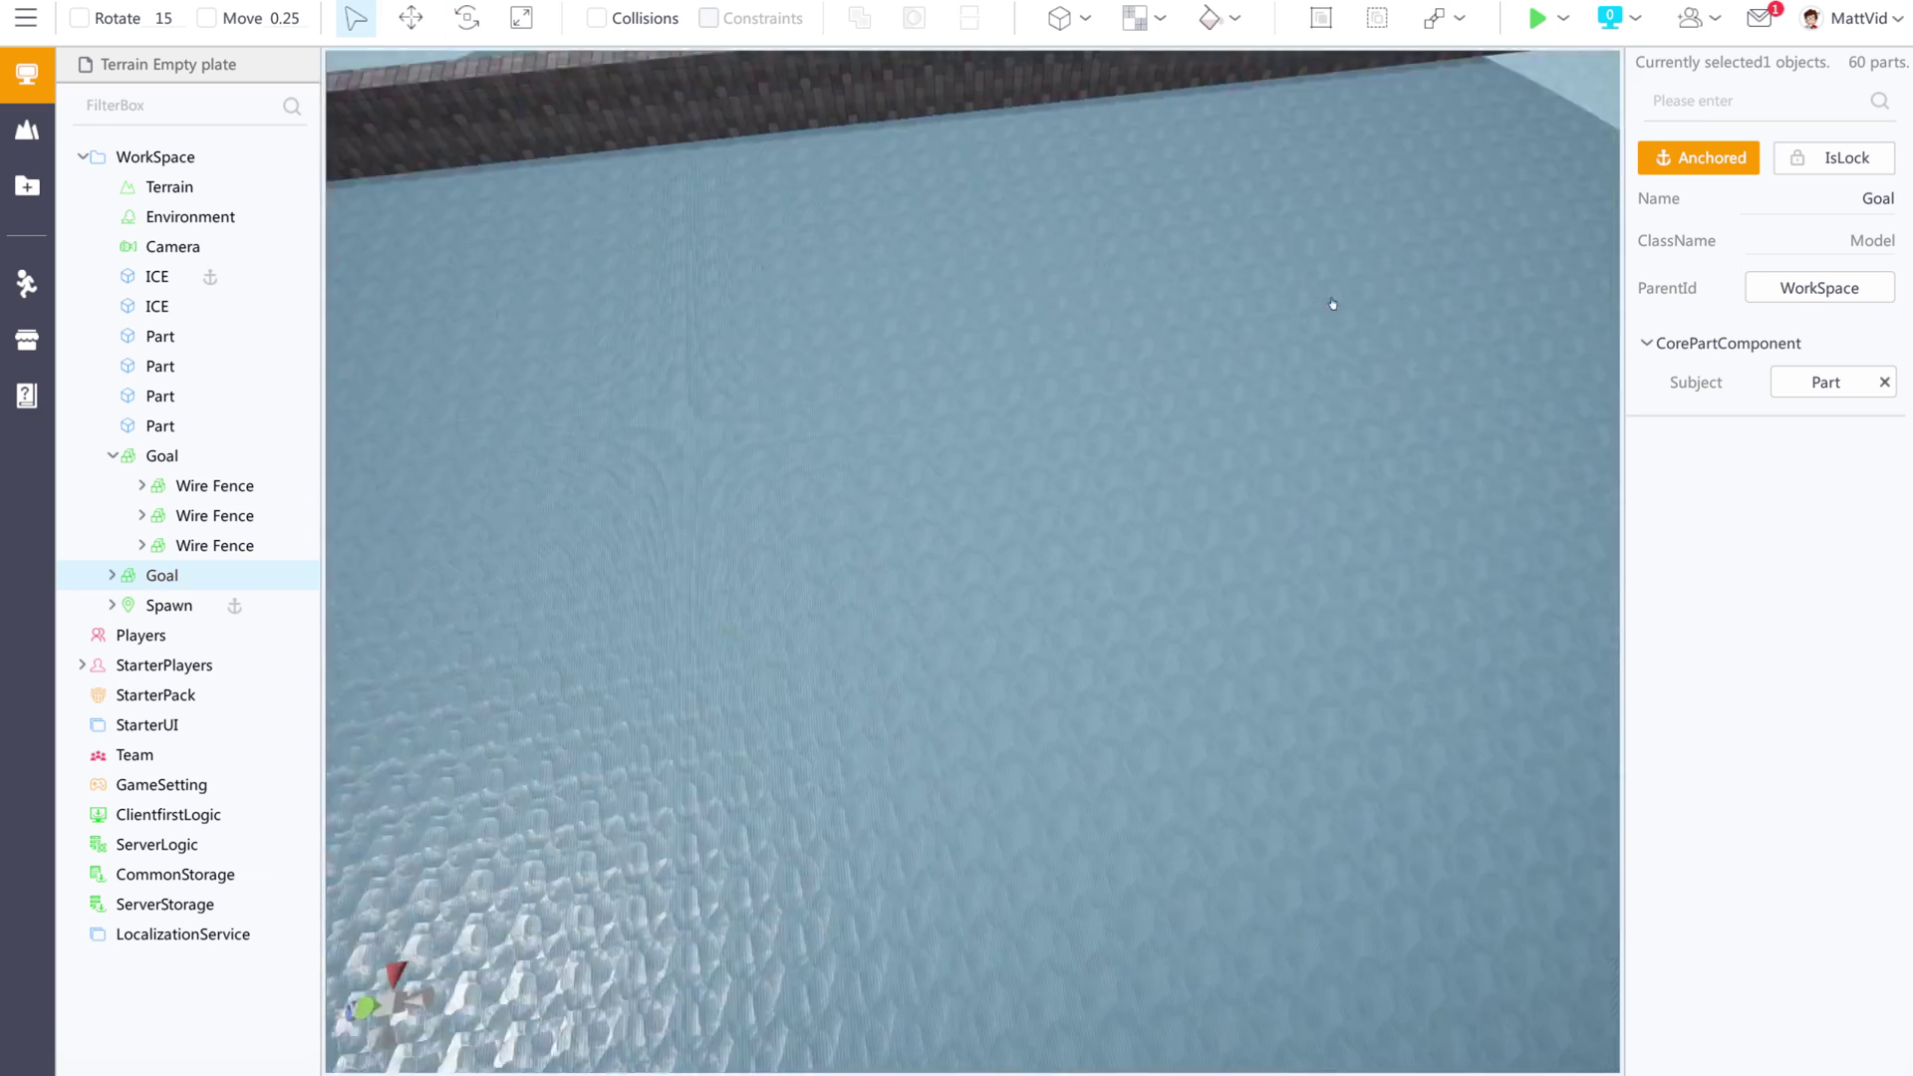
# Run a playtest and look around the arena to check both goals and the surrounding walls.
pyautogui.moveTo(1332, 303); pyautogui.dragTo(1374, 262, button='right')
pyautogui.scroll(-6, 1373, 262)
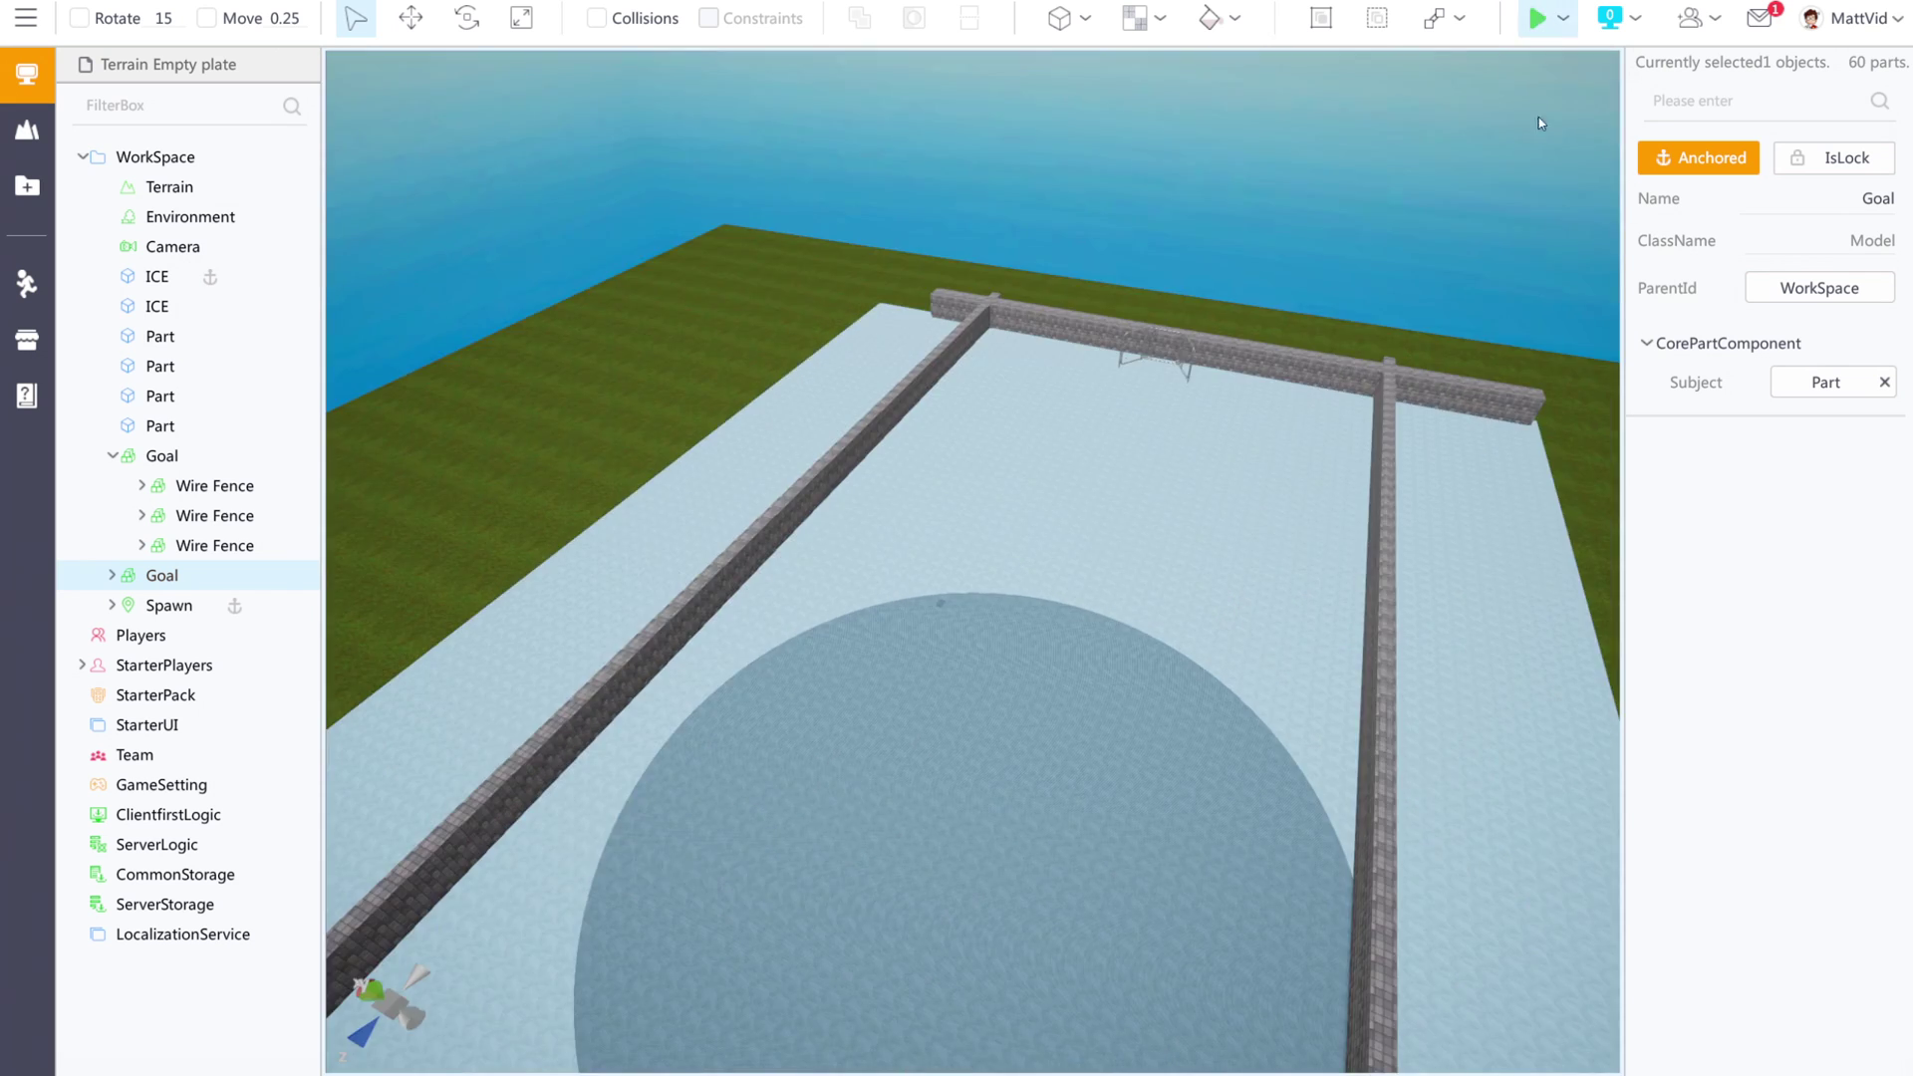
pyautogui.click(1538, 18)
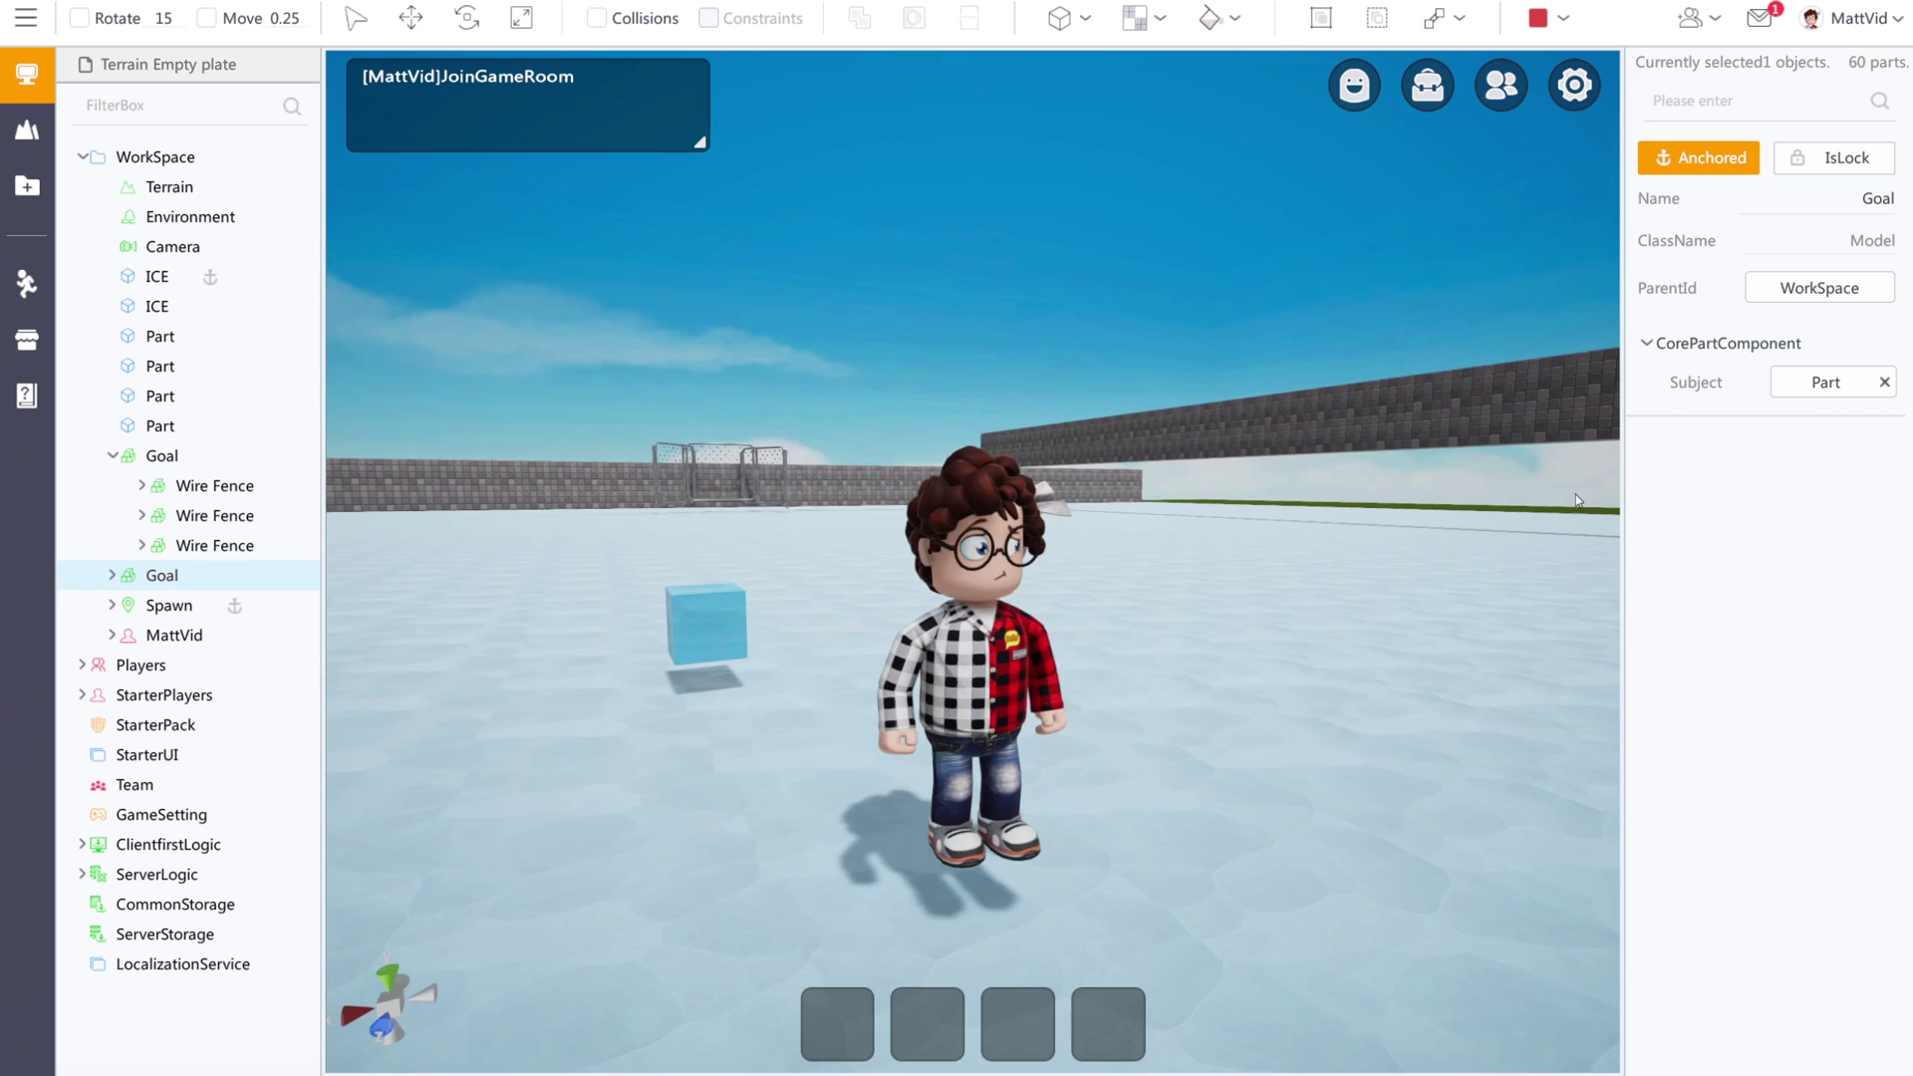
pyautogui.moveTo(1575, 494); pyautogui.dragTo(1531, 494, button='right')
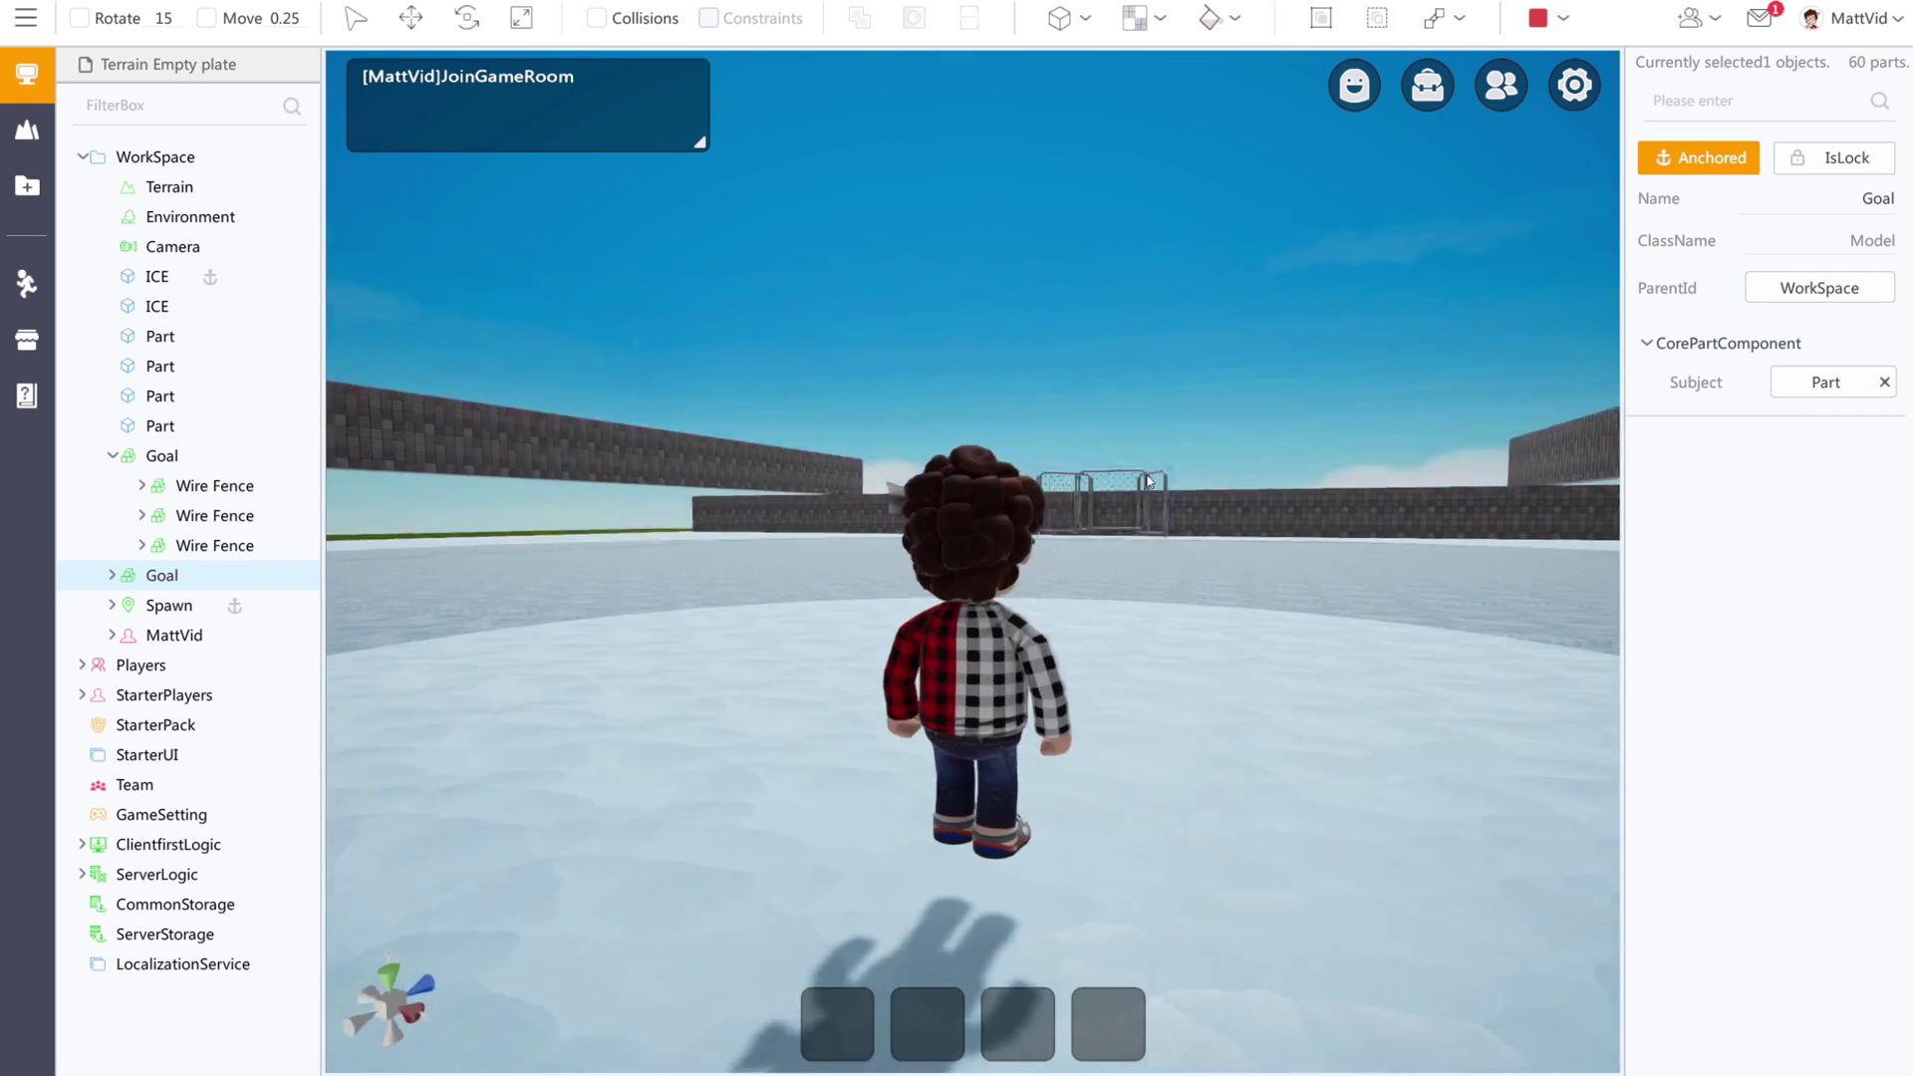
pyautogui.moveTo(1154, 495)
pyautogui.mouseDown(button='right')
pyautogui.moveTo(1074, 488)
pyautogui.moveTo(1145, 493)
pyautogui.mouseUp(button='right')
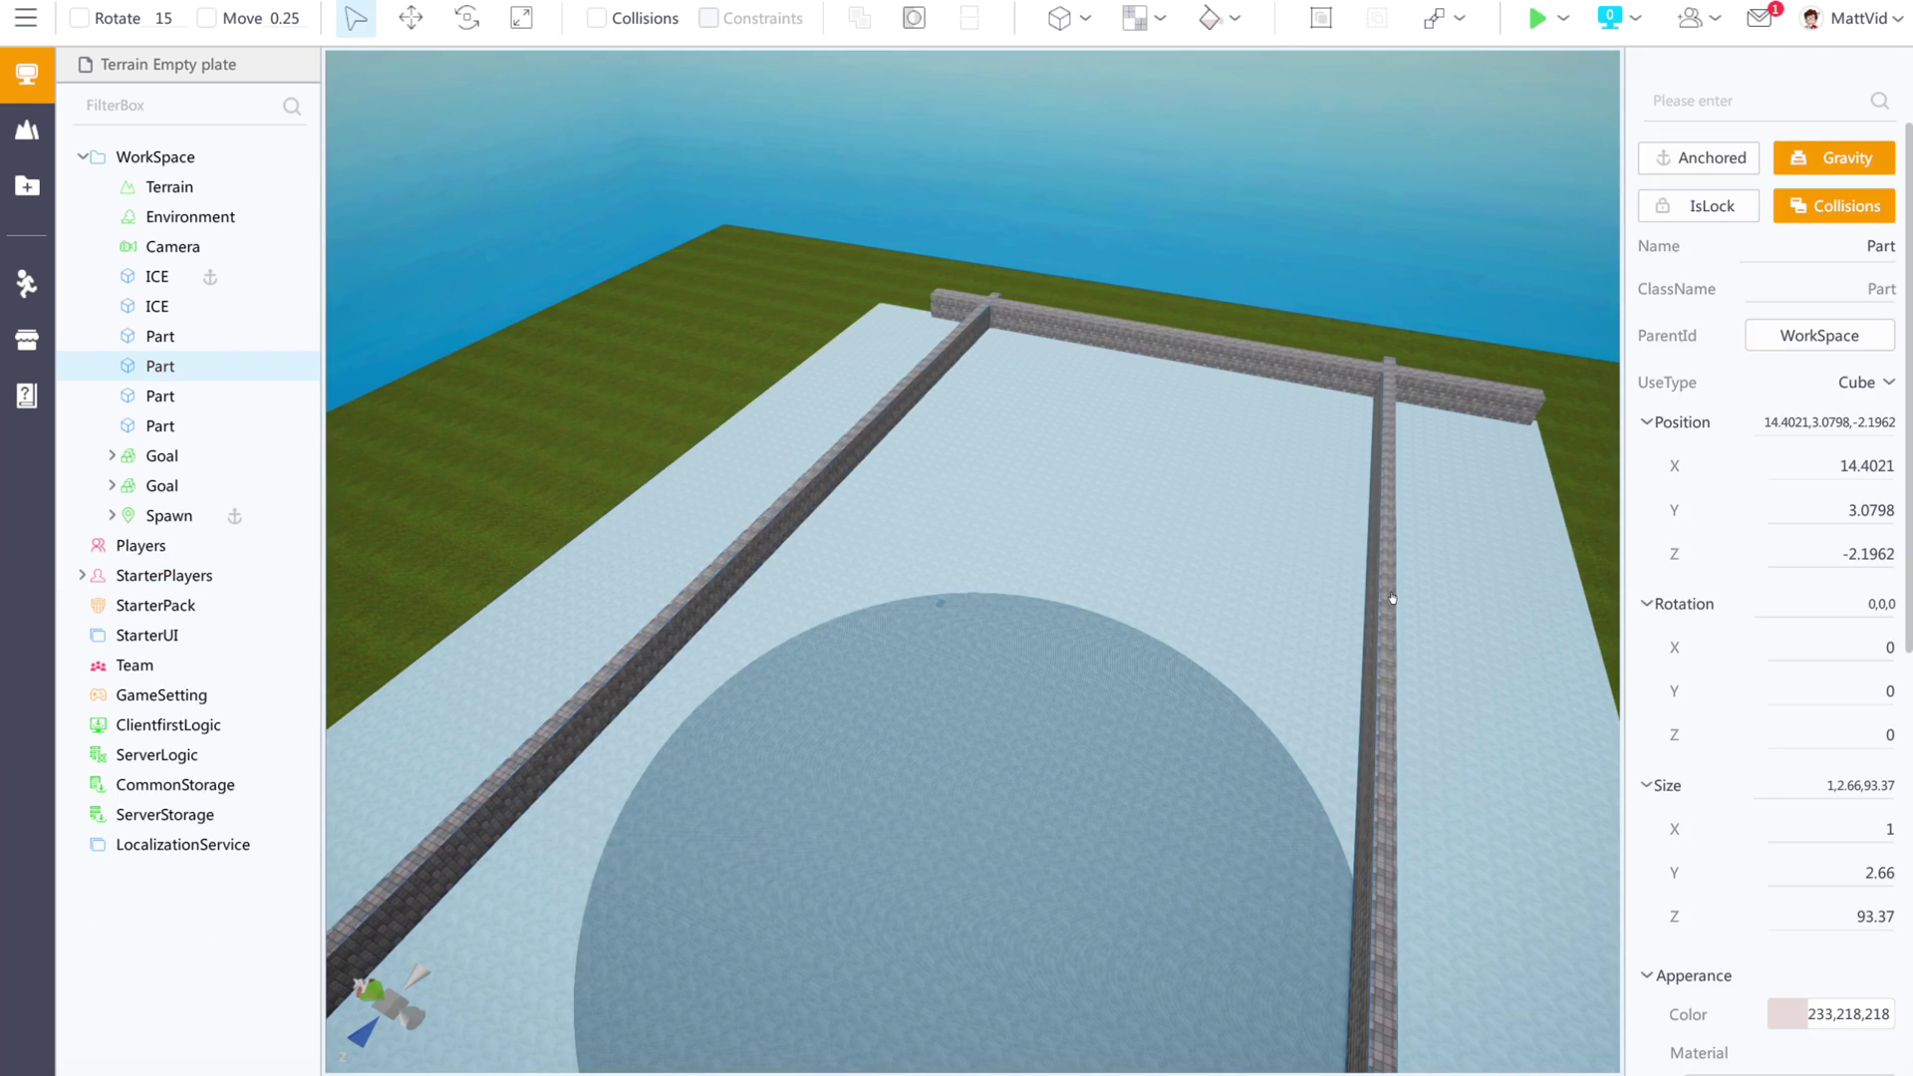
# Select all four tiled wall parts, anchor them and turn off their gravity.
pyautogui.keyDown('ctrl'); pyautogui.click(1392, 598); pyautogui.keyUp('ctrl')
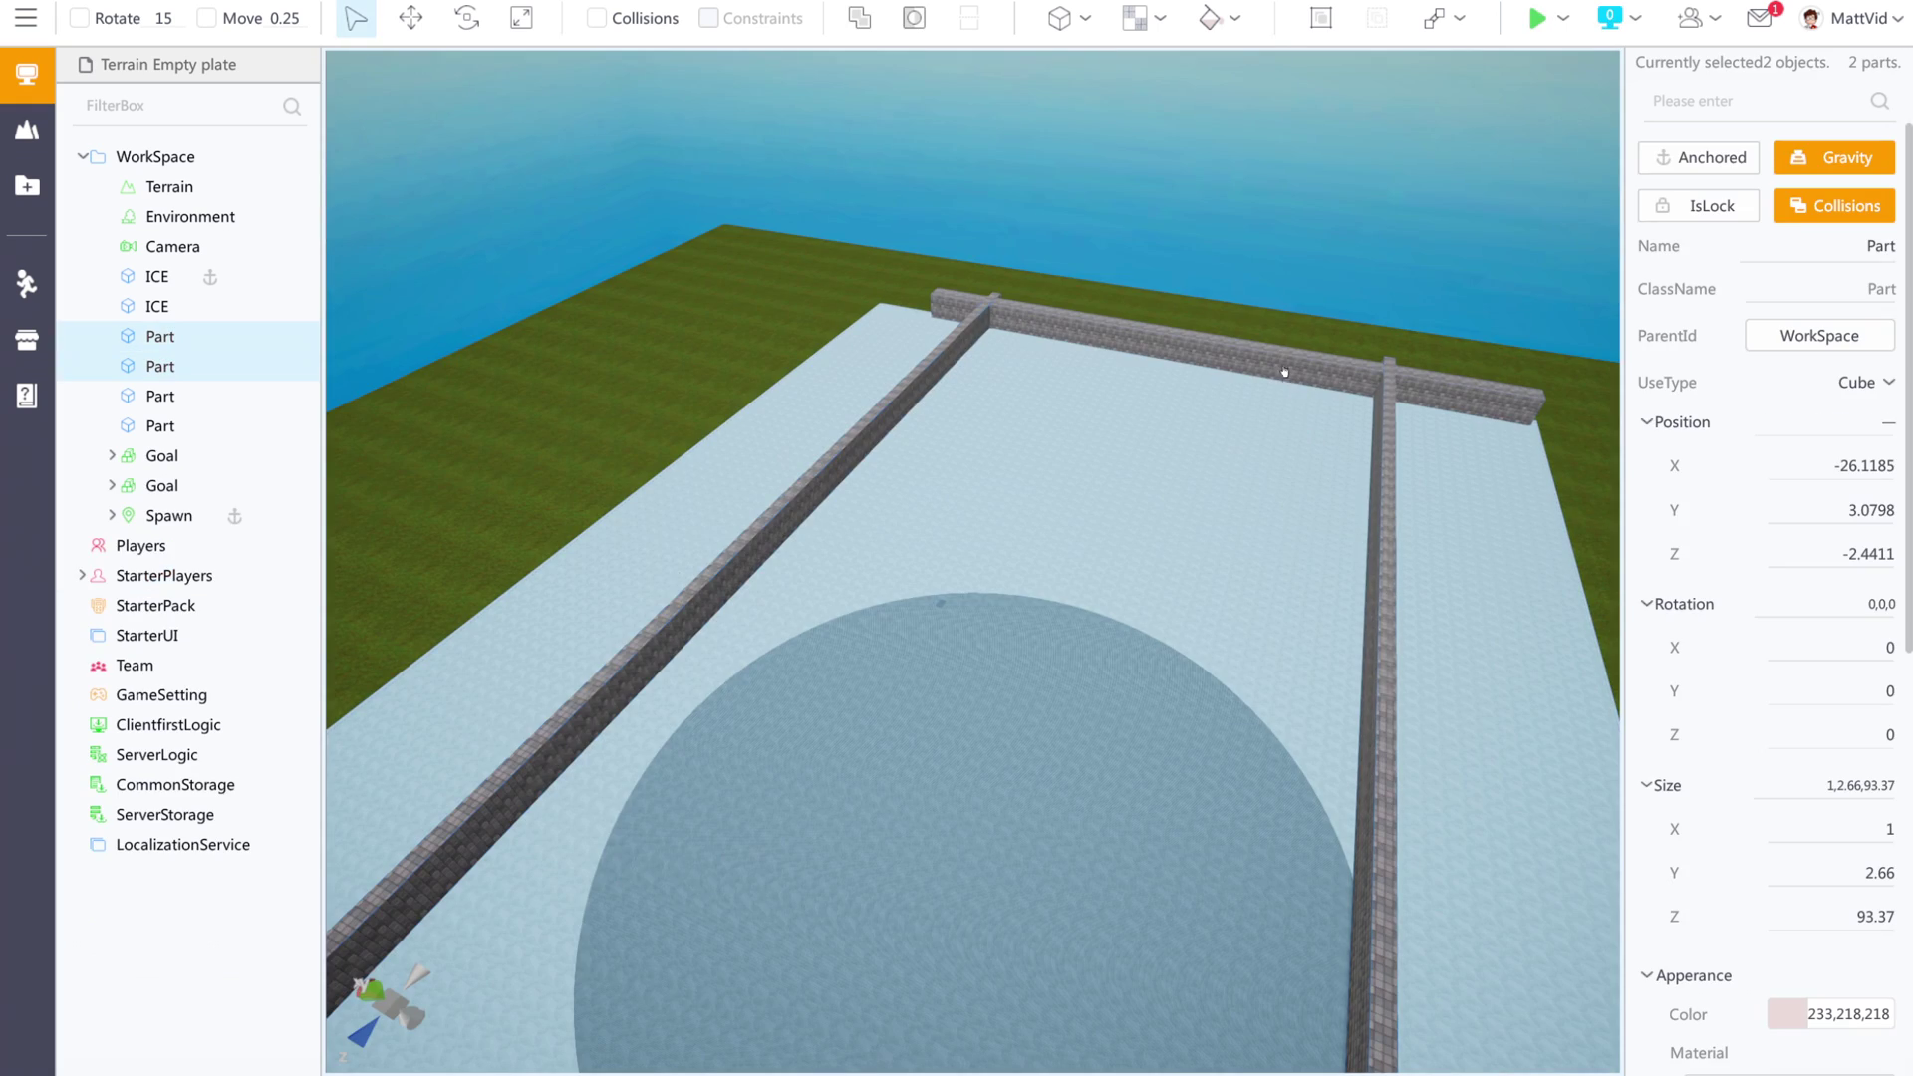
pyautogui.keyDown('ctrl'); pyautogui.click(1286, 364); pyautogui.keyUp('ctrl')
pyautogui.moveTo(1332, 222); pyautogui.dragTo(998, 283, button='right')
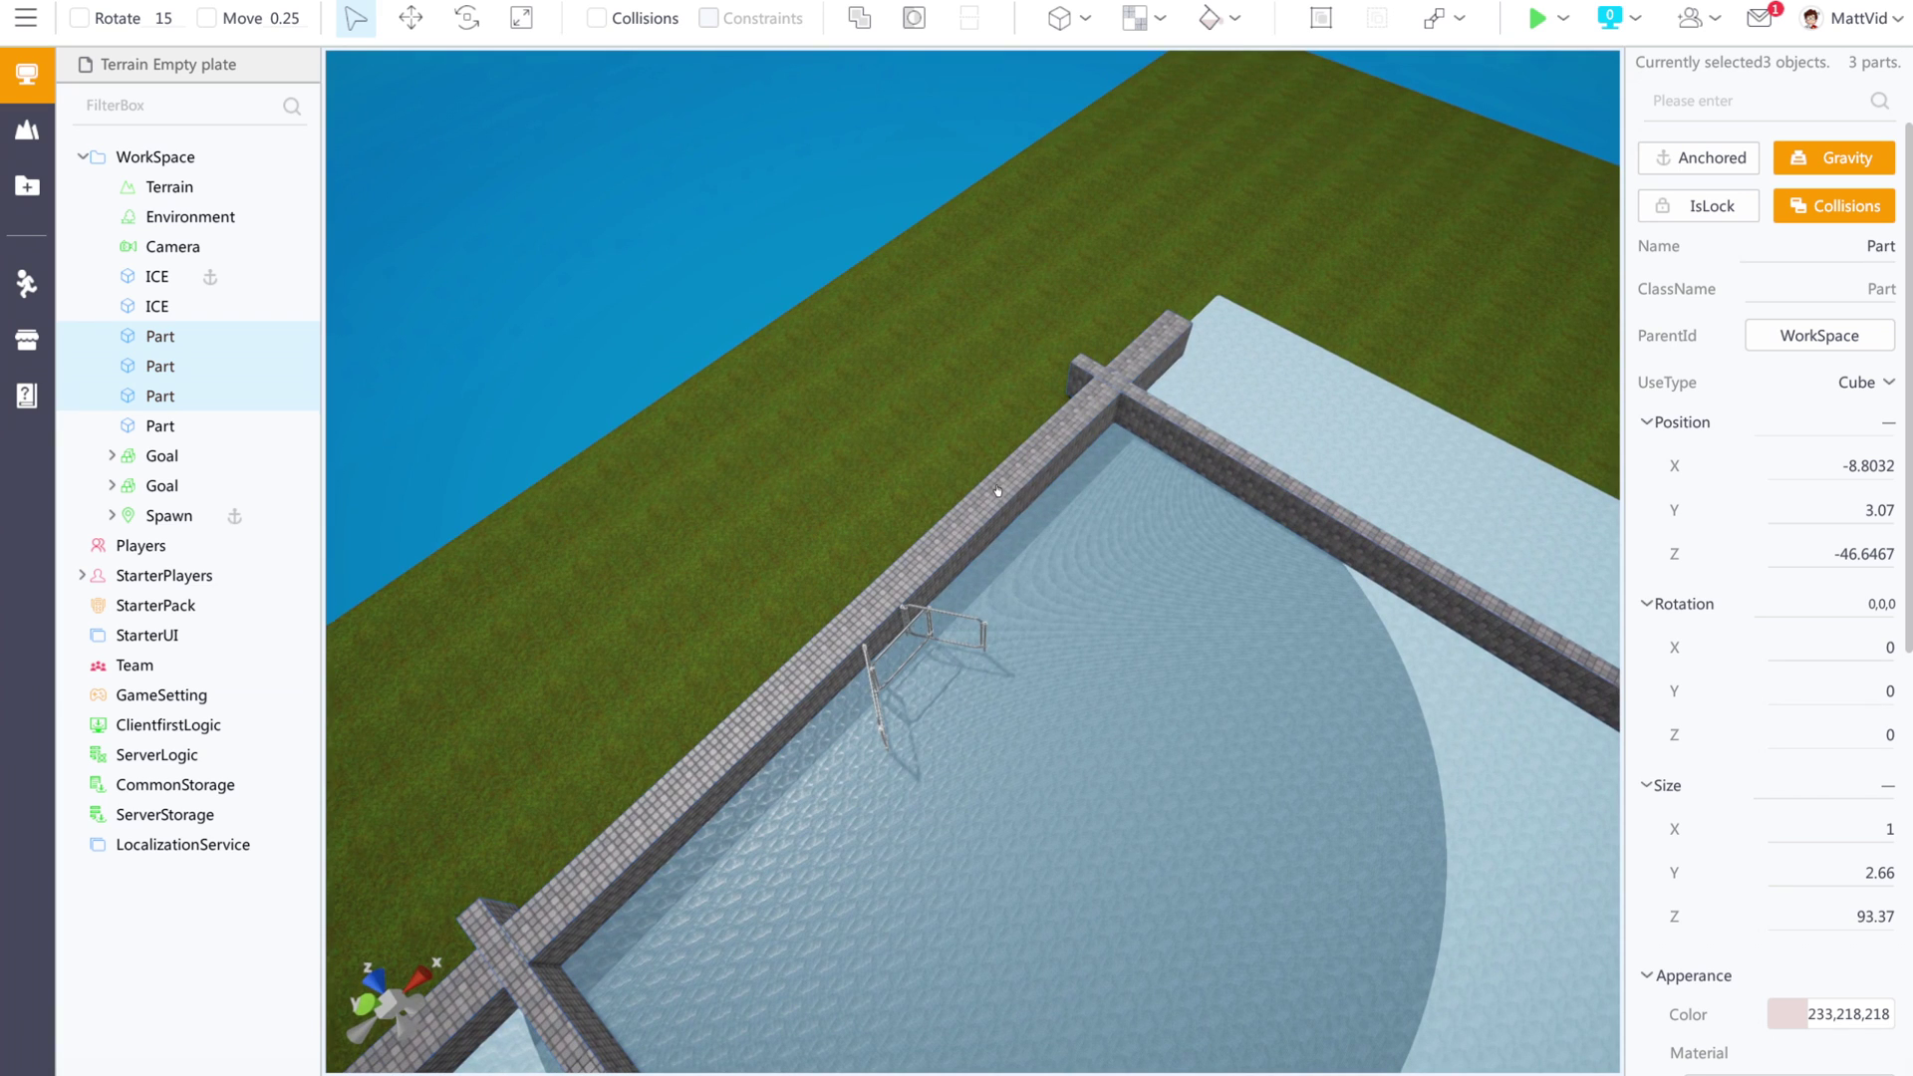
pyautogui.keyDown('ctrl'); pyautogui.click(998, 485); pyautogui.keyUp('ctrl')
pyautogui.click(1707, 162)
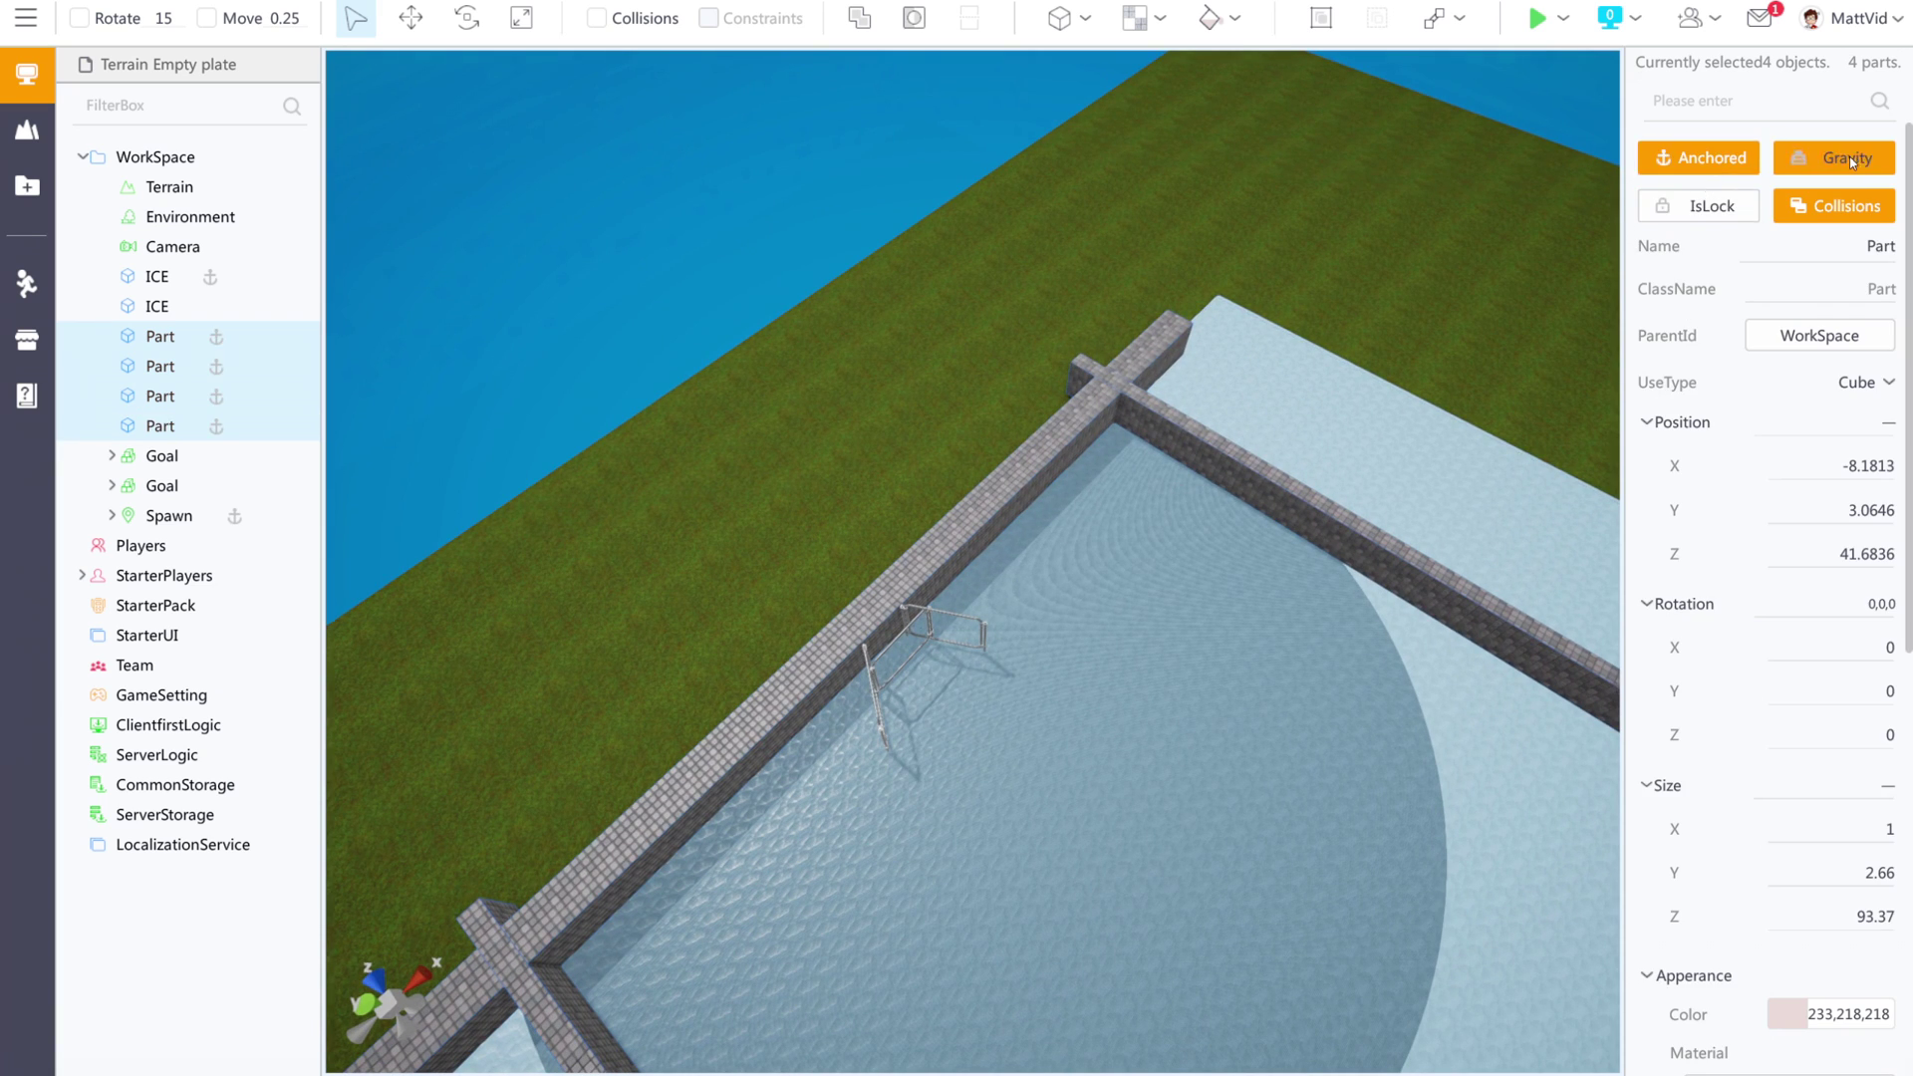
pyautogui.click(1849, 160)
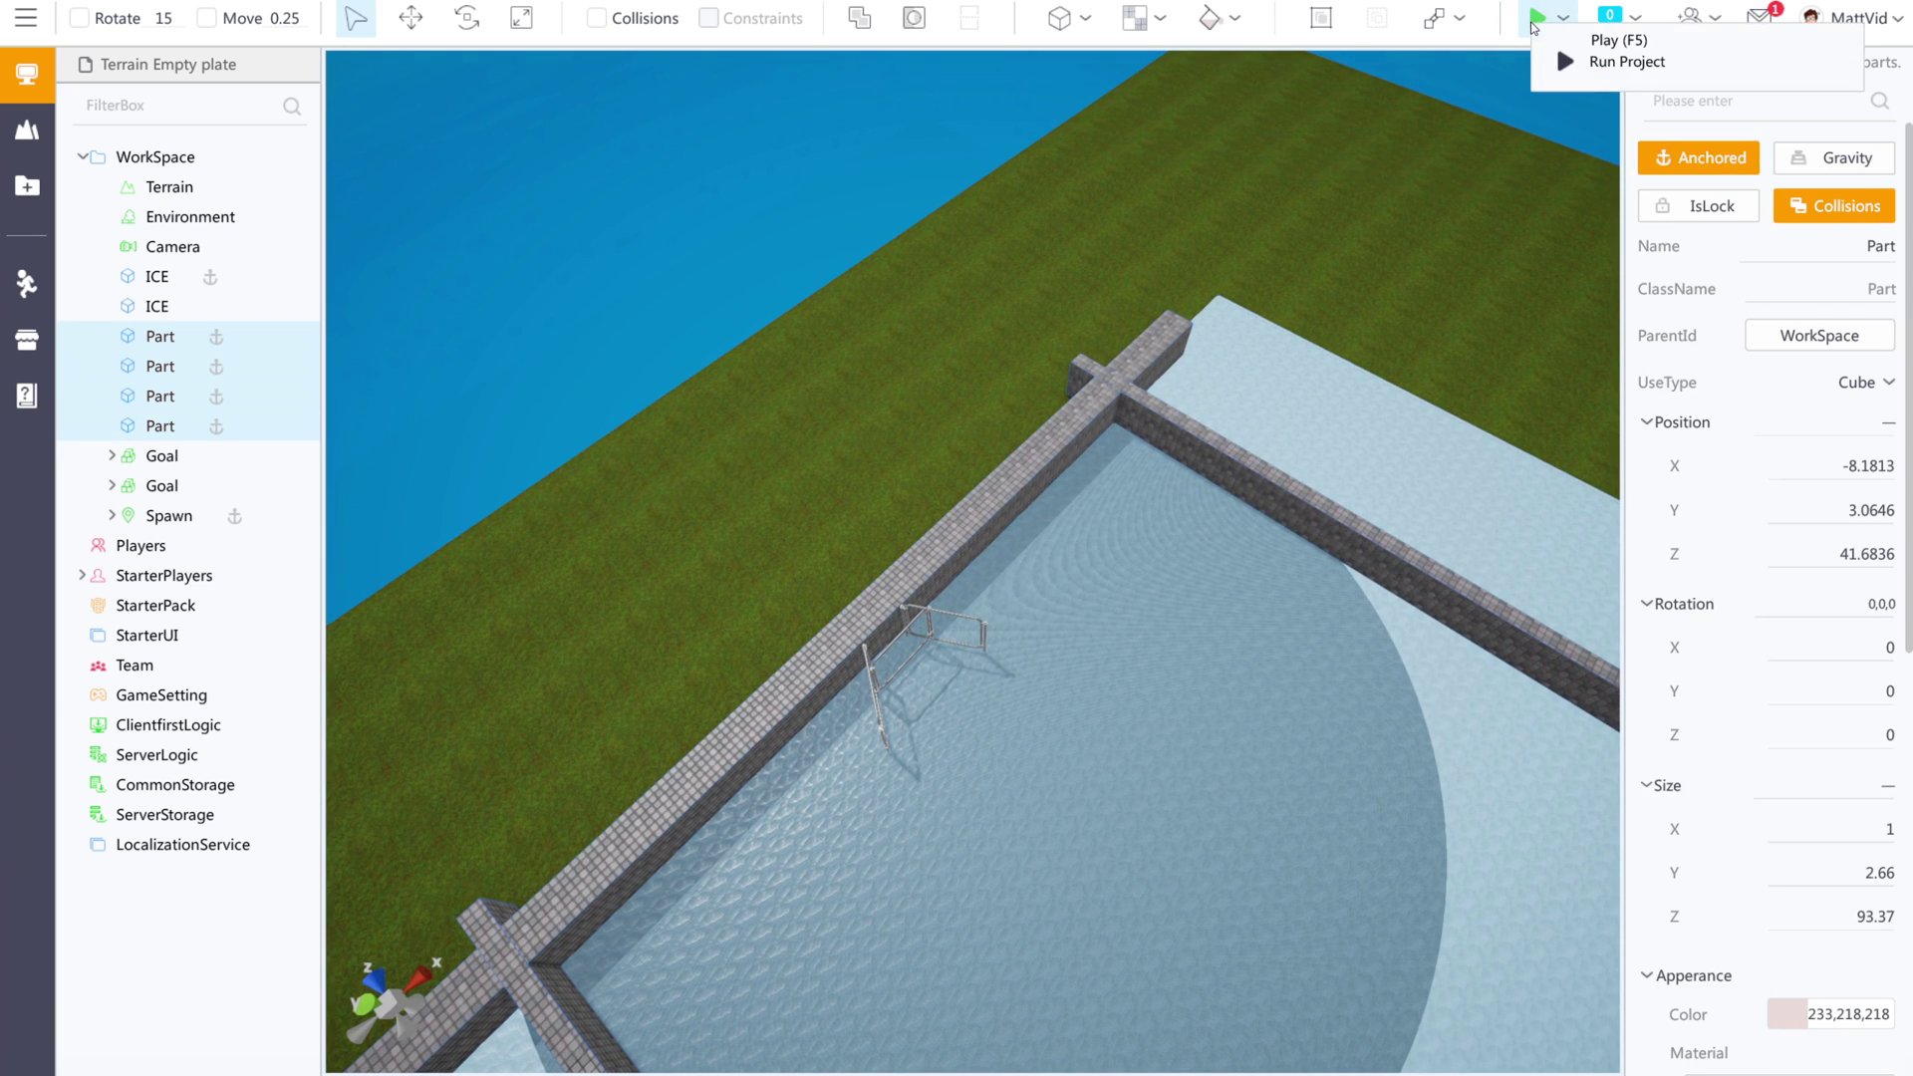
# Playtest the arena with the anchored walls, pushing the blue cube across the ice and along a side wall.
pyautogui.click(1534, 20)
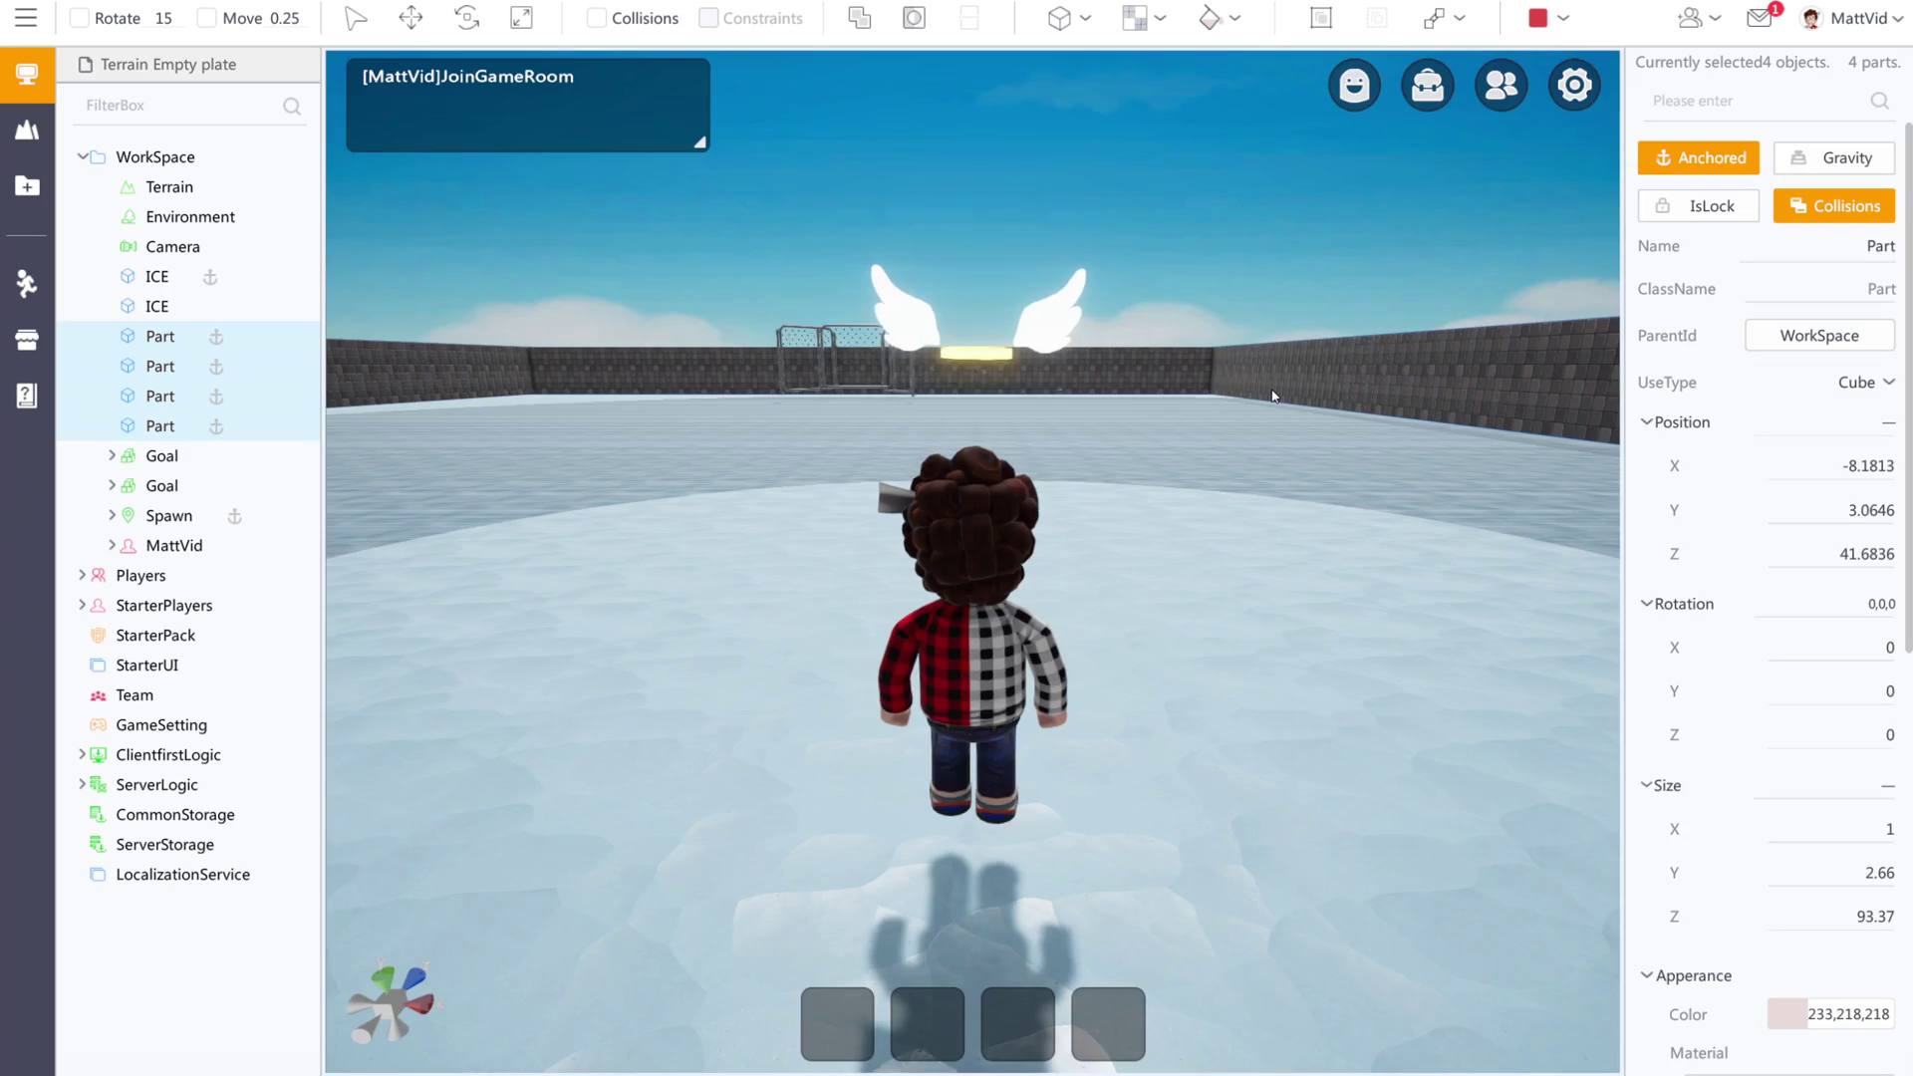
pyautogui.moveTo(705, 311); pyautogui.dragTo(741, 382, button='right')
pyautogui.press('w')
pyautogui.press('a')
pyautogui.press('w')
pyautogui.press('a')
pyautogui.press('w')
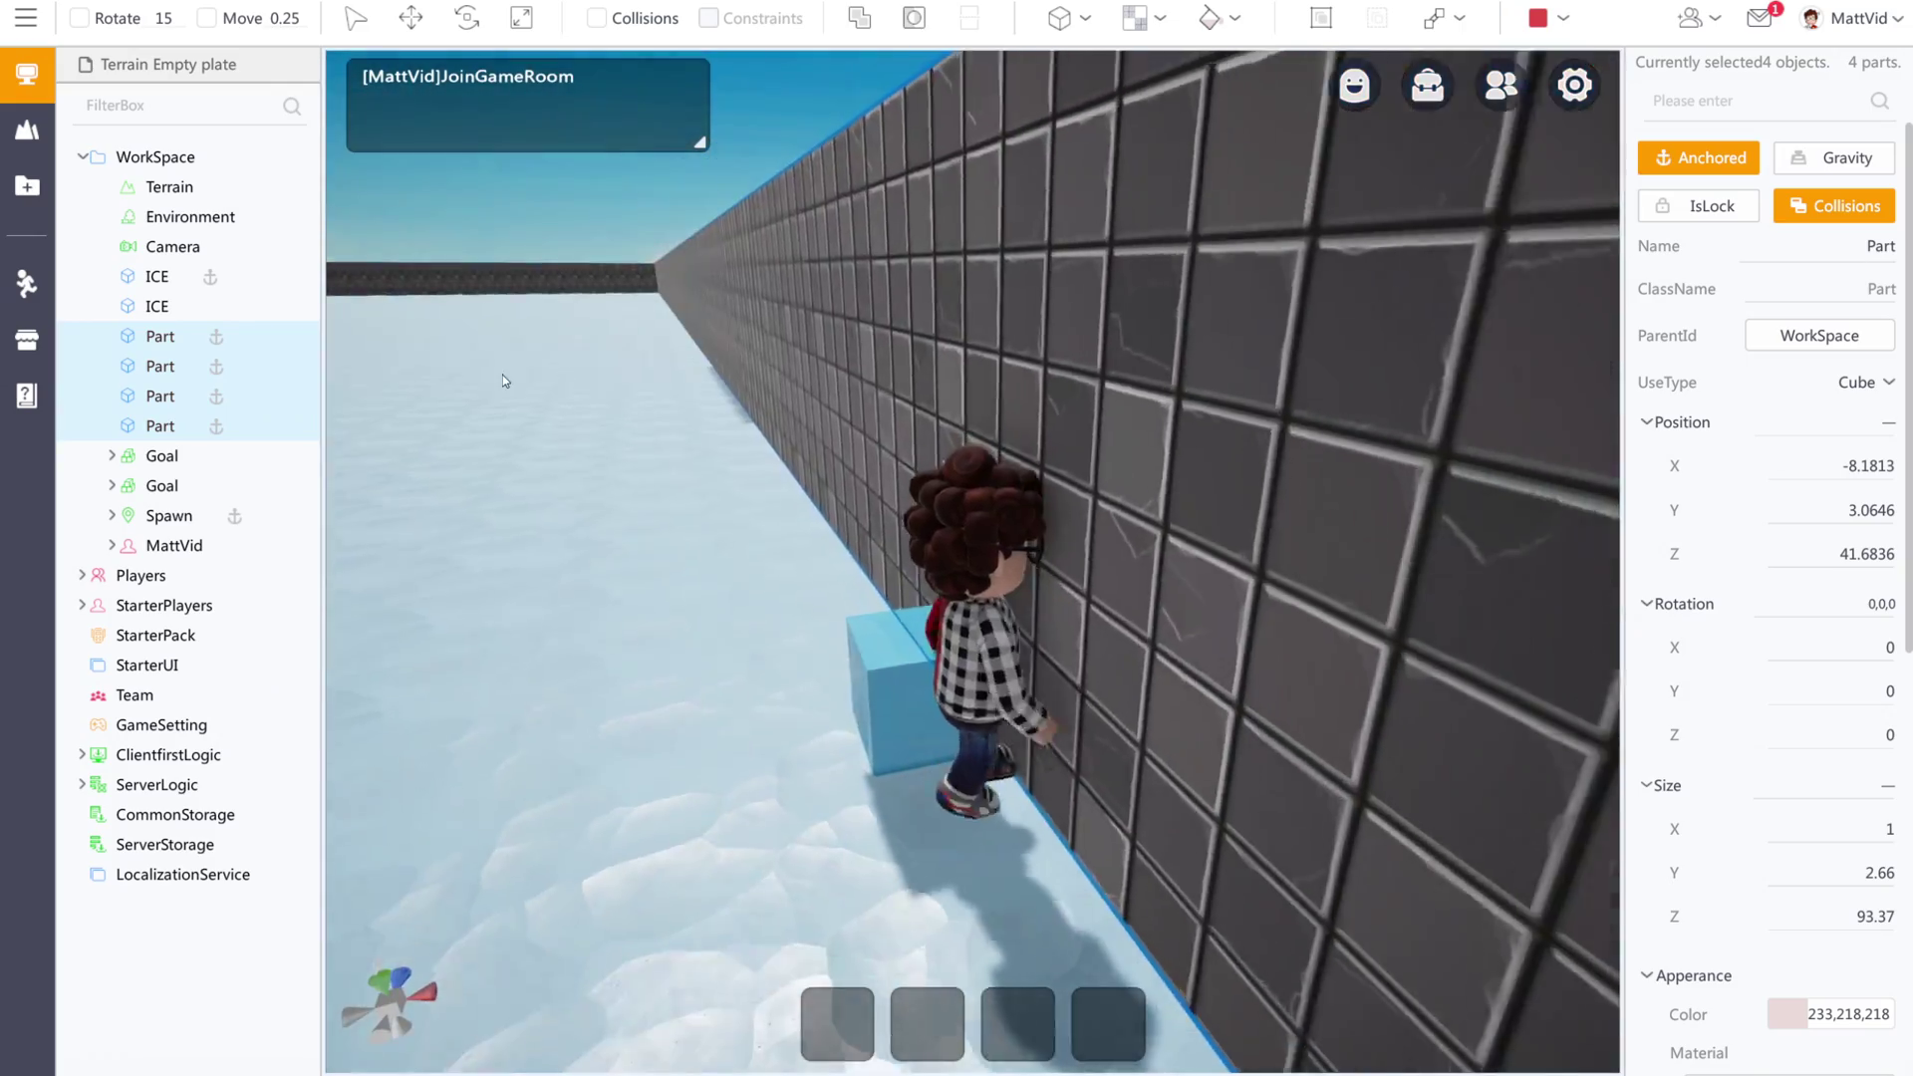
pyautogui.press('w')
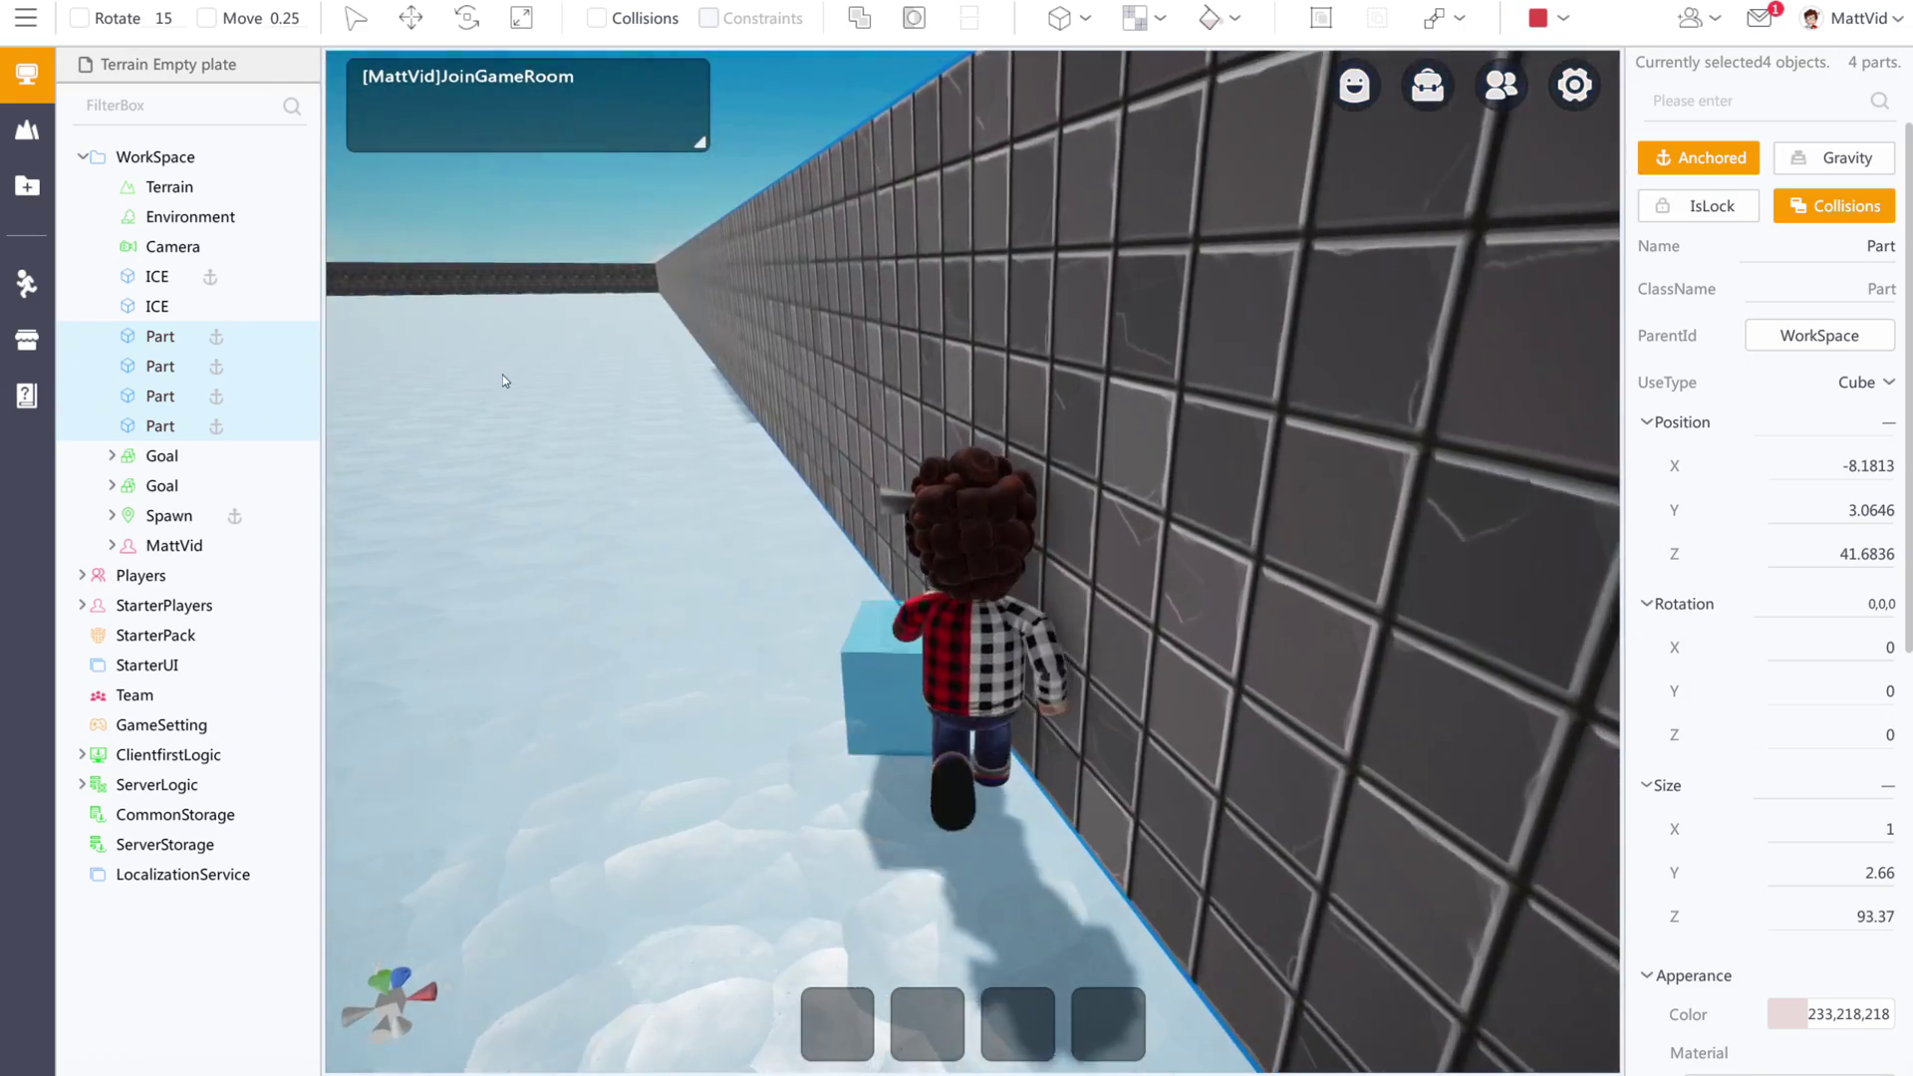
pyautogui.moveTo(505, 380); pyautogui.dragTo(320, 350, button='right')
pyautogui.press('d')
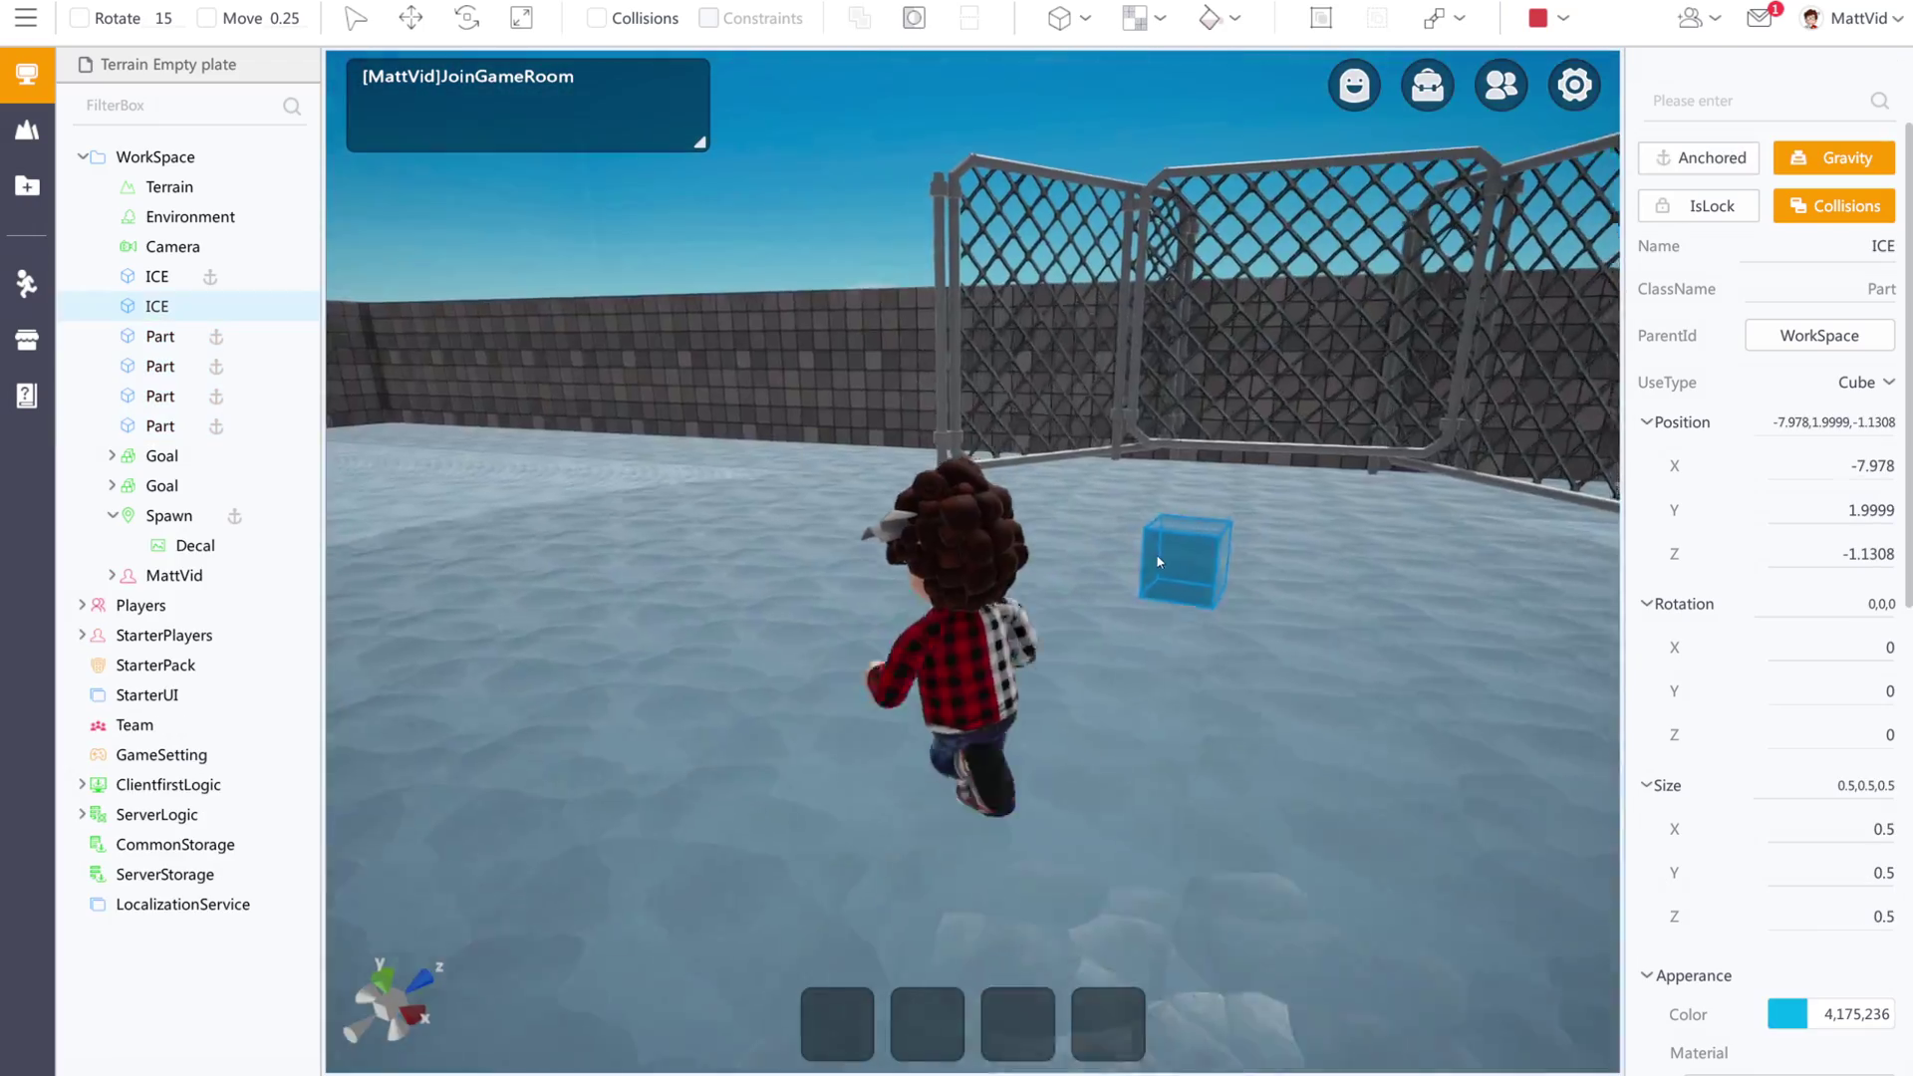
# Push the blue cube towards the wire fence goal in the playtest.
pyautogui.press('w')
pyautogui.moveTo(1159, 558)
pyautogui.mouseDown(button='right')
pyautogui.moveTo(1217, 556)
pyautogui.moveTo(1182, 552)
pyautogui.mouseUp(button='right')
pyautogui.press('d')
pyautogui.press('w')
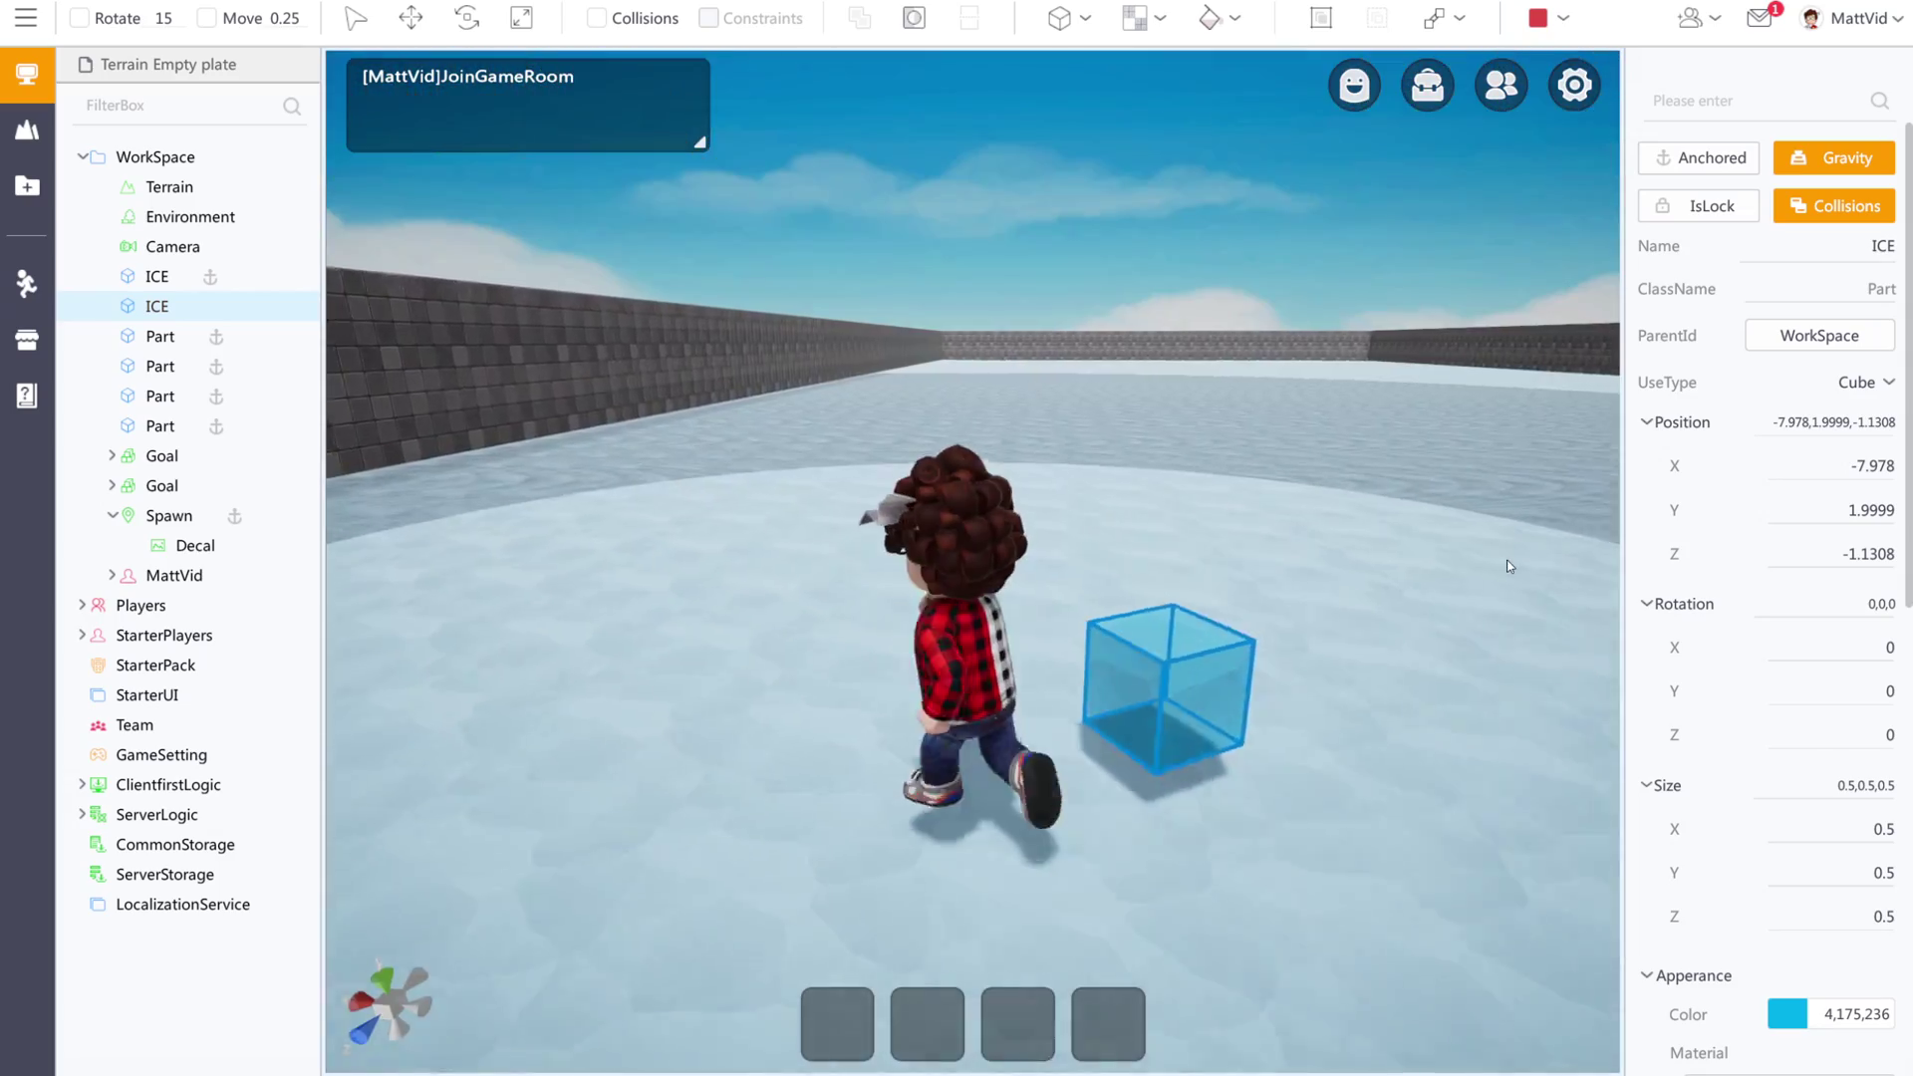
# Test pushing the blue cube from the centre of the ice to a side wall and along it.
pyautogui.press('w')
pyautogui.press('d')
pyautogui.moveTo(1524, 555); pyautogui.dragTo(1549, 547, button='right')
pyautogui.press('a')
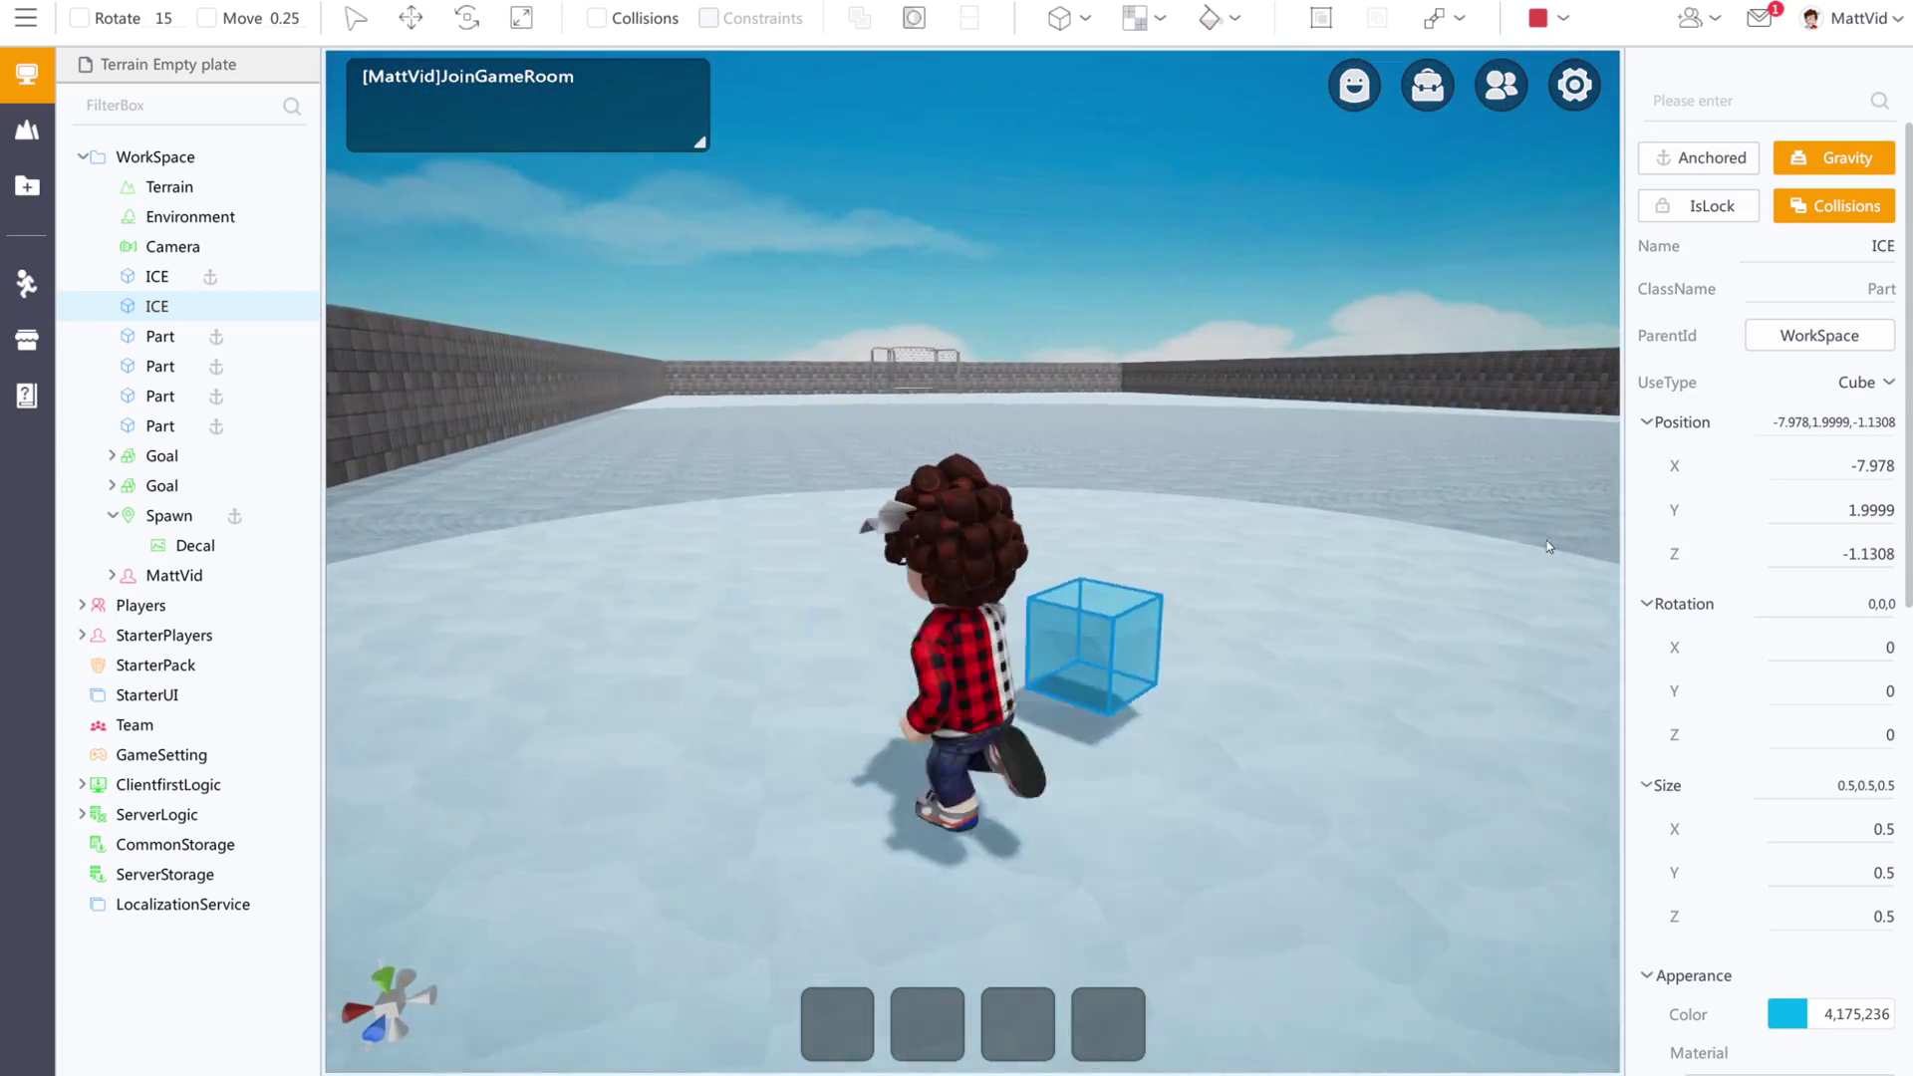
pyautogui.press('w')
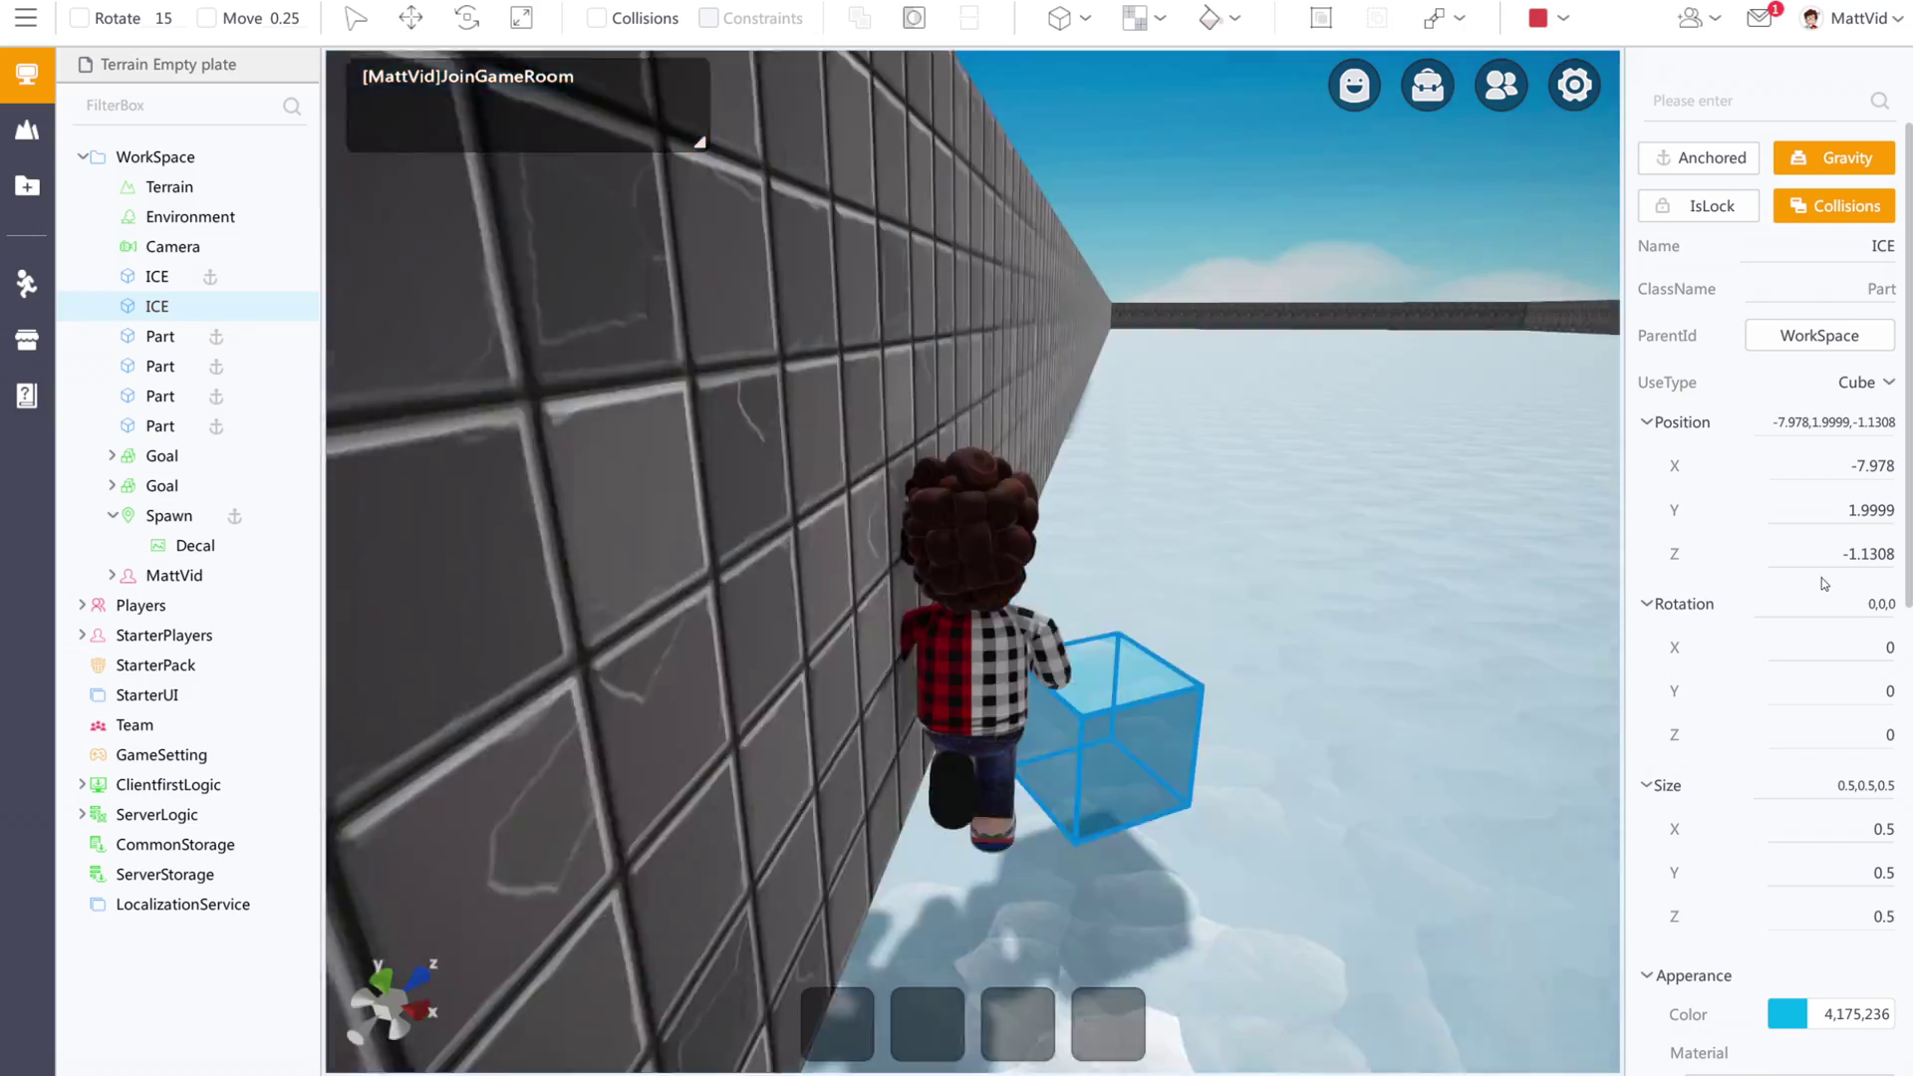
pyautogui.moveTo(1821, 578); pyautogui.dragTo(1891, 577, button='right')
pyautogui.press('w')
pyautogui.press('w')
pyautogui.press('d')
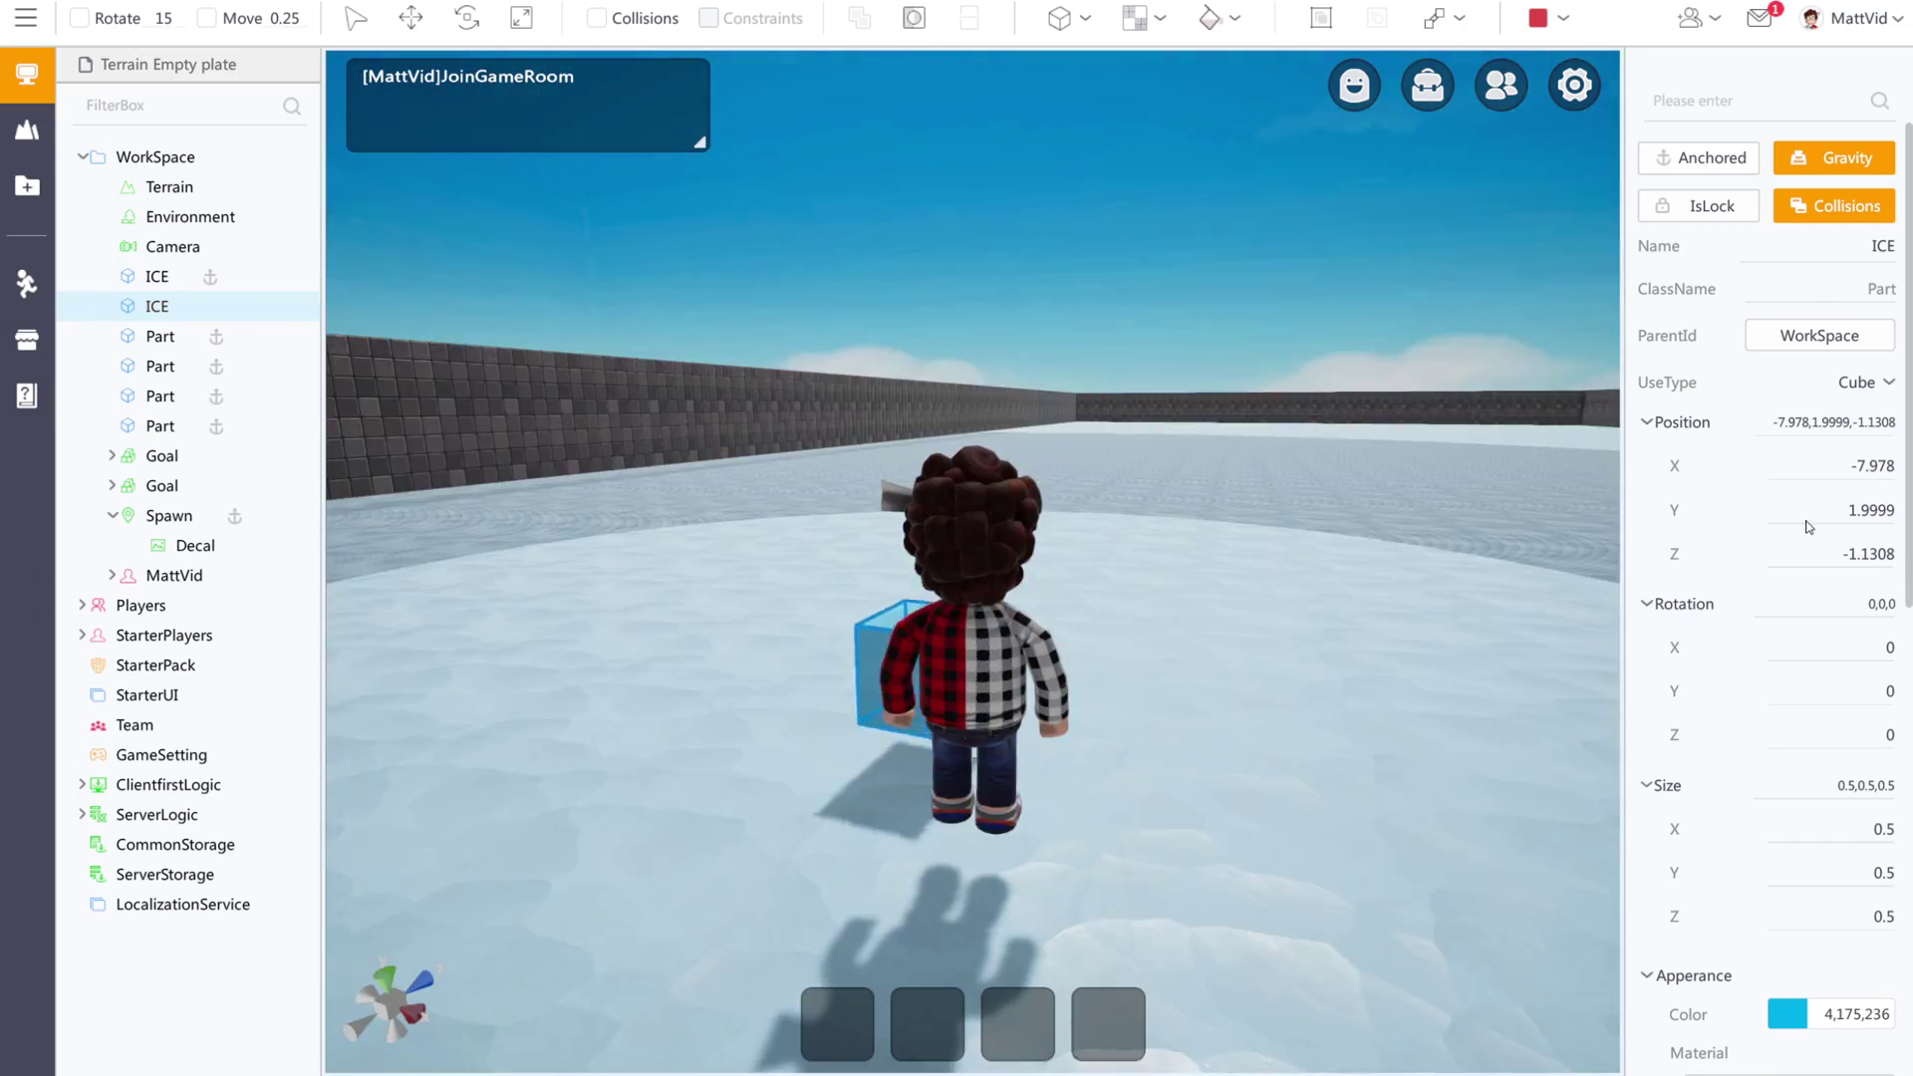
# Leave the playtest, frame the arena from above and save the project under the name "Ice Soccer".
pyautogui.press('w')
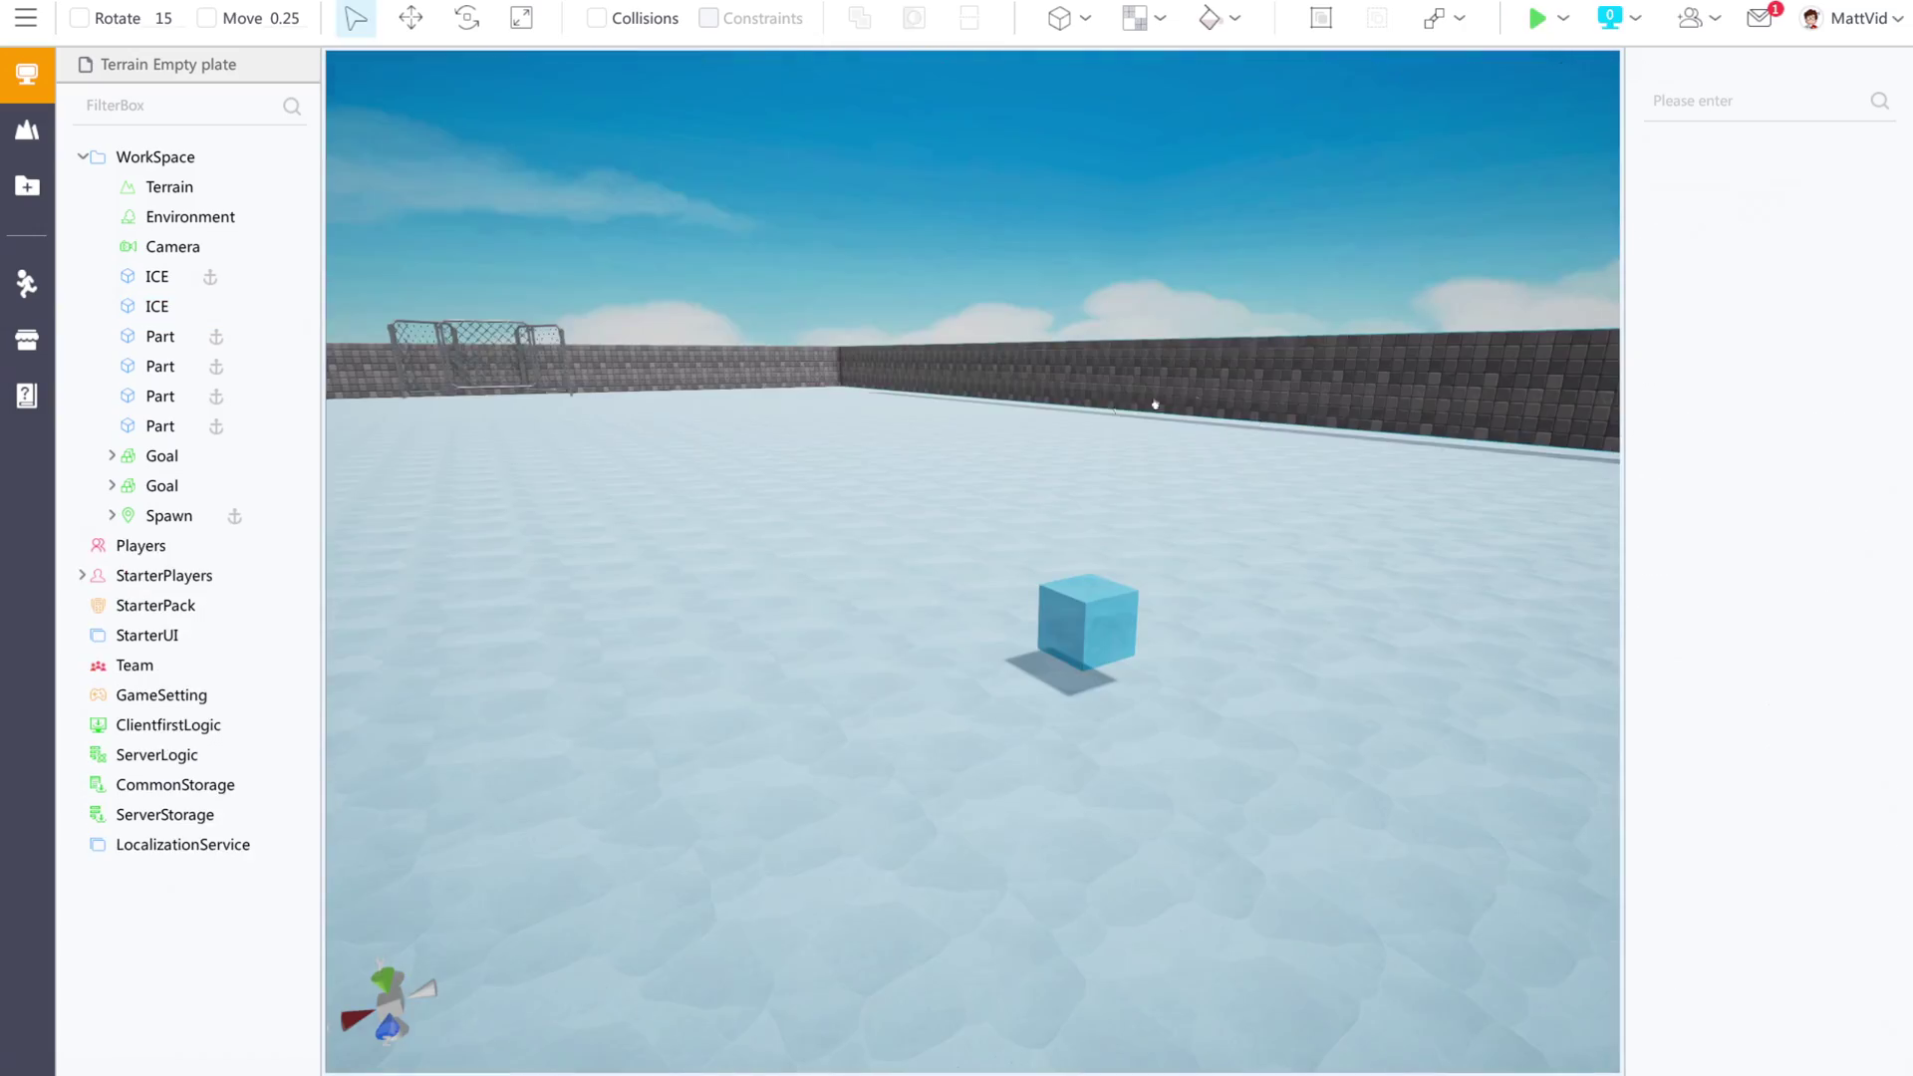
pyautogui.moveTo(914, 279); pyautogui.dragTo(1238, 331, button='right')
pyautogui.press('s')
pyautogui.click(26, 18)
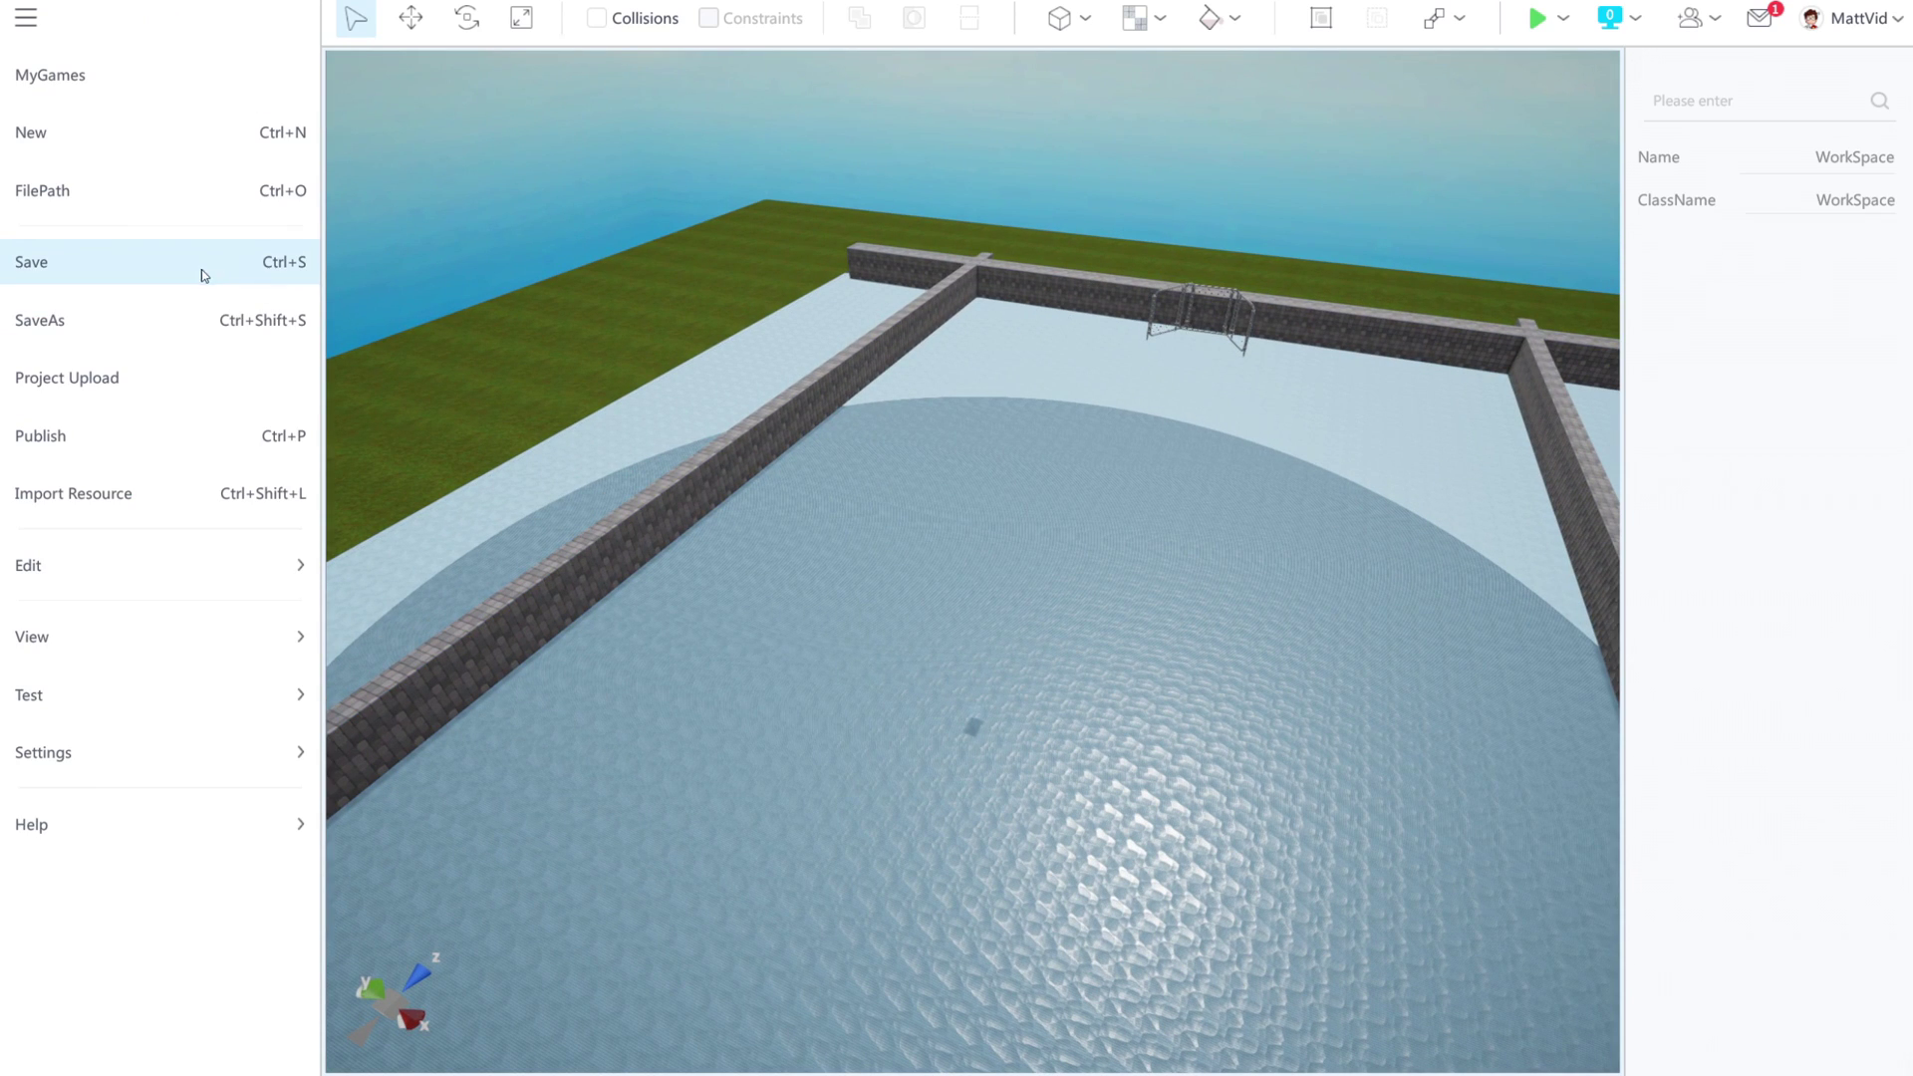
pyautogui.click(184, 317)
pyautogui.press('BackSpace')
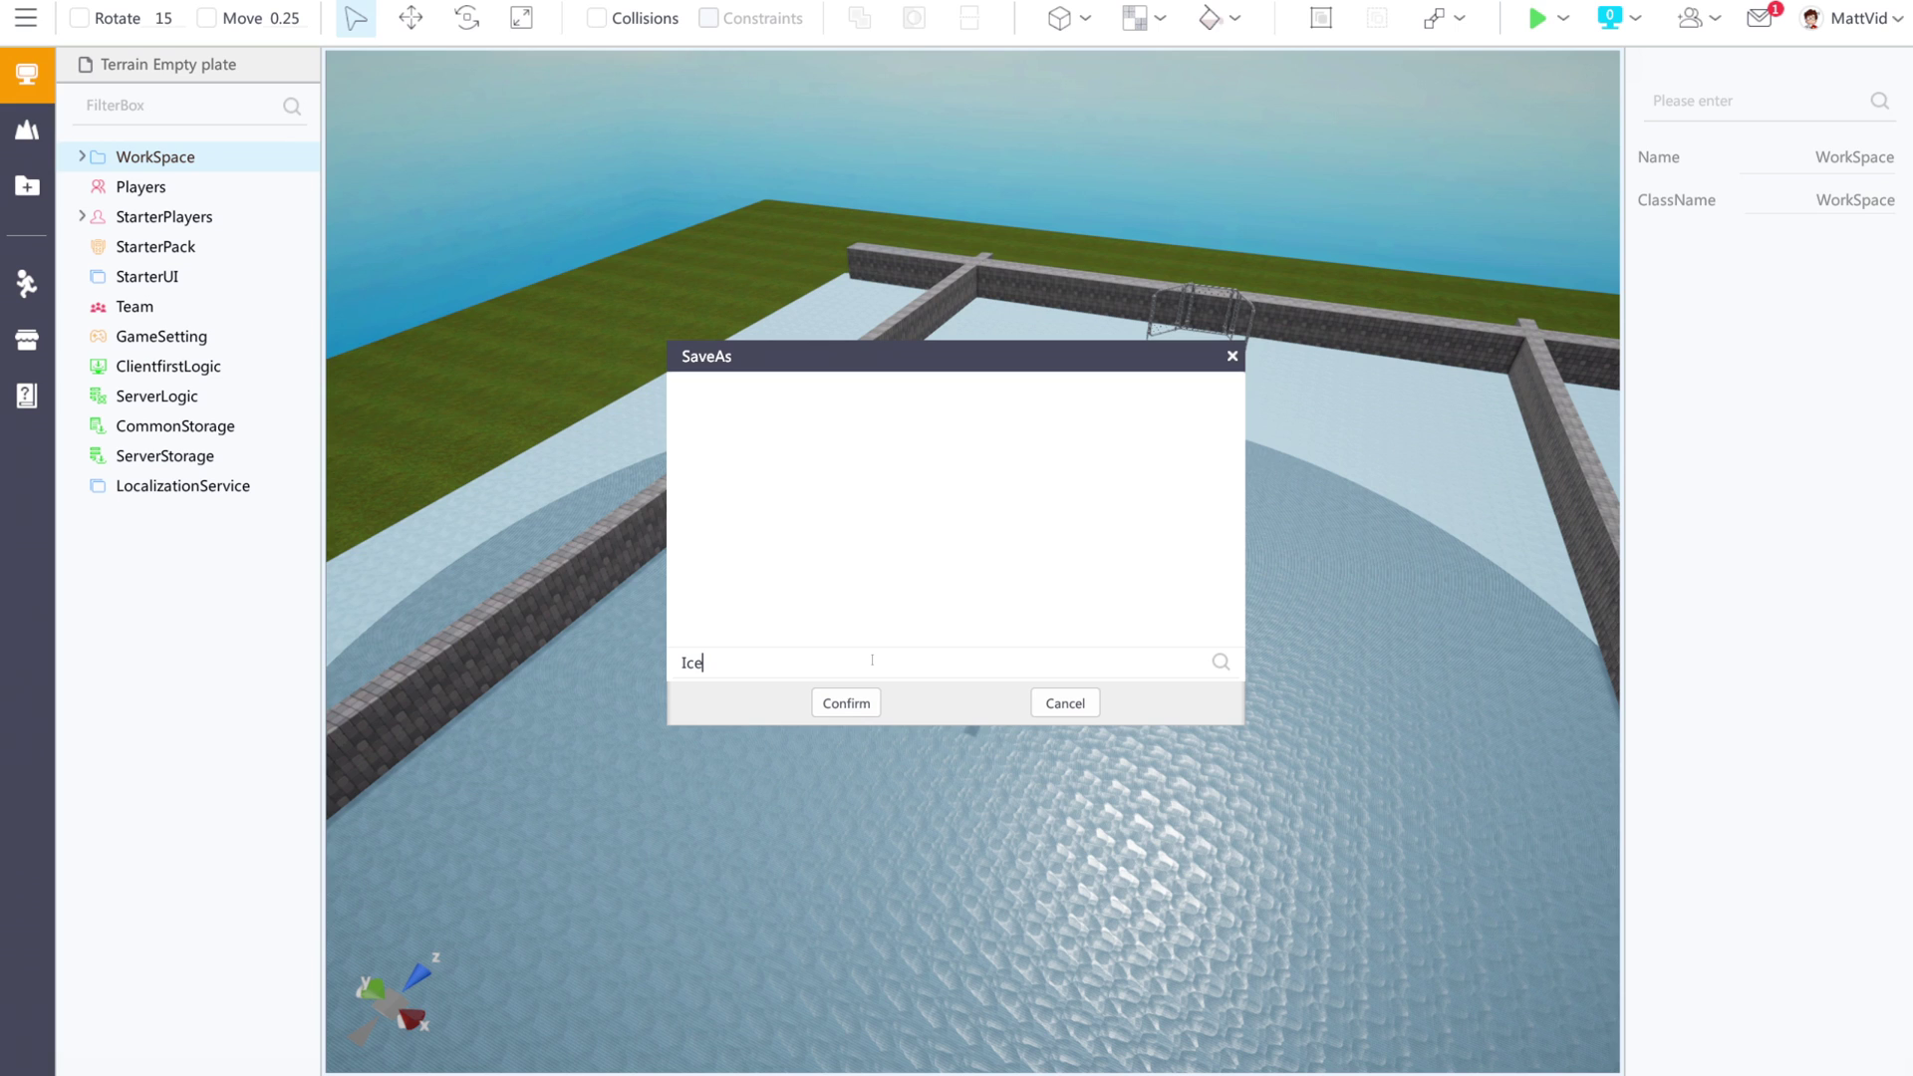
pyautogui.write('Ice Soccer')
pyautogui.press('Return')
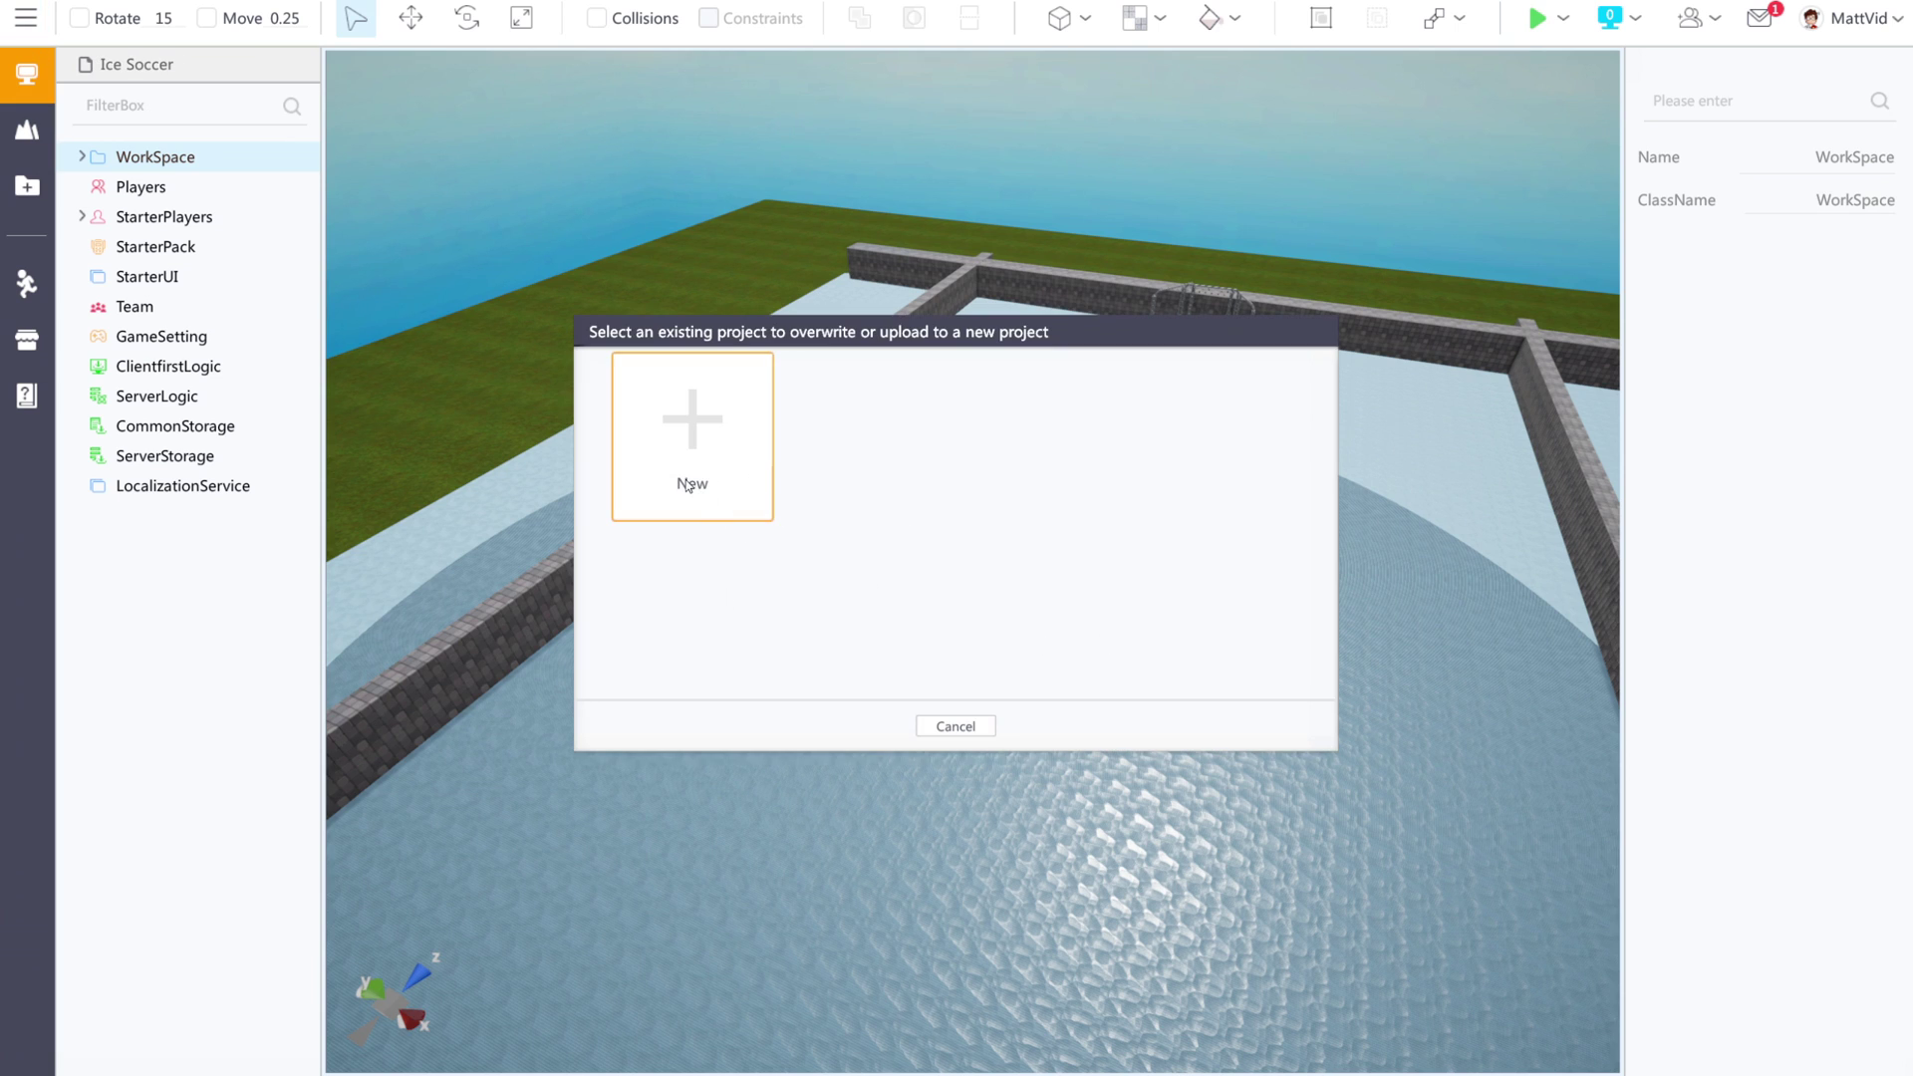
# Create a new upload project named "Ice Soccer" with a short game description and the tags Sports, Classic and Casual.
pyautogui.click(697, 464)
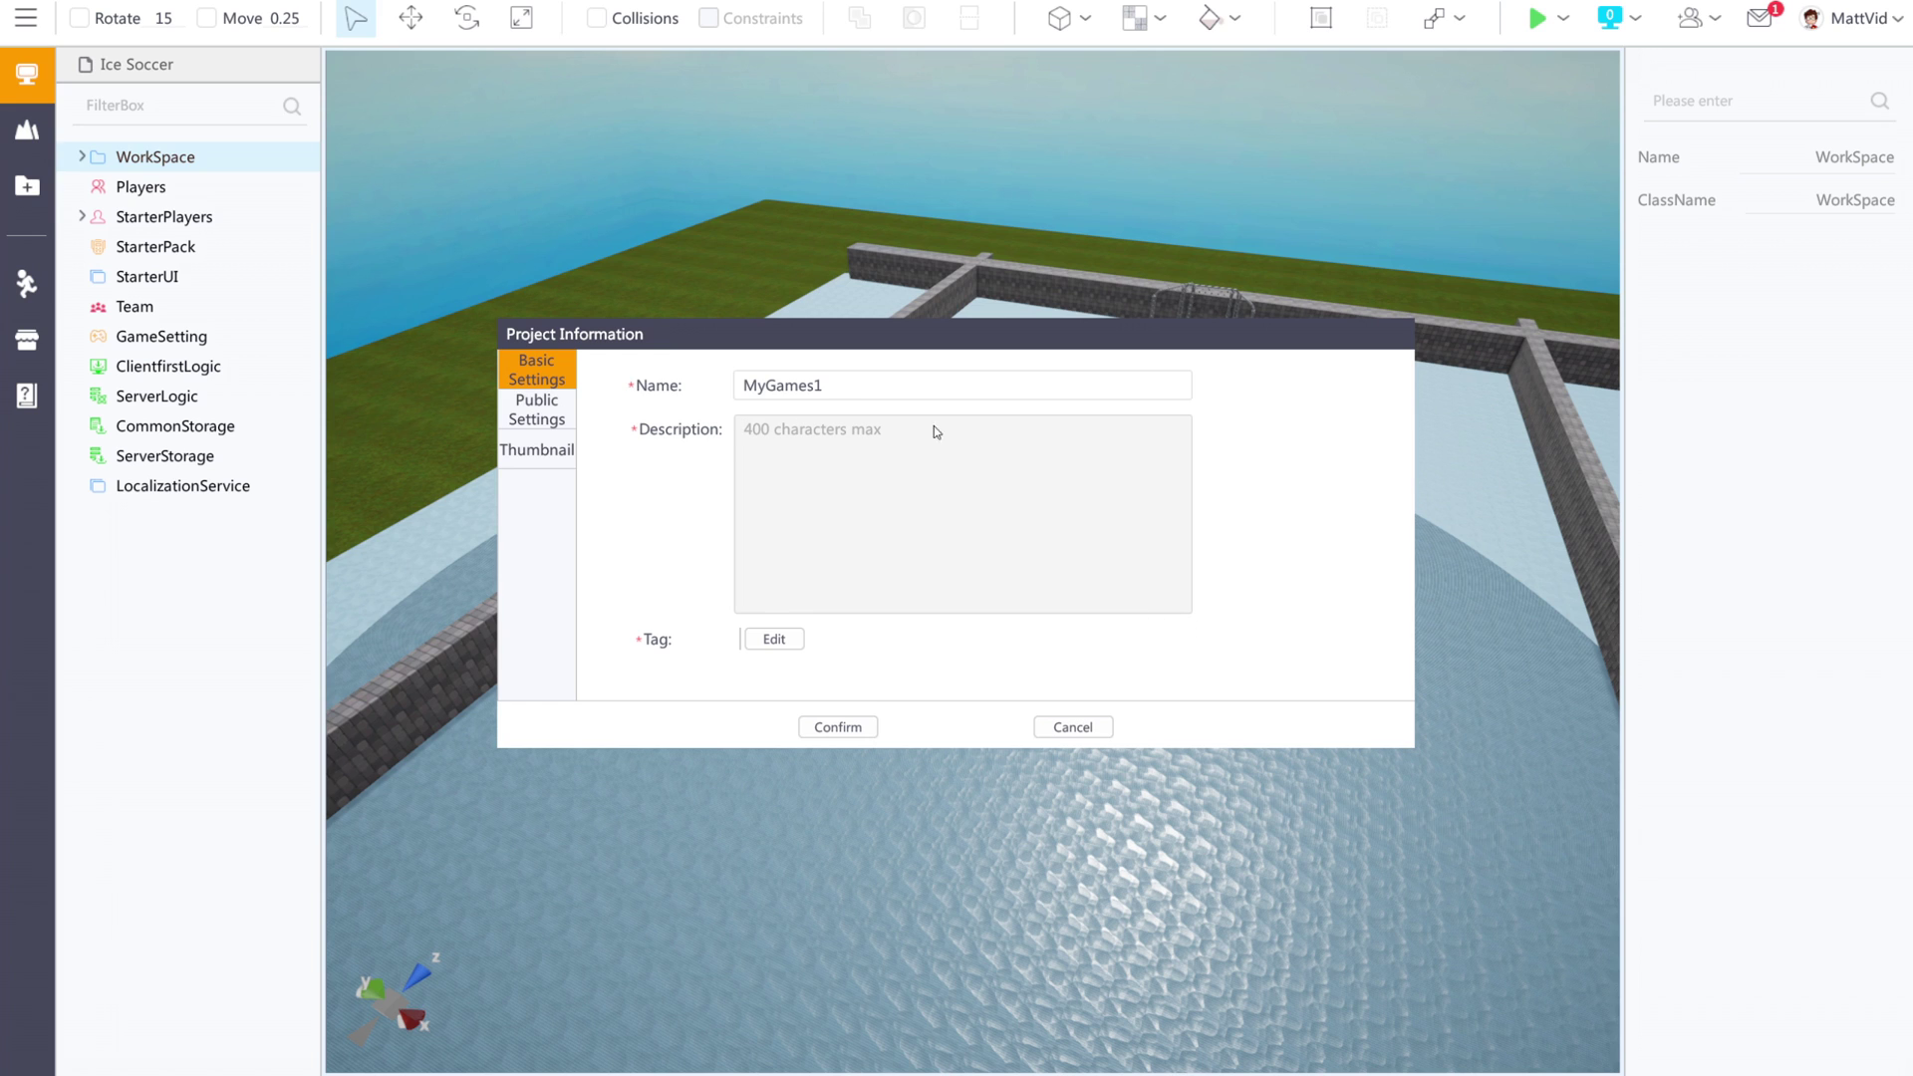
pyautogui.write('Ice Soccer')
pyautogui.click(739, 500)
pyautogui.write('A new take on soccer or football! Play with your friends to try and score on each other using the ice!')
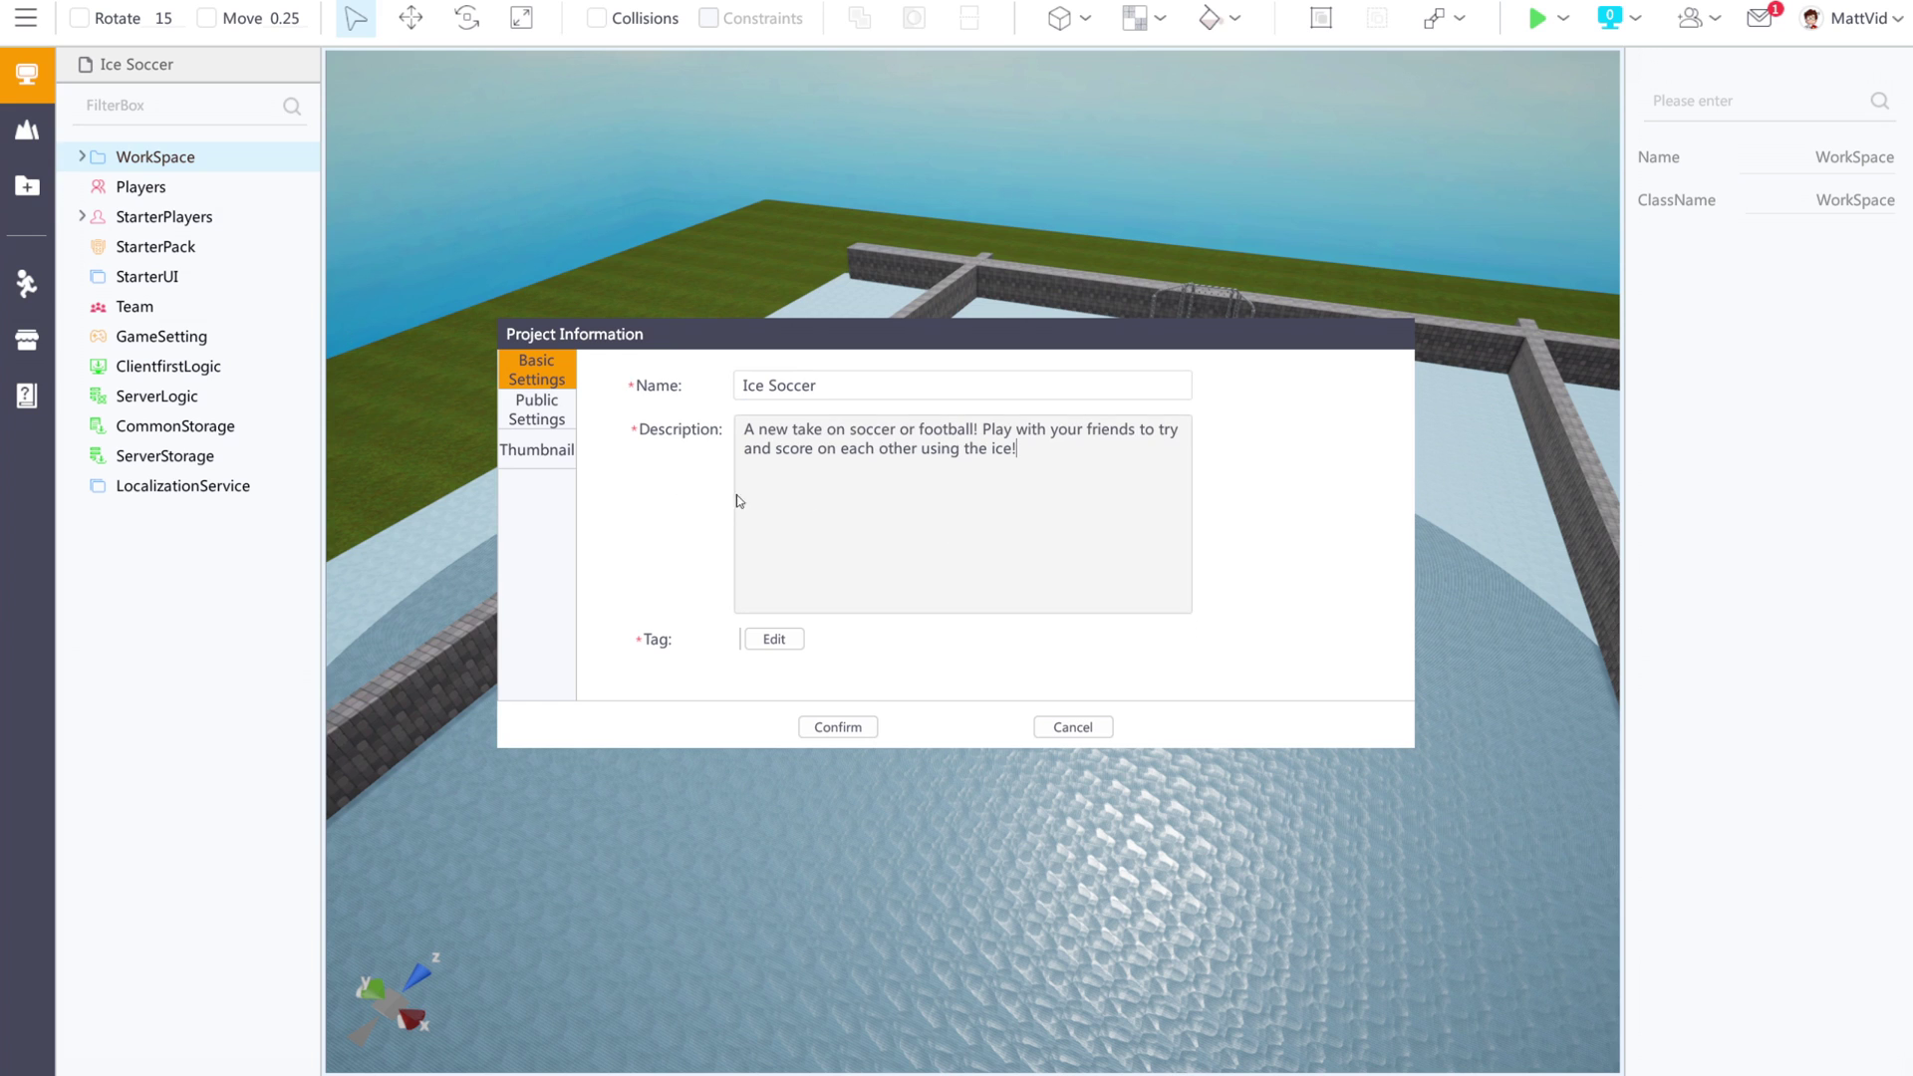
pyautogui.click(776, 642)
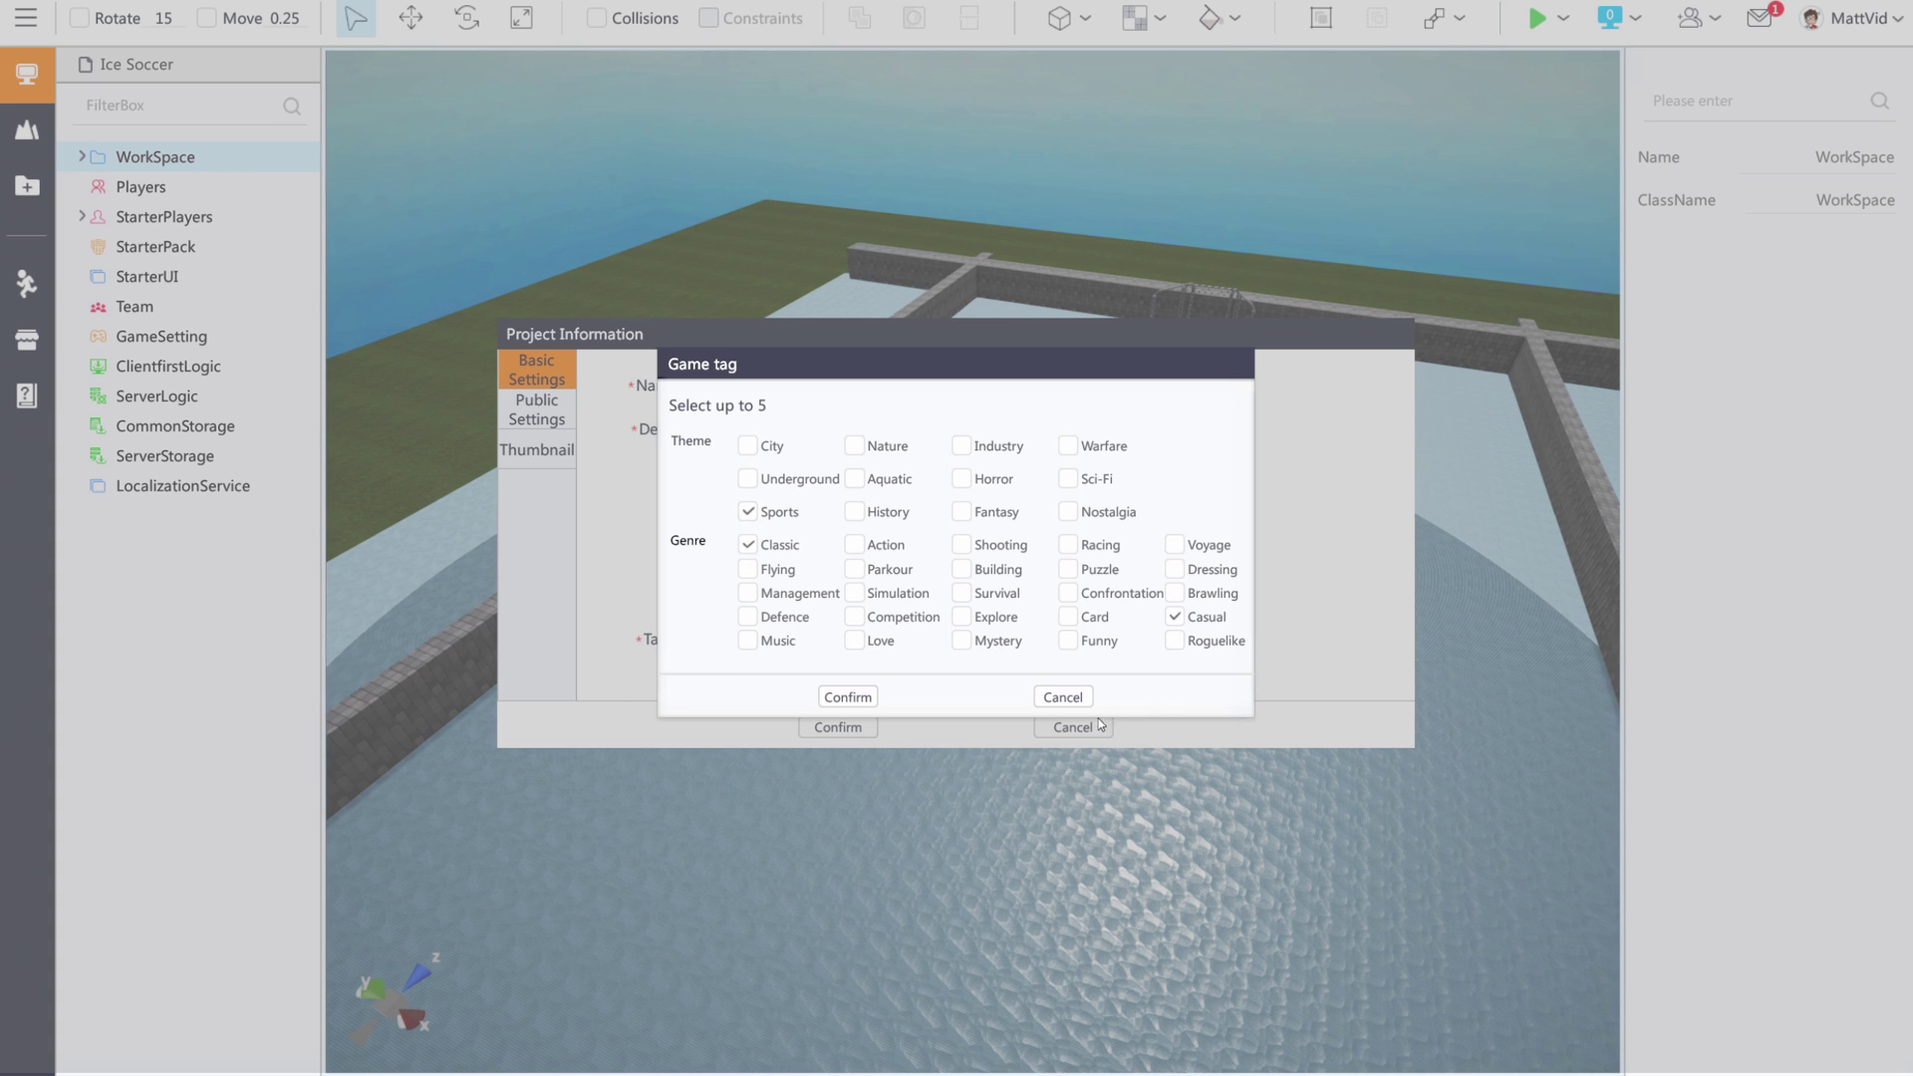
pyautogui.click(846, 698)
# Set the ice cube picture as the project icon and a cropped playtest screenshot as its image, and submit the project information.
pyautogui.click(547, 418)
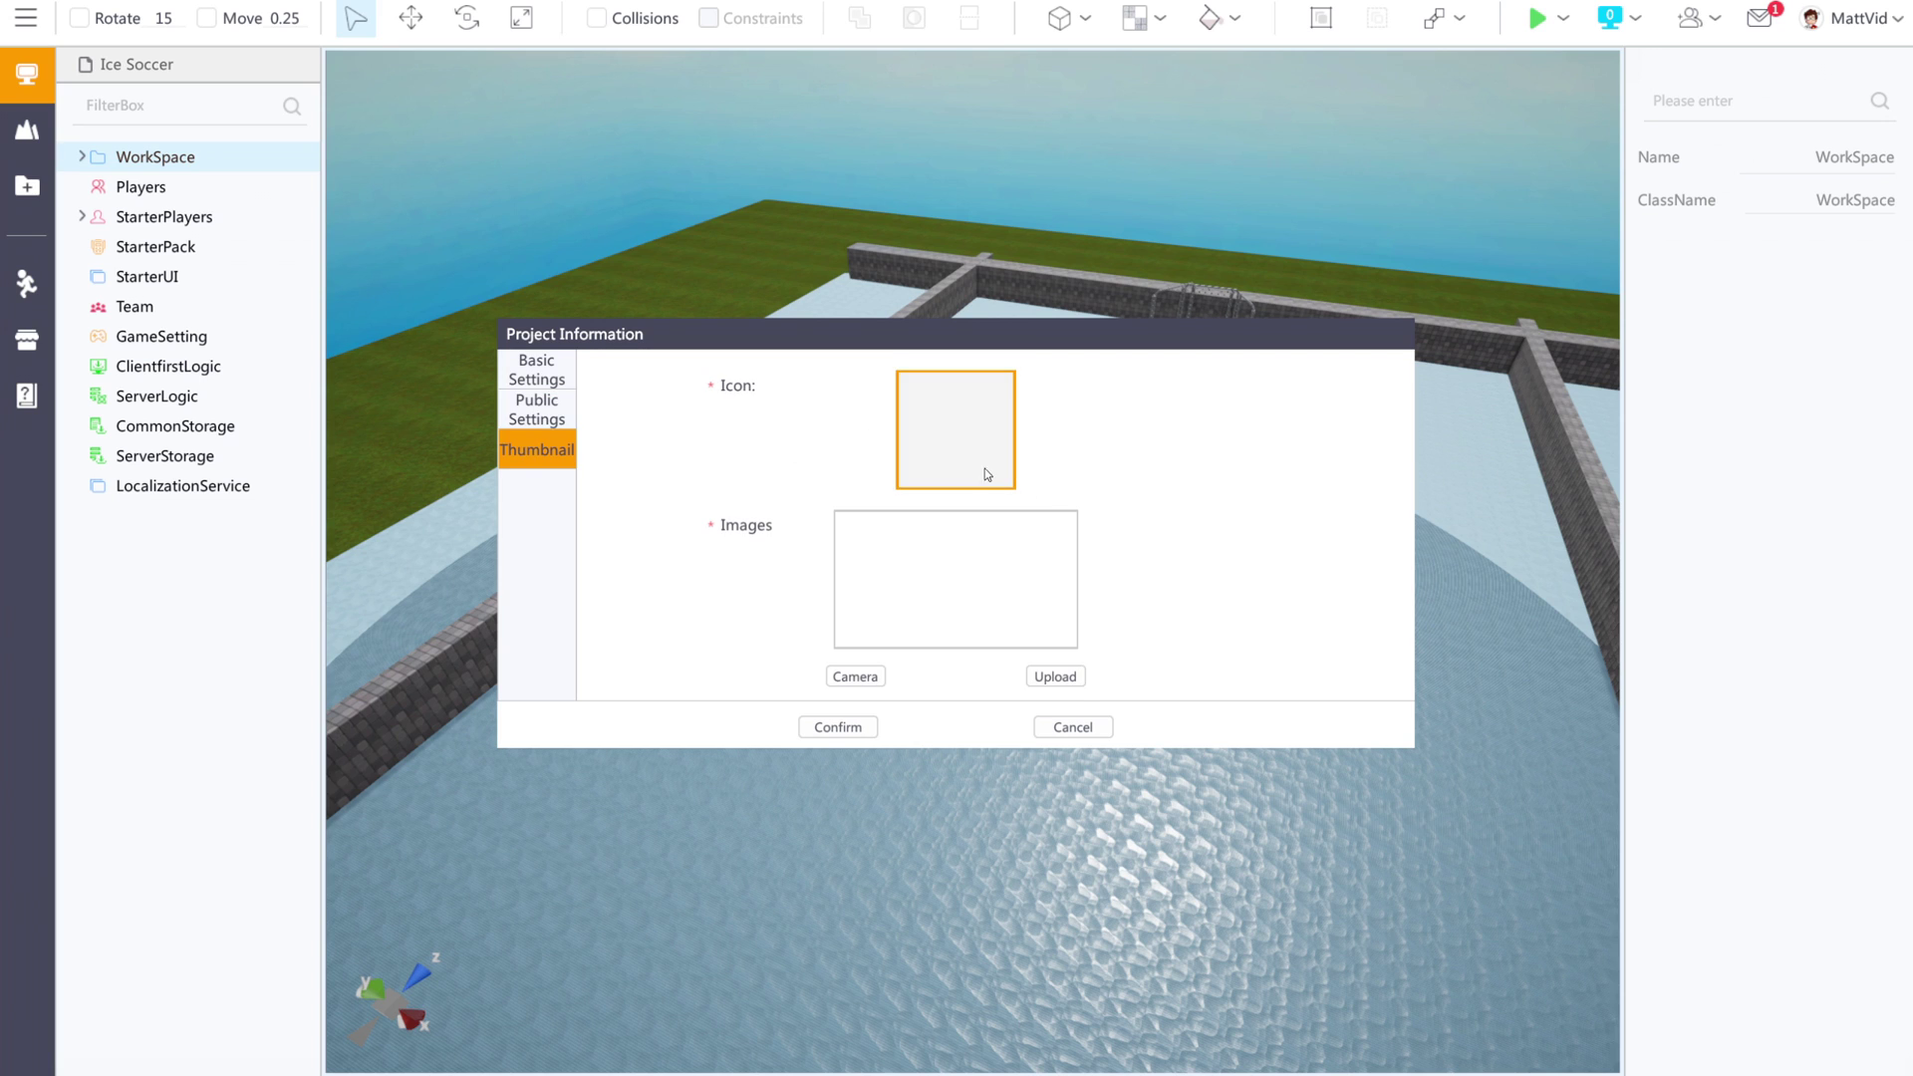
pyautogui.click(953, 561)
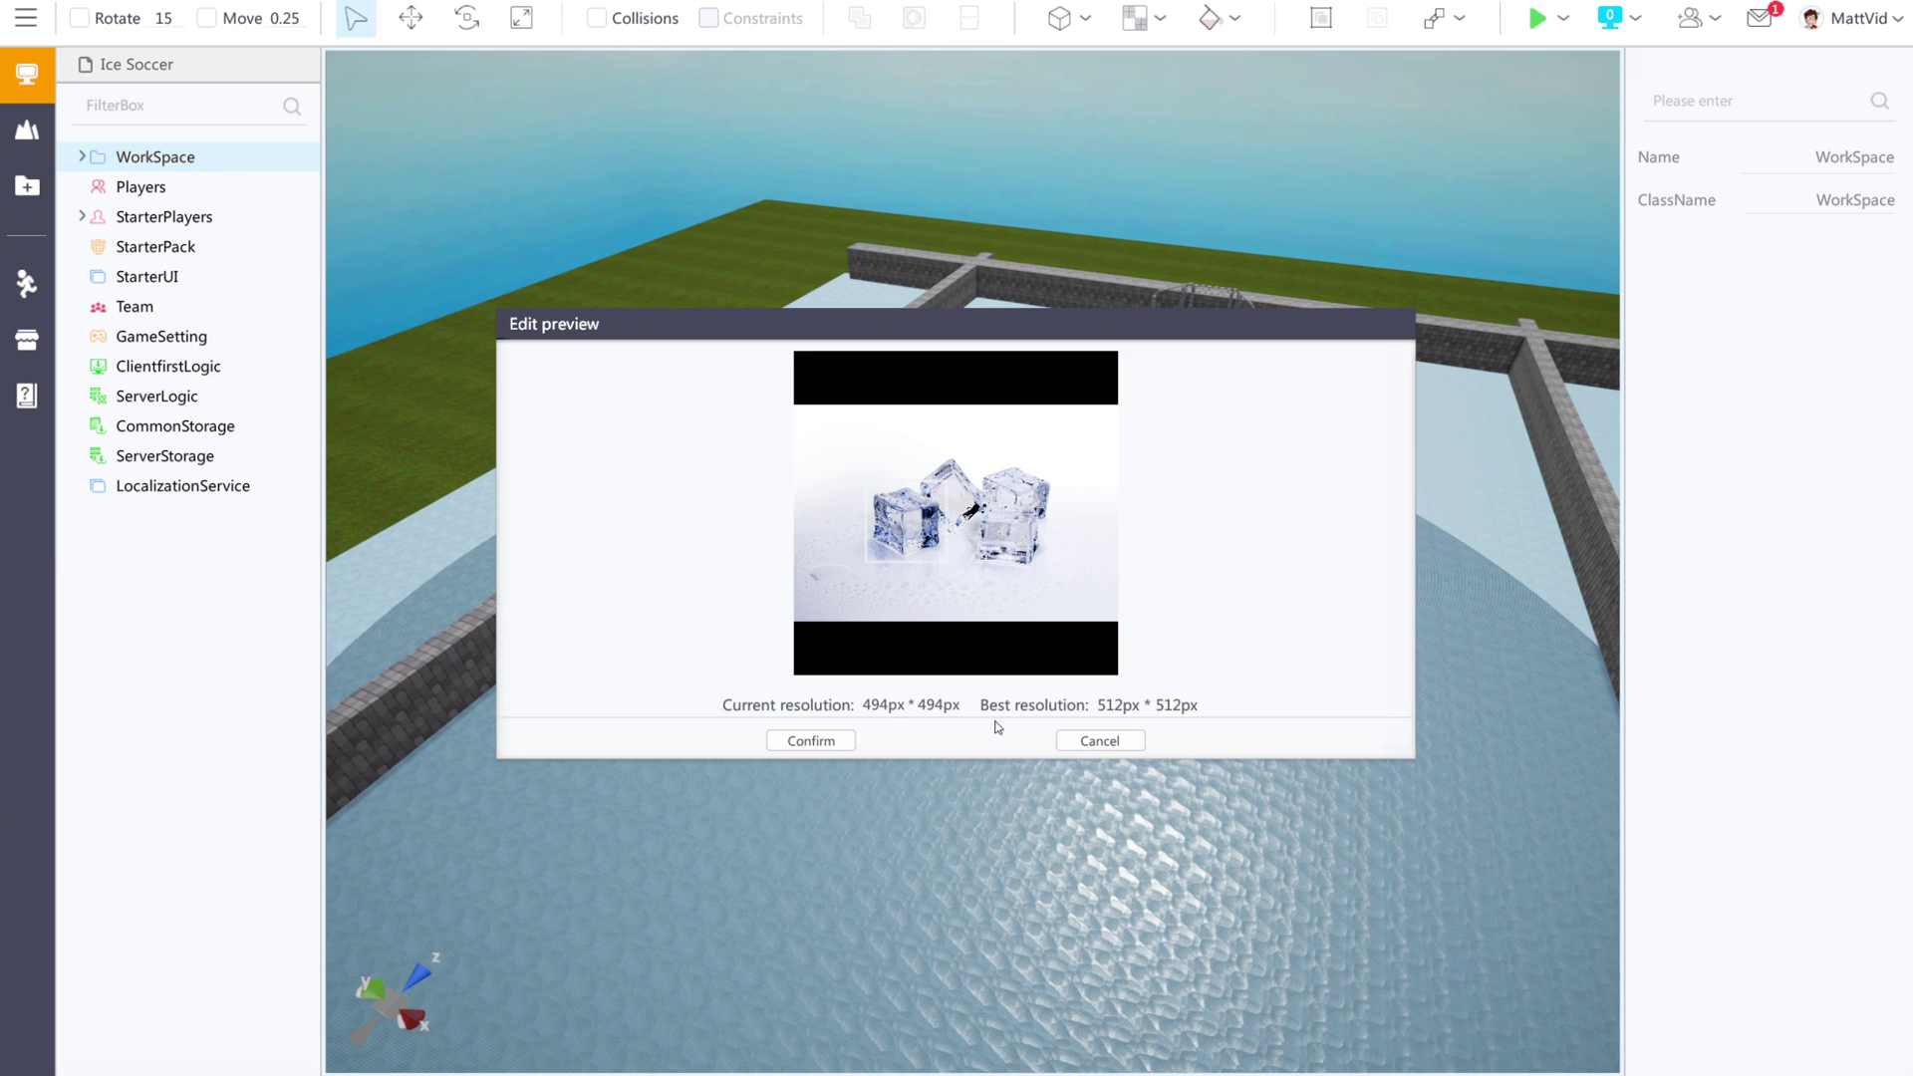
pyautogui.click(811, 740)
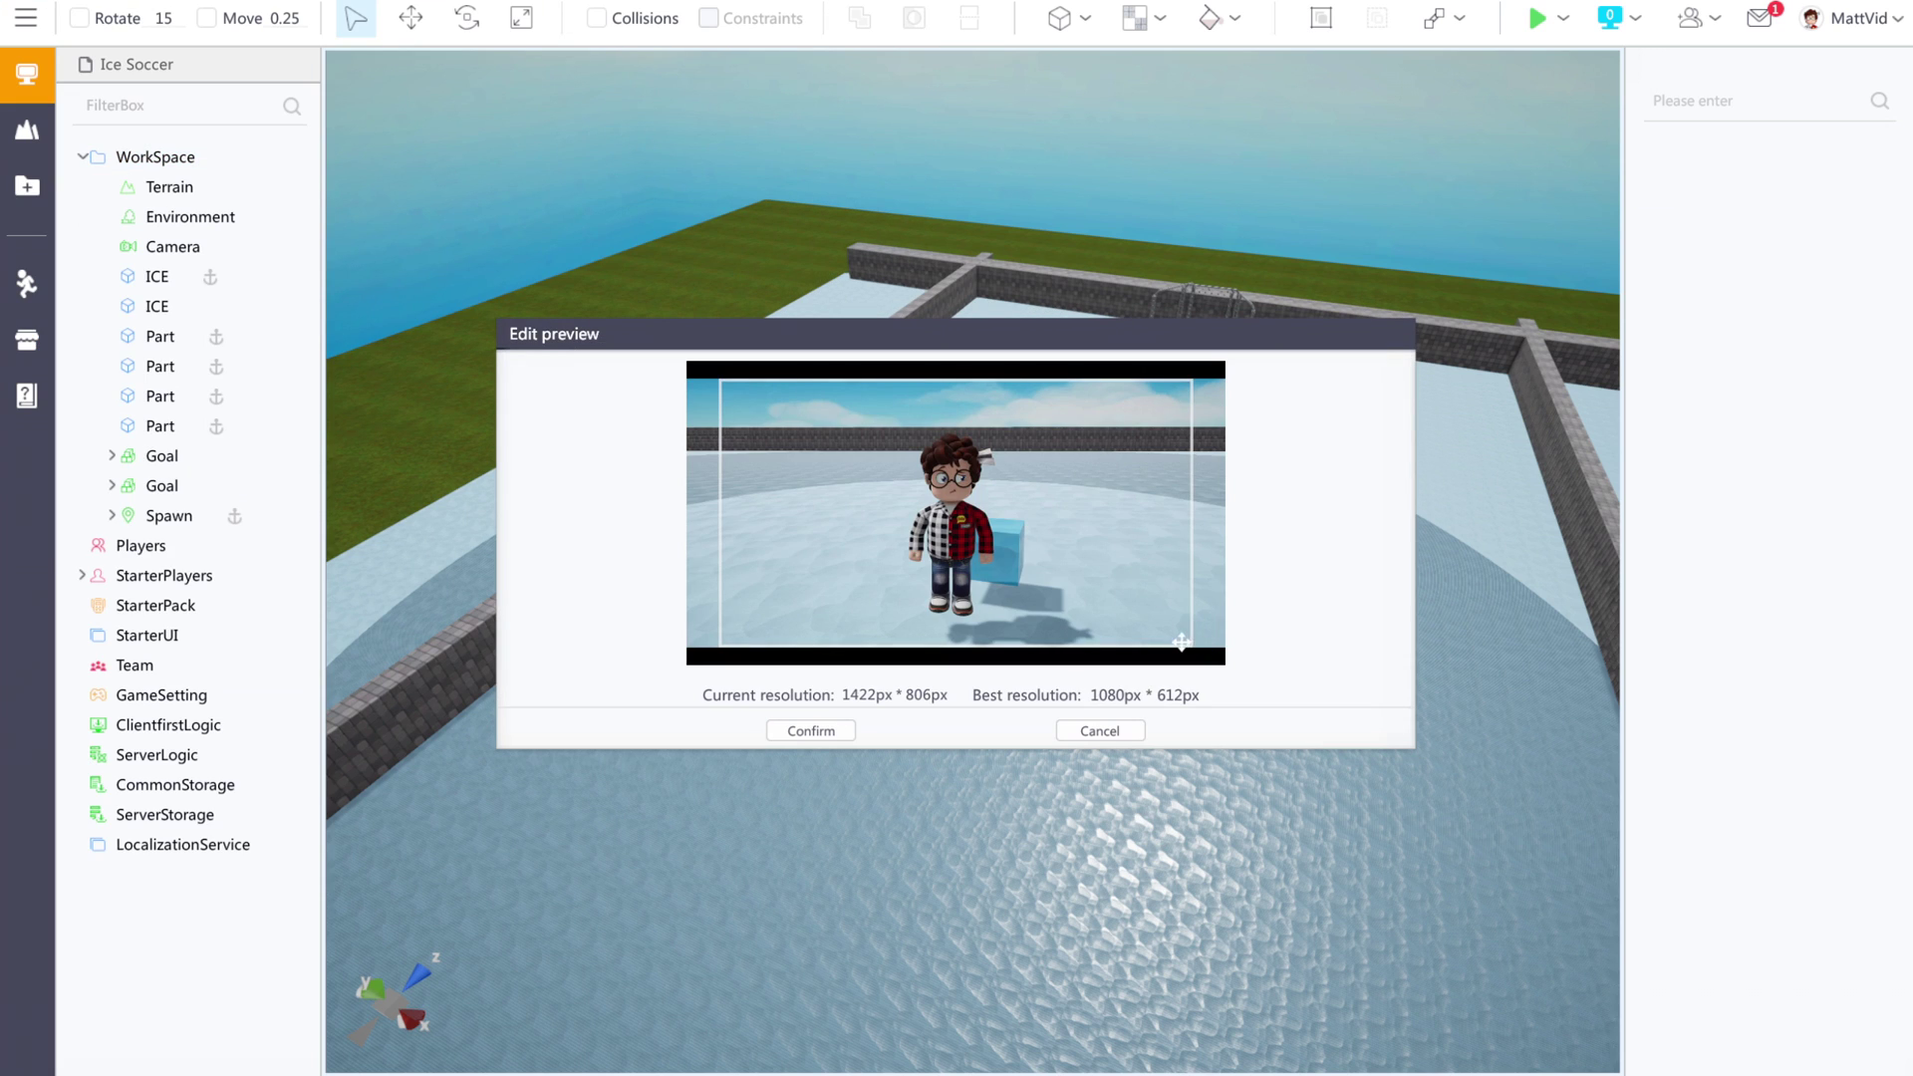
pyautogui.moveTo(1194, 646); pyautogui.dragTo(1146, 621)
pyautogui.moveTo(987, 541); pyautogui.dragTo(1001, 556)
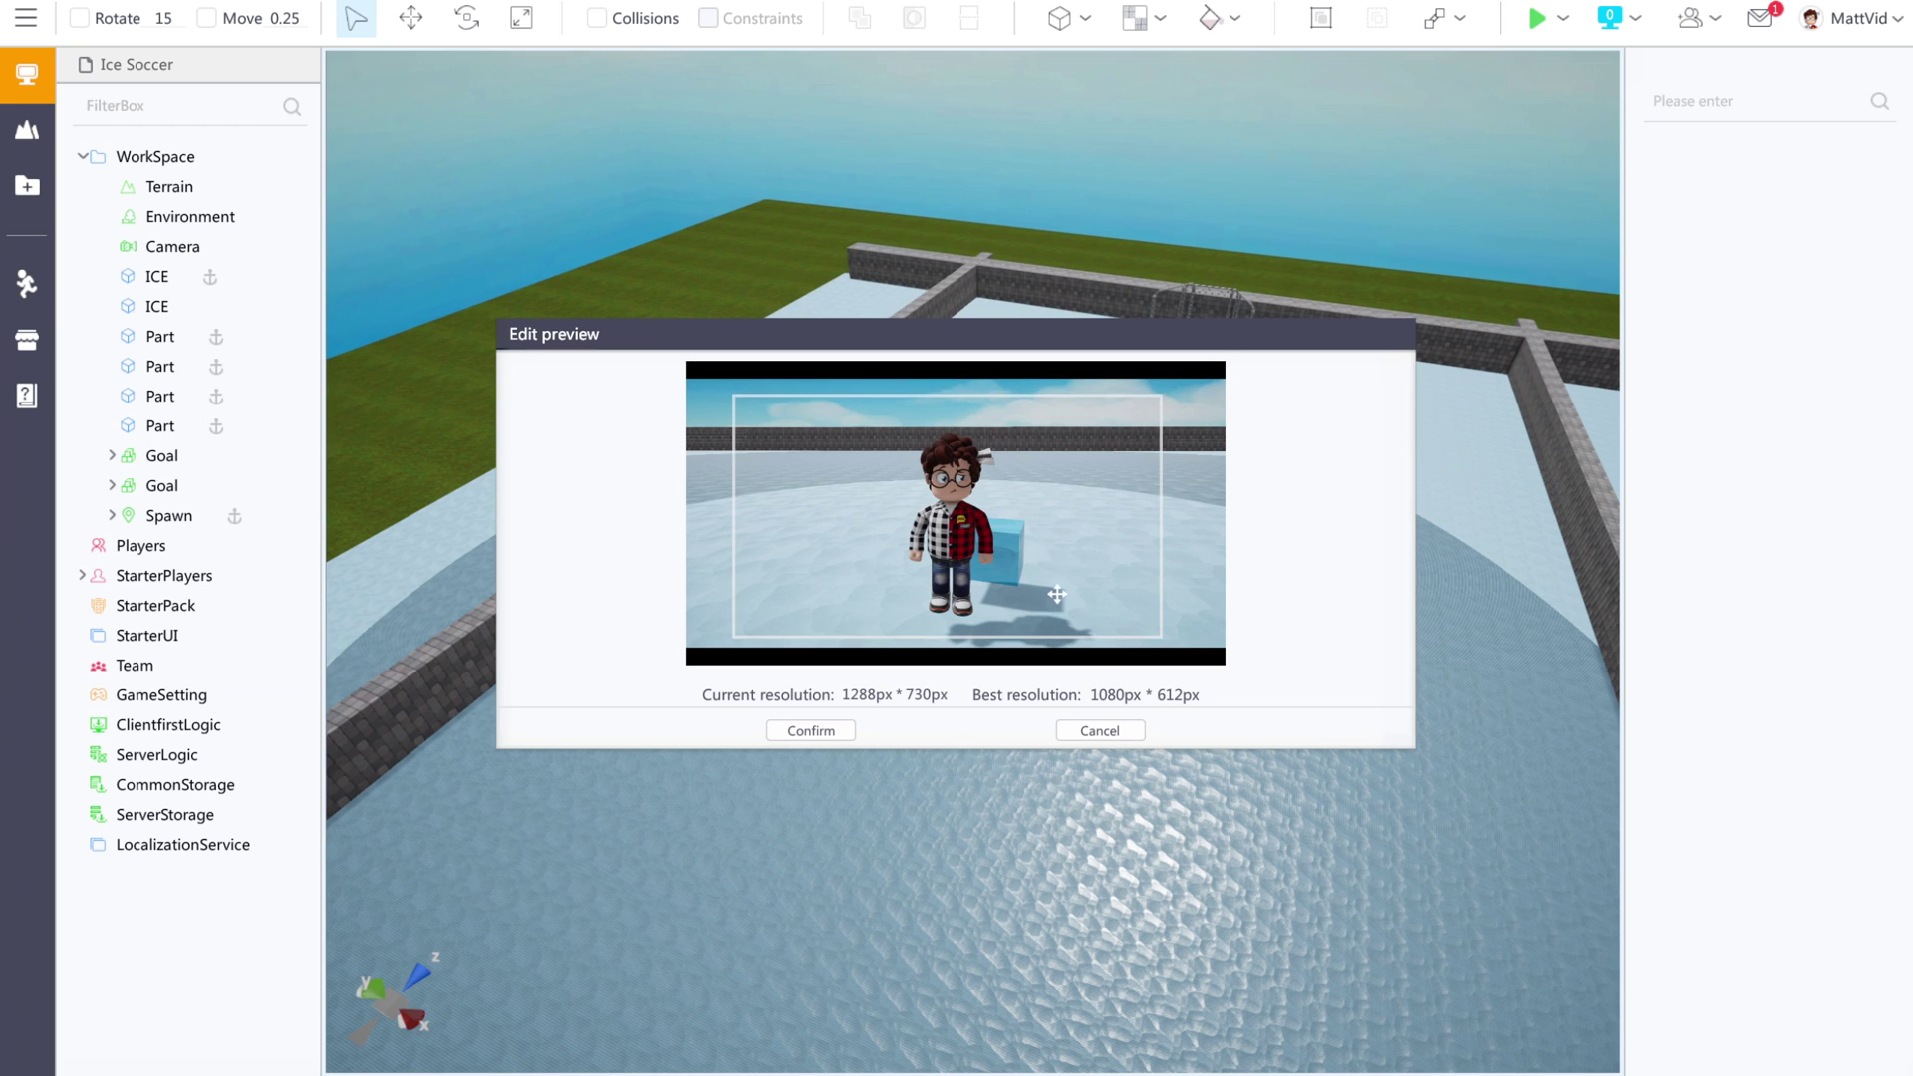
pyautogui.click(811, 732)
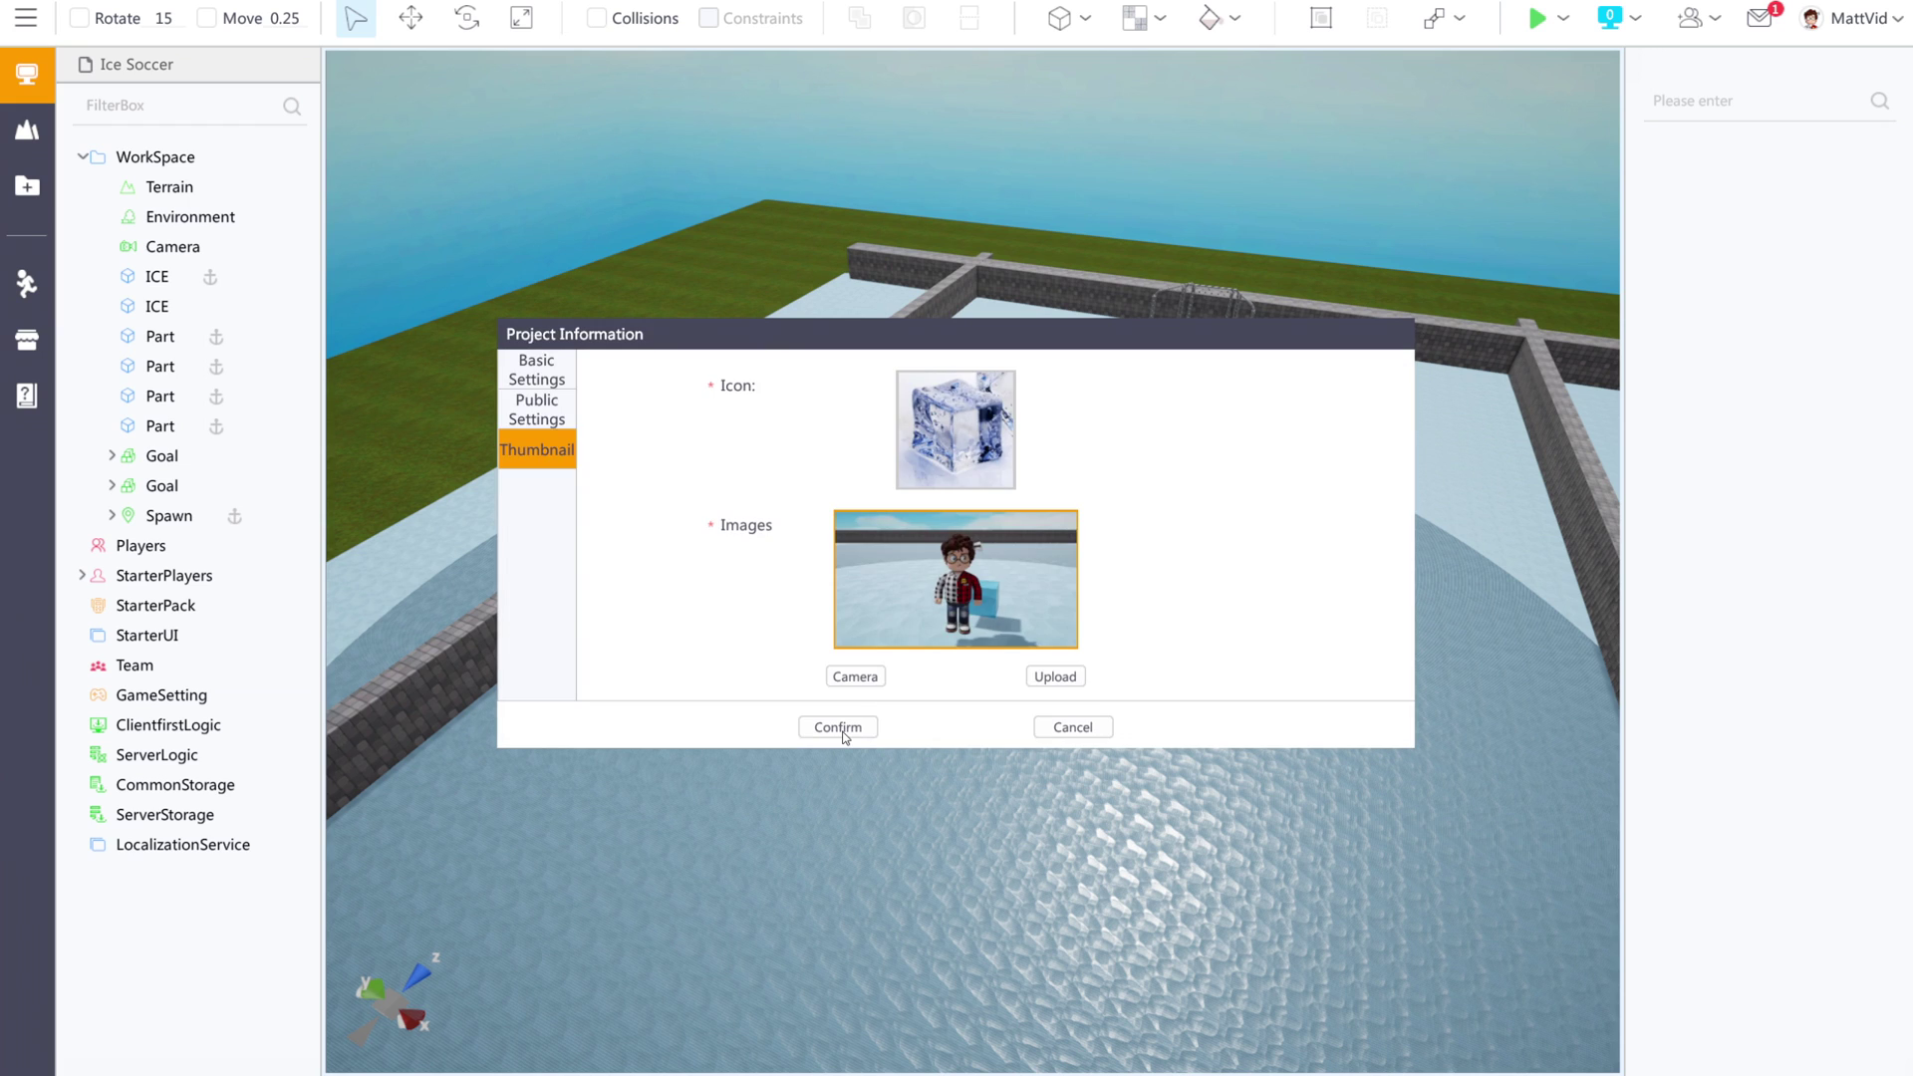
pyautogui.click(840, 729)
# Remove the sentence "The ball is now ICE!" from the project description and publish the game.
pyautogui.click(953, 589)
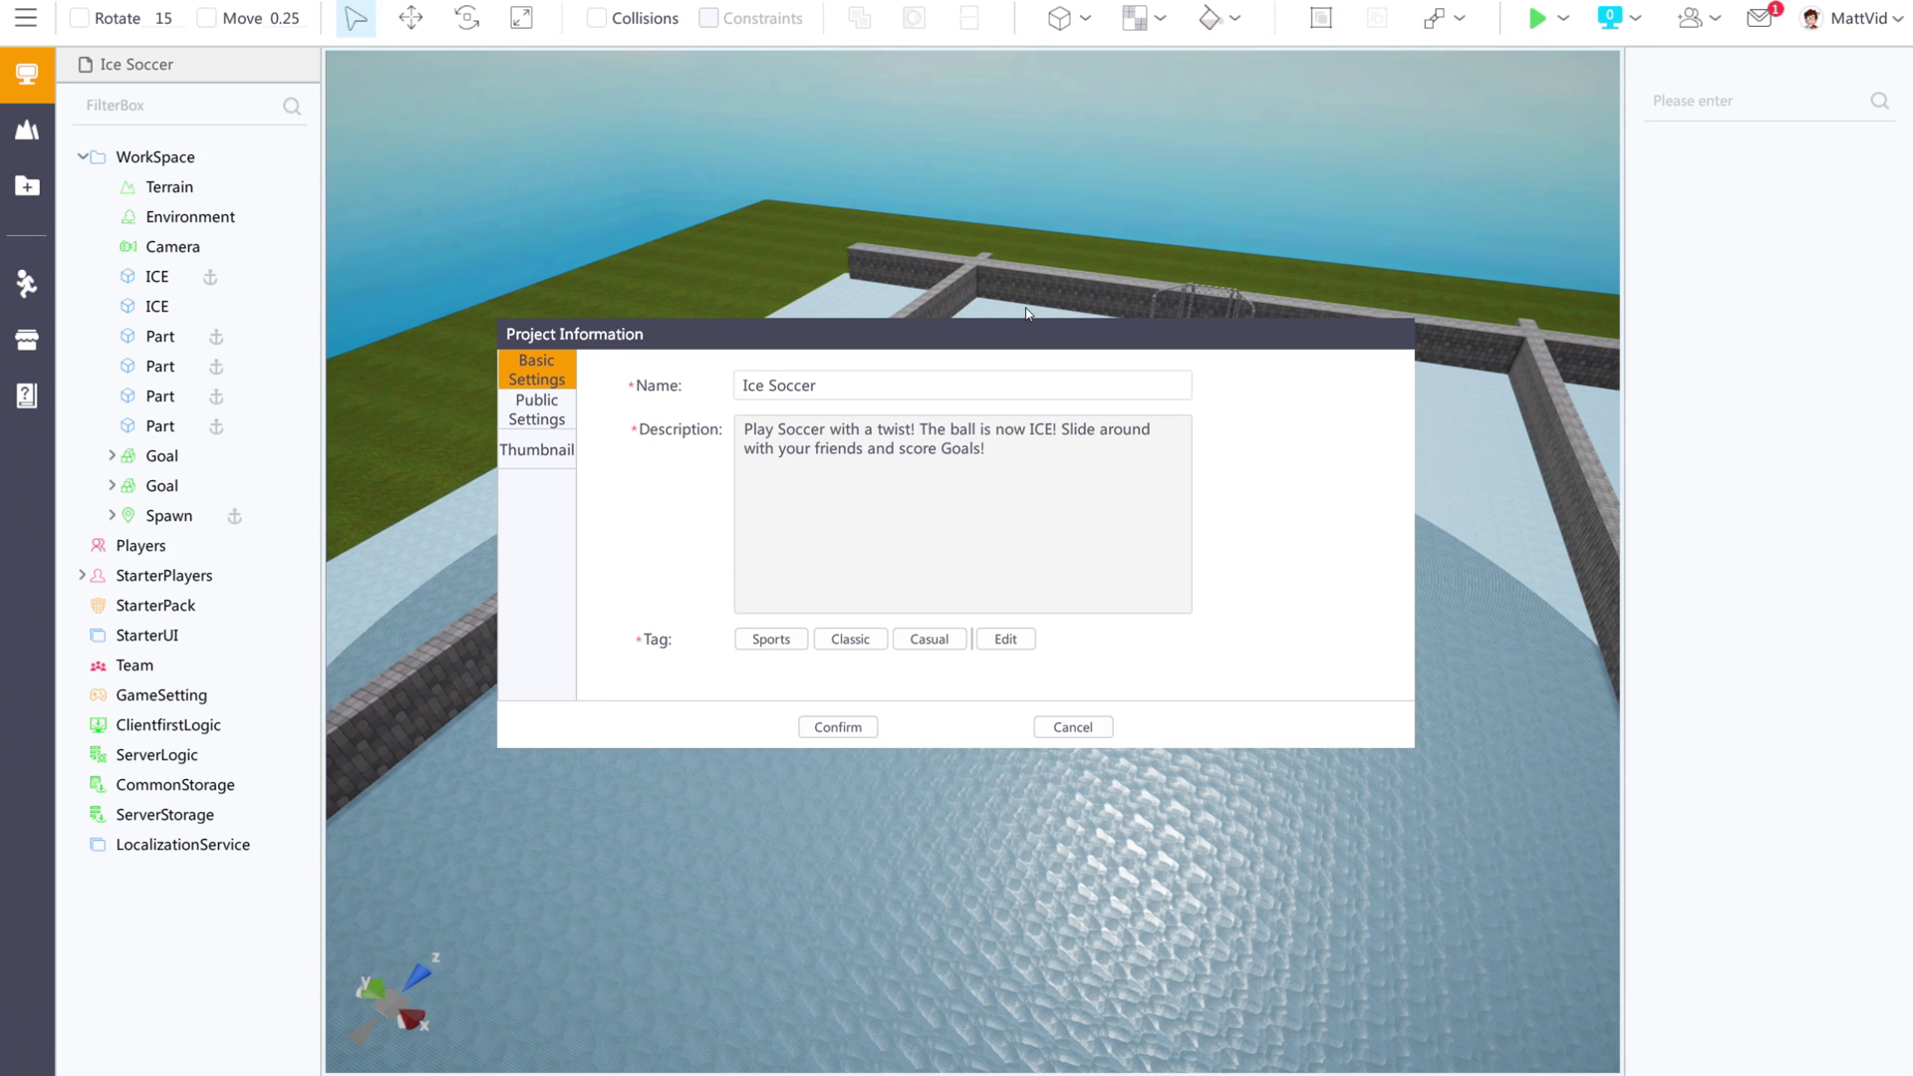
pyautogui.press('Delete')
pyautogui.press('Delete')
pyautogui.press('Delete')
pyautogui.press('Delete')
pyautogui.press('Delete')
pyautogui.press('Delete')
pyautogui.press('Delete')
pyautogui.press('Delete')
pyautogui.press('Delete')
pyautogui.press('Delete')
pyautogui.press('Delete')
pyautogui.press('Delete')
pyautogui.press('Delete')
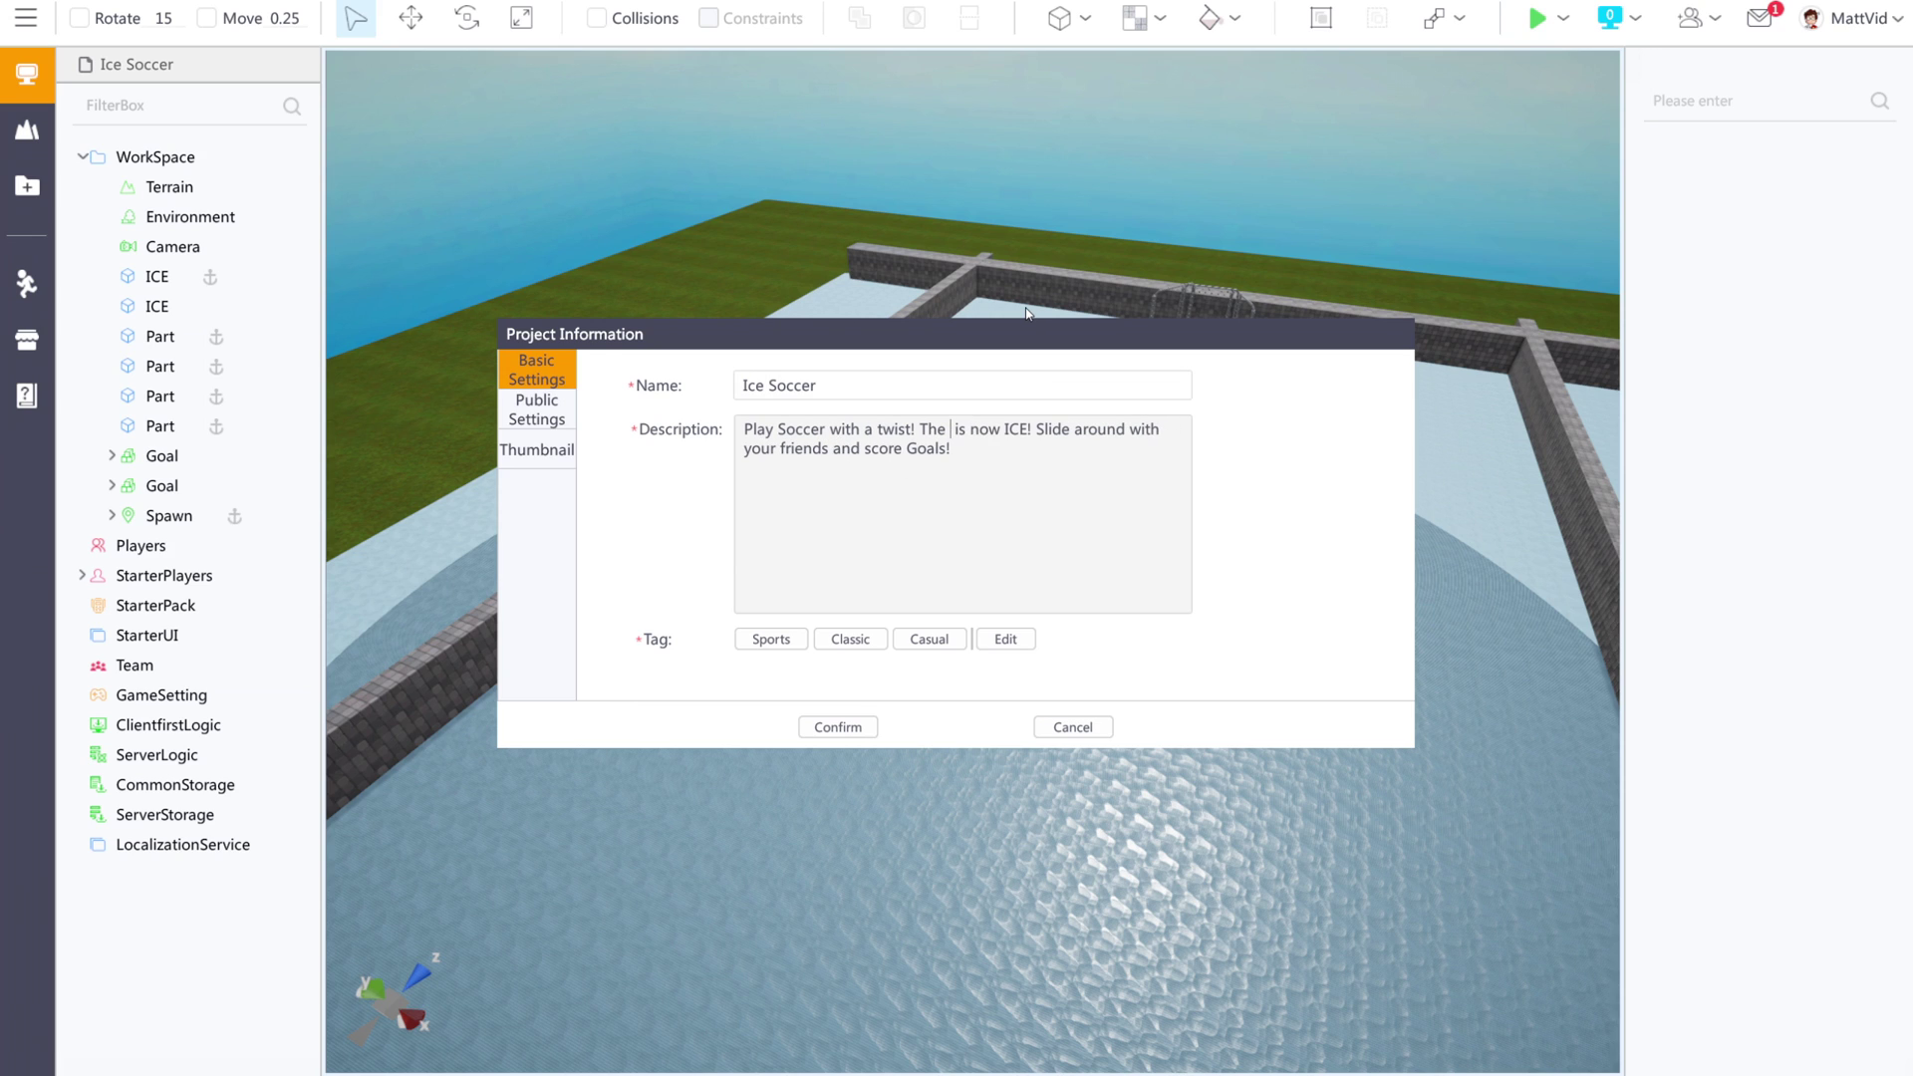
pyautogui.press('BackSpace')
pyautogui.press('BackSpace')
pyautogui.press('BackSpace')
pyautogui.press('BackSpace')
pyautogui.press('BackSpace')
pyautogui.press('BackSpace')
pyautogui.press('BackSpace')
pyautogui.press('BackSpace')
pyautogui.click(838, 727)
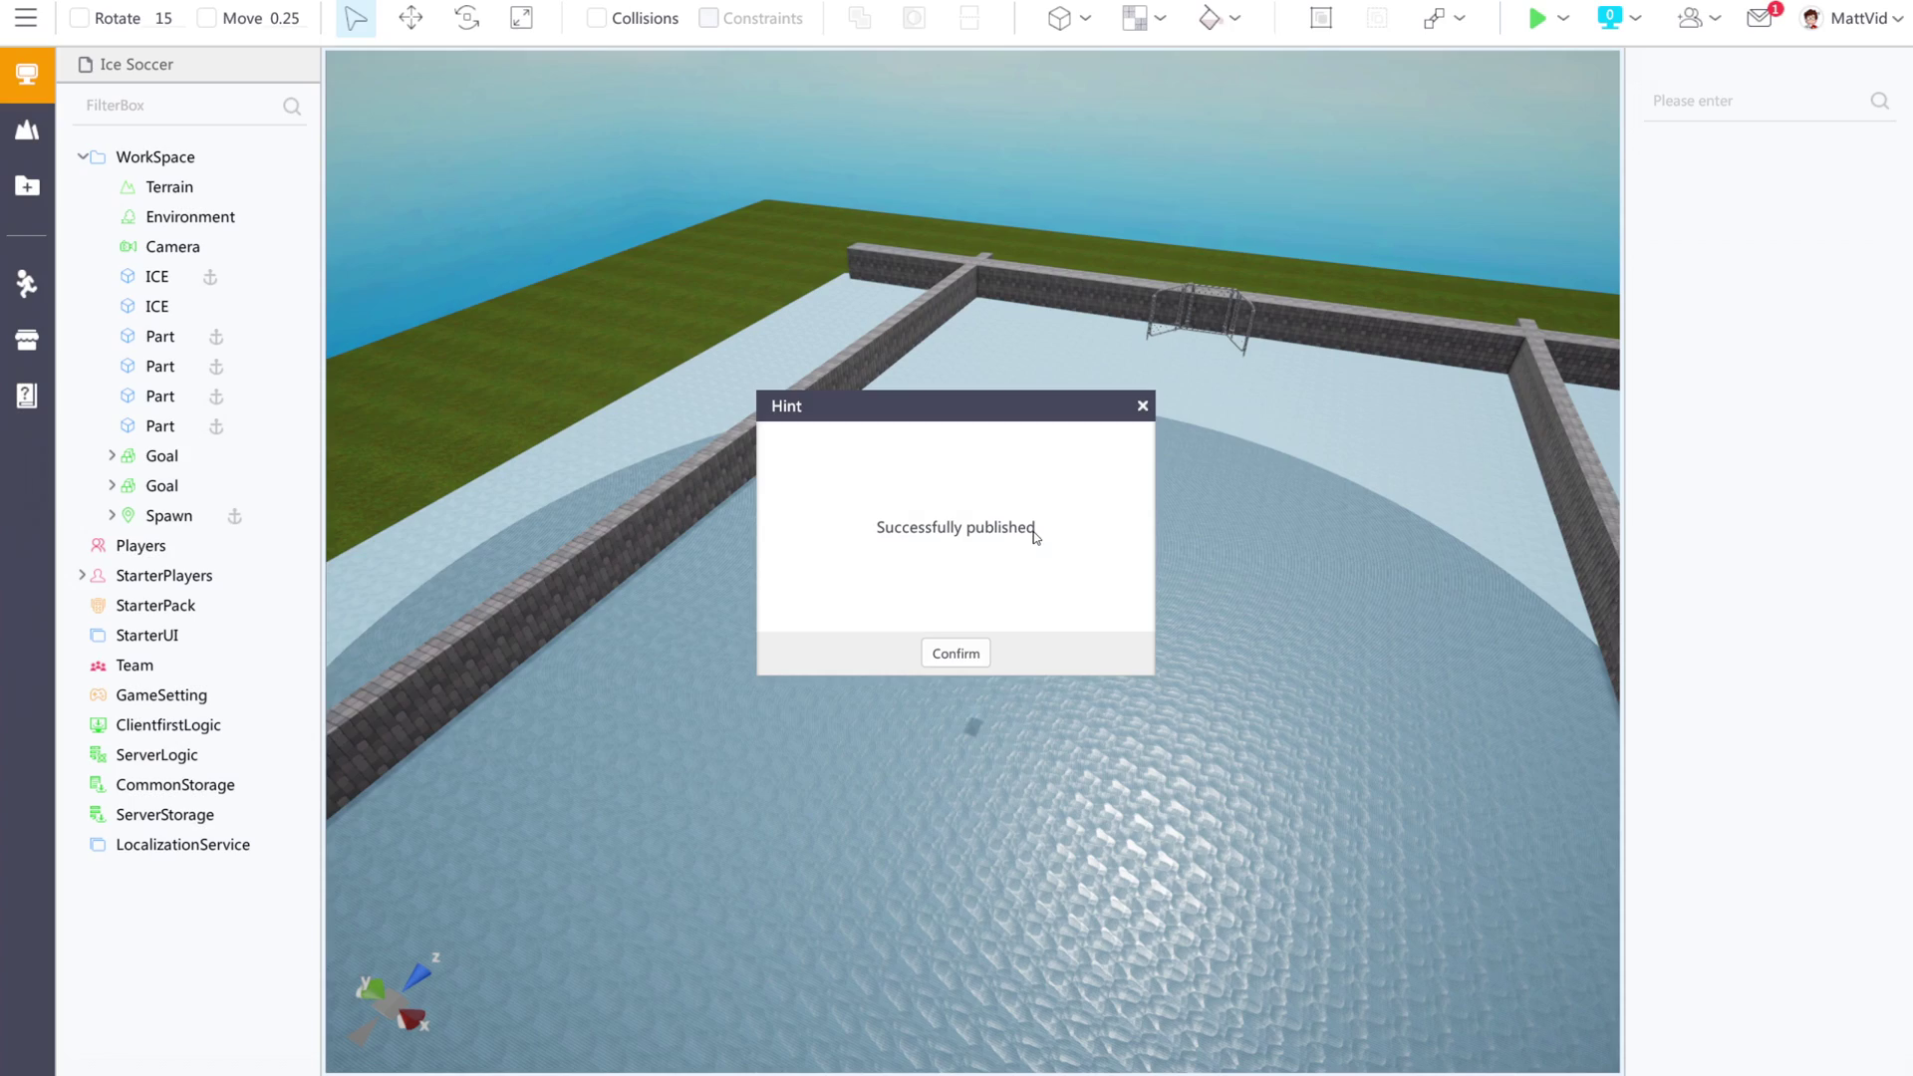
pyautogui.click(954, 656)
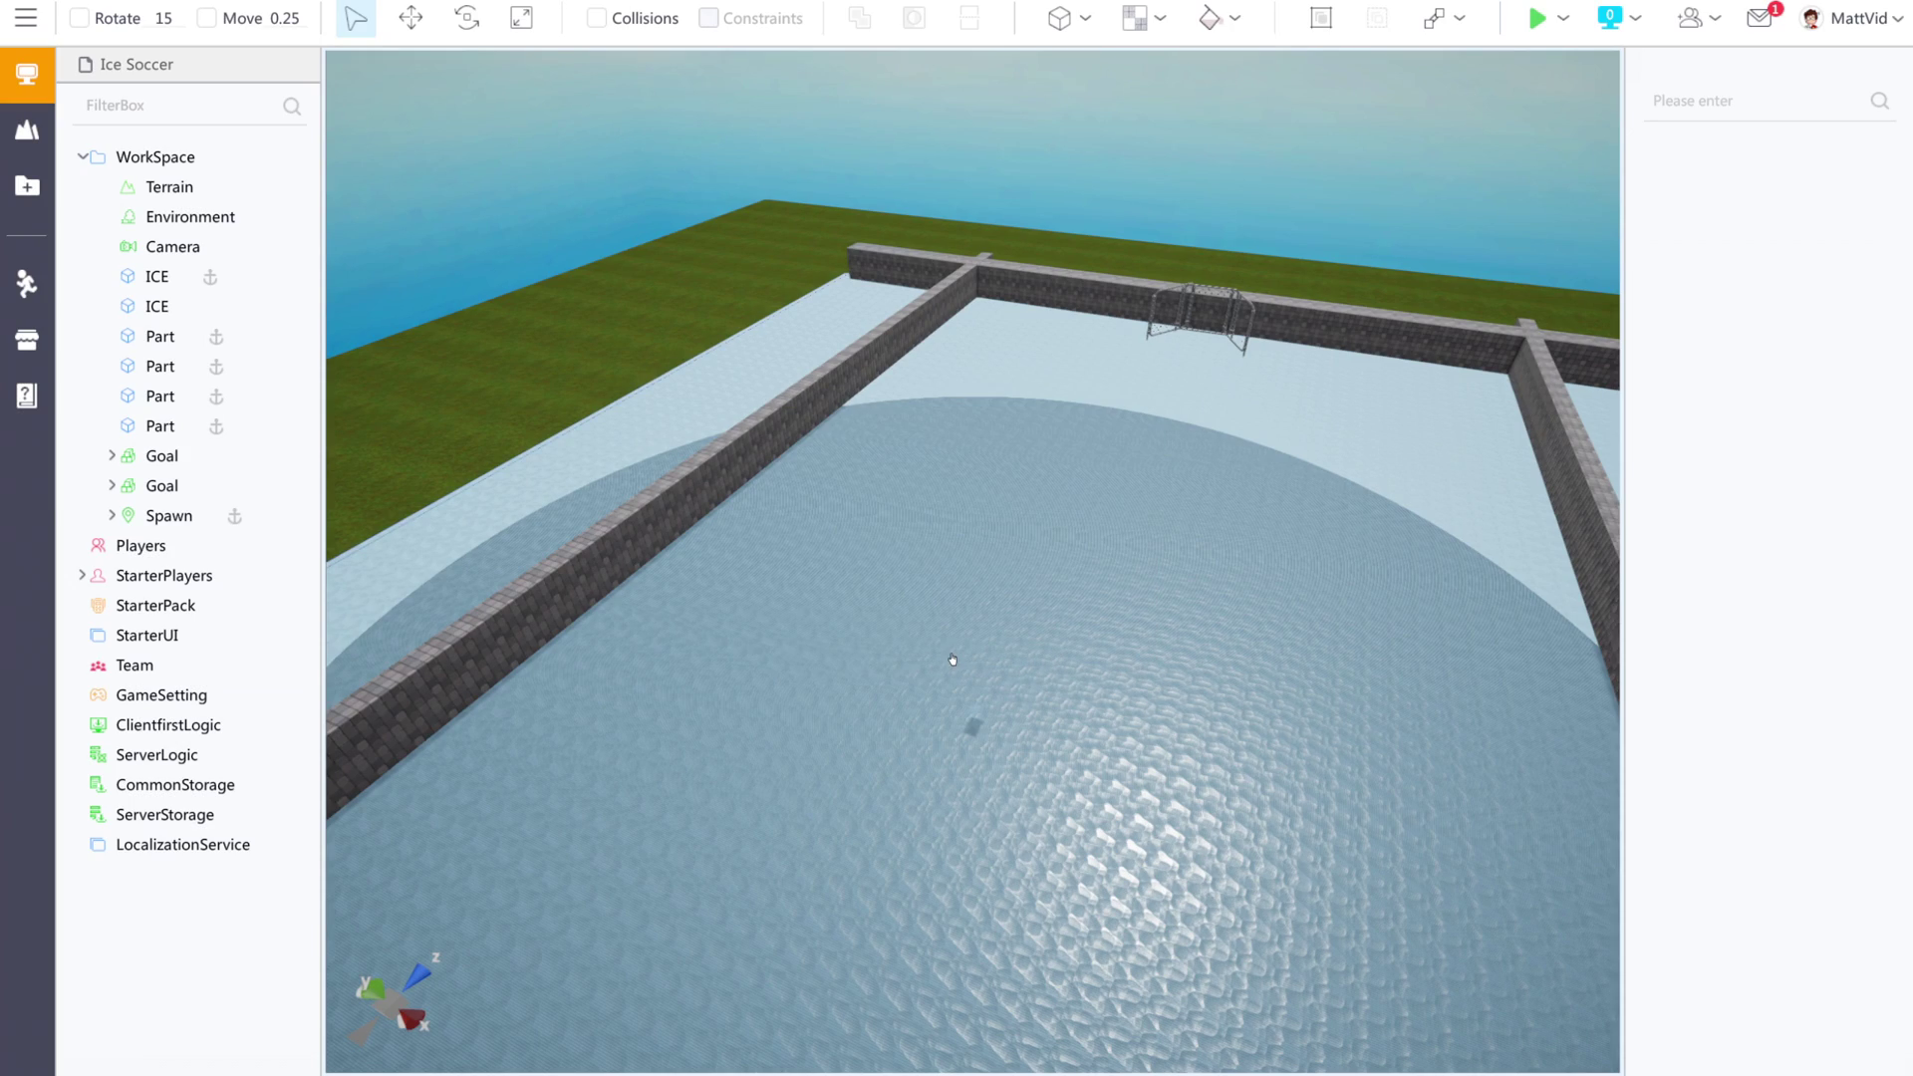
# Switch to the Reworld game center website and browse the game lists for the published Ice Soccer game.
pyautogui.click(33, 19)
pyautogui.click(100, 110)
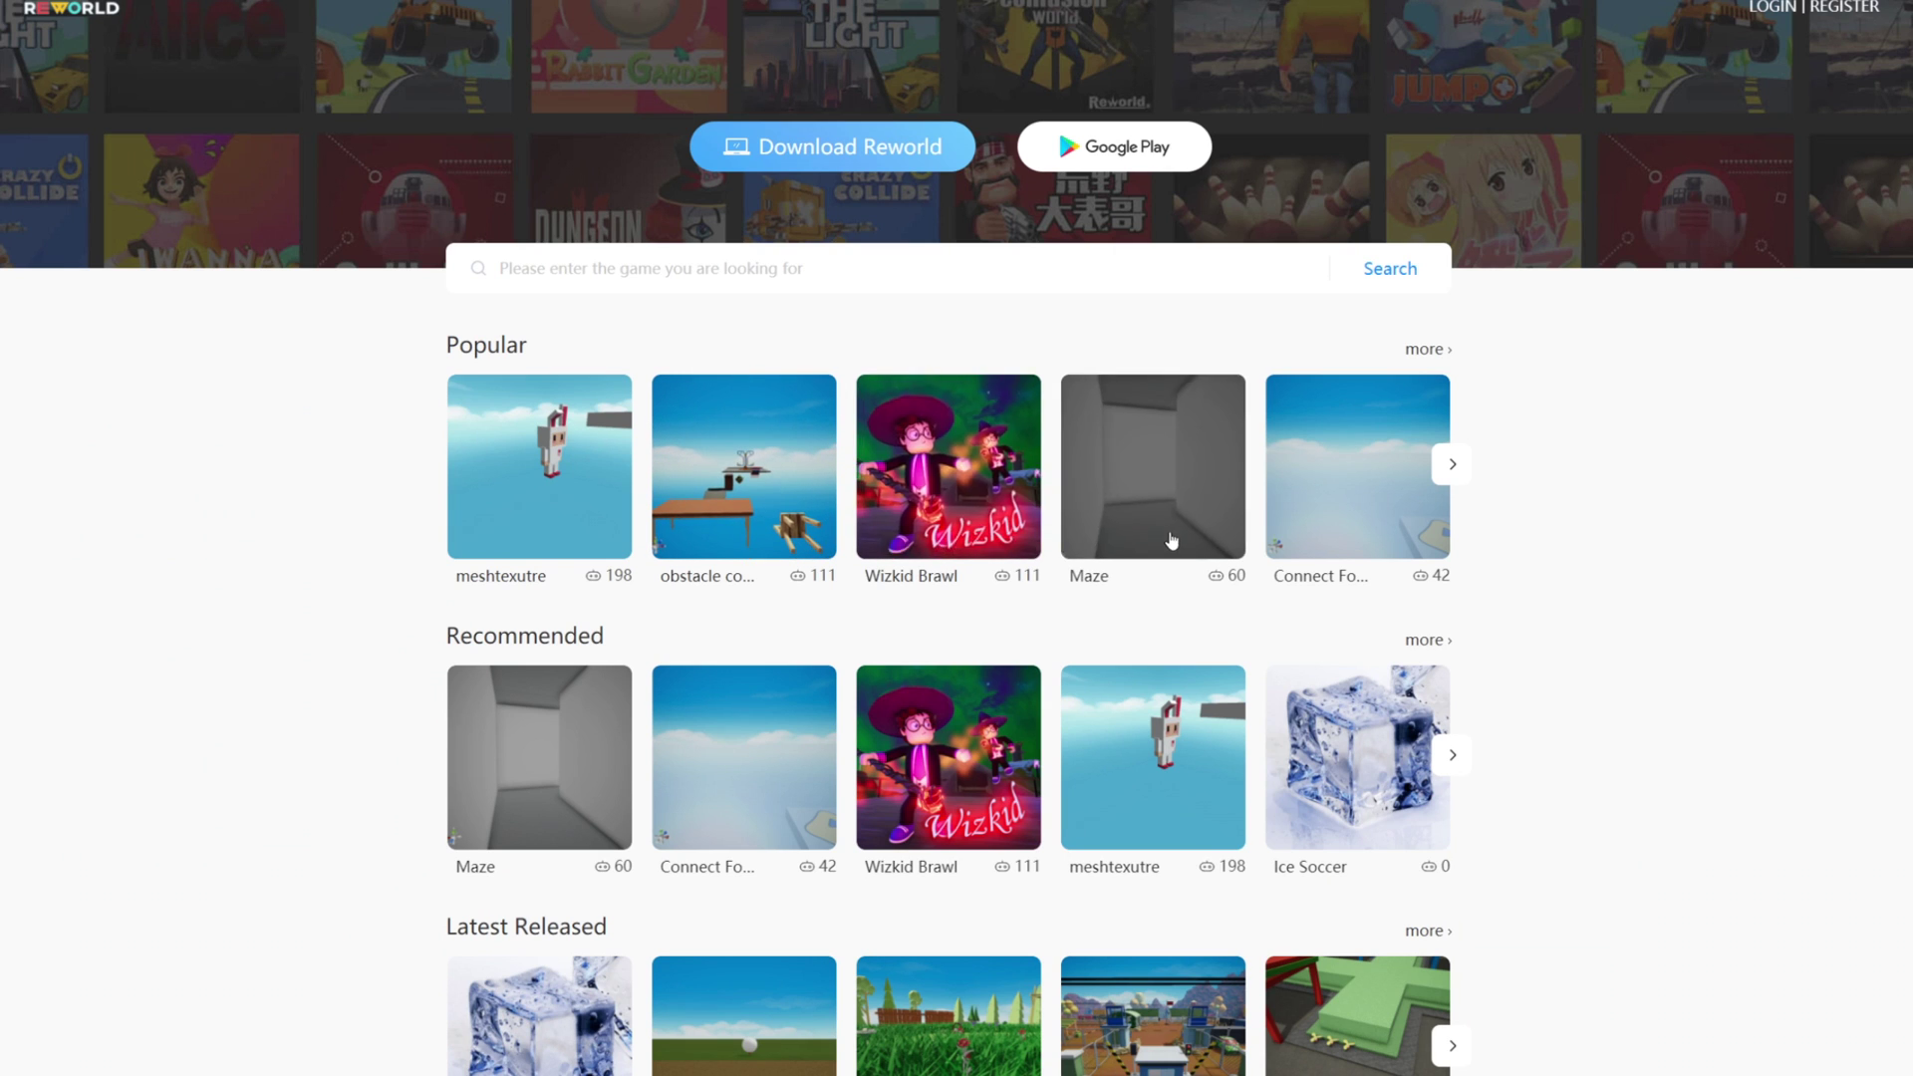
pyautogui.scroll(-3, 786, 319)
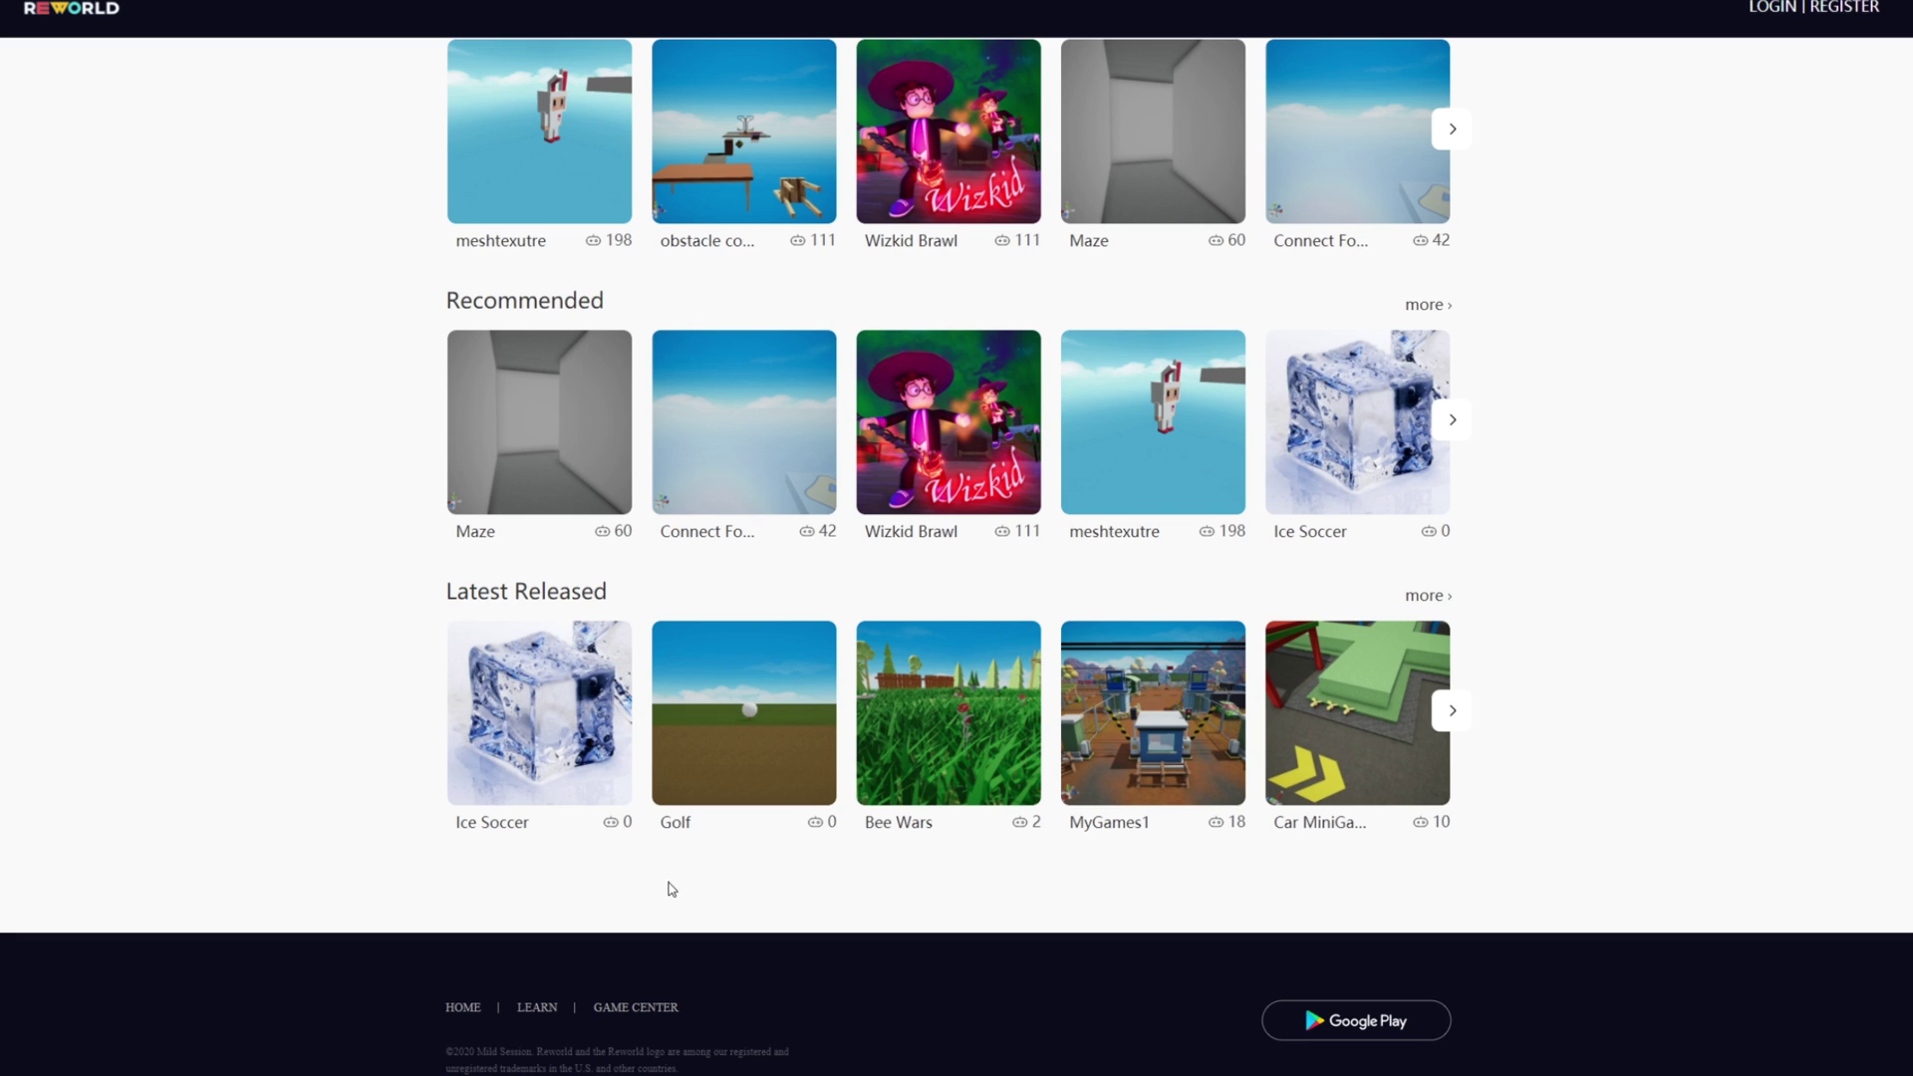
pyautogui.scroll(3, 610, 877)
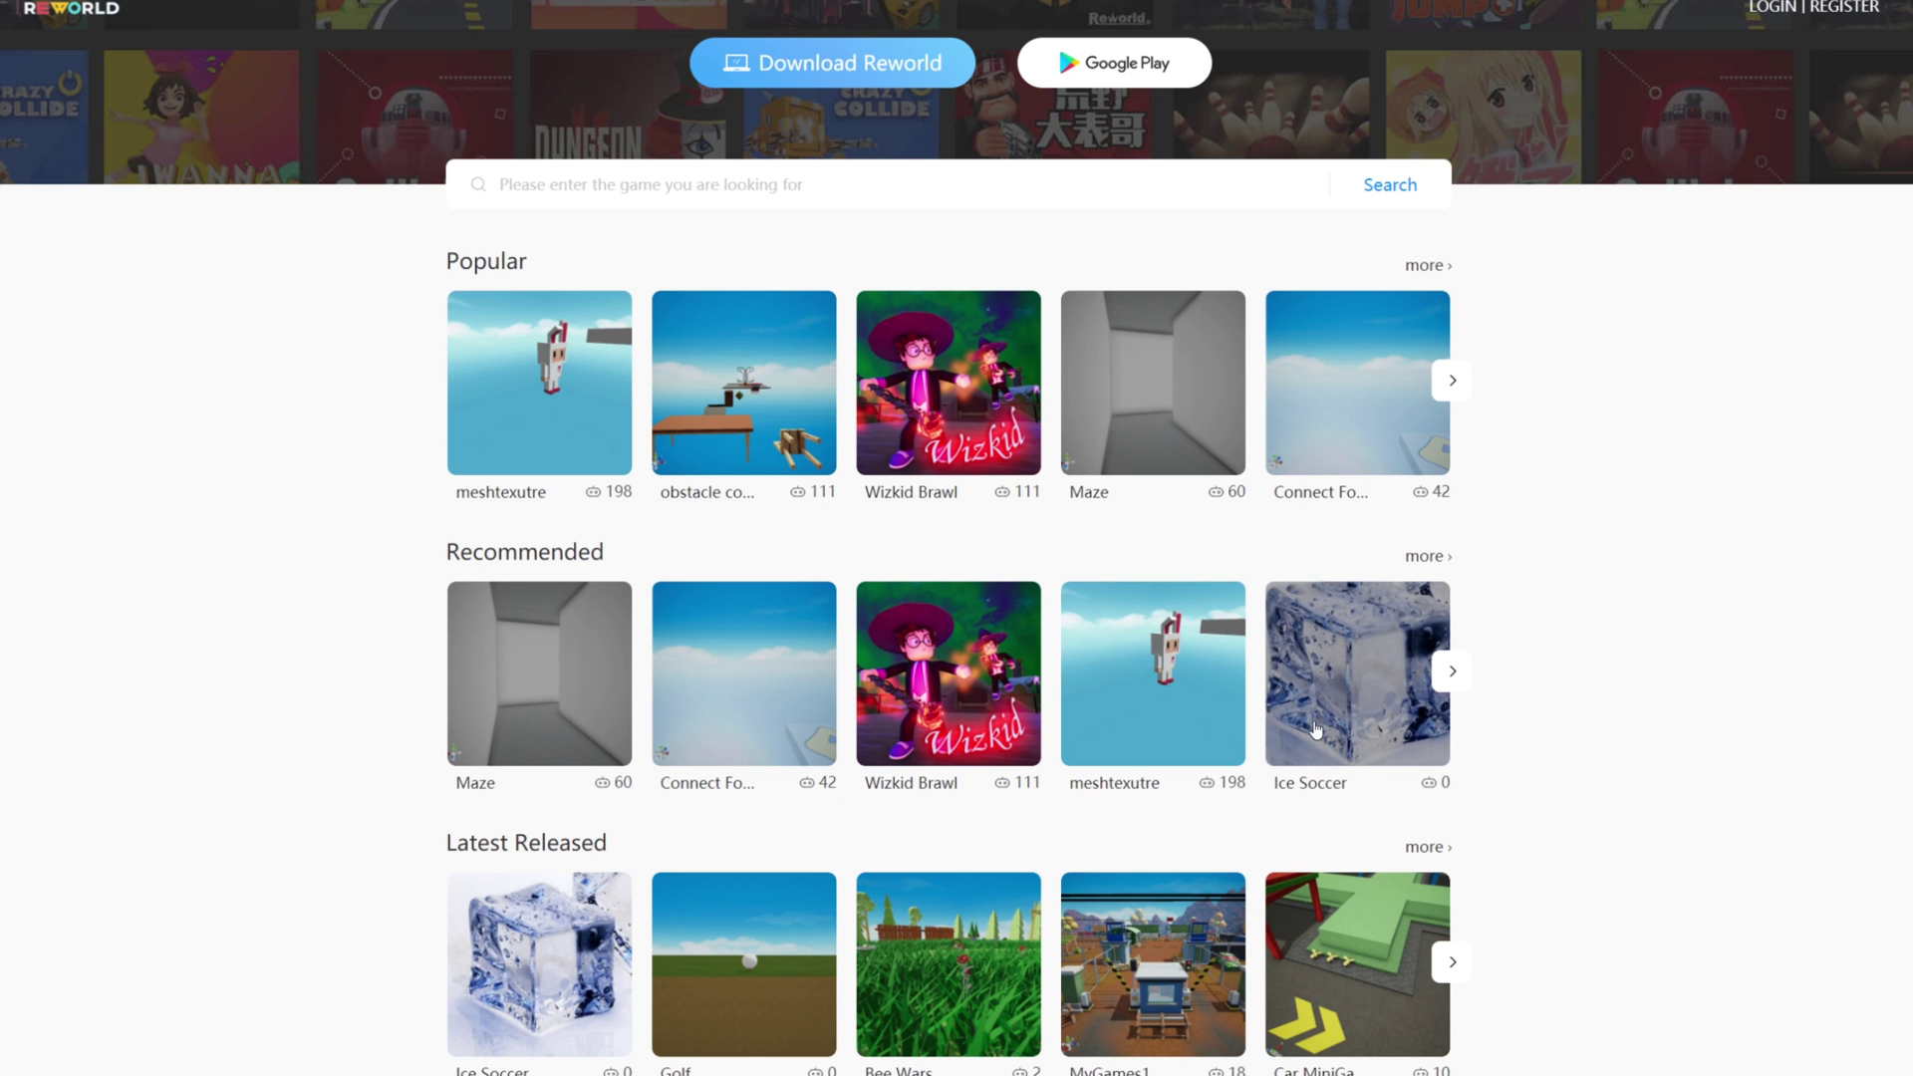
pyautogui.scroll(-2, 605, 811)
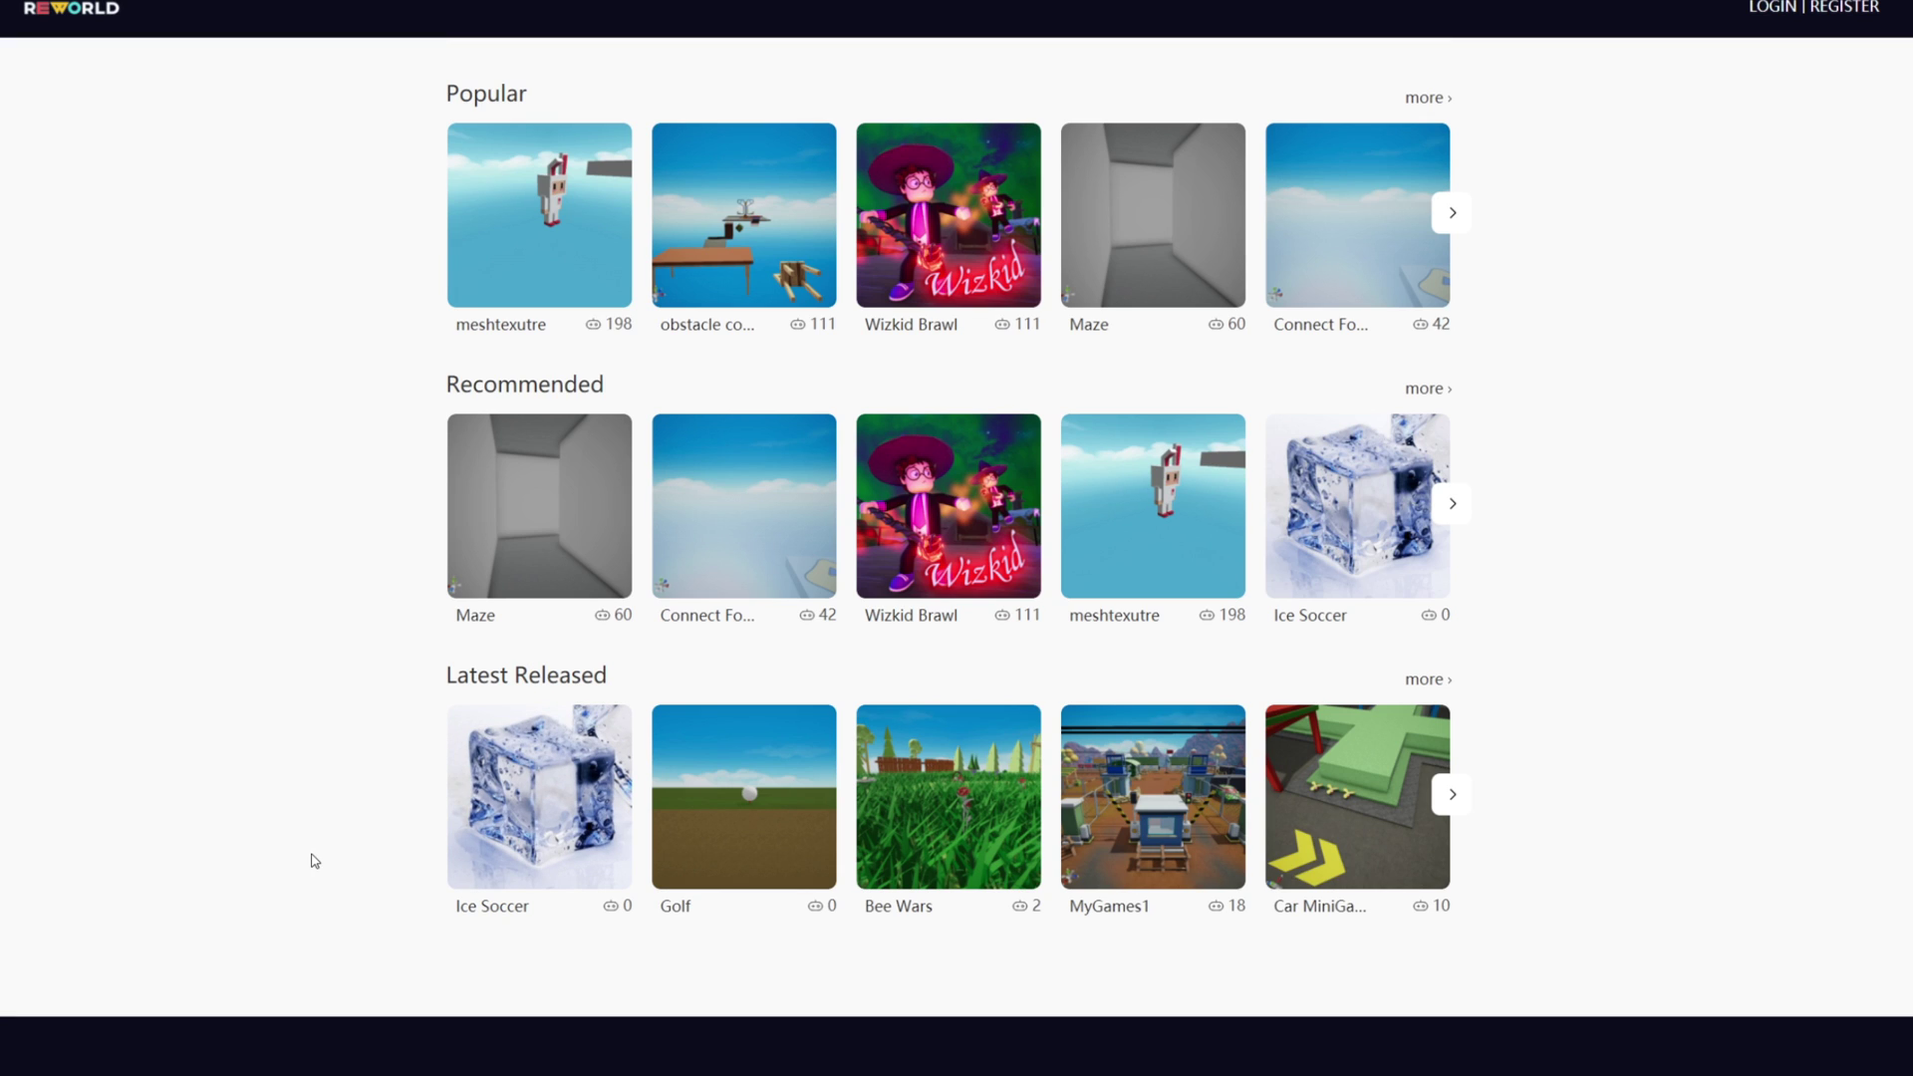
# Open the Ice Soccer page from Latest Released and launch the game with ReworldLauncher Global.
pyautogui.click(543, 807)
pyautogui.click(1375, 439)
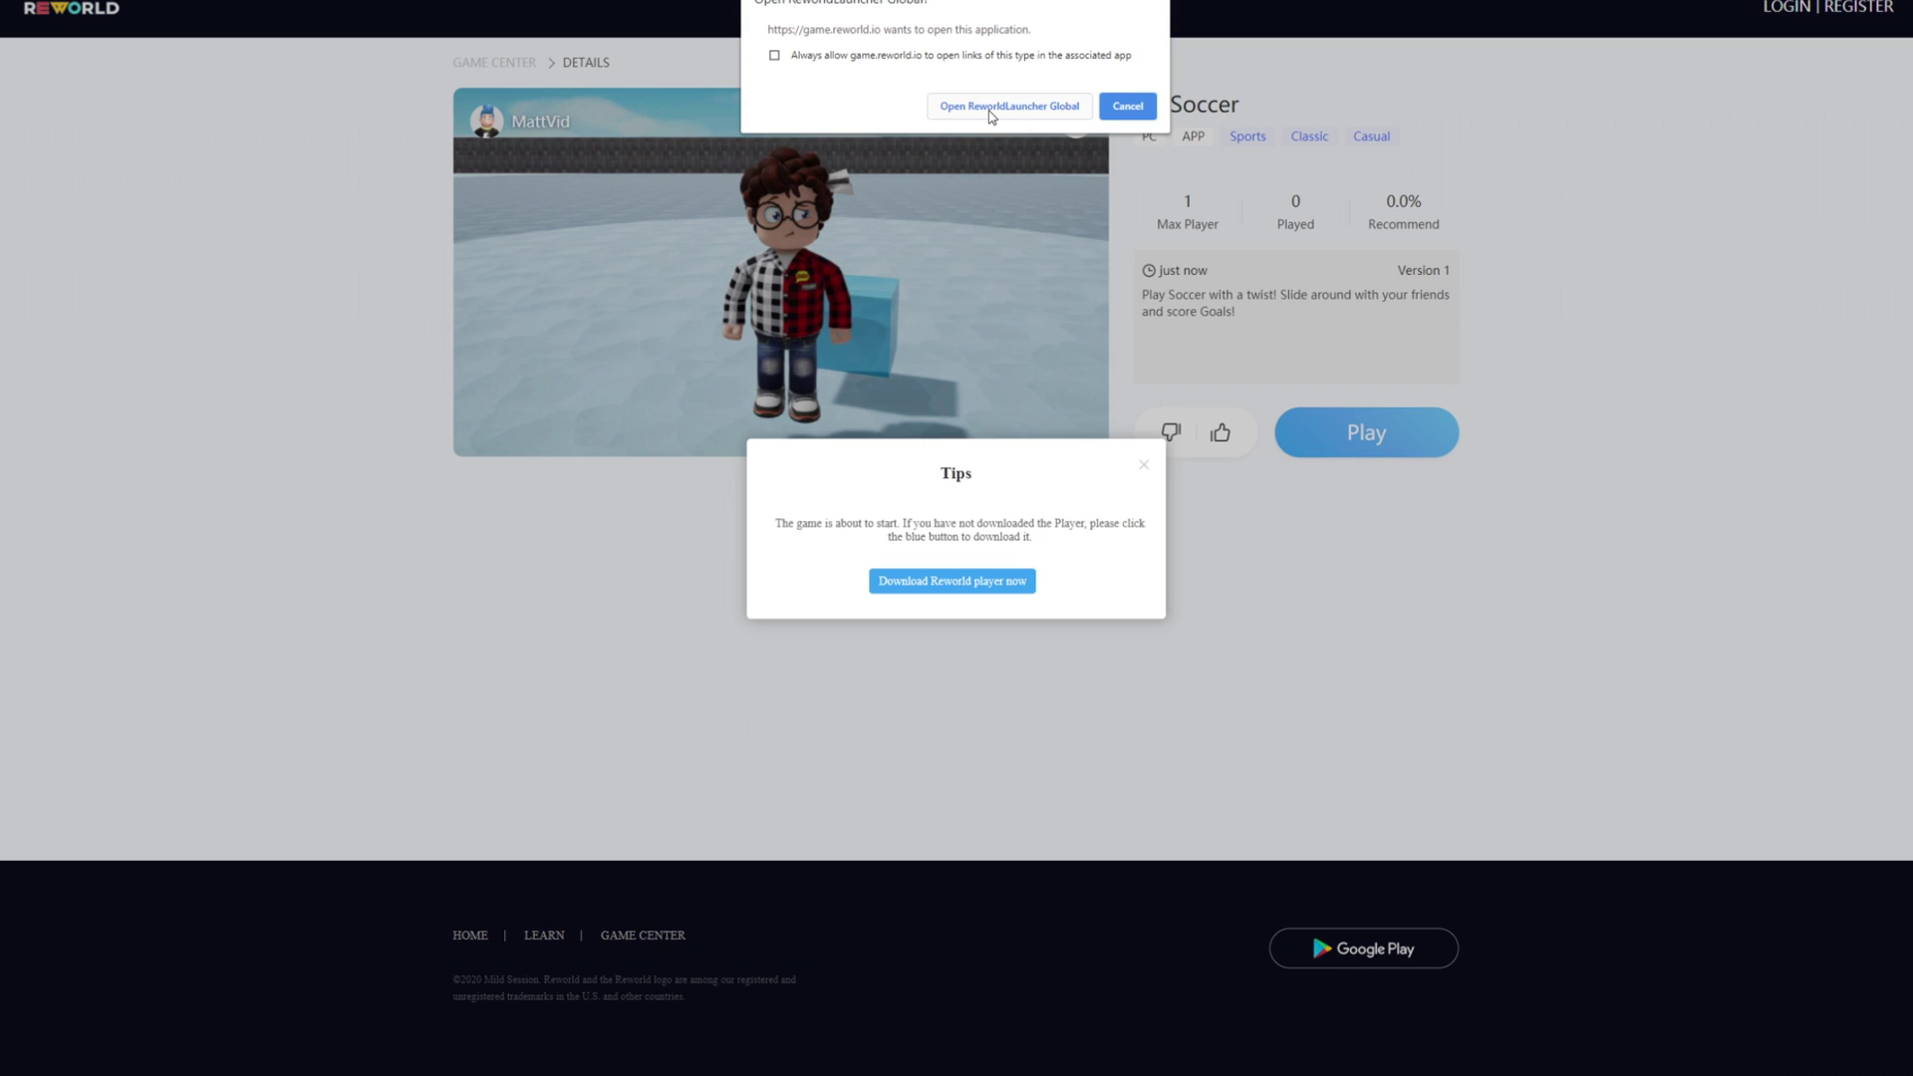
pyautogui.click(1009, 108)
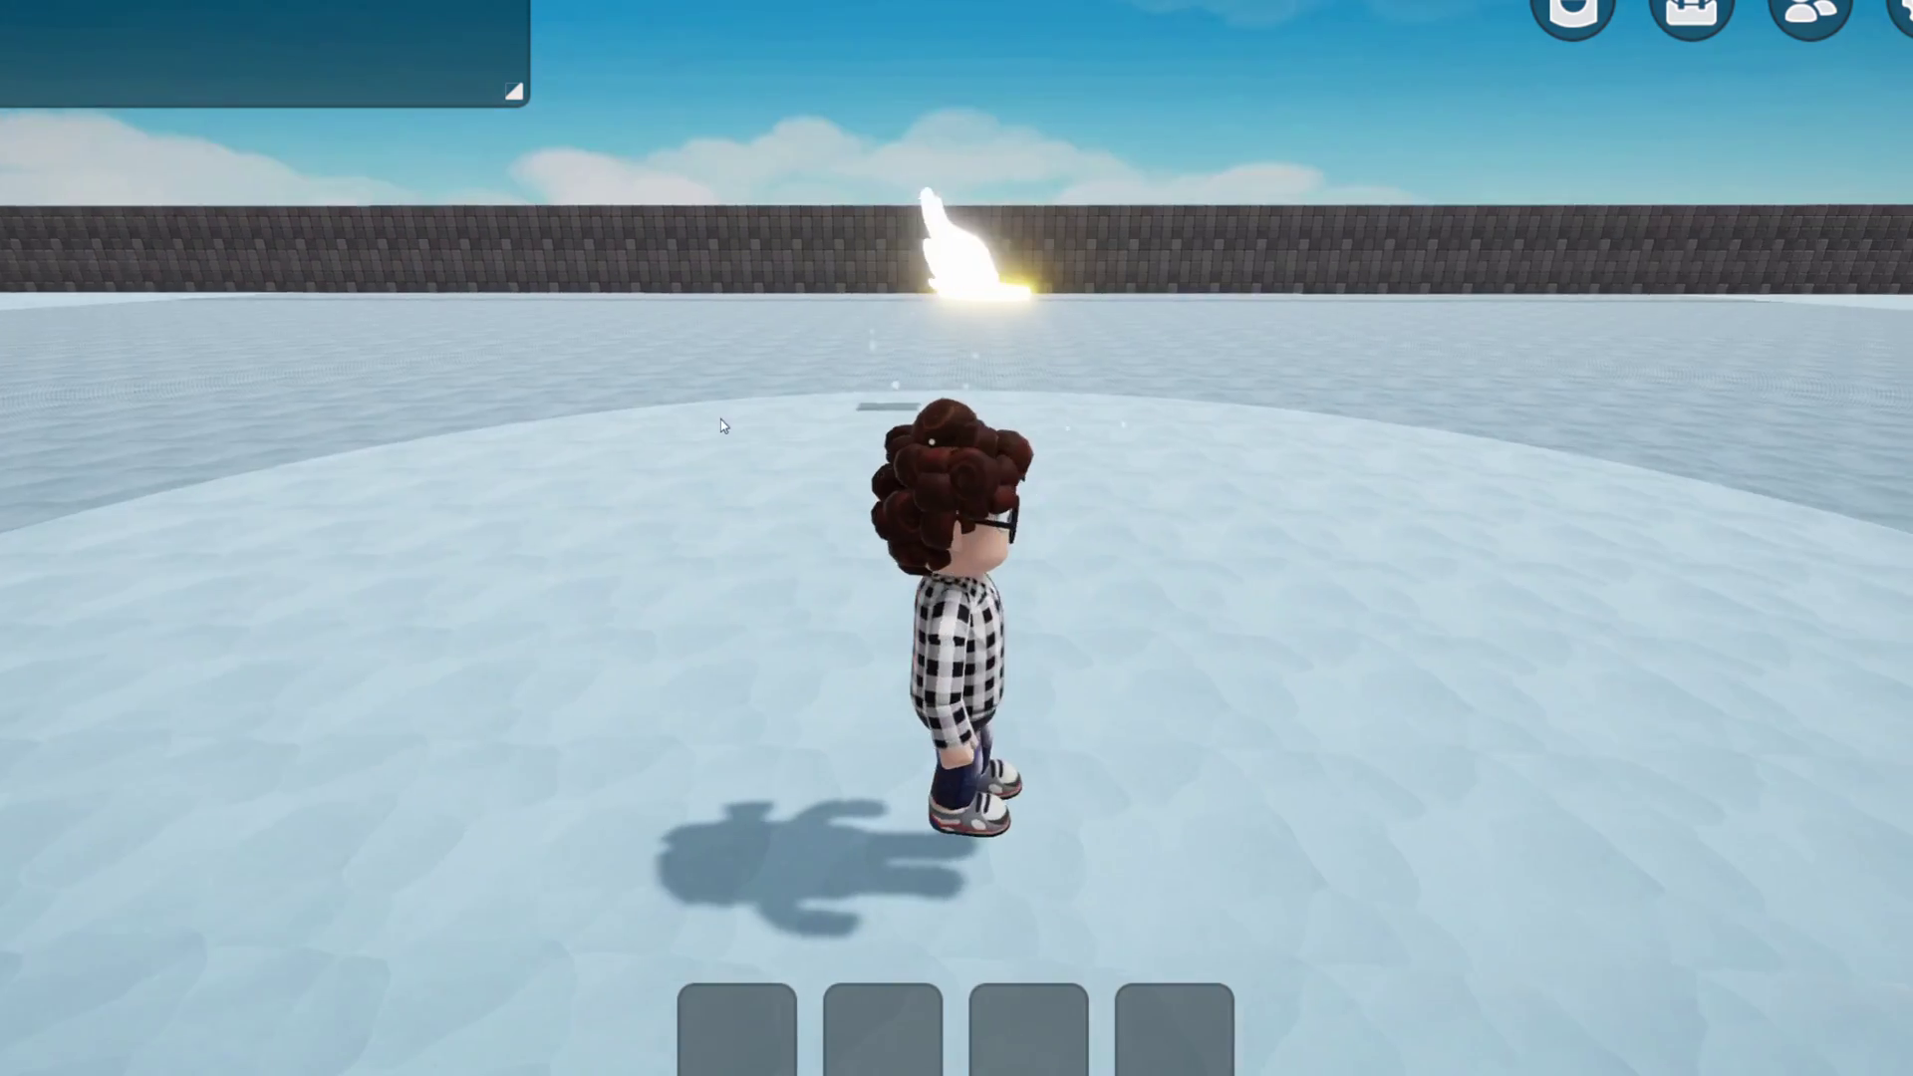
# Run across the ice in the published game and push the blue cube towards the tiled wall.
pyautogui.press('w')
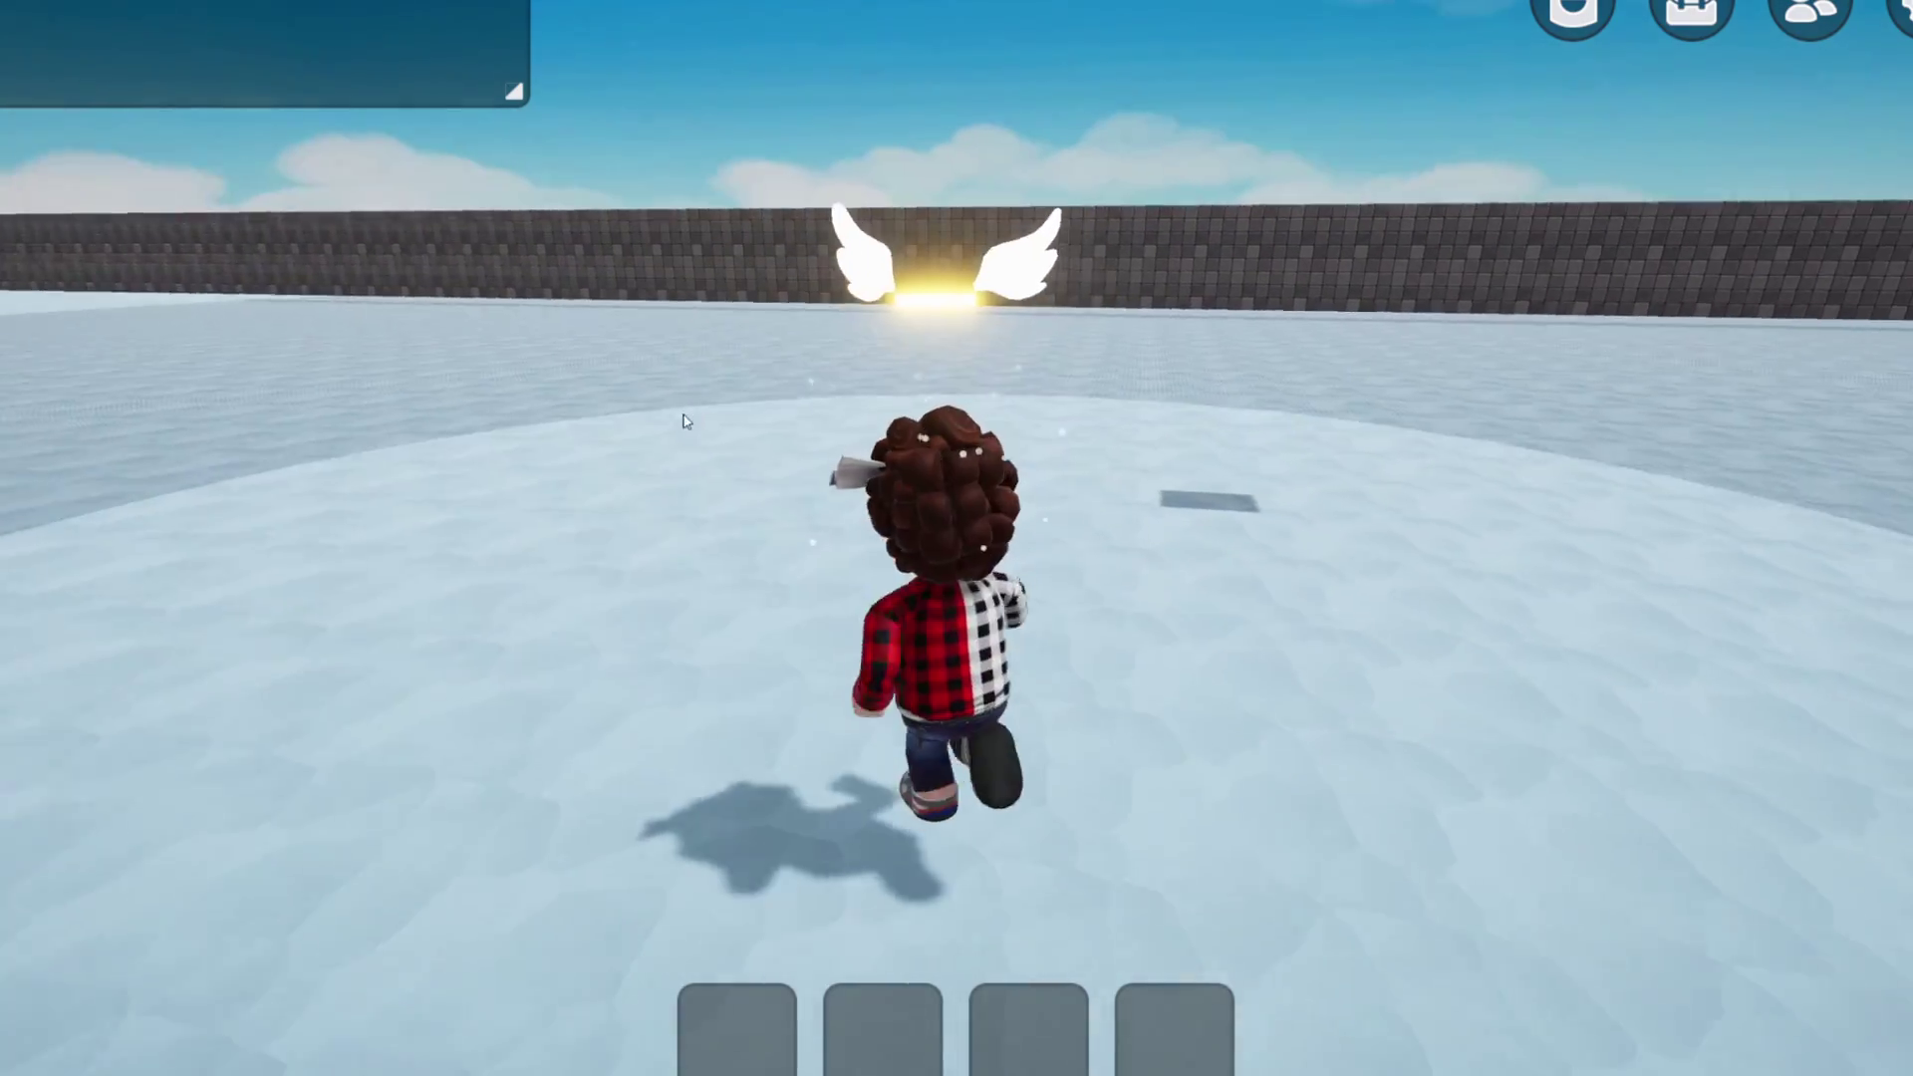
pyautogui.moveTo(685, 421); pyautogui.dragTo(1678, 398, button='right')
pyautogui.press('w')
pyautogui.press('a')
pyautogui.press('a')
pyautogui.press('w')
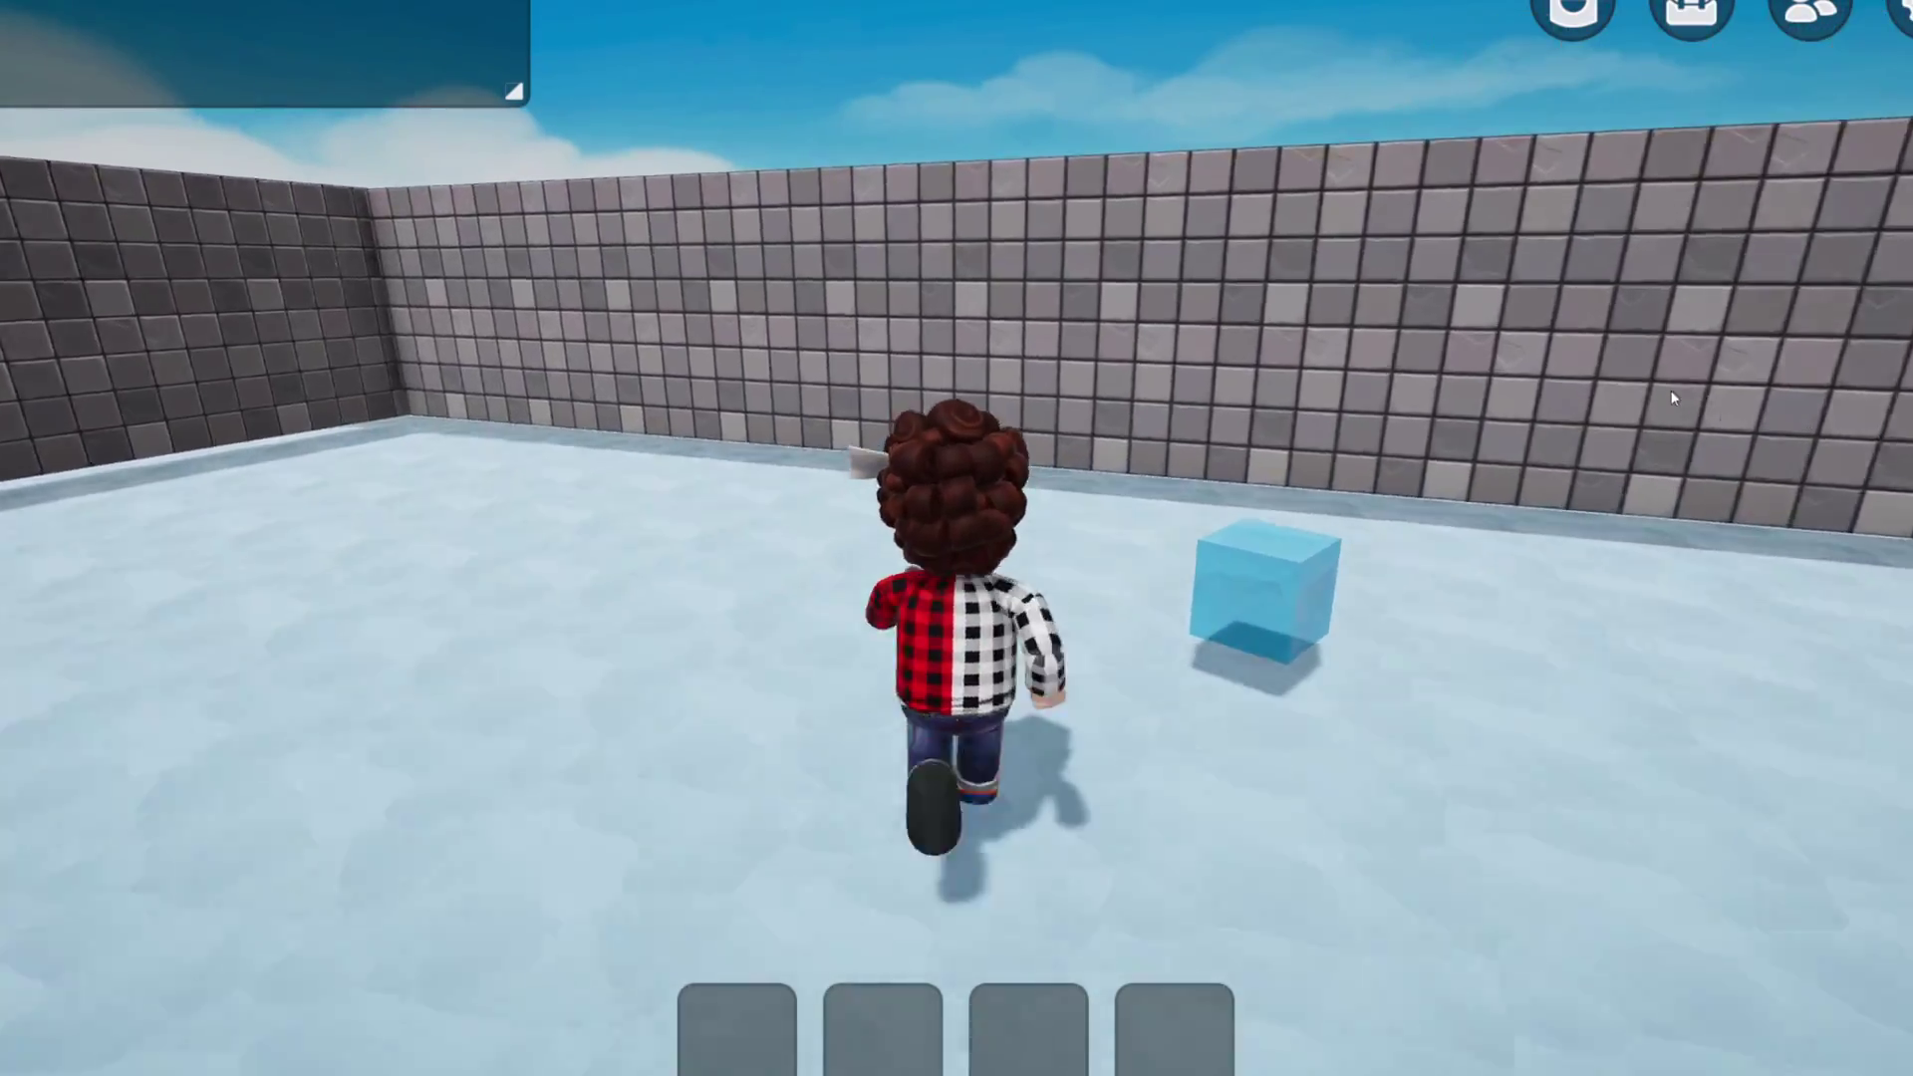
# Test steering the blue cube around the wire fence goal and along the tiled wall in the published game.
pyautogui.moveTo(1669, 390); pyautogui.dragTo(643, 625, button='right')
pyautogui.press('w')
pyautogui.press('d')
pyautogui.press('w')
pyautogui.press('d')
pyautogui.press('s')
pyautogui.press('w')
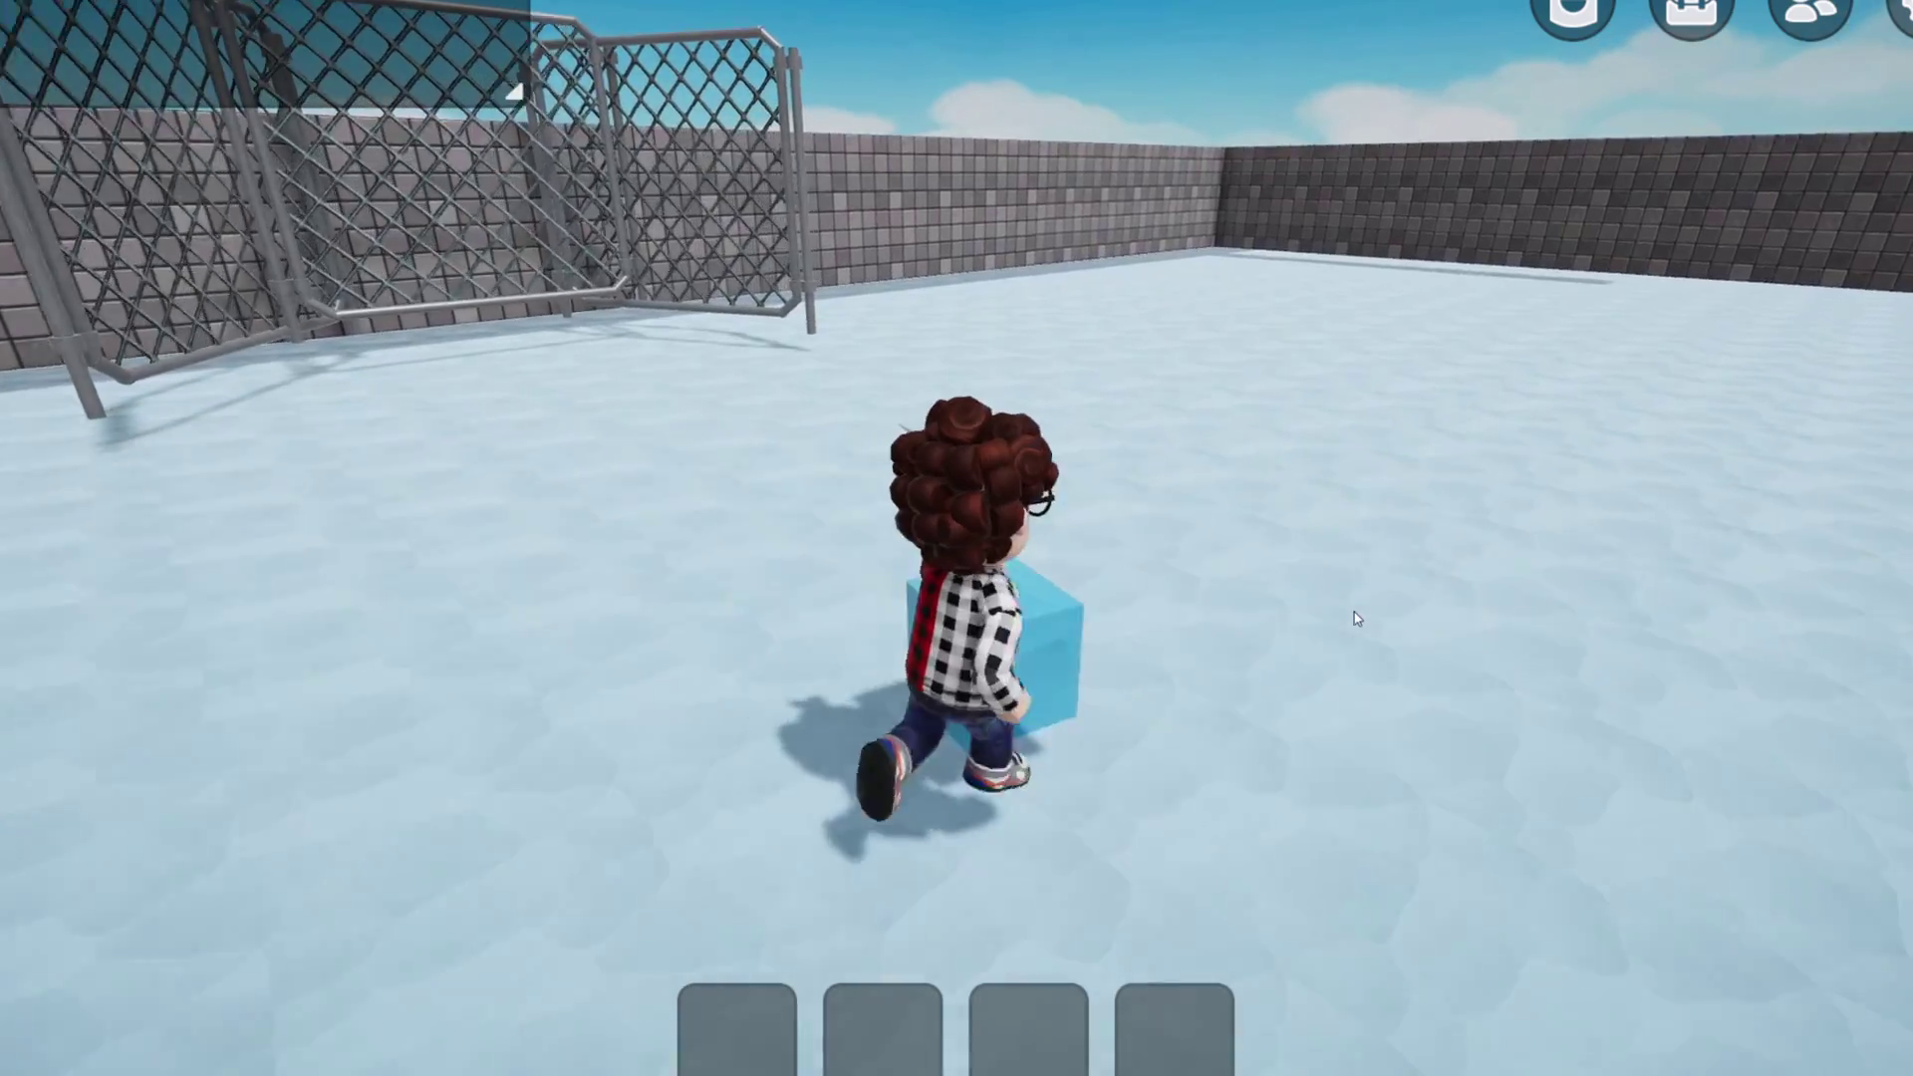
pyautogui.press('w')
pyautogui.press('d')
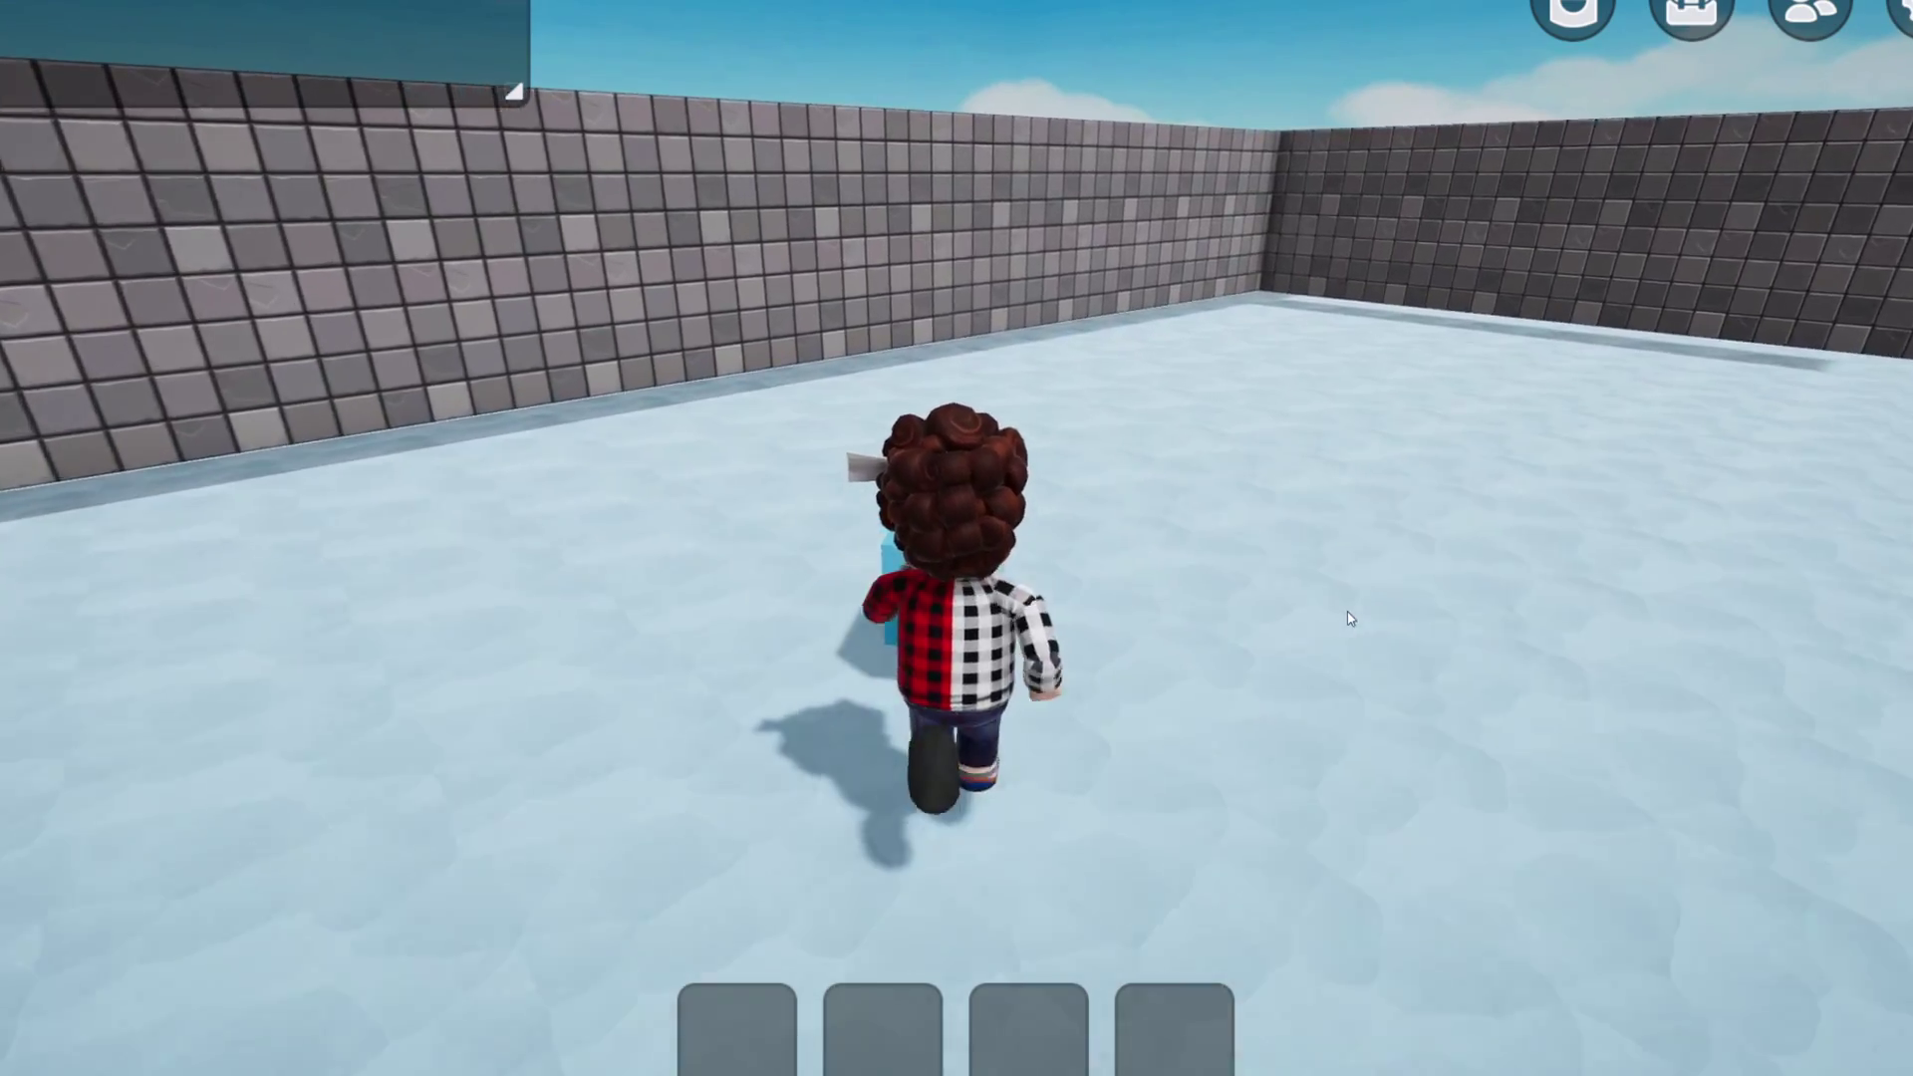
pyautogui.moveTo(1349, 611); pyautogui.dragTo(390, 501, button='right')
pyautogui.press('d')
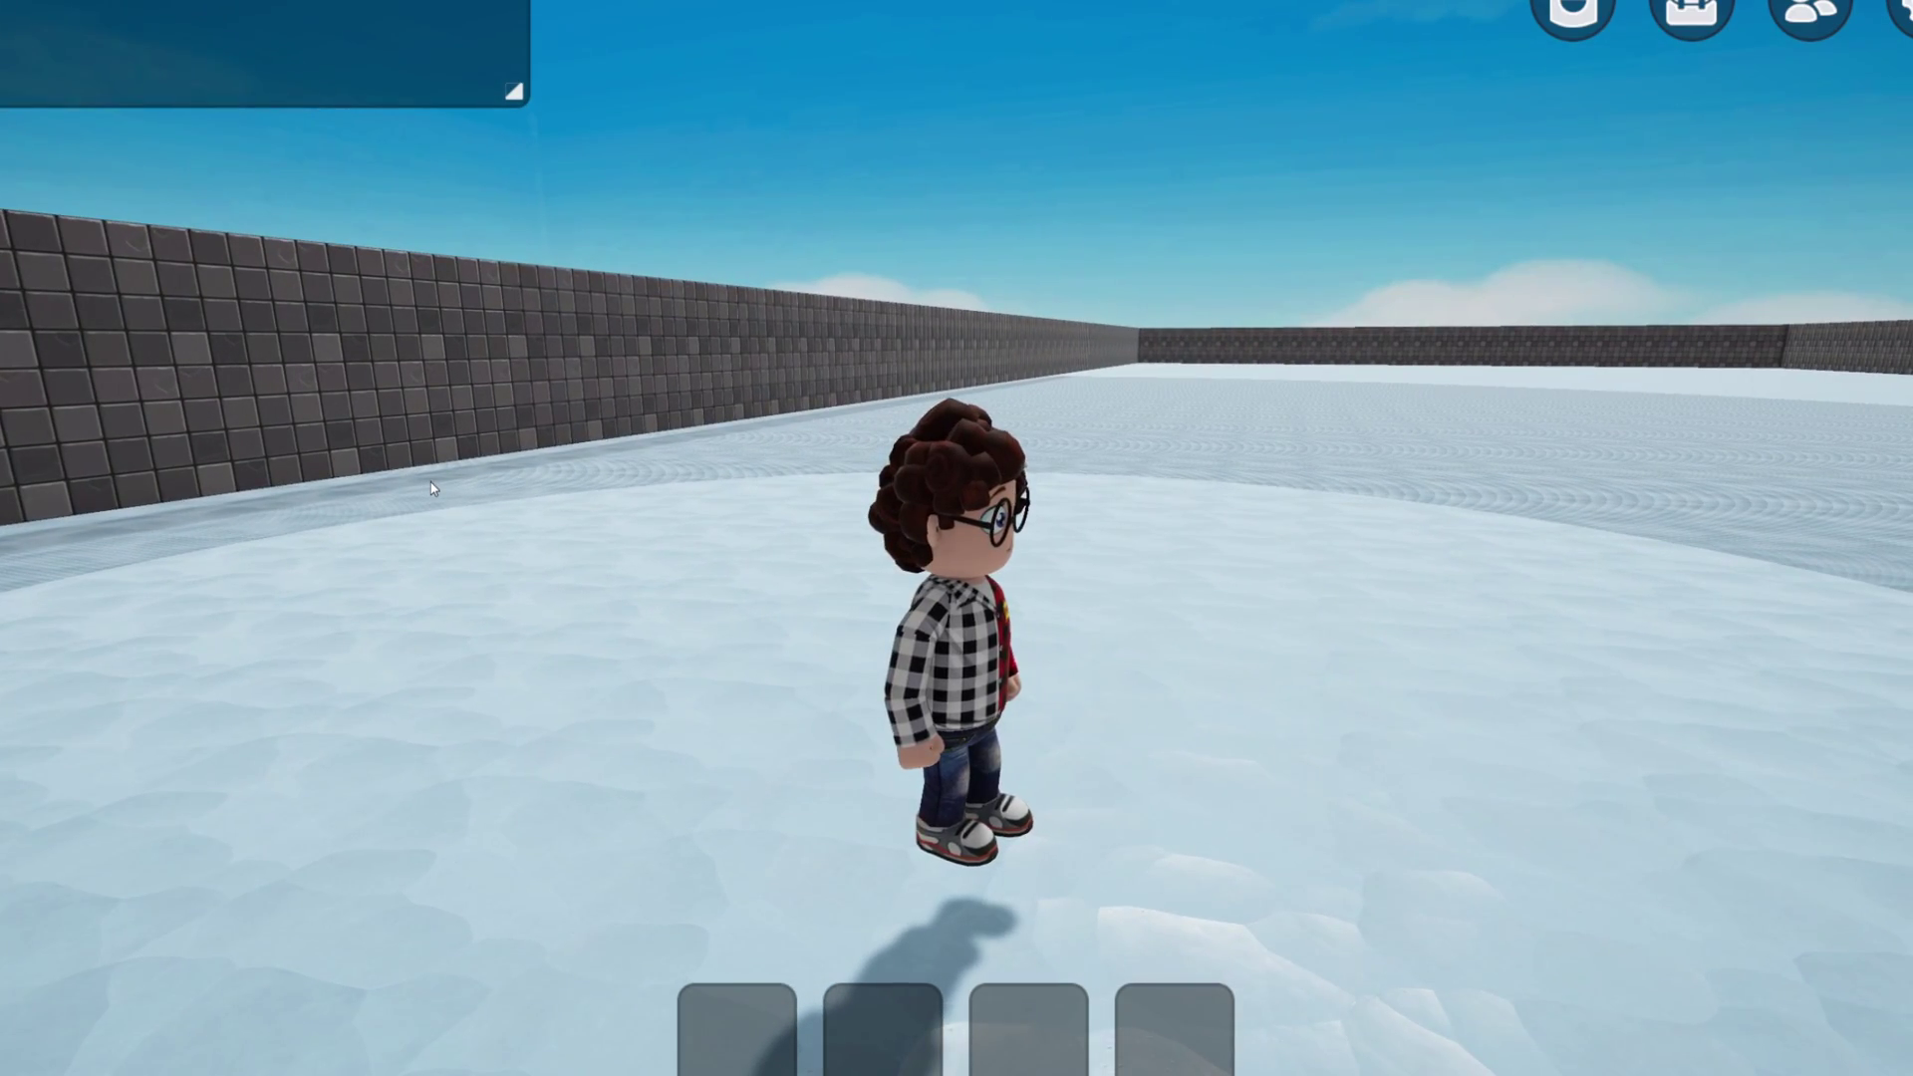